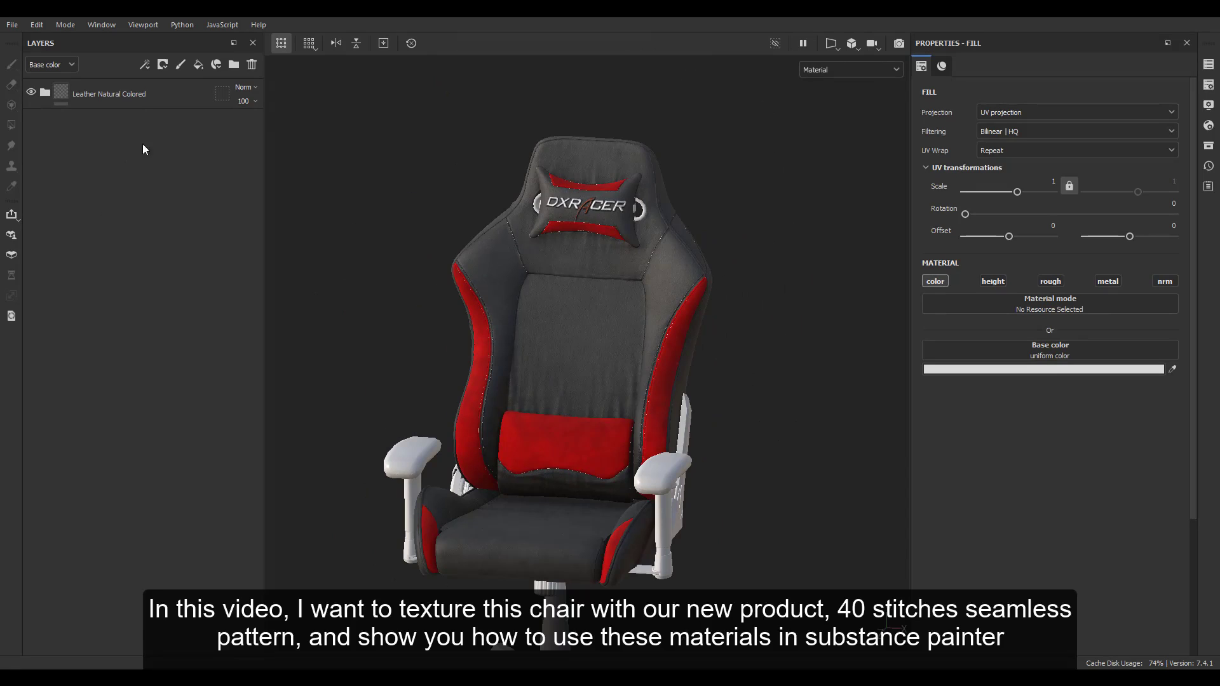
Step: Search the asset library for "stitch" and add MK Stitch Seamless Texture 29, 26 and 23 to the layer stack
{"action": "left_click", "coordinate": [1208, 145]}
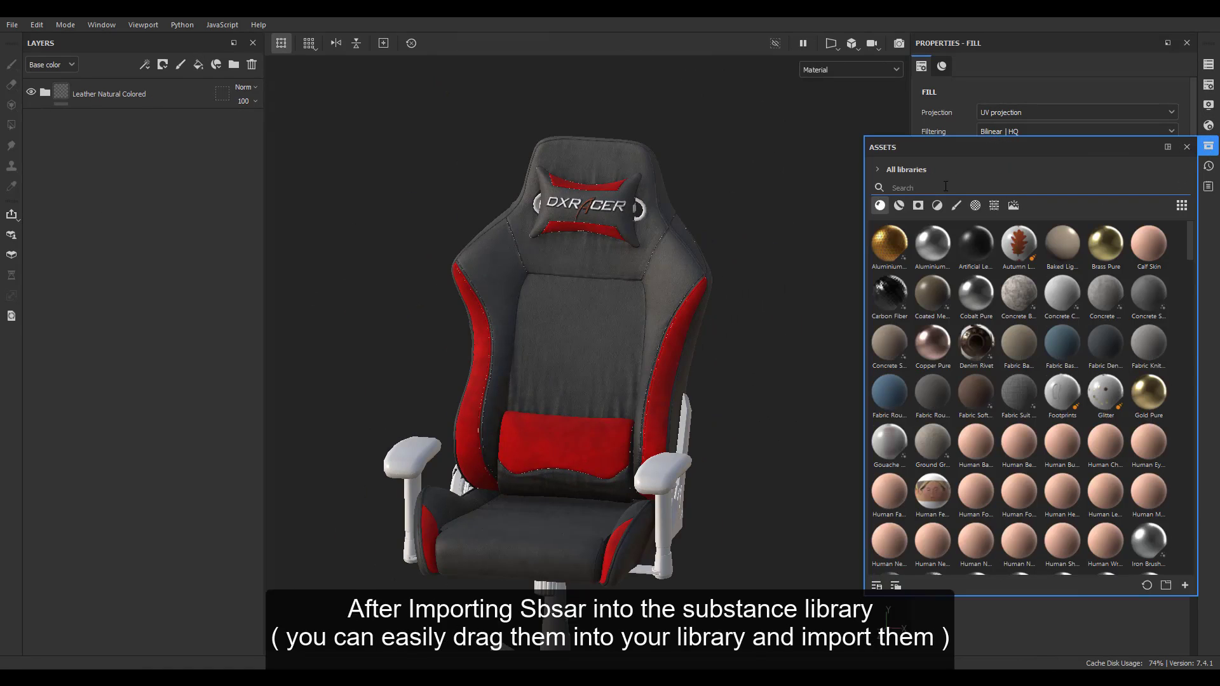
{"action": "left_click", "coordinate": [945, 187]}
{"action": "type", "text": "stitch"}
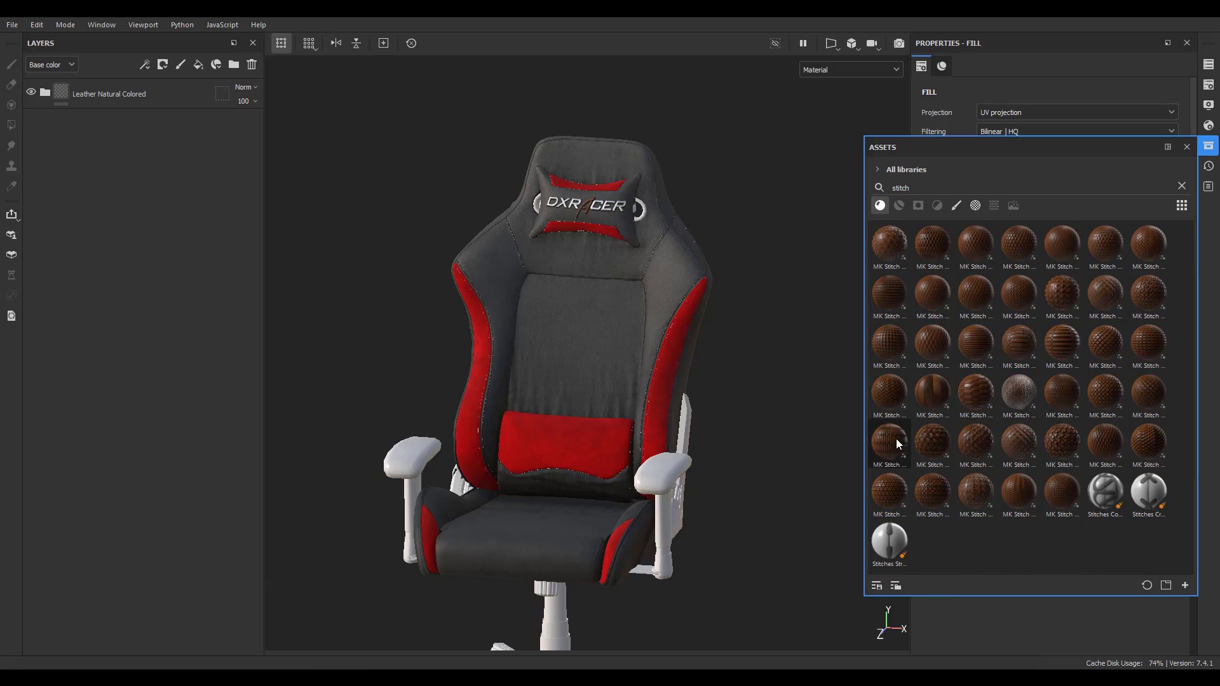
{"action": "left_click_drag", "start_coordinate": [896, 438], "coordinate": [173, 260]}
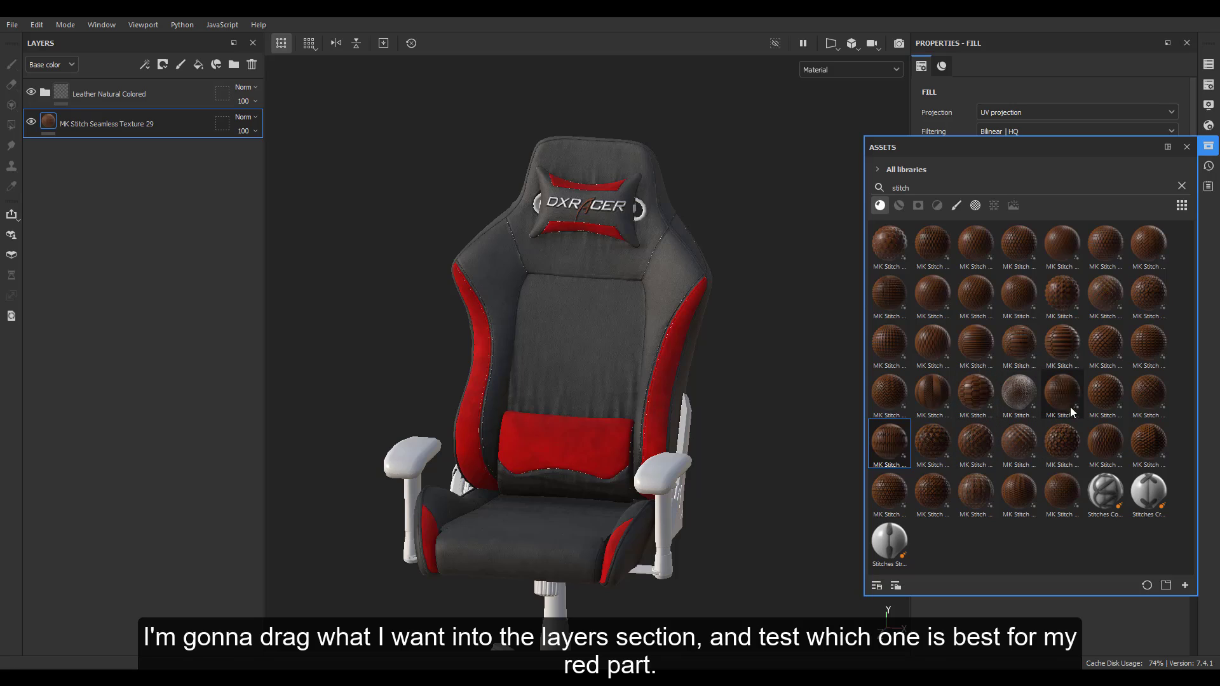
{"action": "mouse_move", "coordinate": [978, 391]}
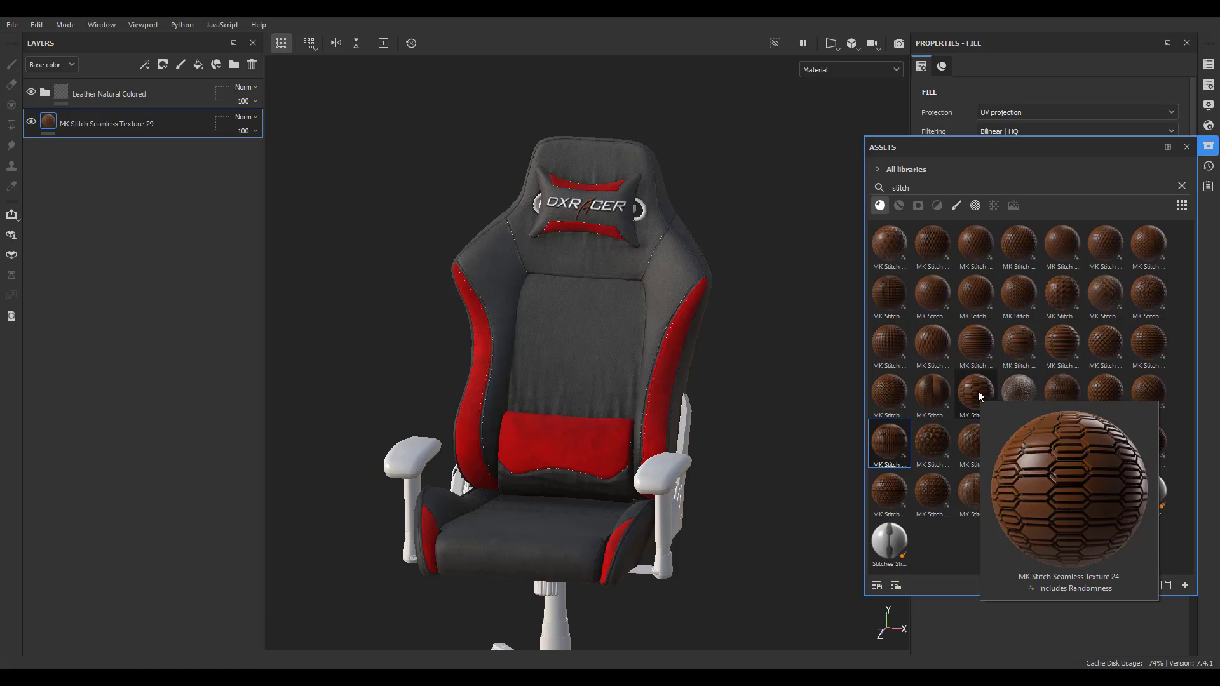
{"action": "left_click_drag", "start_coordinate": [1053, 384], "coordinate": [196, 237]}
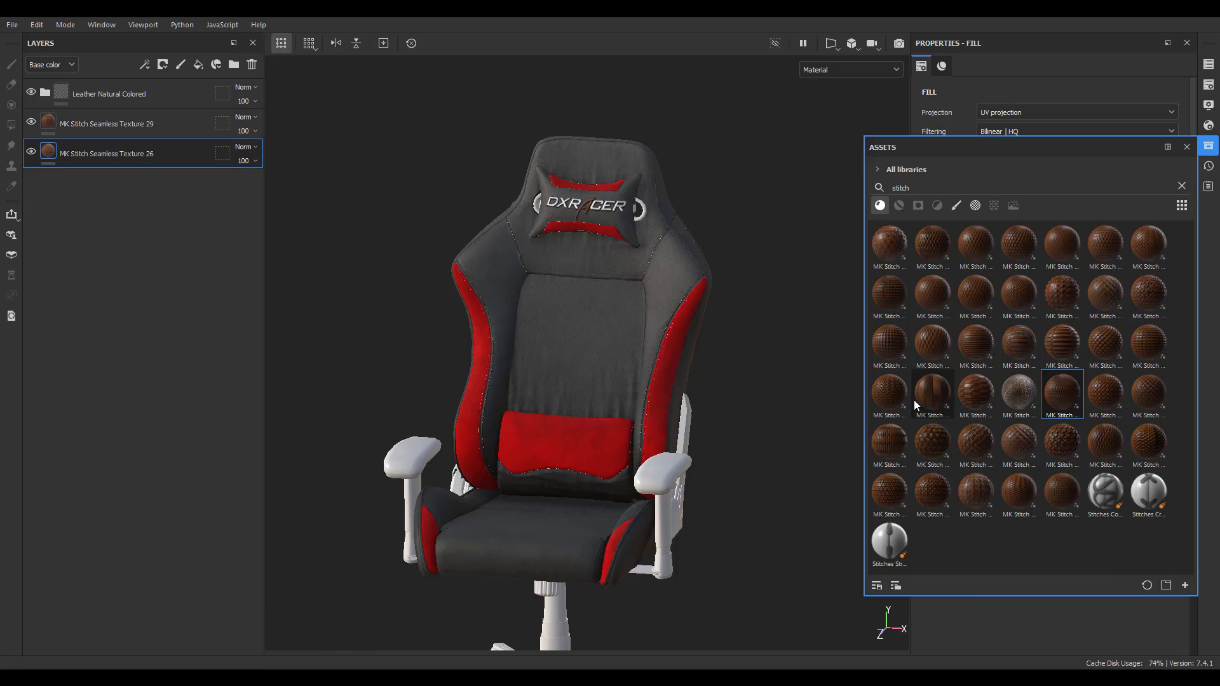
{"action": "left_click_drag", "start_coordinate": [924, 395], "coordinate": [154, 194]}
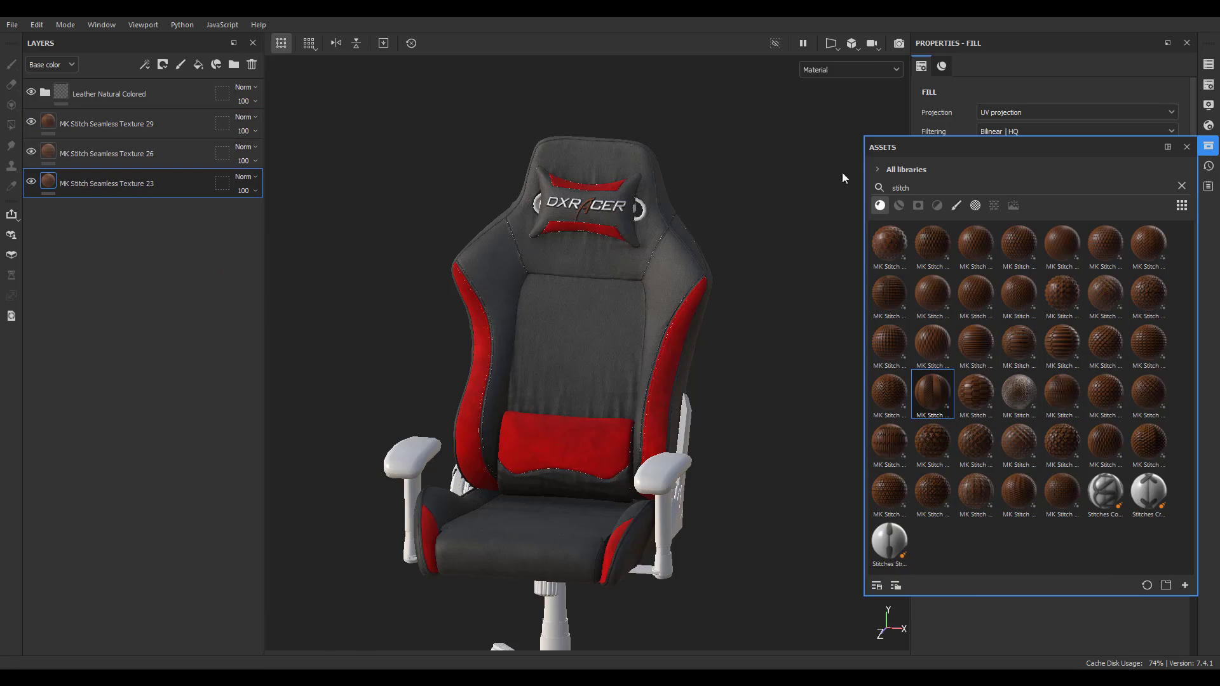
Step: Move the Leather Natural Colored folder below the three stitch layers, hide those layers and close the asset library
{"action": "left_click_drag", "start_coordinate": [93, 95], "coordinate": [166, 224]}
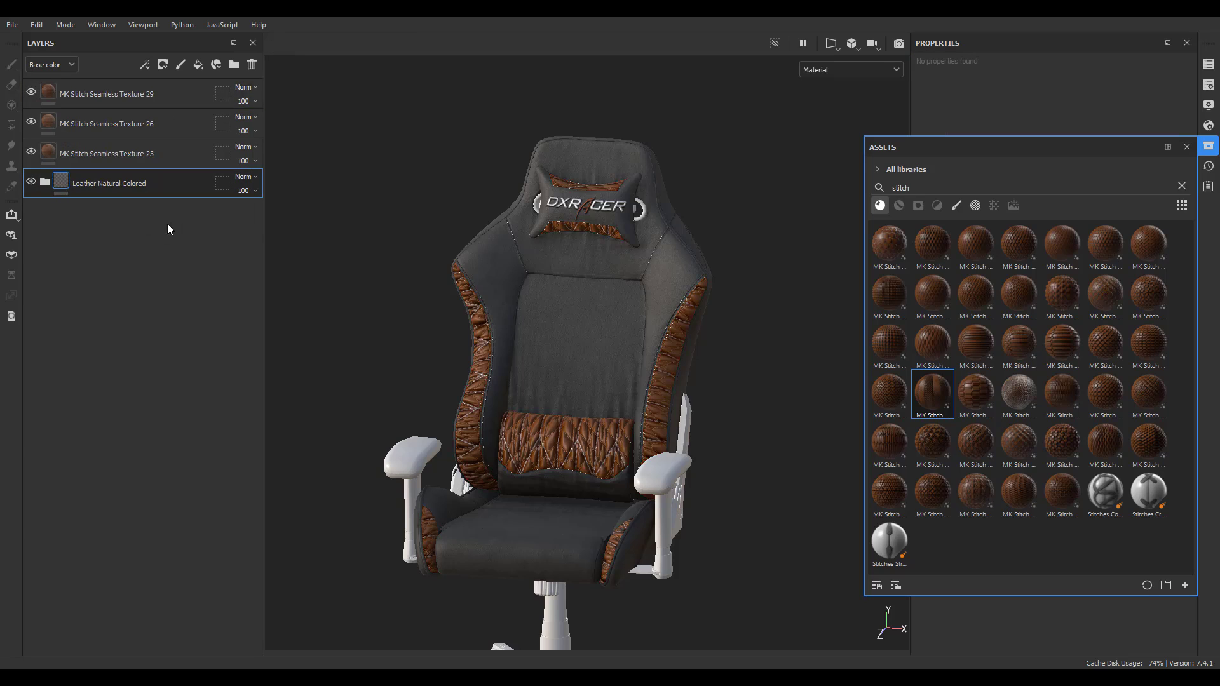
{"action": "left_click", "coordinate": [31, 151]}
{"action": "left_click", "coordinate": [31, 121]}
{"action": "left_click", "coordinate": [31, 92]}
{"action": "left_click", "coordinate": [1160, 151]}
Step: Show the MK Stitch Seamless Texture 23 layer and inspect its pattern on the lumbar cushion and side panels
{"action": "scroll", "coordinate": [586, 461], "scroll_direction": "up", "scroll_amount": 10}
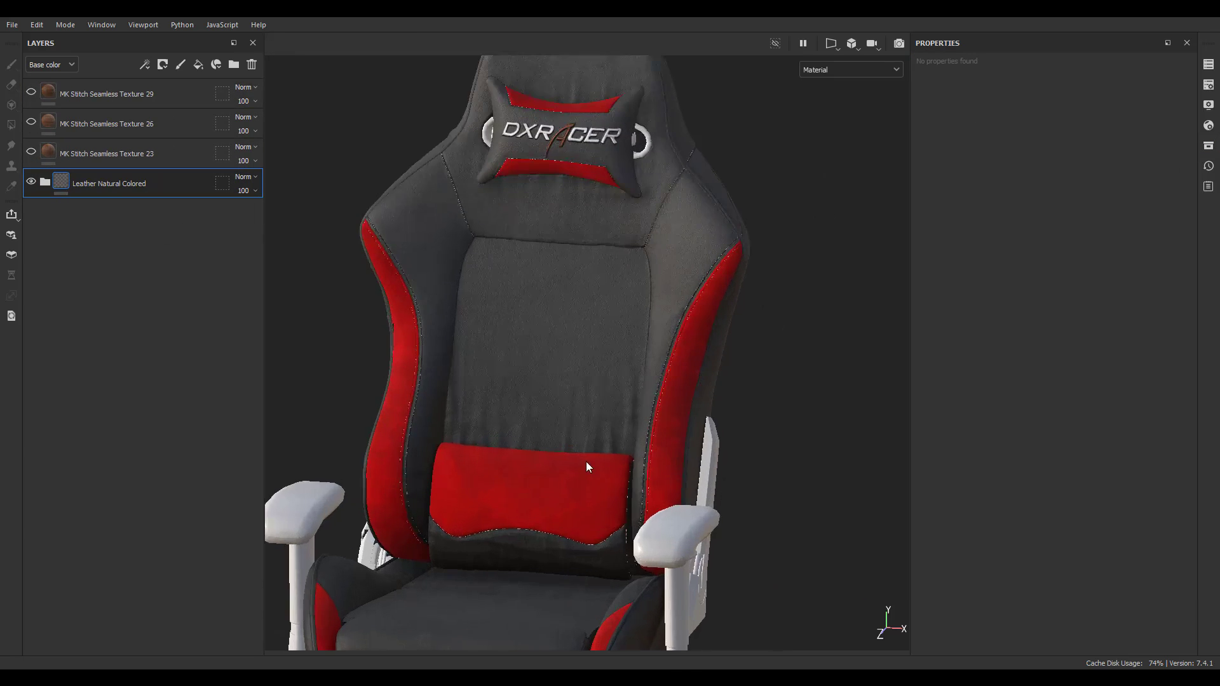
{"action": "scroll", "coordinate": [535, 545], "scroll_direction": "down", "scroll_amount": 5}
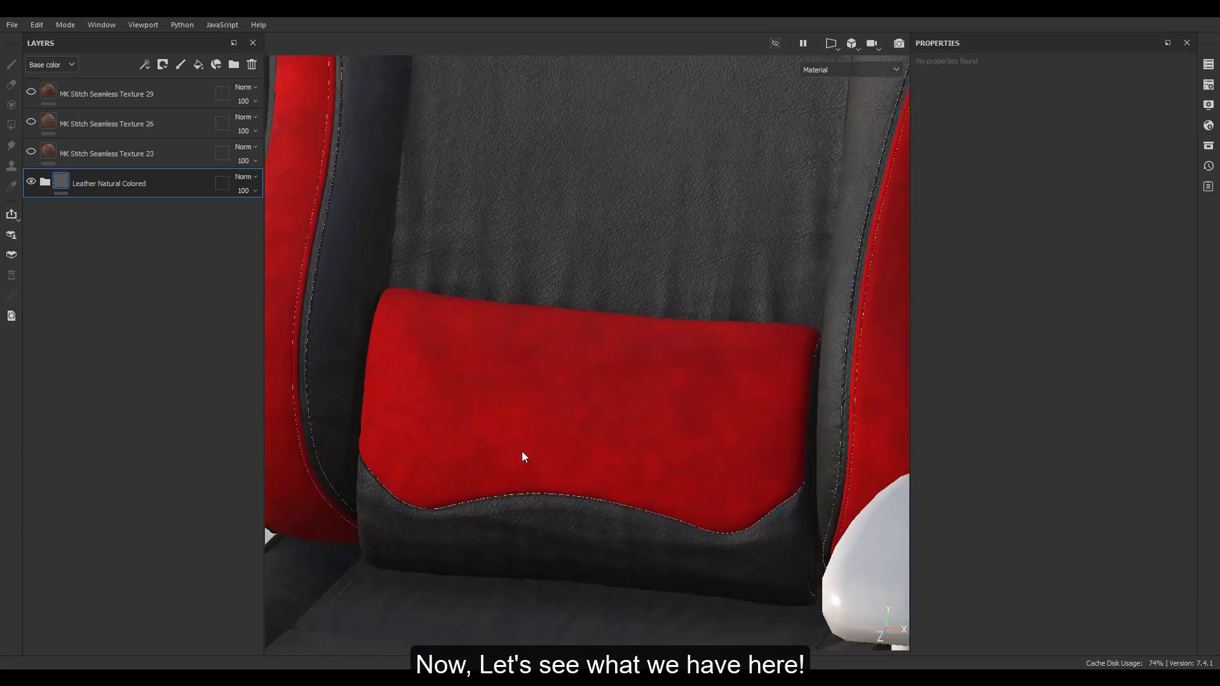
{"action": "left_click", "coordinate": [31, 152]}
{"action": "scroll", "coordinate": [485, 343], "scroll_direction": "down", "scroll_amount": 4}
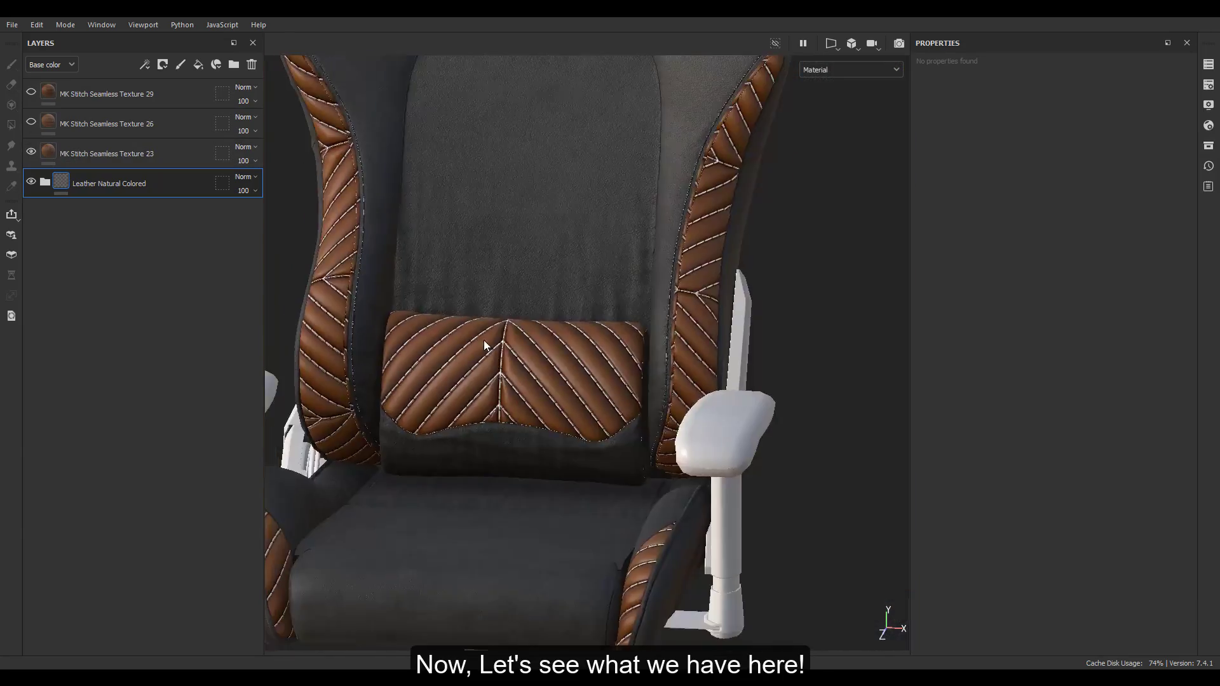
{"action": "left_click_drag", "start_coordinate": [485, 343], "coordinate": [491, 372], "text": "alt"}
{"action": "right_click_drag", "start_coordinate": [491, 372], "coordinate": [520, 588], "text": "alt"}
{"action": "left_click_drag", "start_coordinate": [521, 588], "coordinate": [457, 574], "text": "alt"}
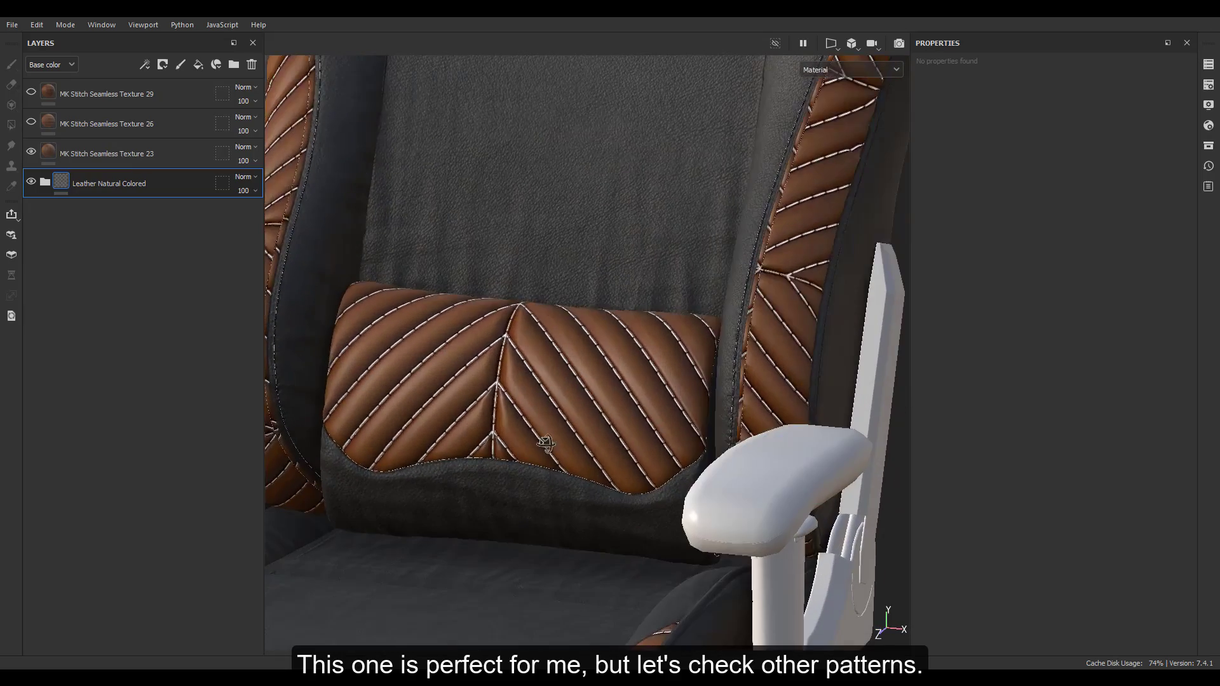
Step: Hide MK Stitch Seamless Texture 23 and show MK Stitch Seamless Texture 26 to compare its pattern
{"action": "left_click", "coordinate": [31, 152]}
{"action": "left_click", "coordinate": [31, 121]}
{"action": "scroll", "coordinate": [309, 272], "scroll_direction": "down", "scroll_amount": 5}
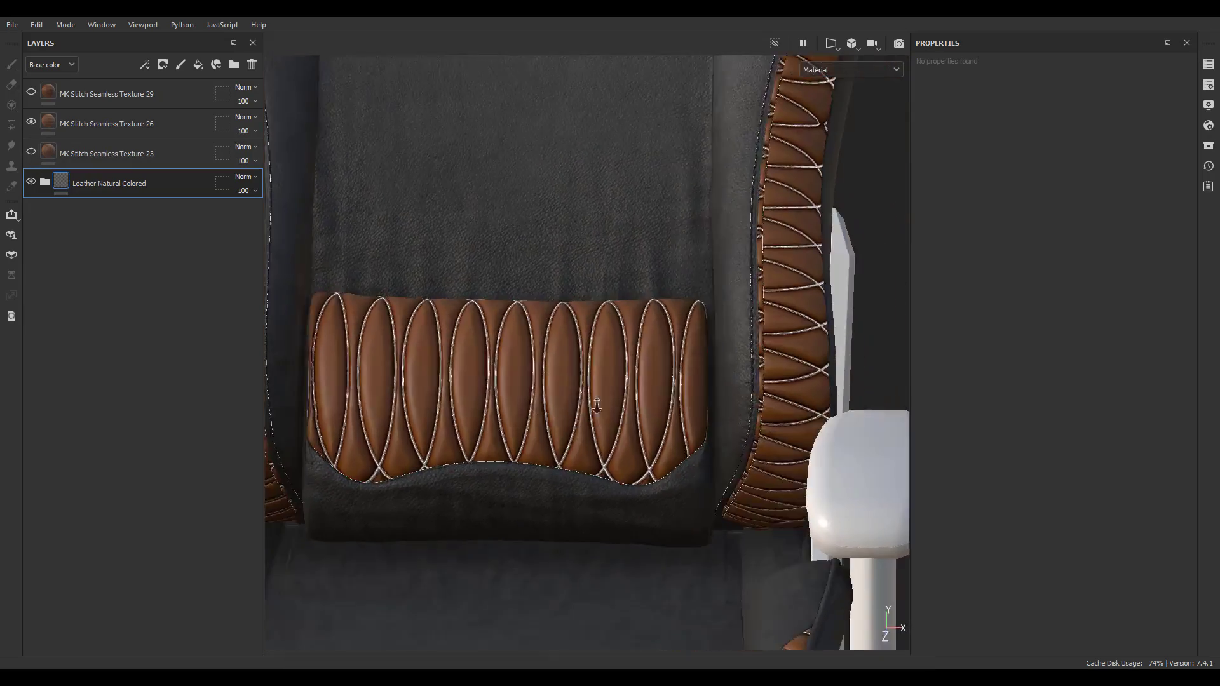
{"action": "left_click_drag", "start_coordinate": [574, 248], "coordinate": [646, 341], "text": "alt"}
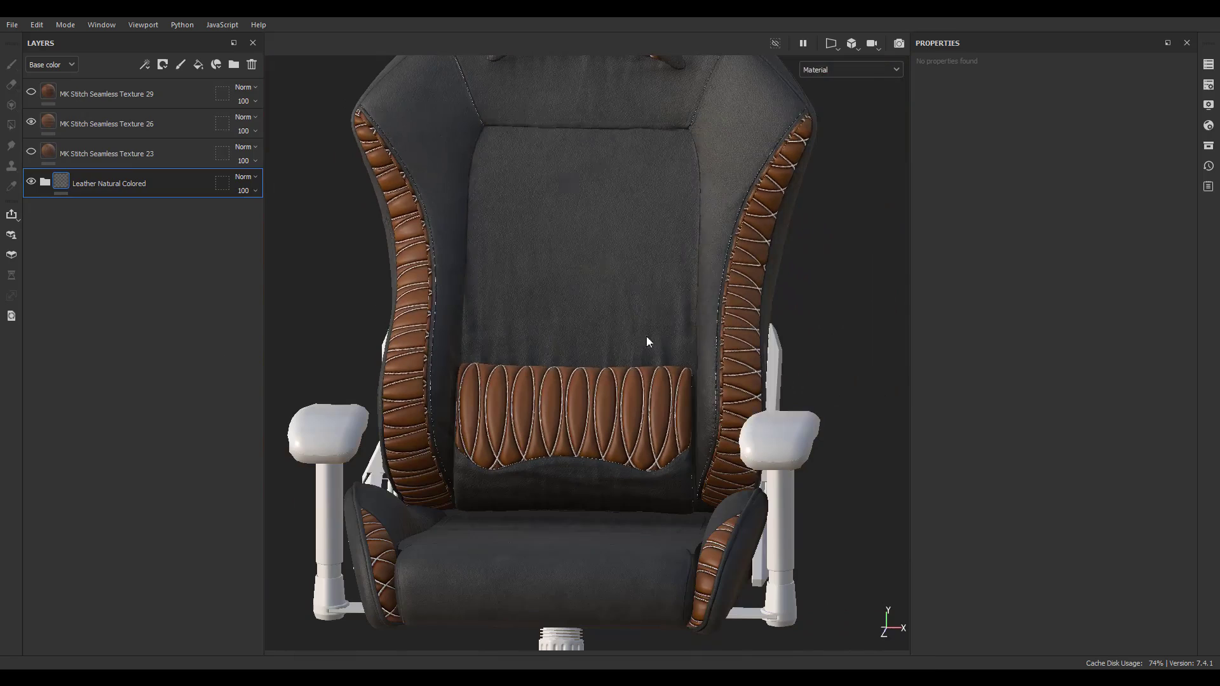
Step: Set the UV scale of MK Stitch Seamless Texture 26 to 2 and its offset to 0.13 and -0.2
{"action": "left_click", "coordinate": [147, 125]}
{"action": "left_click", "coordinate": [1038, 184]}
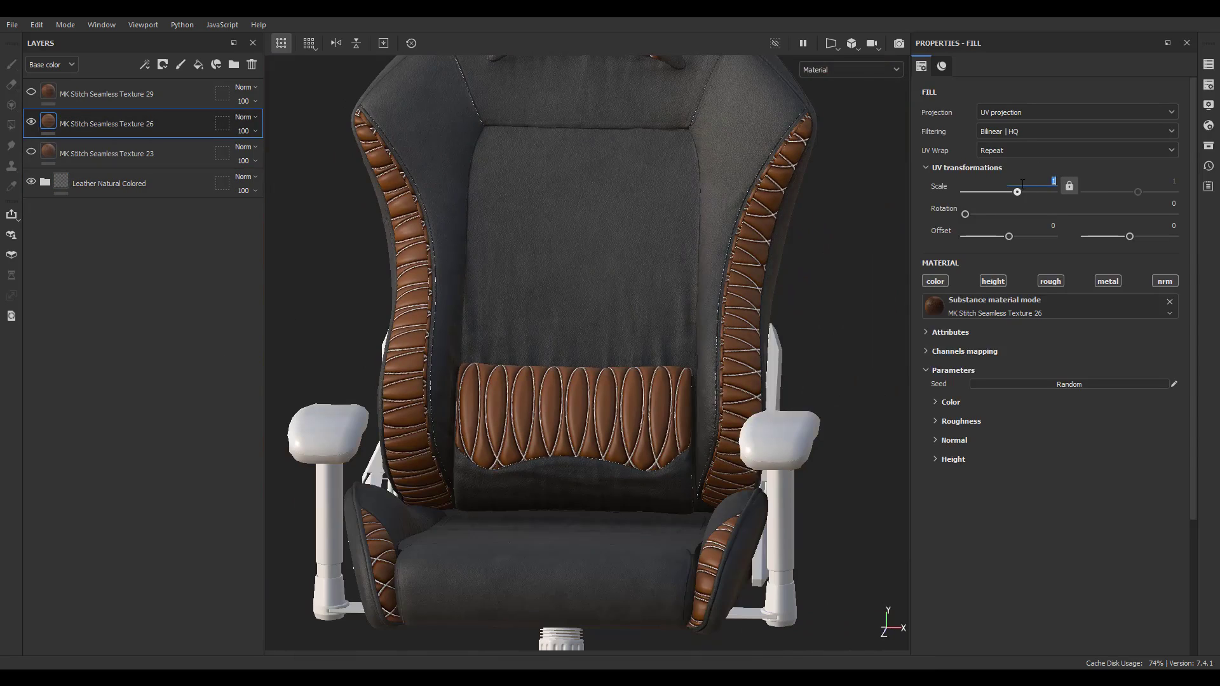
{"action": "type", "text": "2"}
{"action": "key", "text": "Return"}
{"action": "mouse_move", "coordinate": [650, 364]}
{"action": "left_mouse_down", "text": "alt"}
{"action": "mouse_move", "coordinate": [830, 319]}
{"action": "mouse_move", "coordinate": [659, 365]}
{"action": "left_mouse_up", "text": "alt"}
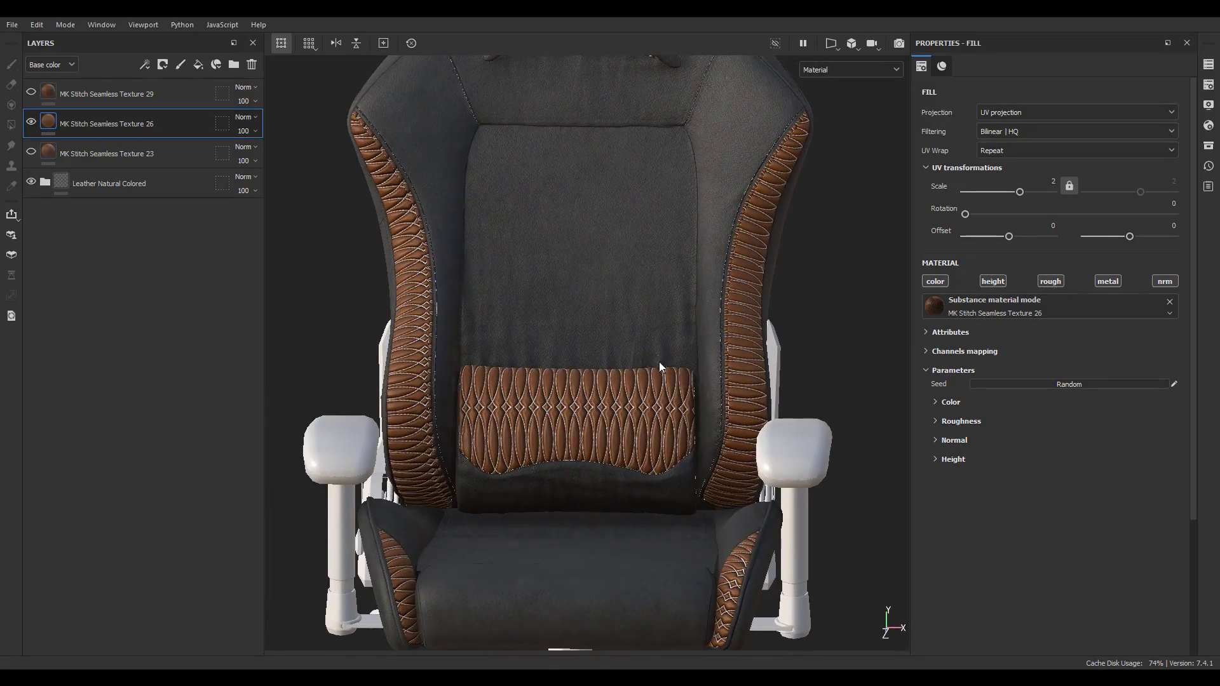
{"action": "left_click_drag", "start_coordinate": [1010, 236], "coordinate": [1015, 236]}
{"action": "mouse_move", "coordinate": [1129, 236]}
{"action": "left_mouse_down"}
{"action": "mouse_move", "coordinate": [1079, 241]}
{"action": "mouse_move", "coordinate": [1120, 236]}
{"action": "left_mouse_up"}
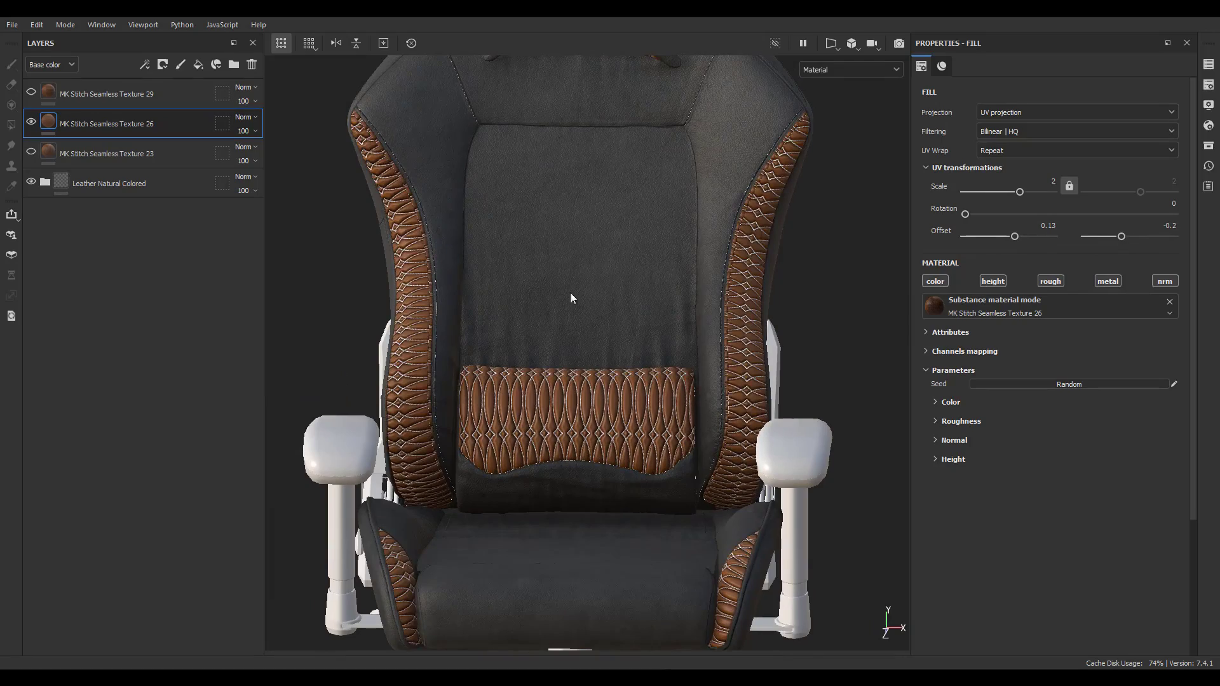
{"action": "left_click_drag", "start_coordinate": [571, 298], "coordinate": [572, 331], "text": "alt"}
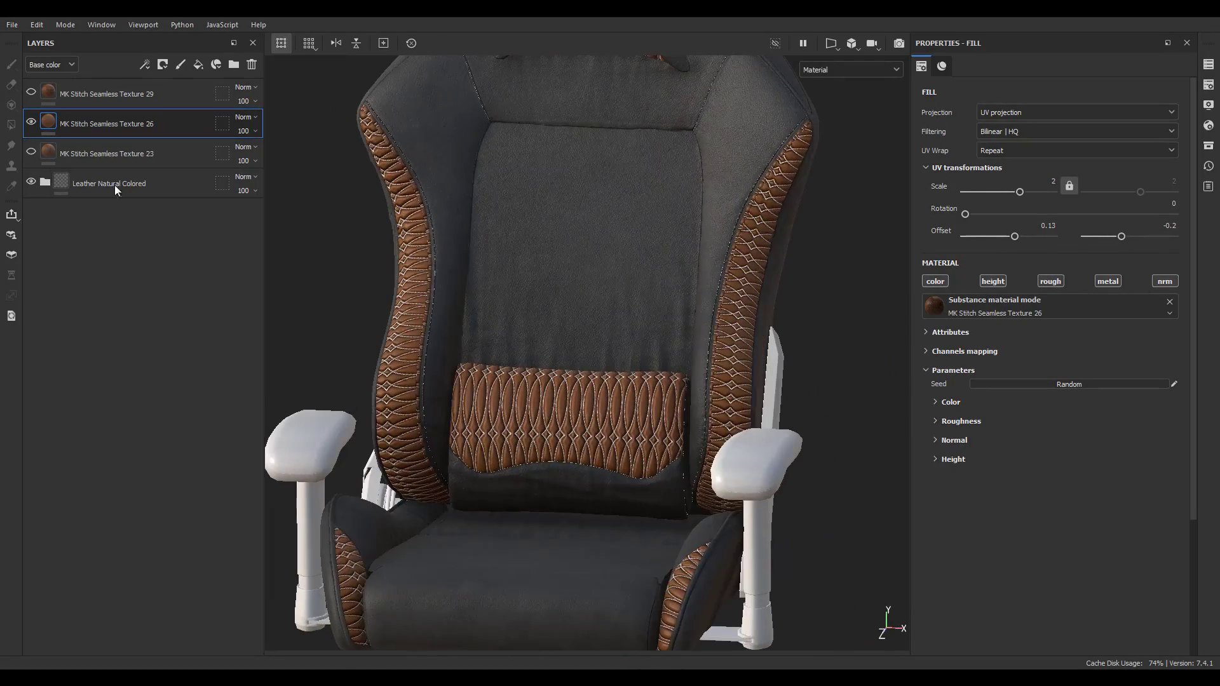
Step: Hide MK Stitch Seamless Texture 26 and show MK Stitch Seamless Texture 29 on the chair
{"action": "left_click", "coordinate": [31, 122]}
{"action": "left_click", "coordinate": [31, 91]}
{"action": "scroll", "coordinate": [464, 423], "scroll_direction": "up", "scroll_amount": 5}
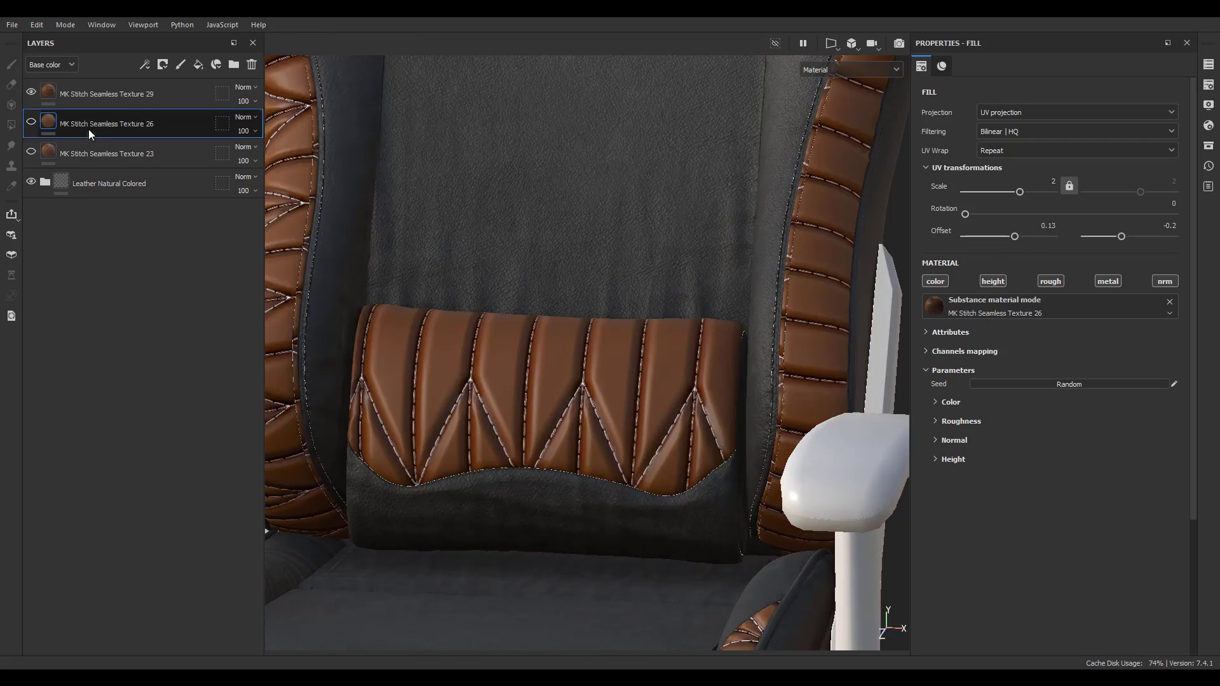
Step: Try UV scales of 2 and 3 on MK Stitch Seamless Texture 29, leaving it at 3
{"action": "left_click", "coordinate": [105, 94]}
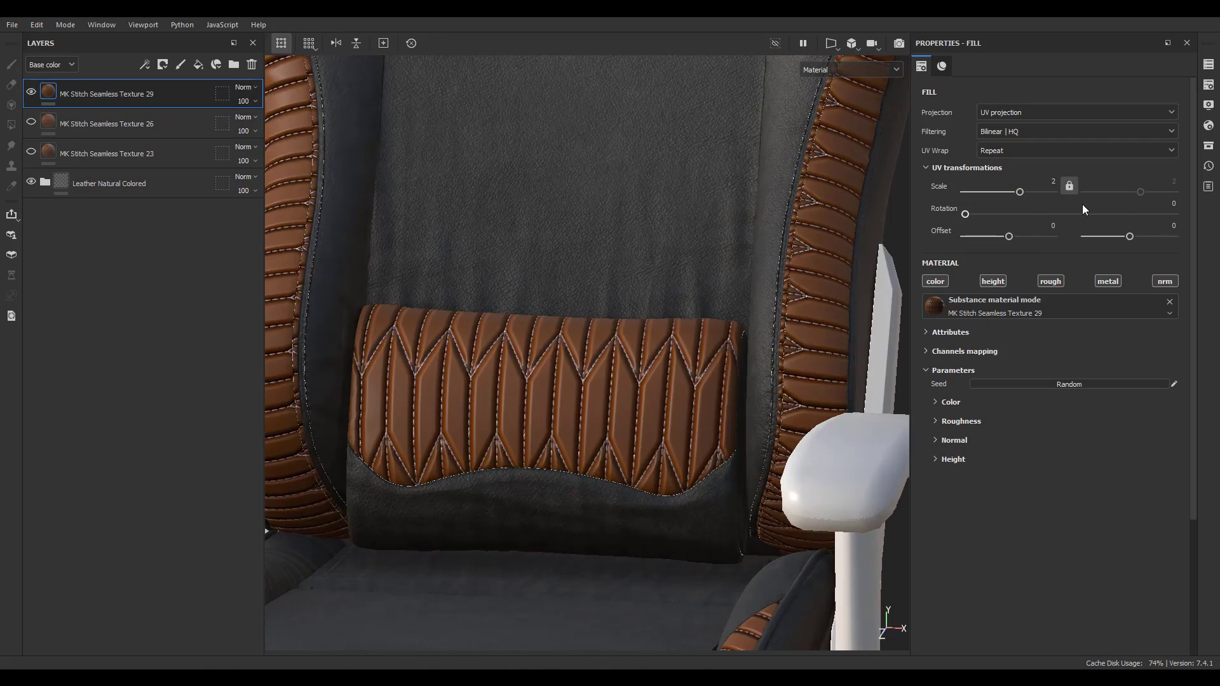
{"action": "left_click", "coordinate": [1047, 189]}
{"action": "left_click_drag", "start_coordinate": [1048, 189], "coordinate": [1005, 188]}
{"action": "left_click", "coordinate": [1016, 183]}
{"action": "type", "text": "3"}
{"action": "key", "text": "Return"}
{"action": "scroll", "coordinate": [588, 419], "scroll_direction": "down", "scroll_amount": 6}
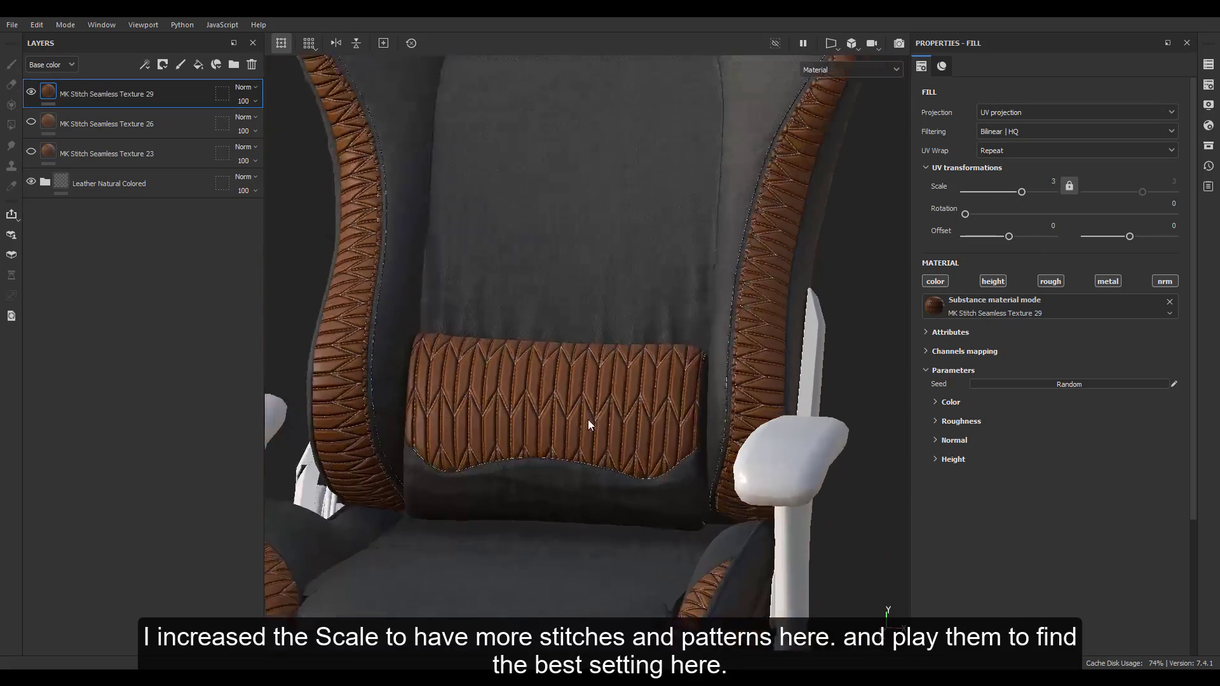
{"action": "left_click_drag", "start_coordinate": [588, 419], "coordinate": [572, 445], "text": "alt"}
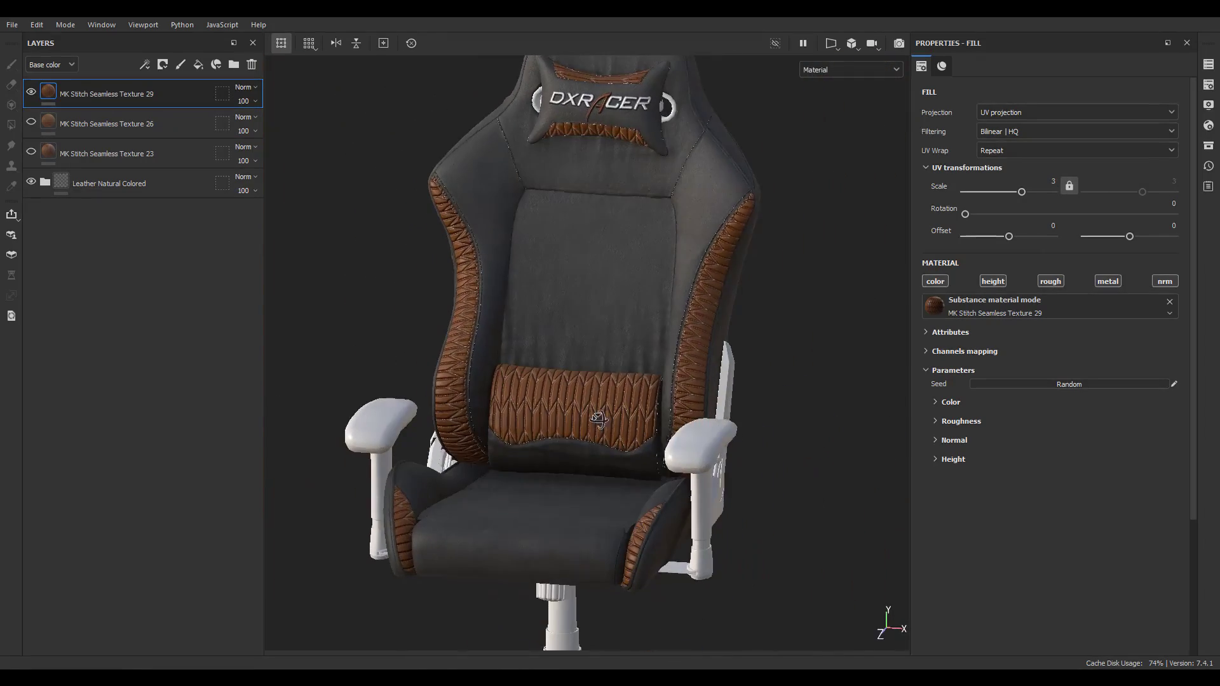
Step: Show MK Stitch Seamless Texture 23 instead of Texture 29, try a UV scale of 3, and set it to 2
{"action": "left_click", "coordinate": [50, 152]}
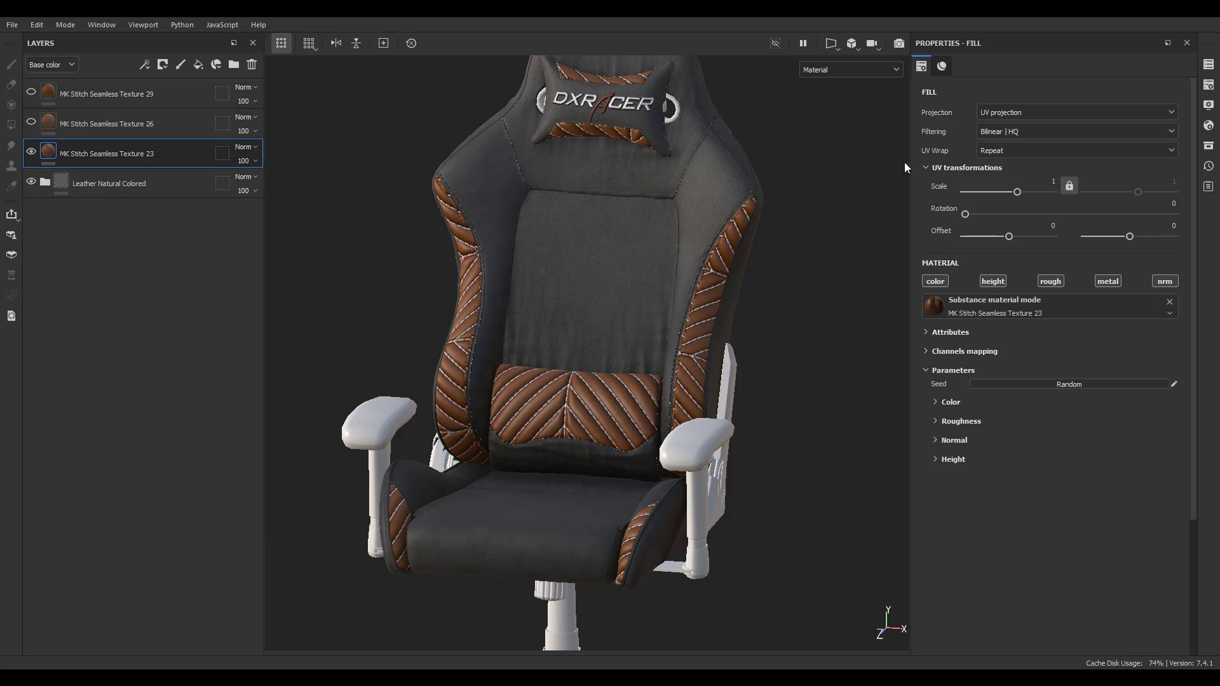
{"action": "type", "text": "3"}
{"action": "key", "text": "Return"}
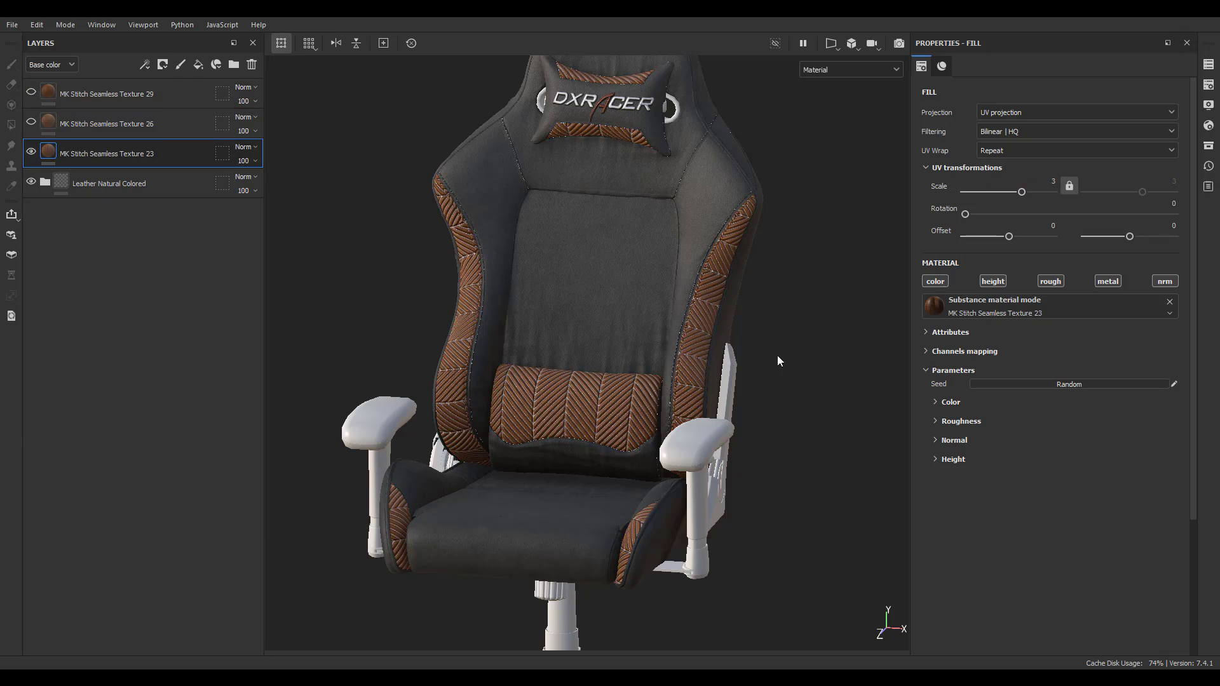
{"action": "scroll", "coordinate": [517, 407], "scroll_direction": "up", "scroll_amount": 5}
{"action": "type", "text": "2"}
{"action": "key", "text": "Return"}
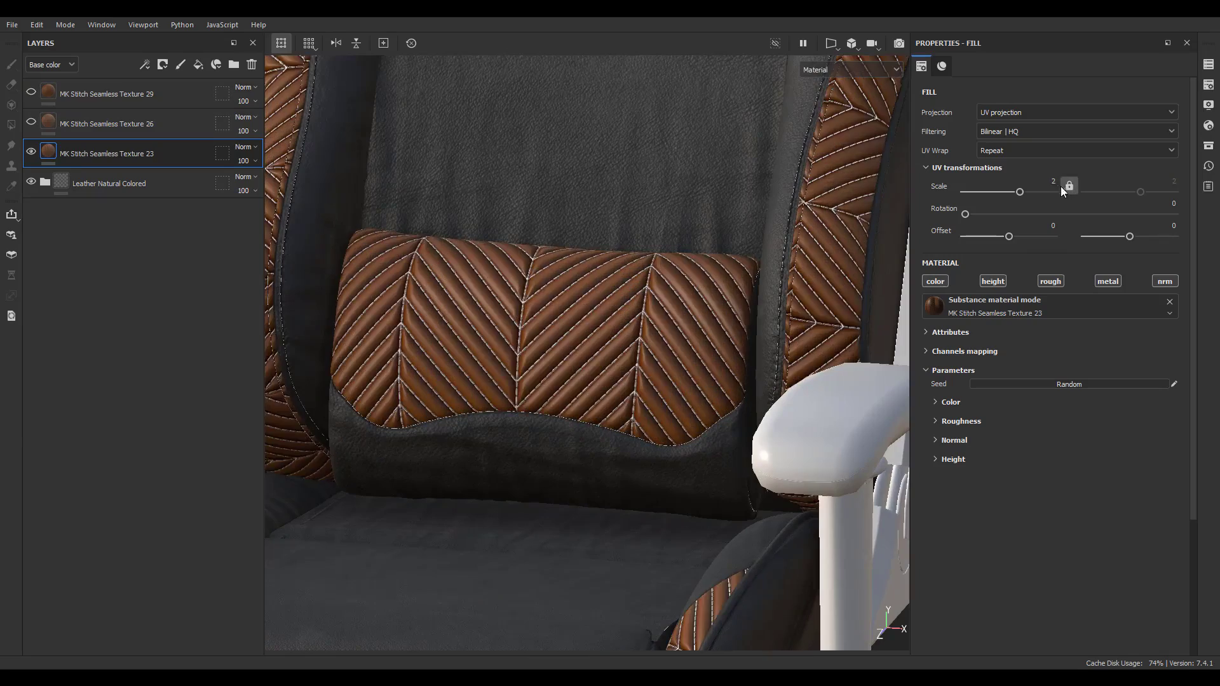
{"action": "scroll", "coordinate": [464, 359], "scroll_direction": "down", "scroll_amount": 5}
{"action": "left_click_drag", "start_coordinate": [551, 410], "coordinate": [366, 333], "text": "alt"}
Step: Delete the MK Stitch Seamless Texture 29 and 26 layers
{"action": "left_click", "coordinate": [97, 120]}
{"action": "left_click", "coordinate": [125, 92], "text": "ctrl"}
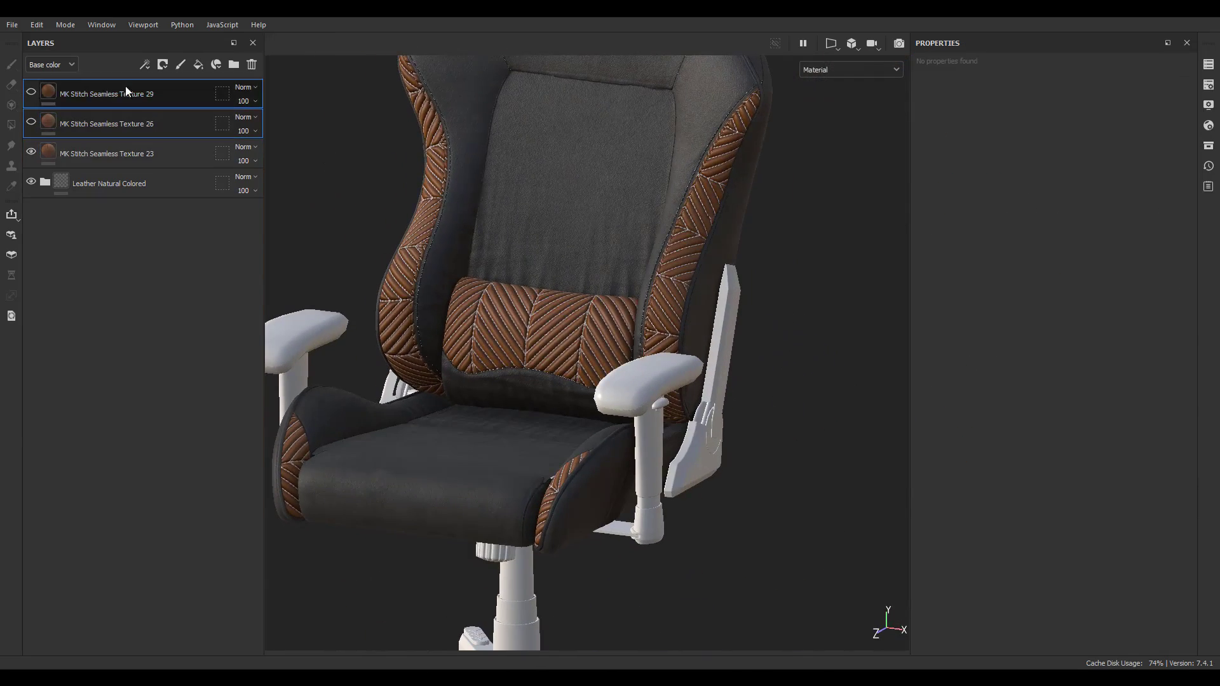
{"action": "left_click", "coordinate": [252, 64]}
Step: Compare the cushion with the MK Stitch Seamless Texture 23 layer hidden and shown, and turn off the layer's color channel
{"action": "scroll", "coordinate": [573, 343], "scroll_direction": "up", "scroll_amount": 5}
{"action": "scroll", "coordinate": [573, 343], "scroll_direction": "up", "scroll_amount": 4}
{"action": "left_click_drag", "start_coordinate": [573, 356], "coordinate": [438, 382], "text": "alt"}
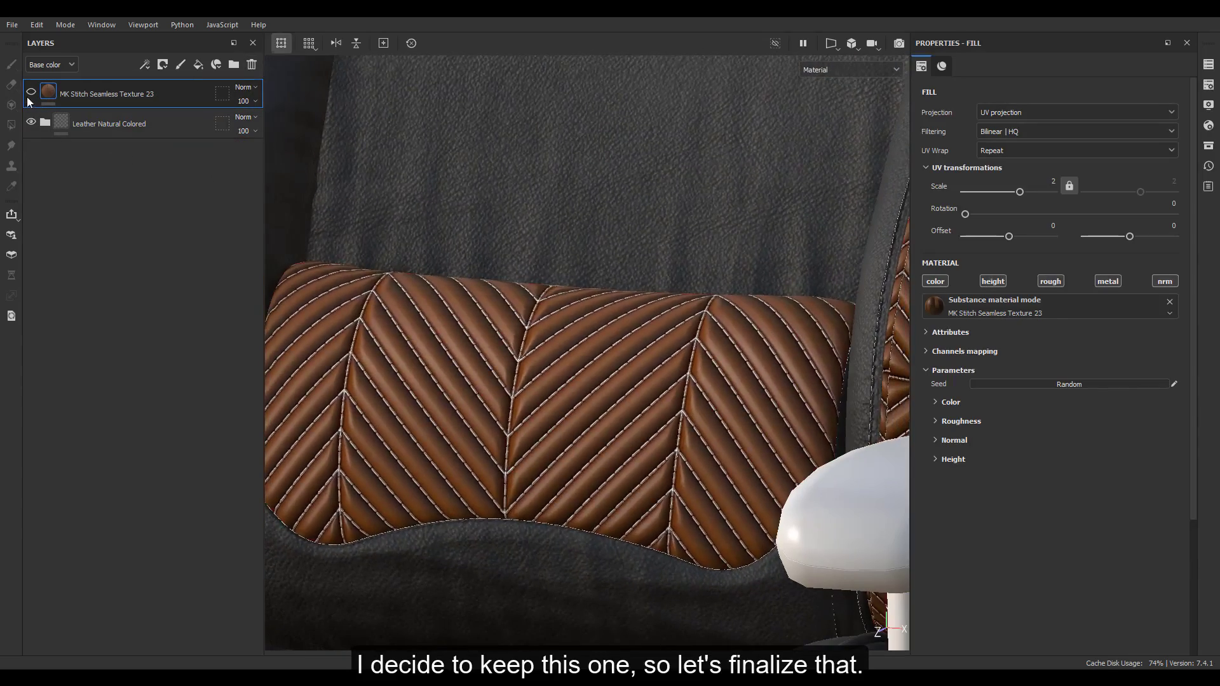
{"action": "left_click", "coordinate": [30, 92]}
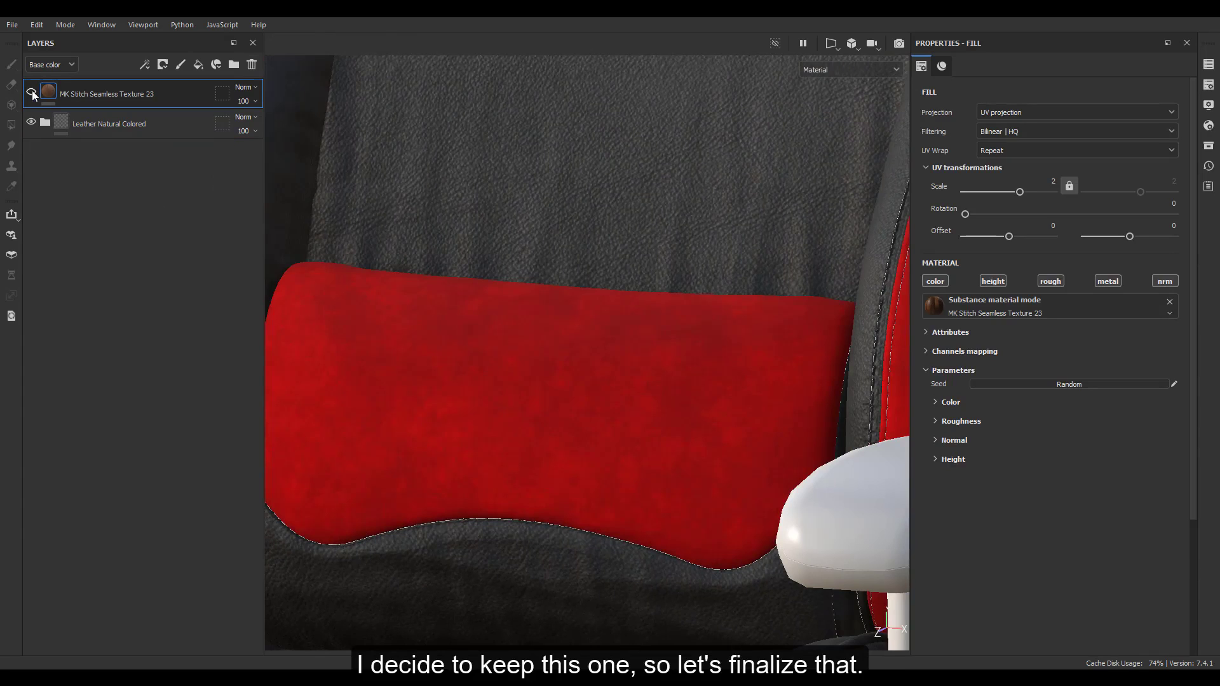
{"action": "left_click", "coordinate": [31, 92]}
{"action": "left_click", "coordinate": [928, 285]}
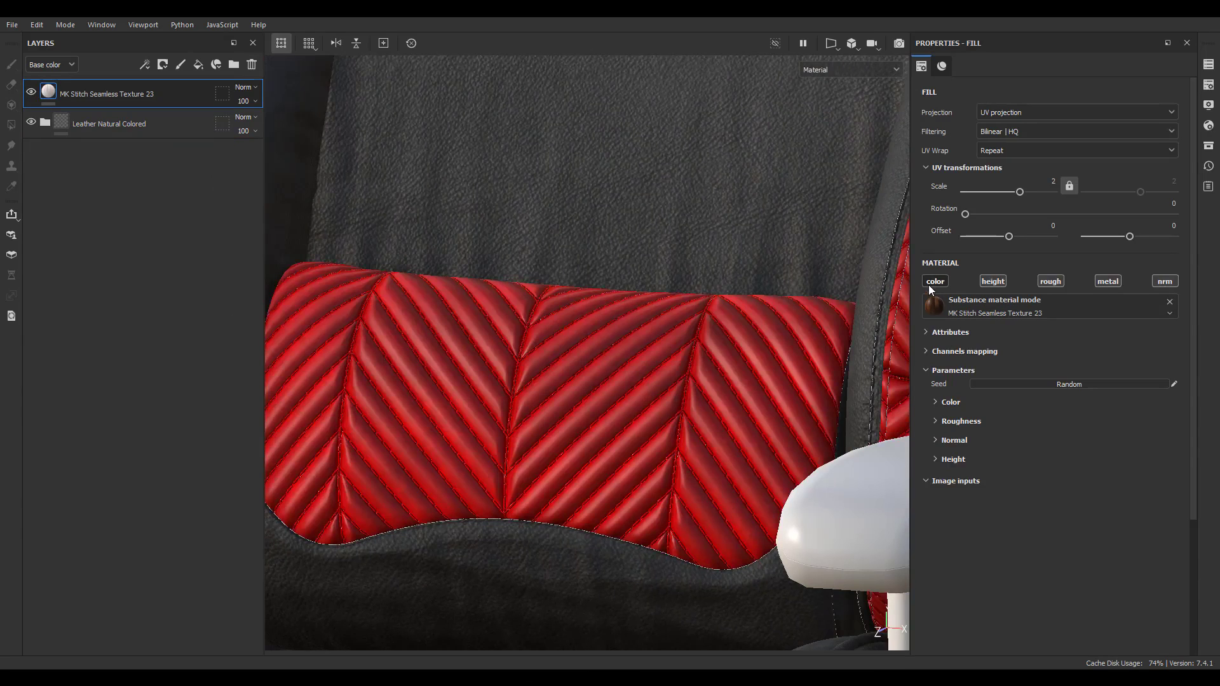
Step: Set the Height Position of the MK Stitch Seamless Texture 23 material to 0.25
{"action": "scroll", "coordinate": [714, 380], "scroll_direction": "up", "scroll_amount": 3}
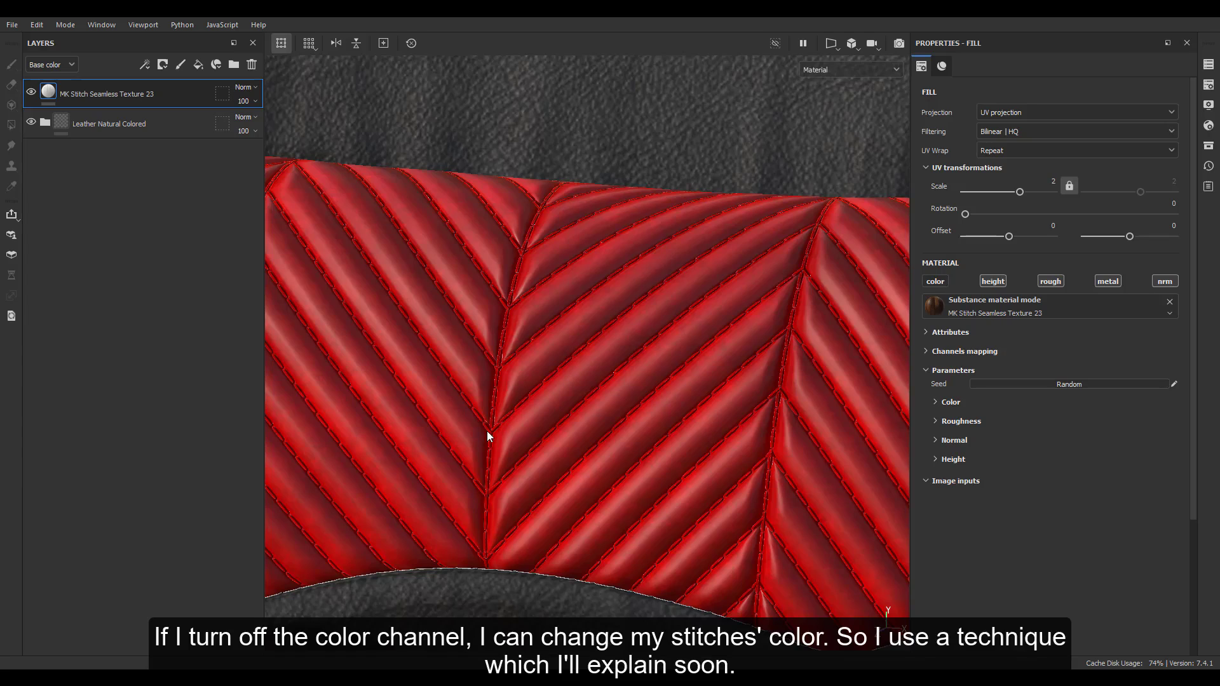
{"action": "left_click", "coordinate": [953, 459]}
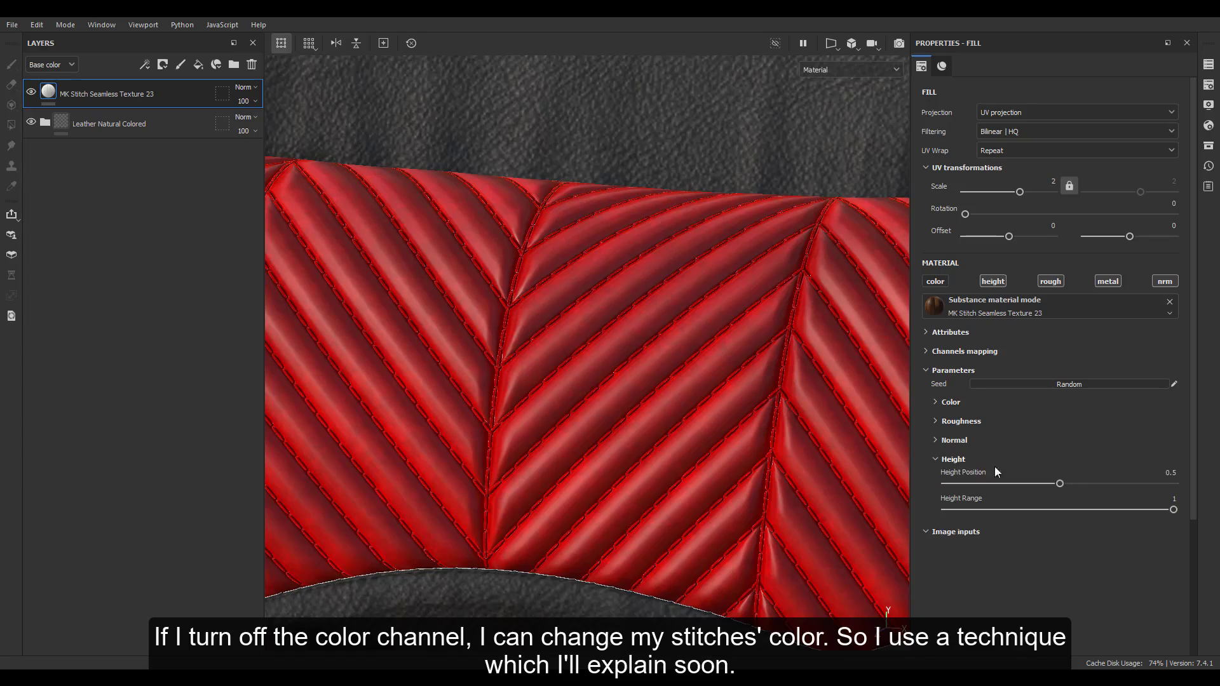
{"action": "left_click_drag", "start_coordinate": [1061, 484], "coordinate": [1003, 475]}
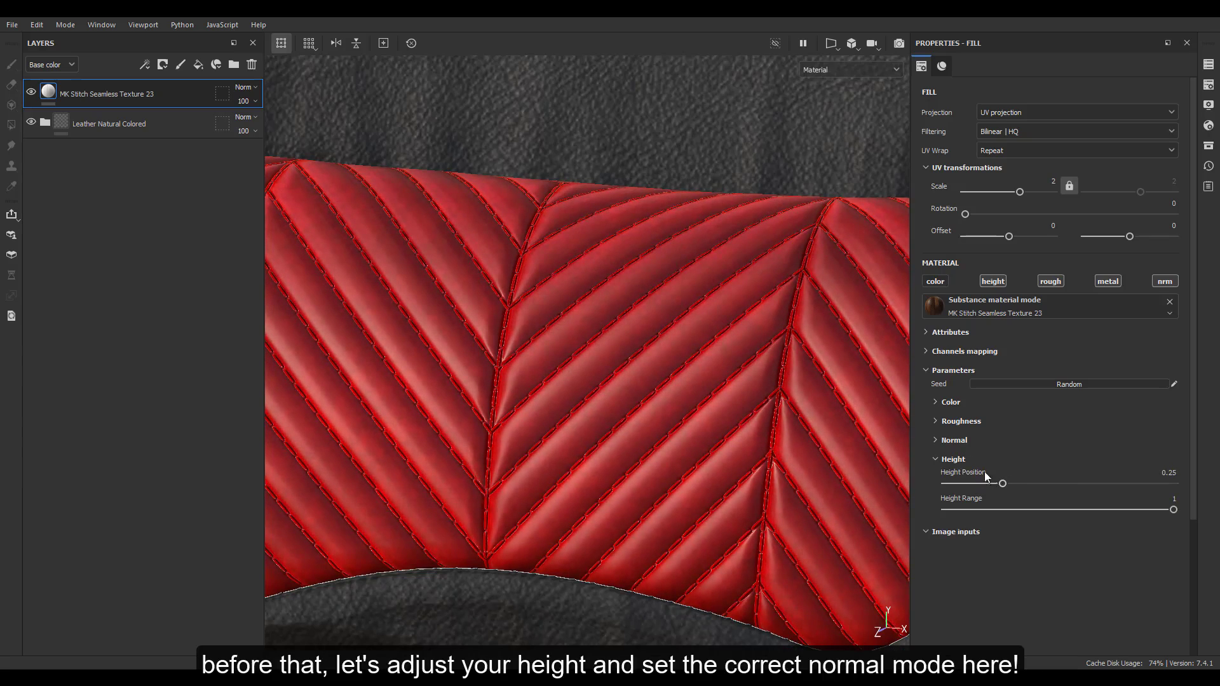
{"action": "left_click", "coordinate": [947, 457]}
Step: Set the stitch material's Normal Format to DirectX and open the project configuration to check the project's normal map format
{"action": "left_click", "coordinate": [946, 443]}
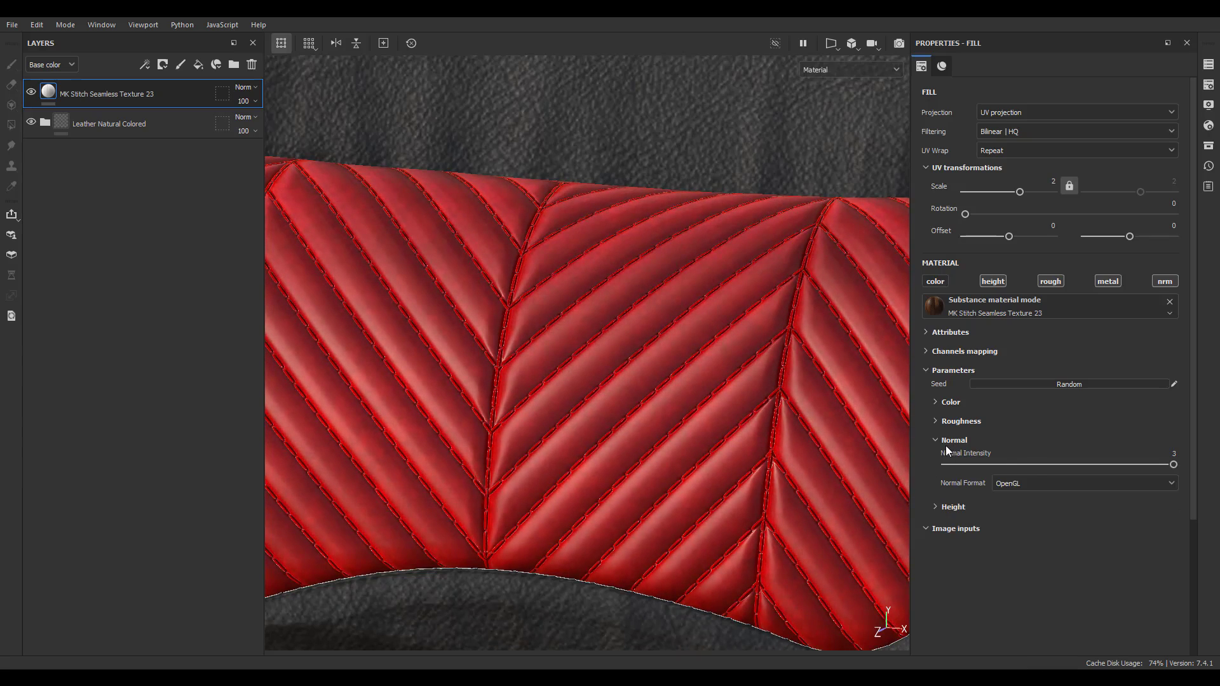
{"action": "left_click", "coordinate": [1033, 482]}
{"action": "left_click", "coordinate": [1020, 494]}
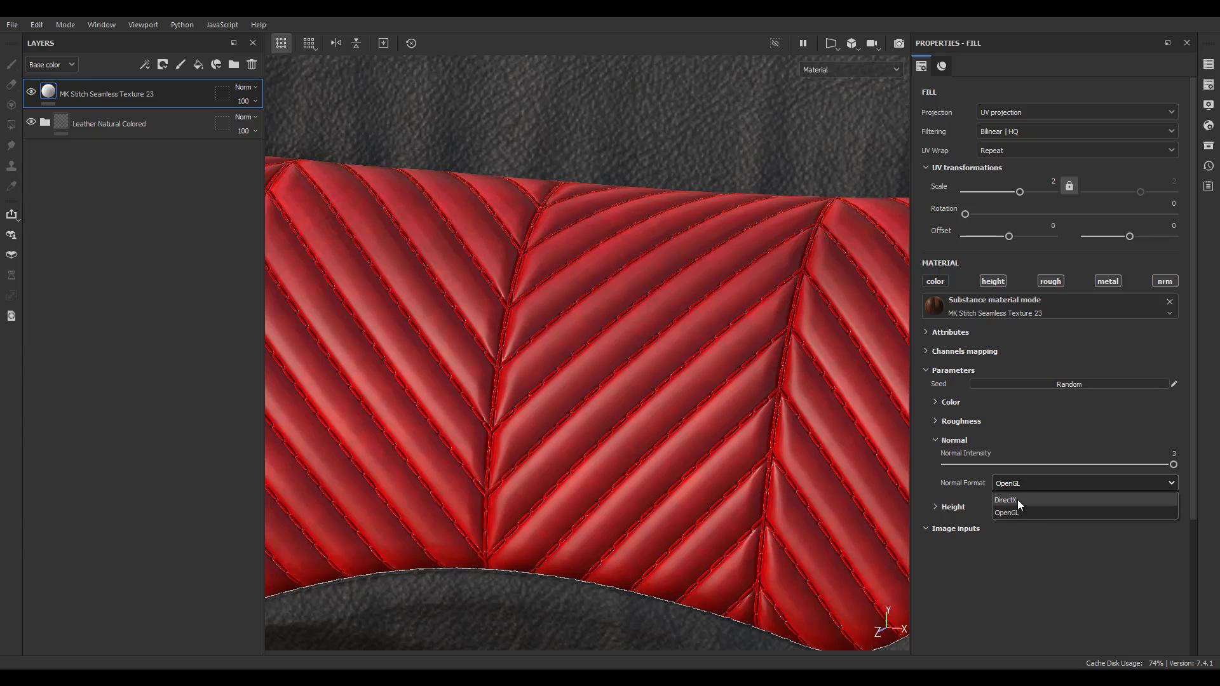
{"action": "left_click", "coordinate": [41, 25]}
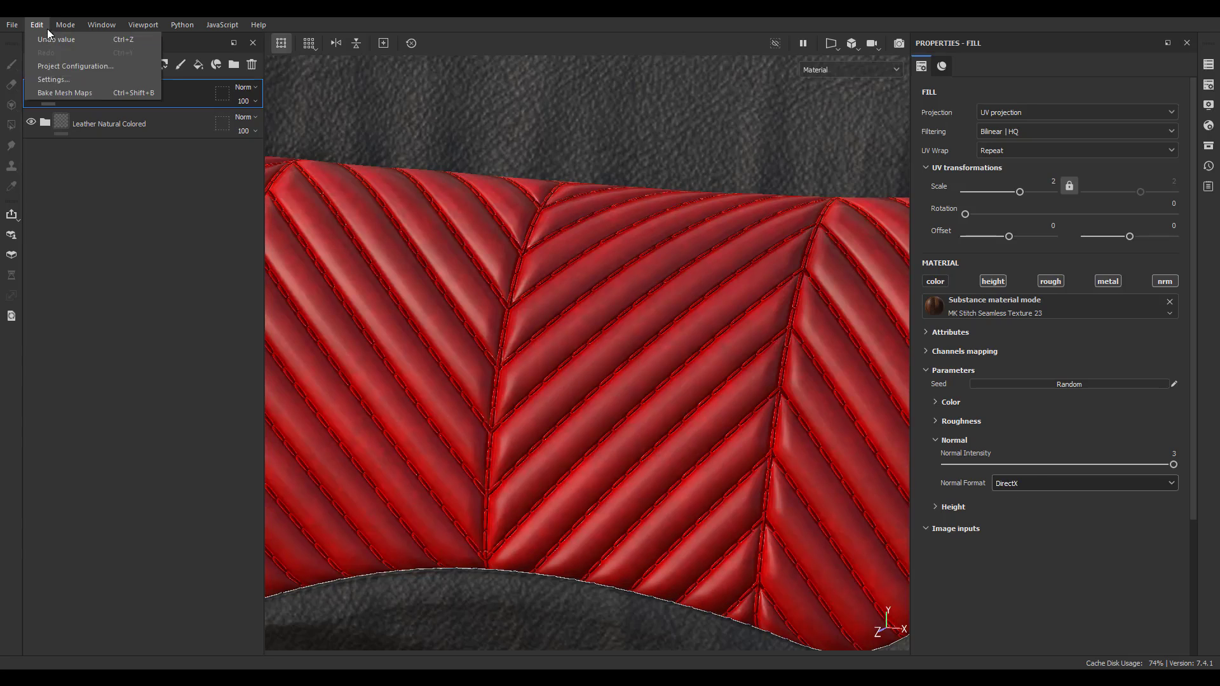
{"action": "left_click", "coordinate": [60, 66]}
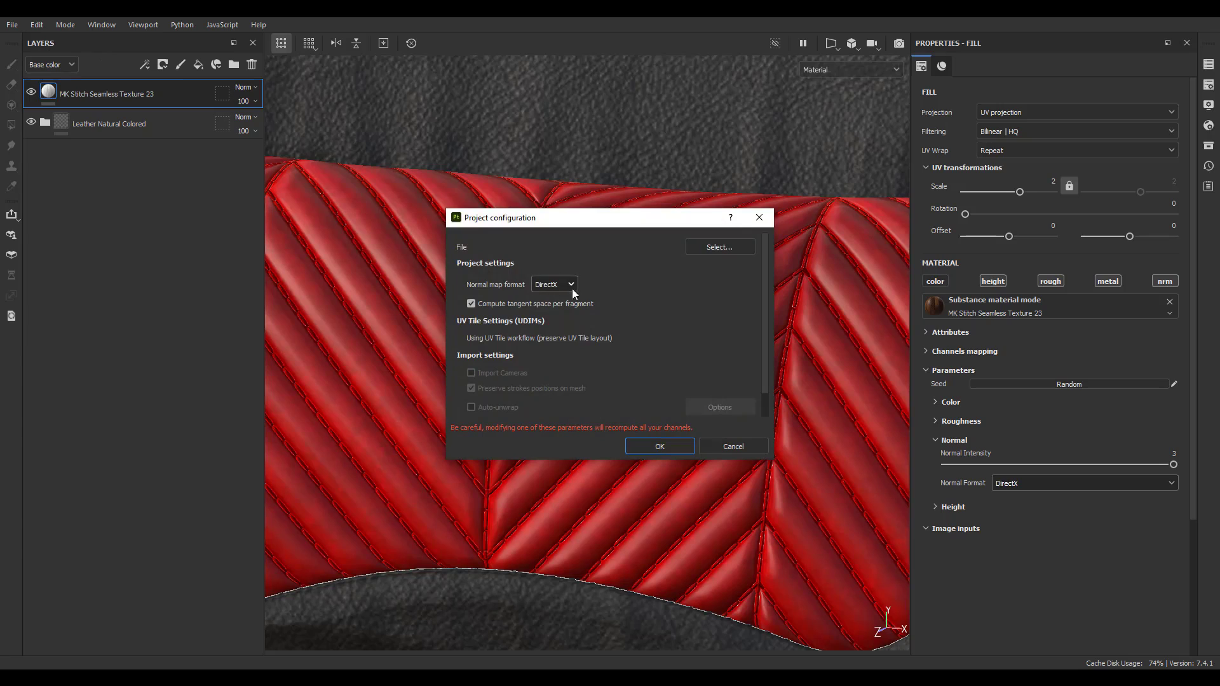
Step: Close the project configuration without changes and set the stitch material's Stitches Roughness to 0.7004 while viewing the roughness channel
{"action": "left_click", "coordinate": [732, 446]}
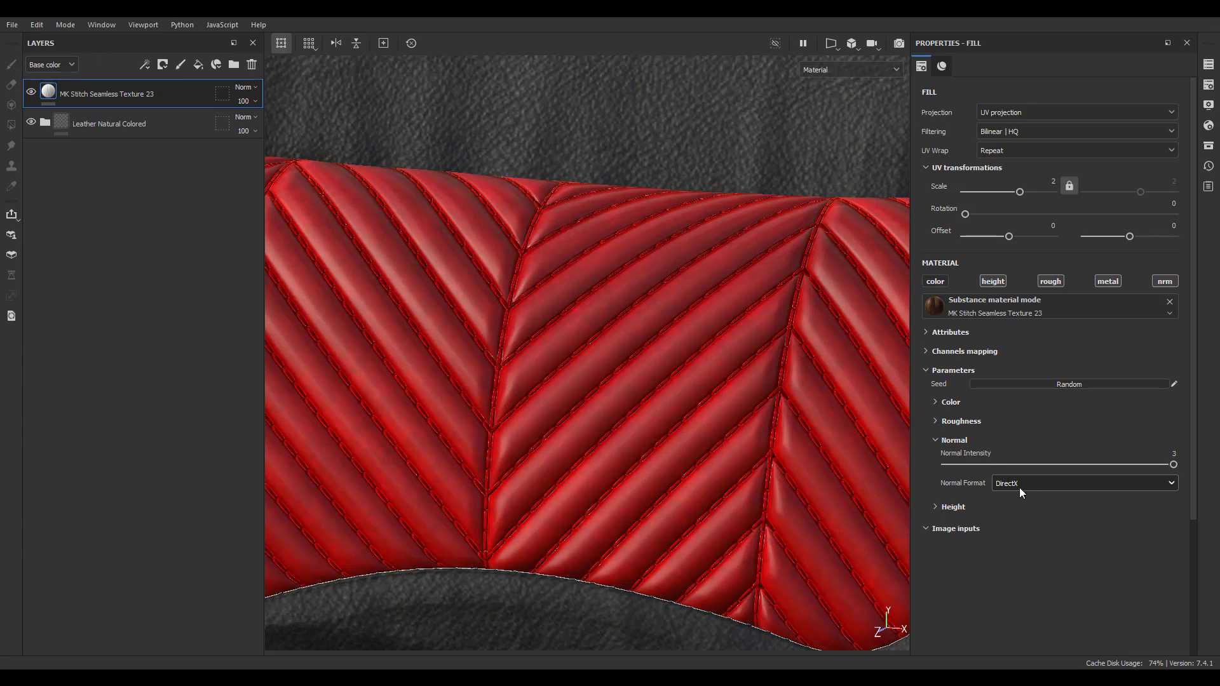
{"action": "left_click", "coordinate": [946, 422]}
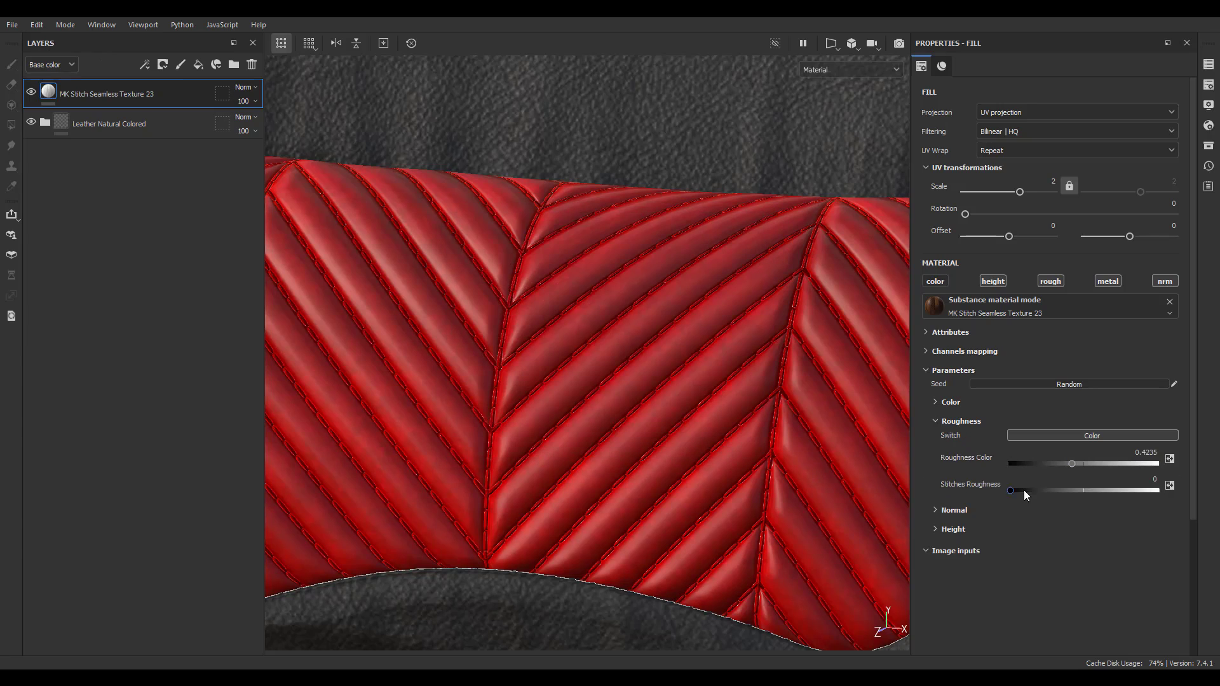
{"action": "left_click_drag", "start_coordinate": [1030, 489], "coordinate": [1056, 491]}
{"action": "key", "text": "c"}
{"action": "key", "text": "c"}
{"action": "key", "text": "c"}
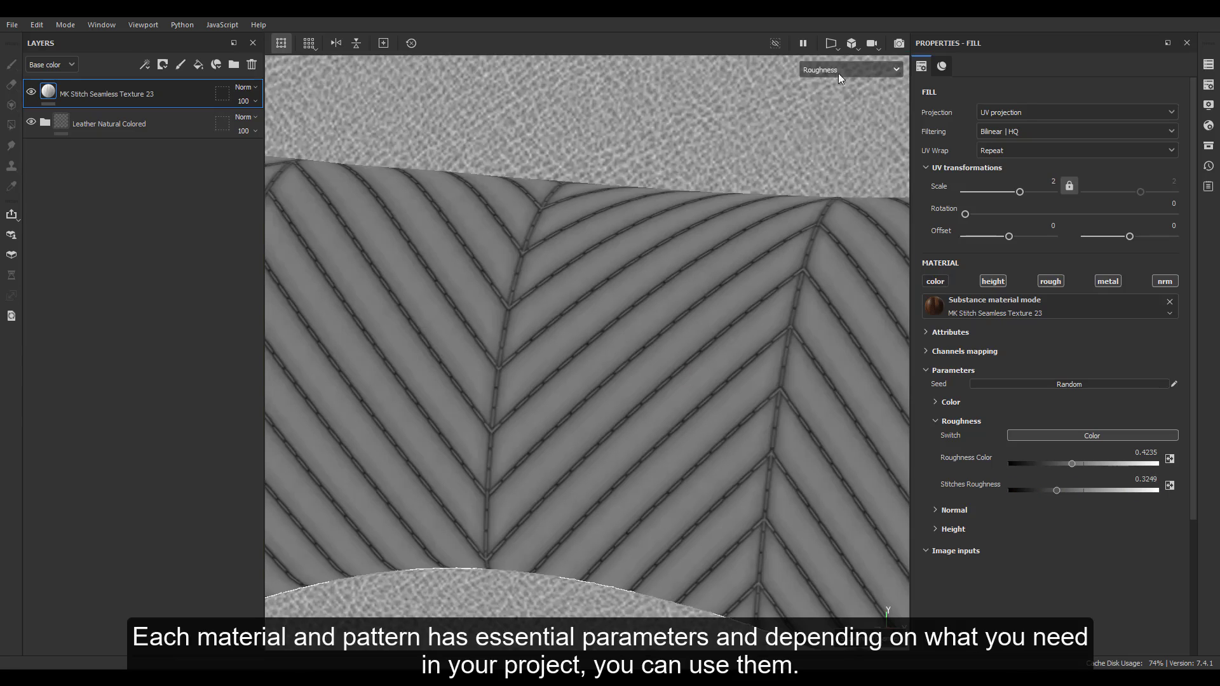
{"action": "left_click_drag", "start_coordinate": [1053, 489], "coordinate": [1072, 461]}
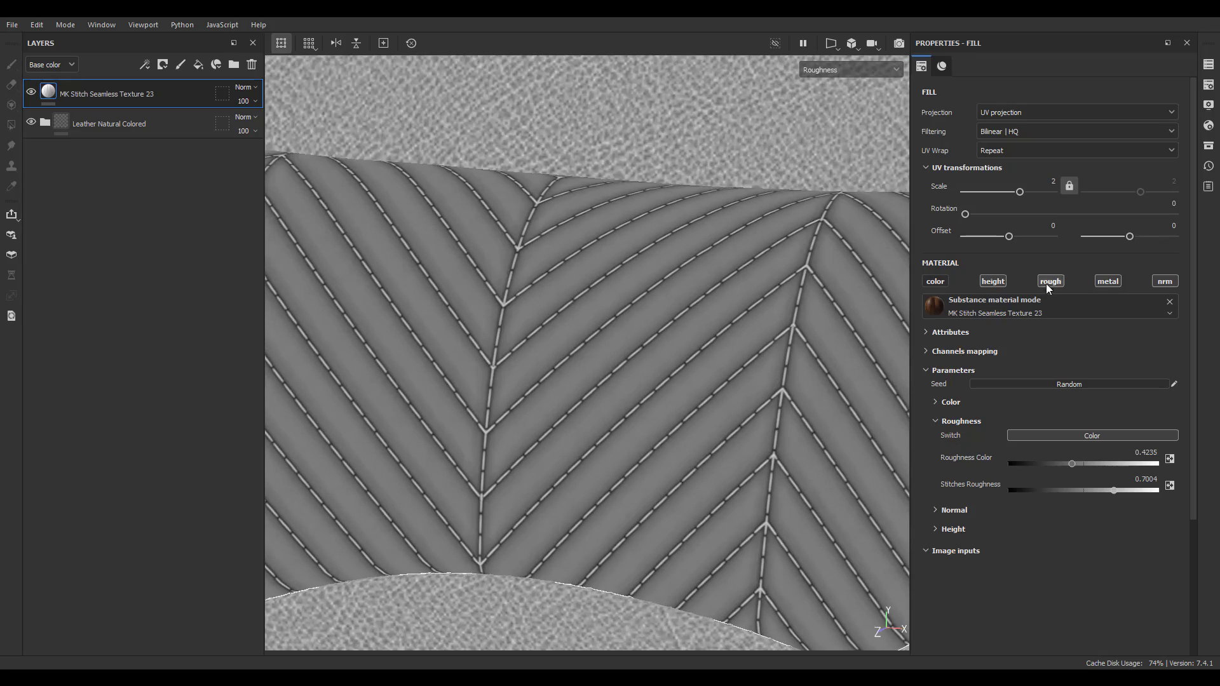
Step: Turn off the roughness and metallic channels of the MK Stitch Seamless Texture 23 layer and return to the material view
{"action": "left_click", "coordinate": [1049, 281]}
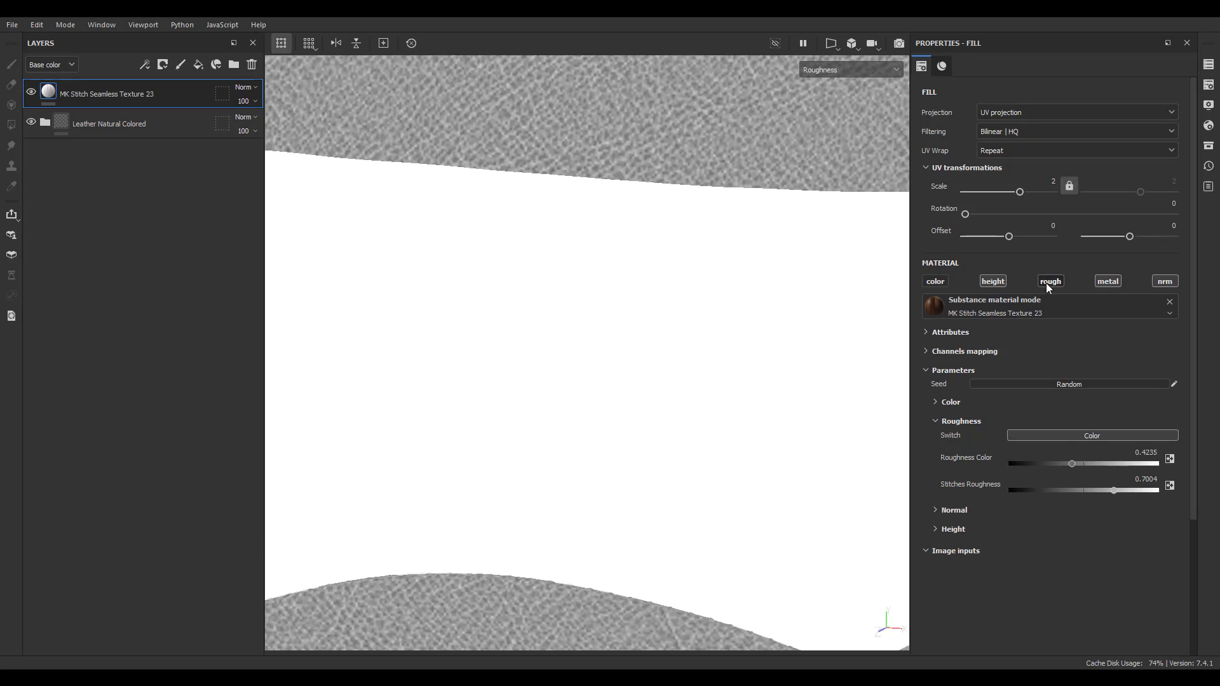
{"action": "left_click", "coordinate": [1105, 282]}
{"action": "key", "text": "m"}
{"action": "scroll", "coordinate": [493, 368], "scroll_direction": "down", "scroll_amount": 5}
{"action": "left_click_drag", "start_coordinate": [604, 387], "coordinate": [648, 375], "text": "alt"}
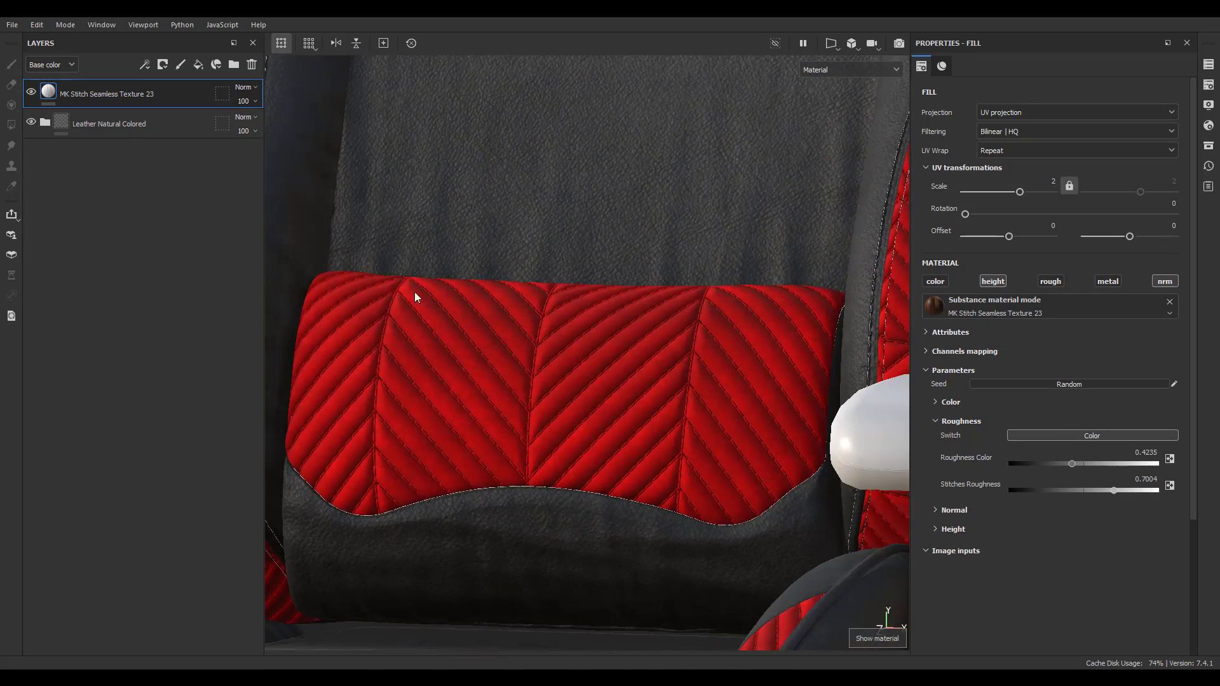
Step: Duplicate the MK Stitch Seamless Texture 23 layer and rename the copy MK Stitch Seamless Texture 23 C-R
{"action": "key", "text": "ctrl+d"}
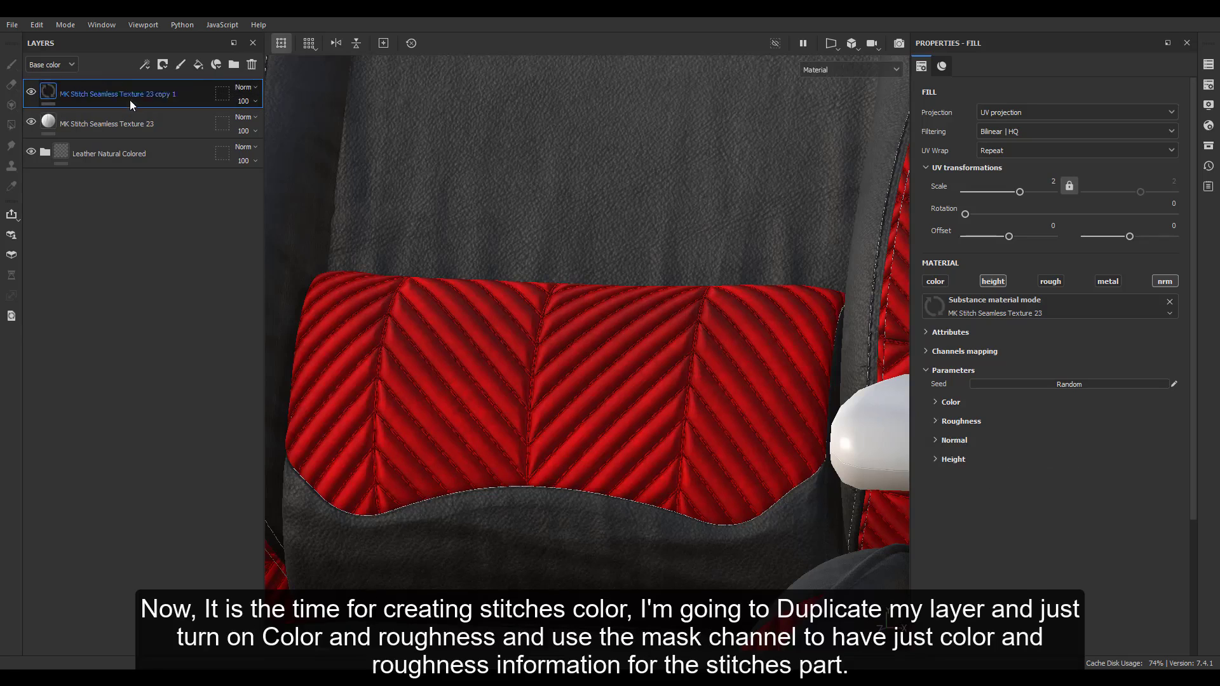
{"action": "double_click", "coordinate": [121, 94]}
{"action": "left_click_drag", "start_coordinate": [158, 94], "coordinate": [181, 94]}
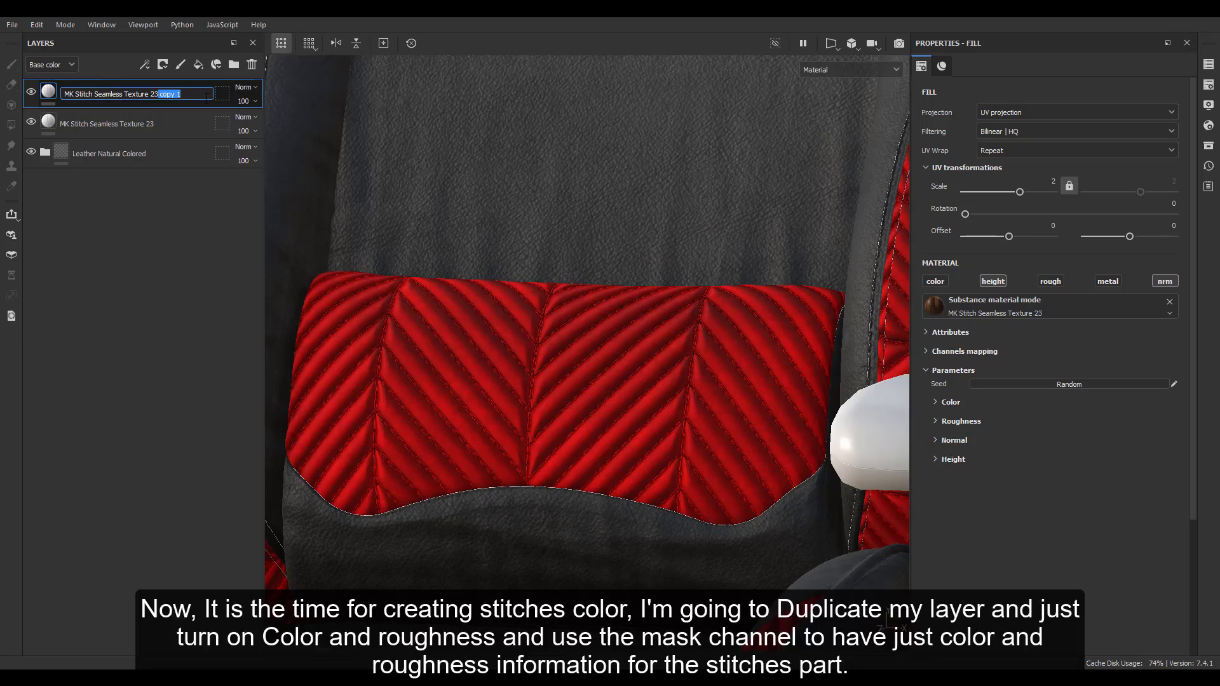
{"action": "key", "text": "BackSpace"}
{"action": "type", "text": "C-R"}
{"action": "key", "text": "Return"}
Step: Rename the original stitch layer MK Stitch Seamless Texture 23 H - N
{"action": "double_click", "coordinate": [181, 124]}
{"action": "left_click", "coordinate": [181, 121]}
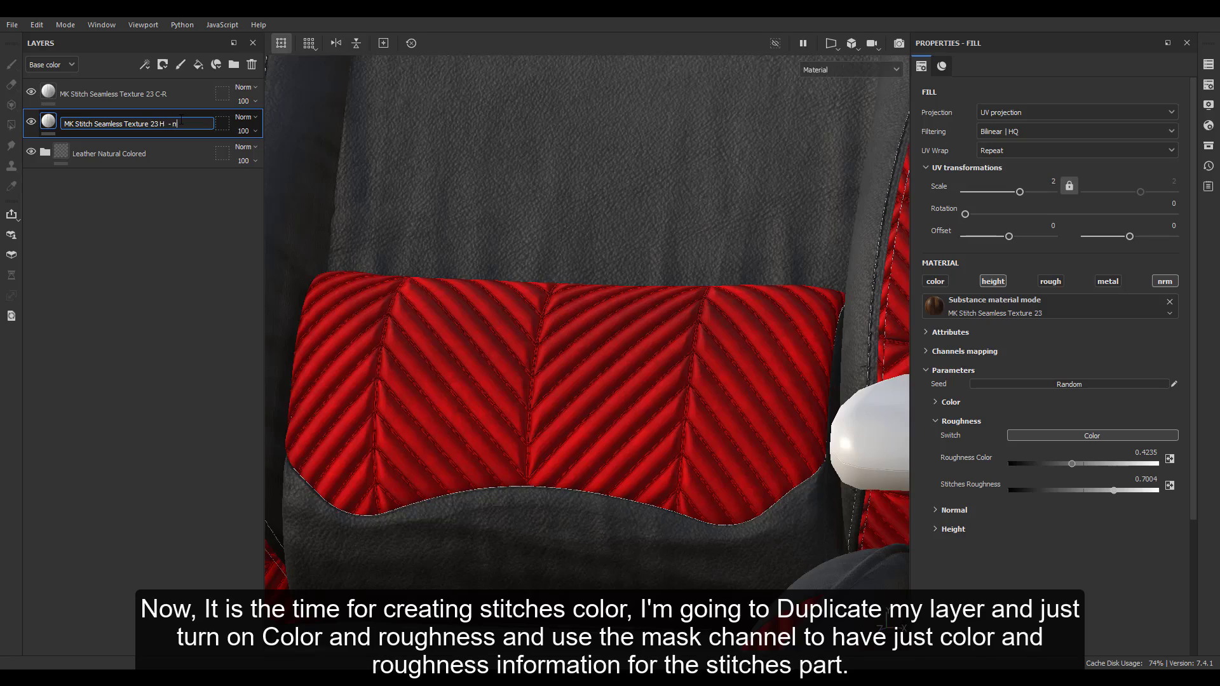
{"action": "key", "text": "Return"}
Step: Set the Mask in the C-R layer's channels mapping to the material's mask output
{"action": "left_click", "coordinate": [79, 95]}
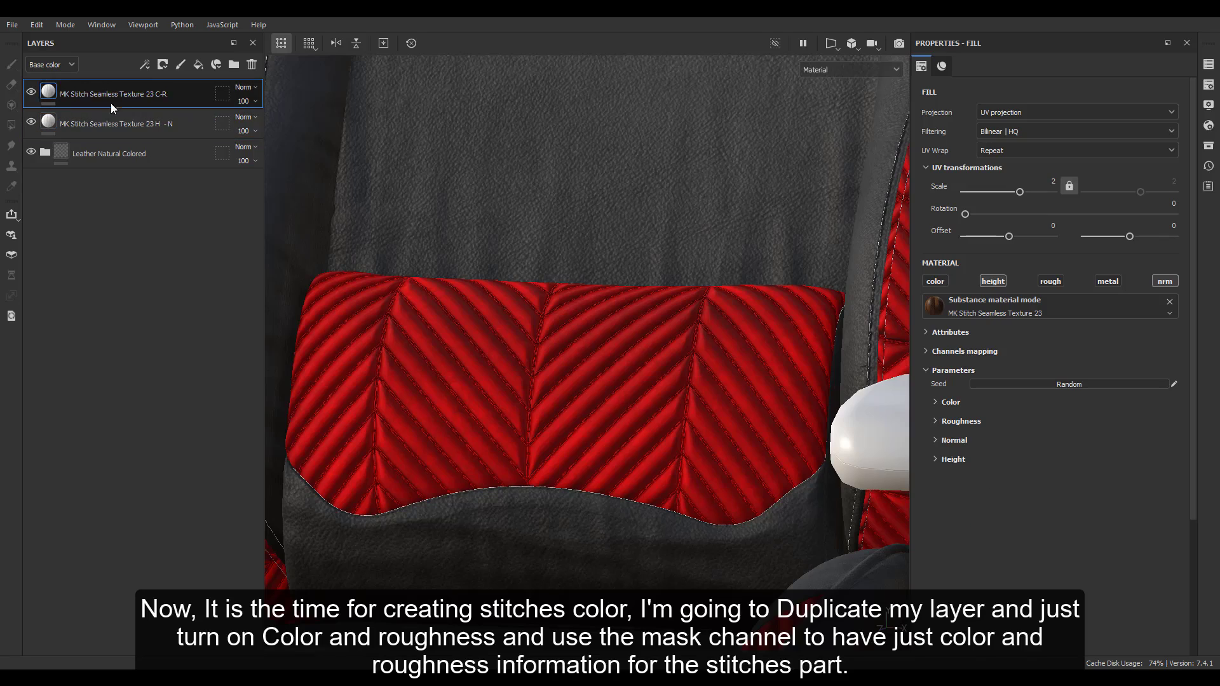
{"action": "left_click", "coordinate": [948, 352]}
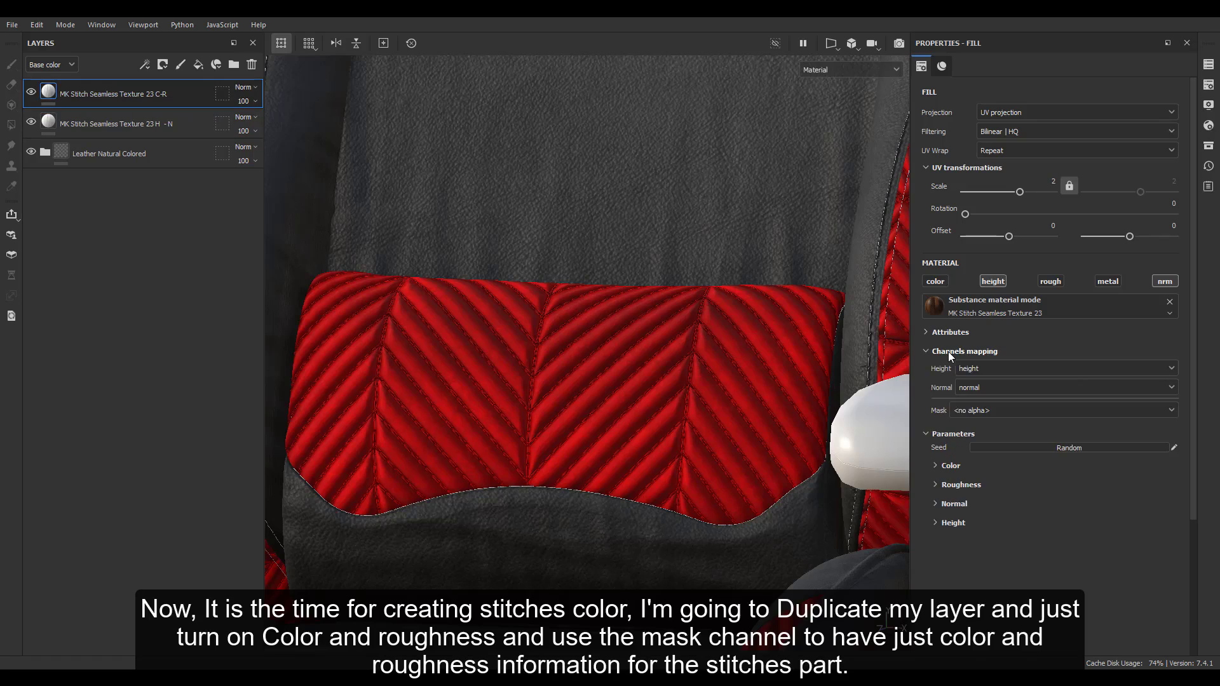
{"action": "left_click", "coordinate": [962, 411]}
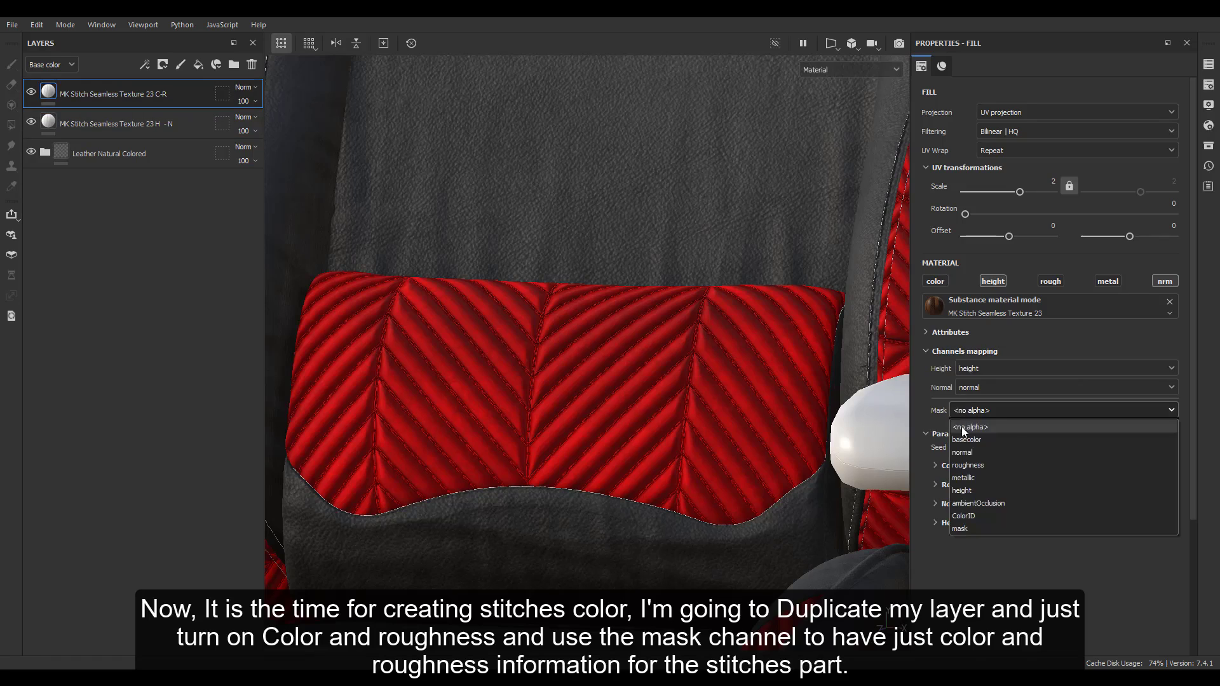
{"action": "left_click", "coordinate": [967, 527]}
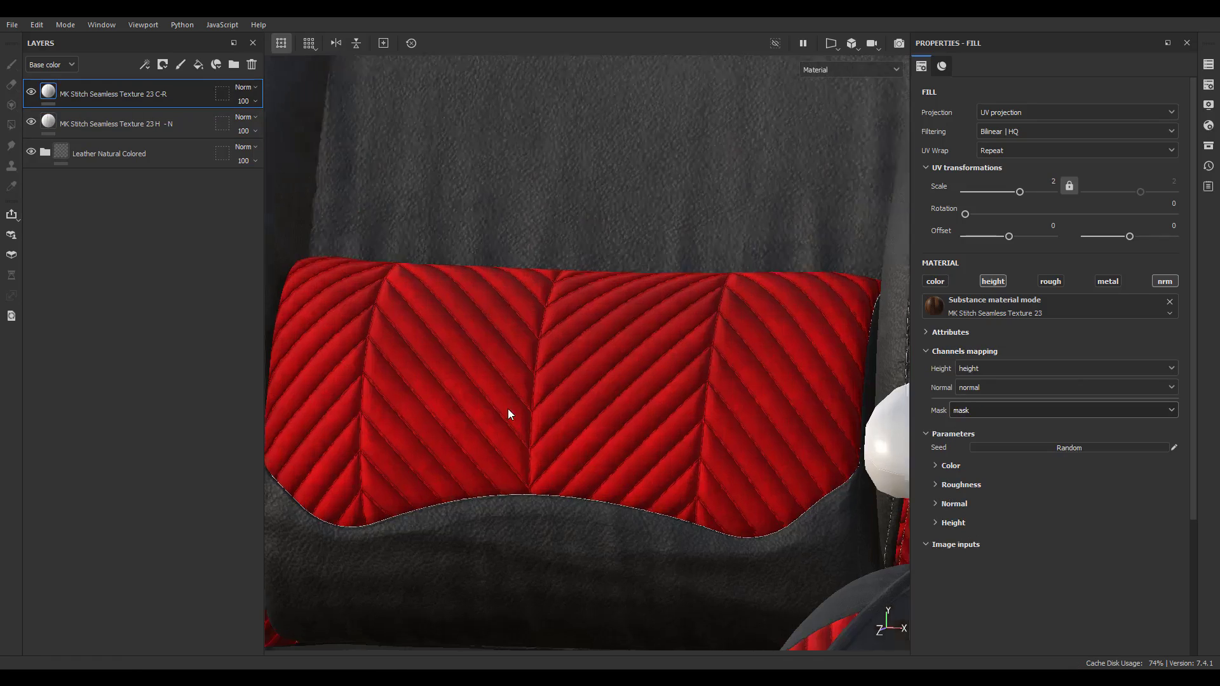
{"action": "scroll", "coordinate": [508, 409], "scroll_direction": "up", "scroll_amount": 6}
Step: Enable the color and roughness channels on the C-R layer and disable its height and normal channels
{"action": "left_click", "coordinate": [935, 281]}
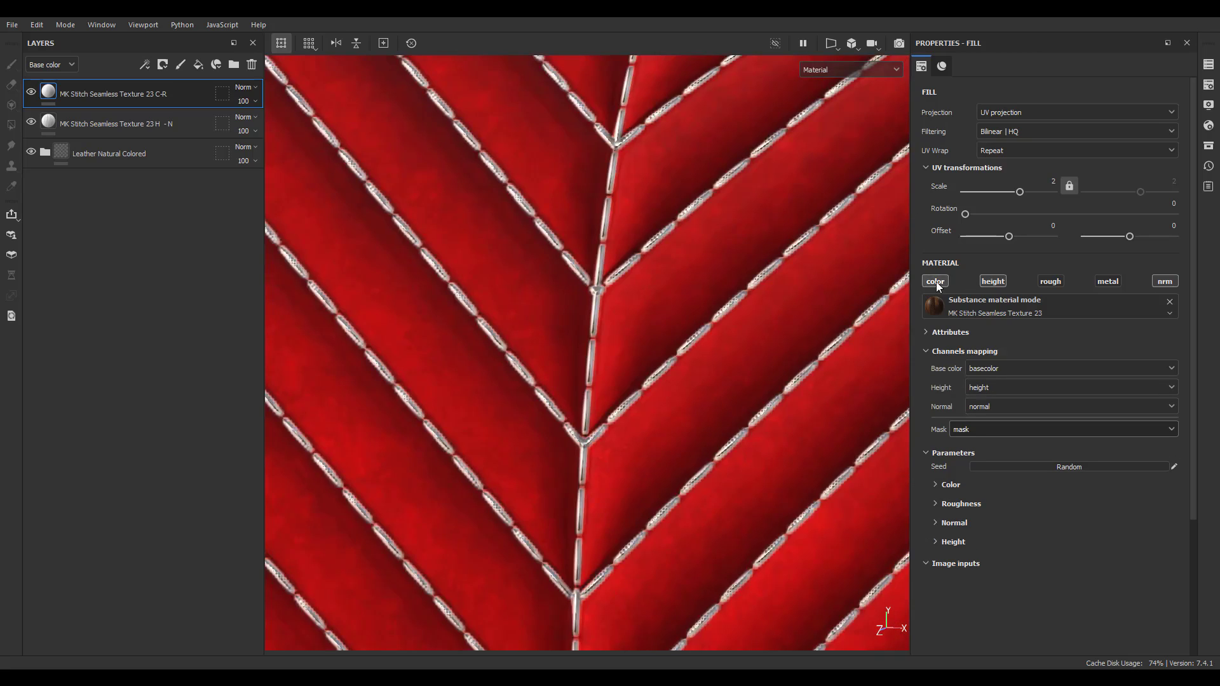
{"action": "left_click", "coordinate": [994, 280]}
{"action": "left_click", "coordinate": [1059, 283]}
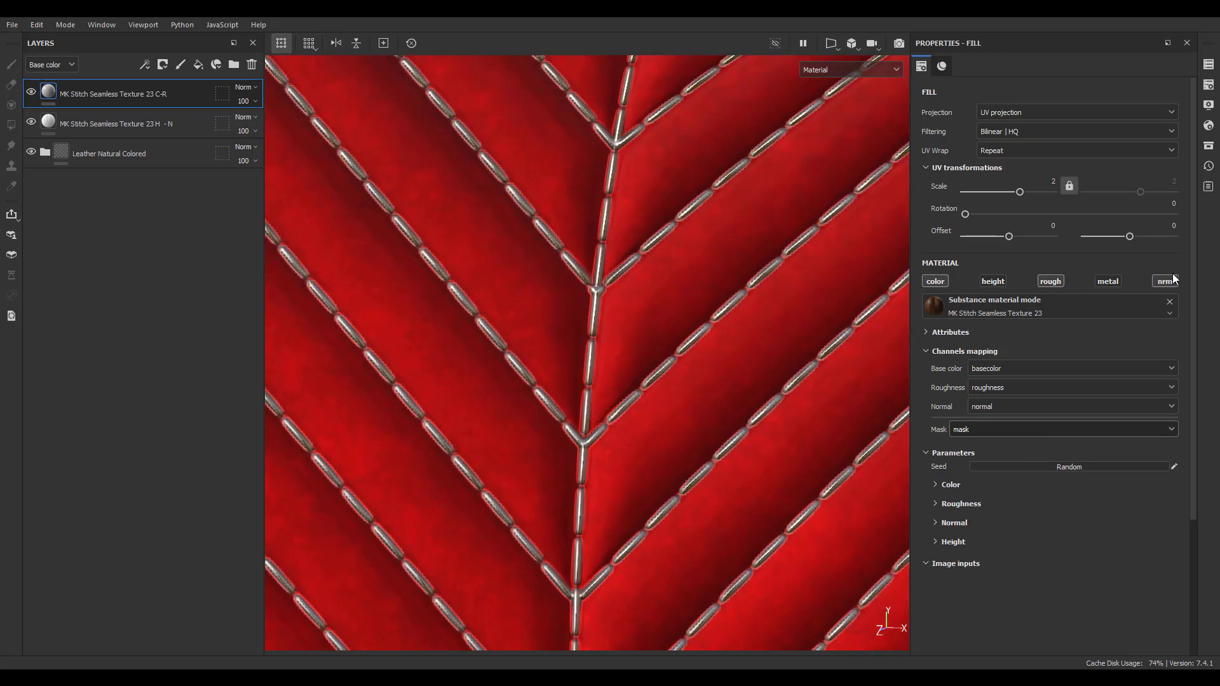
{"action": "left_click", "coordinate": [1172, 278]}
{"action": "scroll", "coordinate": [712, 305], "scroll_direction": "down", "scroll_amount": 6}
{"action": "left_click_drag", "start_coordinate": [712, 305], "coordinate": [700, 378], "text": "alt"}
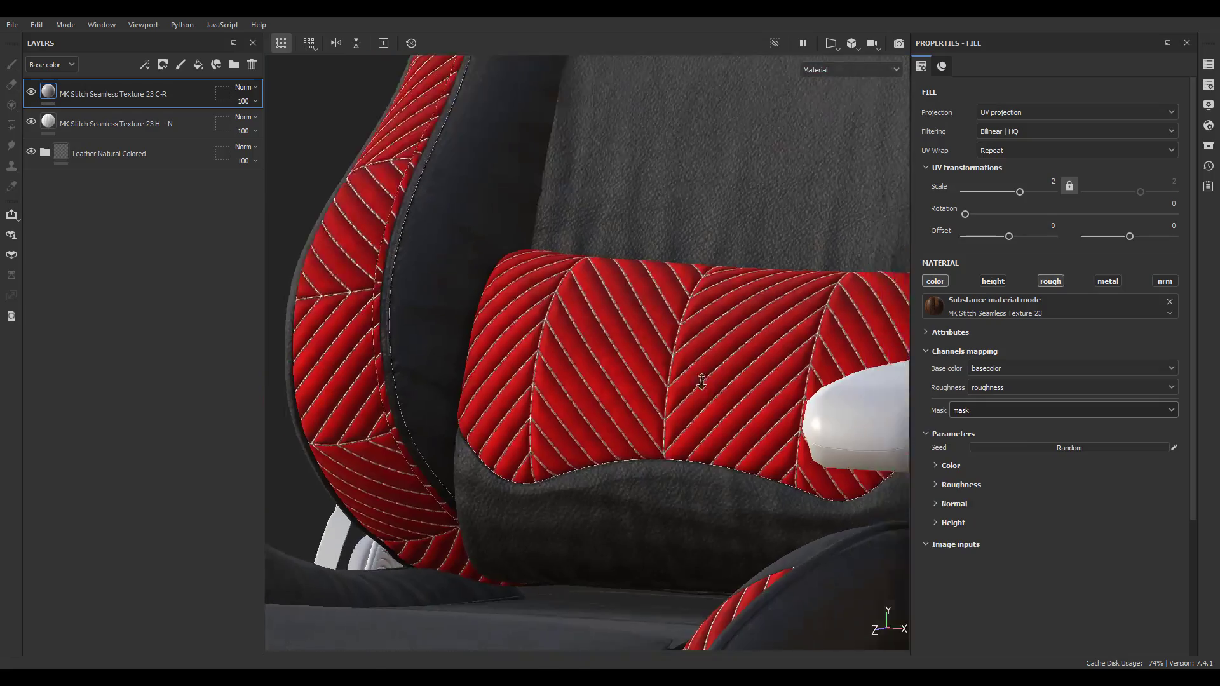
{"action": "right_click_drag", "start_coordinate": [700, 378], "coordinate": [605, 560], "text": "alt"}
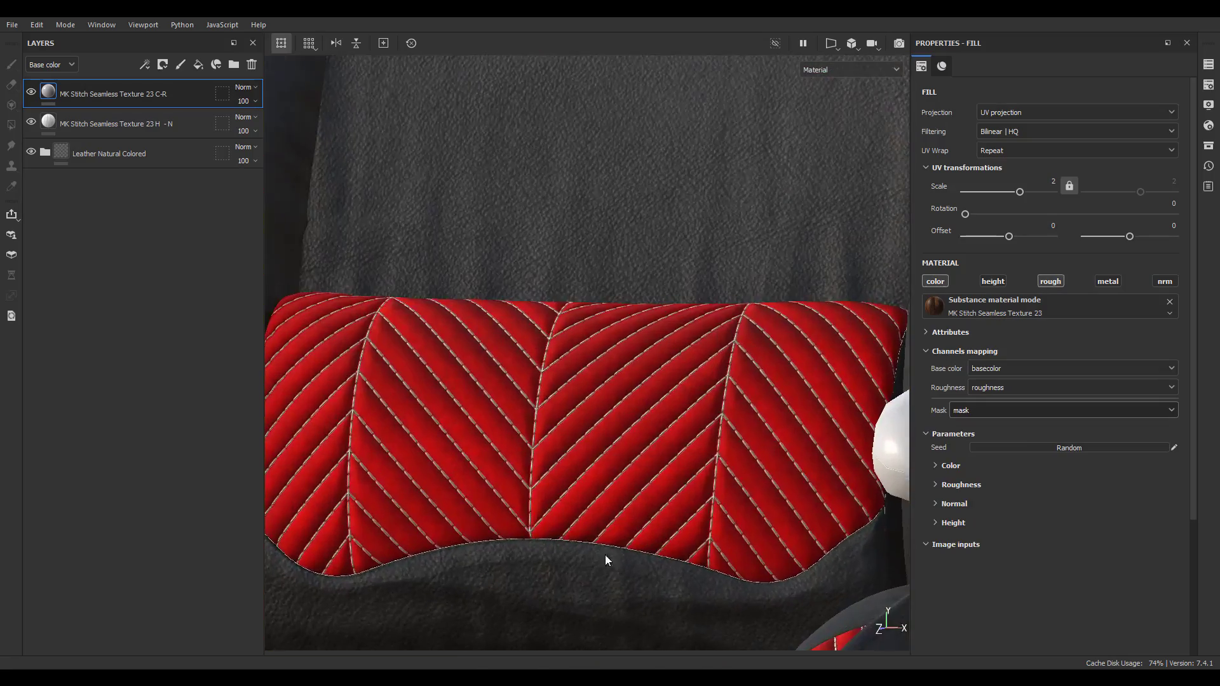
Step: Examine the base color channel on the cushion with the C-R layer's color switched off and on
{"action": "key", "text": "c"}
{"action": "key", "text": "c"}
{"action": "key", "text": "c"}
{"action": "key", "text": "c"}
{"action": "key", "text": "c"}
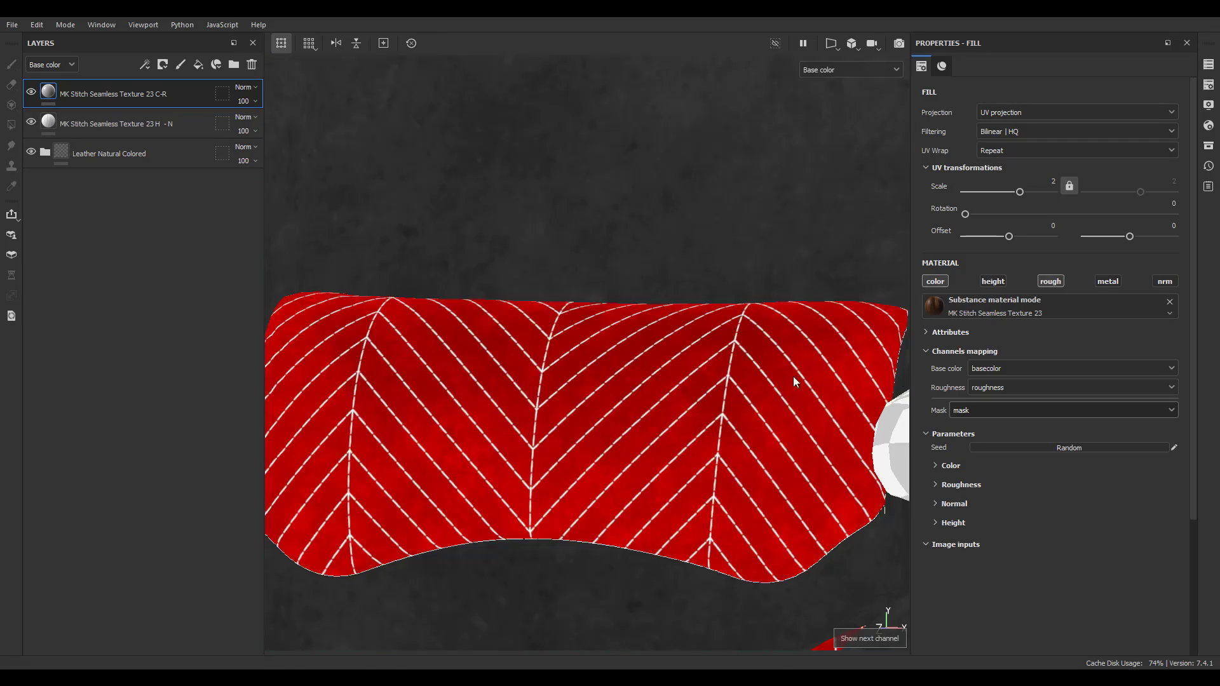
{"action": "left_click", "coordinate": [943, 284]}
{"action": "left_click", "coordinate": [943, 284]}
Step: Examine the height and roughness channels, toggling the C-R layer's roughness and the lower layer's visibility, and return to the material view
{"action": "key", "text": "c"}
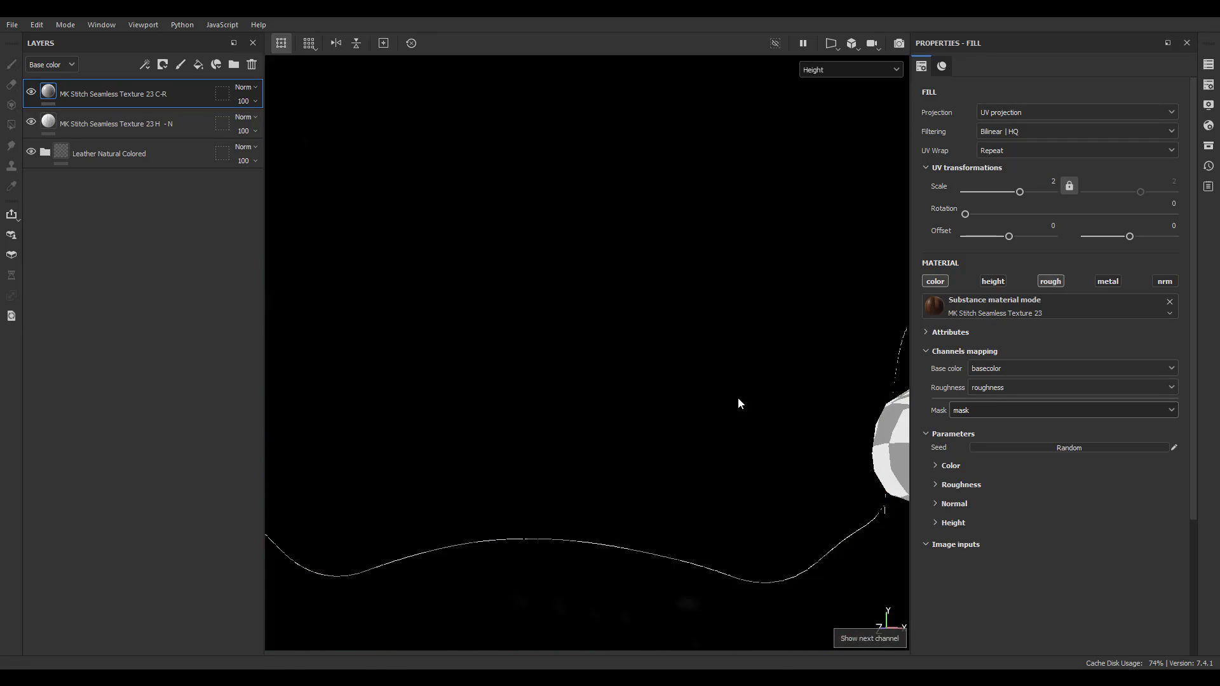
{"action": "key", "text": "c"}
{"action": "left_click", "coordinate": [1049, 281]}
{"action": "left_click", "coordinate": [1050, 280]}
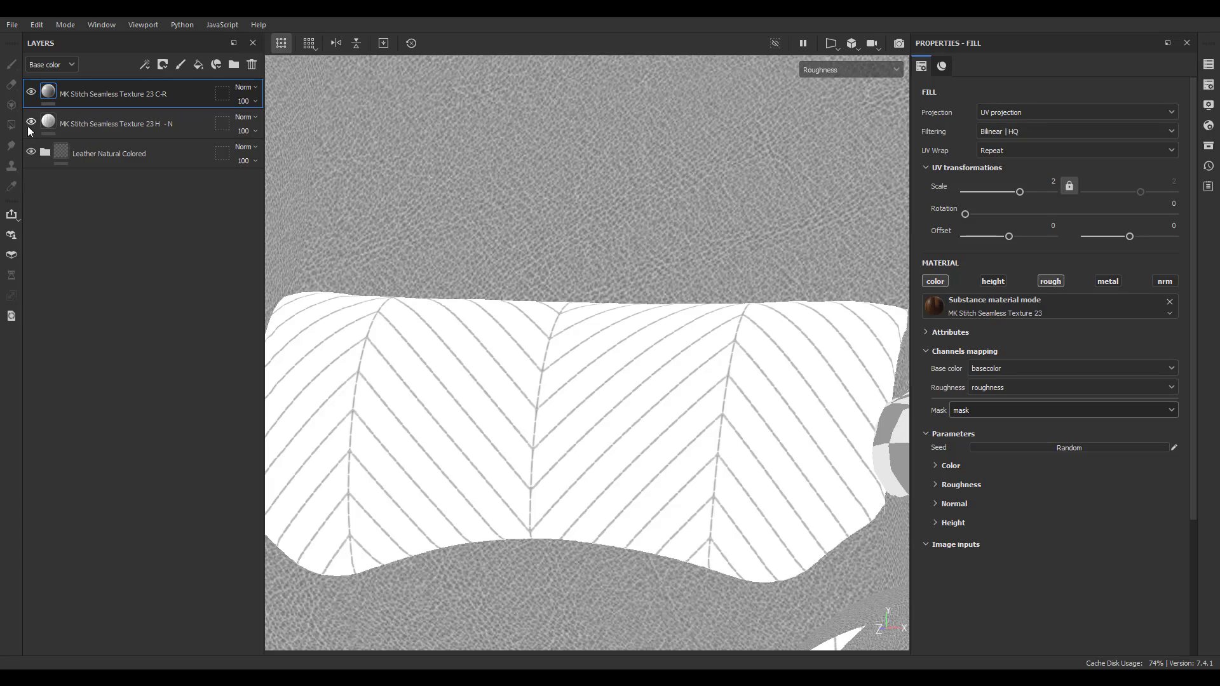
{"action": "left_click", "coordinate": [29, 154]}
{"action": "left_click", "coordinate": [29, 153]}
{"action": "key", "text": "m"}
{"action": "scroll", "coordinate": [648, 463], "scroll_direction": "up", "scroll_amount": 5}
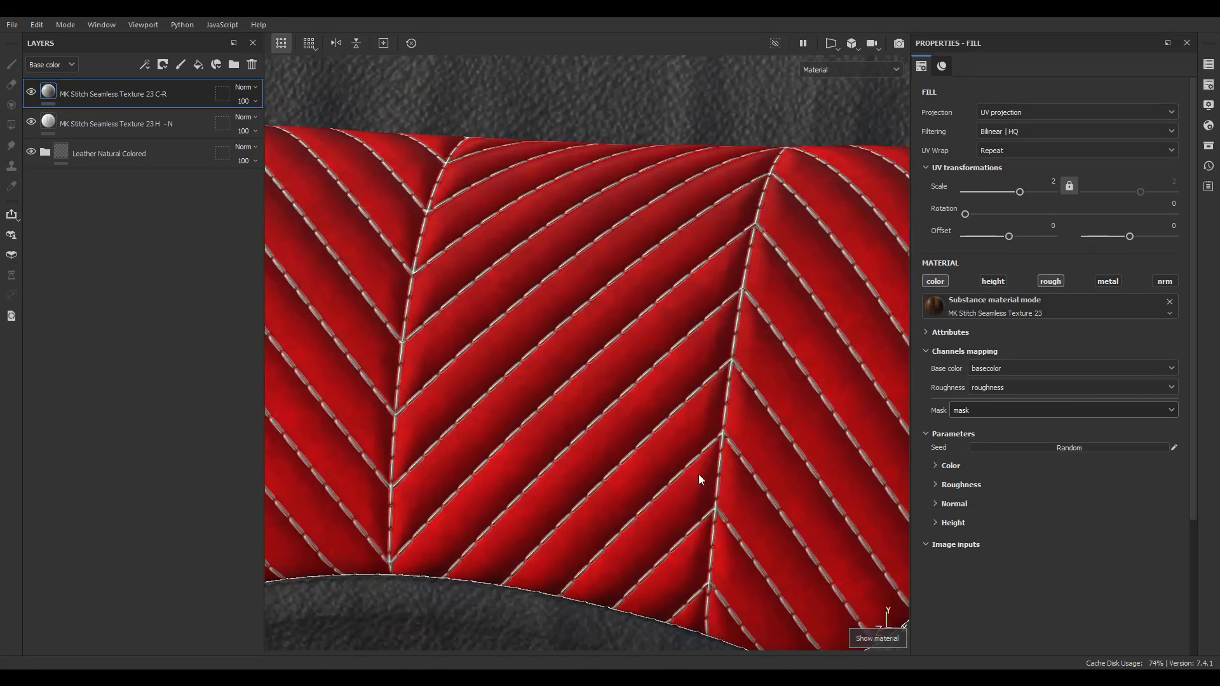
Step: In the C-R layer, set Stitches Roughness to 0.8481 and Roughness Color to 0.0886 while viewing the roughness channel
{"action": "key", "text": "c"}
{"action": "left_click", "coordinate": [944, 524]}
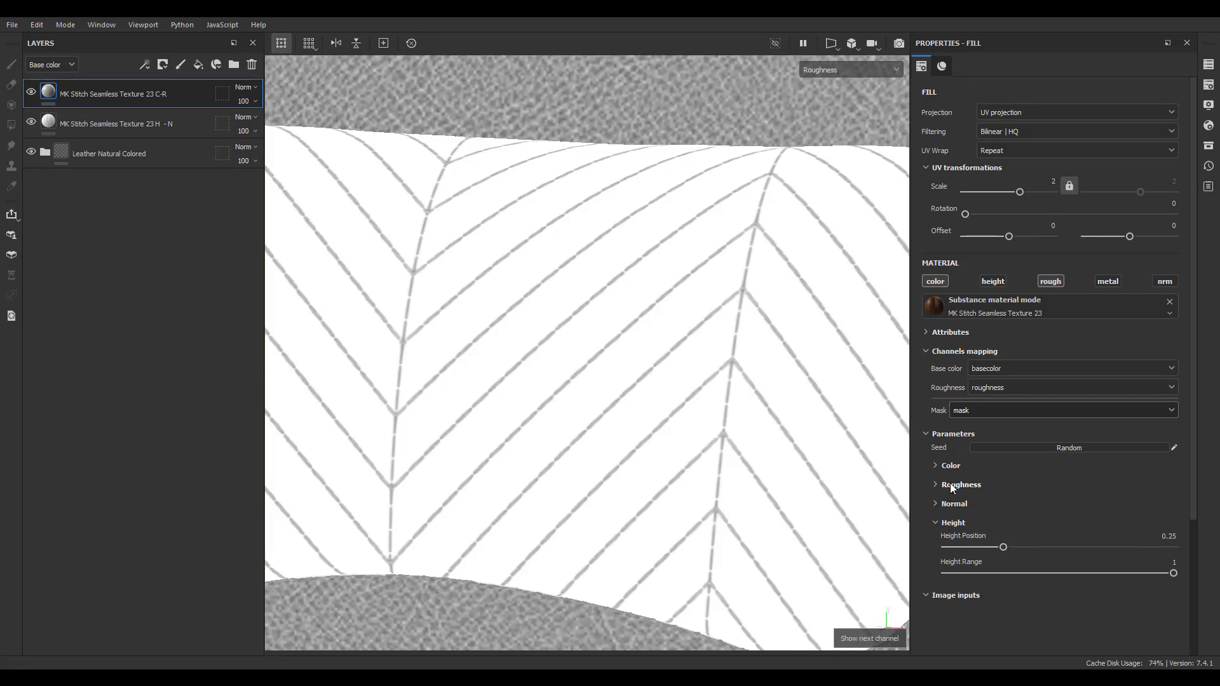
{"action": "left_click", "coordinate": [950, 484]}
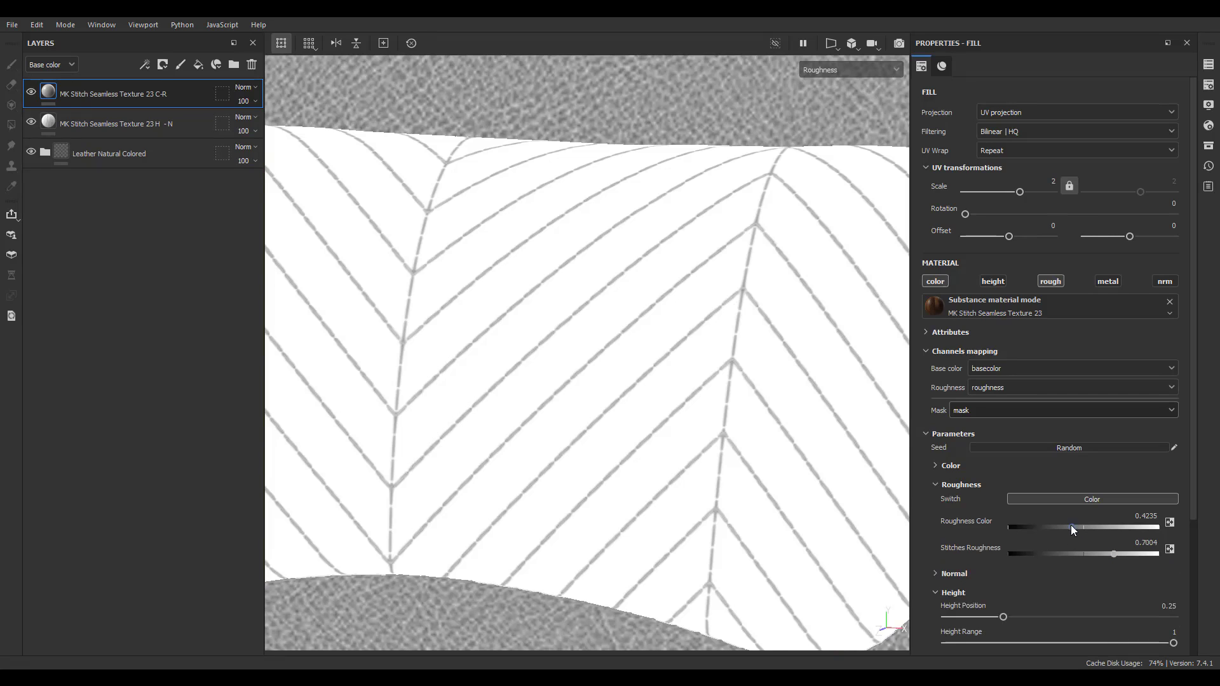
{"action": "mouse_move", "coordinate": [1113, 553]}
{"action": "left_mouse_down"}
{"action": "mouse_move", "coordinate": [1166, 558]}
{"action": "mouse_move", "coordinate": [1136, 554]}
{"action": "left_mouse_up"}
{"action": "left_click_drag", "start_coordinate": [1057, 524], "coordinate": [1020, 524]}
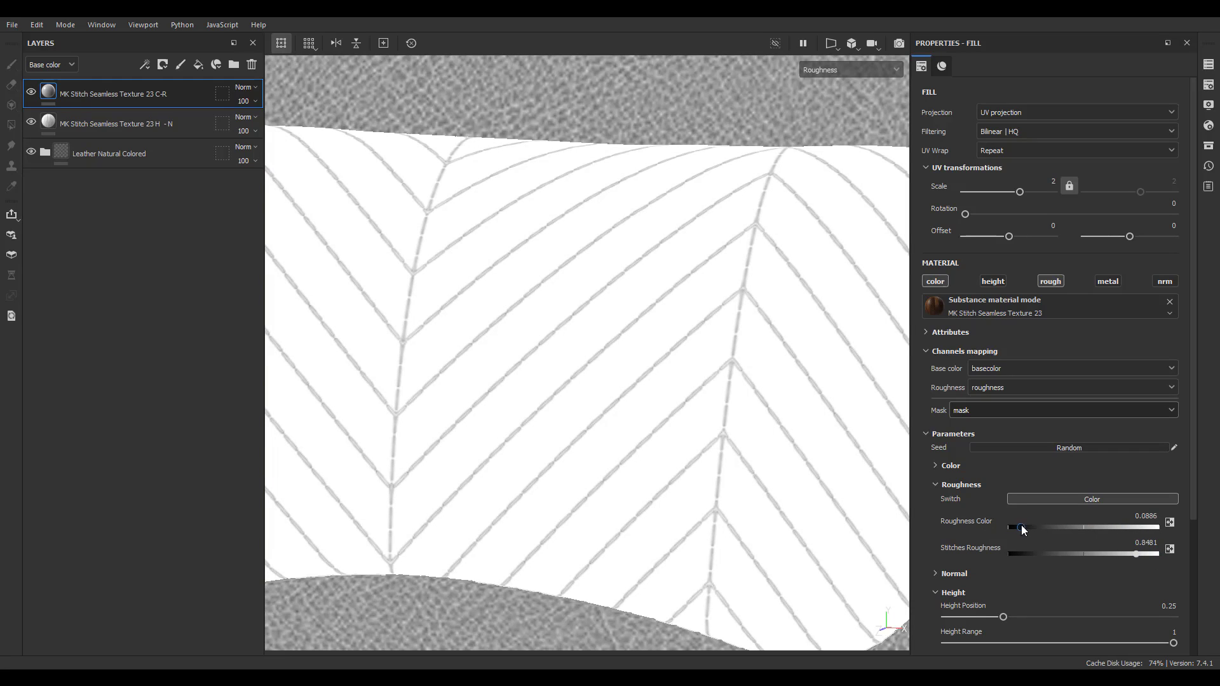
Step: Enable the roughness channel on the H - N layer and set its Roughness Color to 0.6371
{"action": "left_click", "coordinate": [84, 120]}
{"action": "left_click", "coordinate": [1048, 281]}
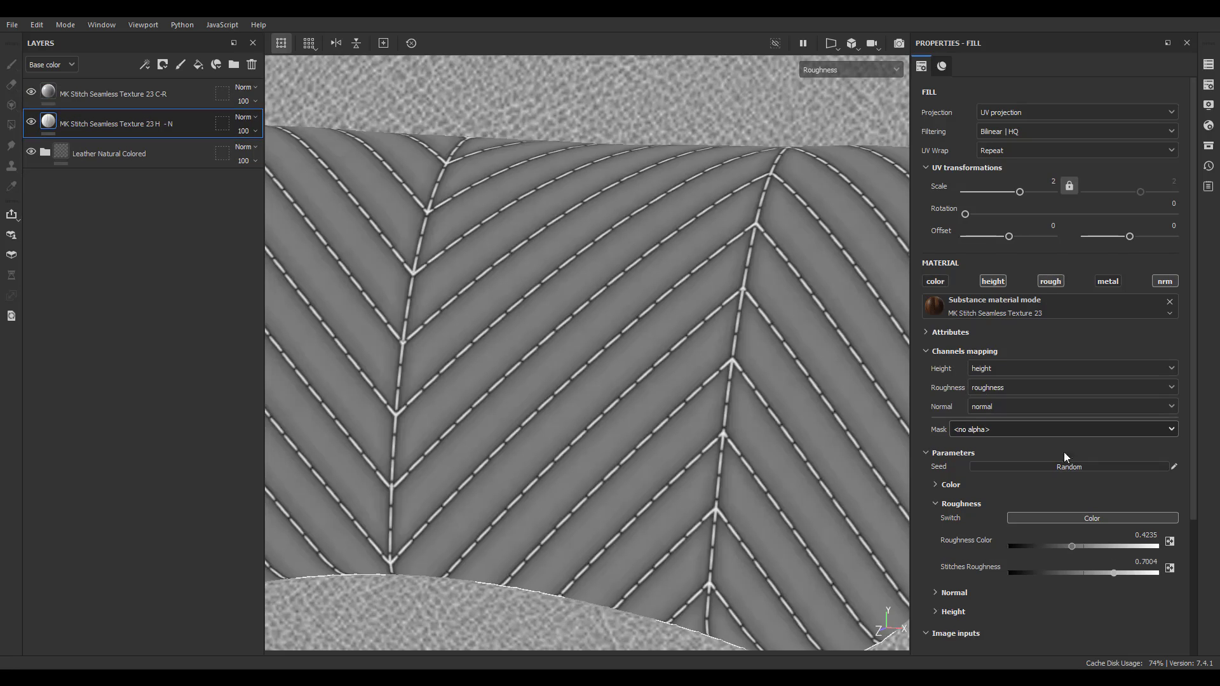
{"action": "left_click_drag", "start_coordinate": [1077, 545], "coordinate": [1104, 543]}
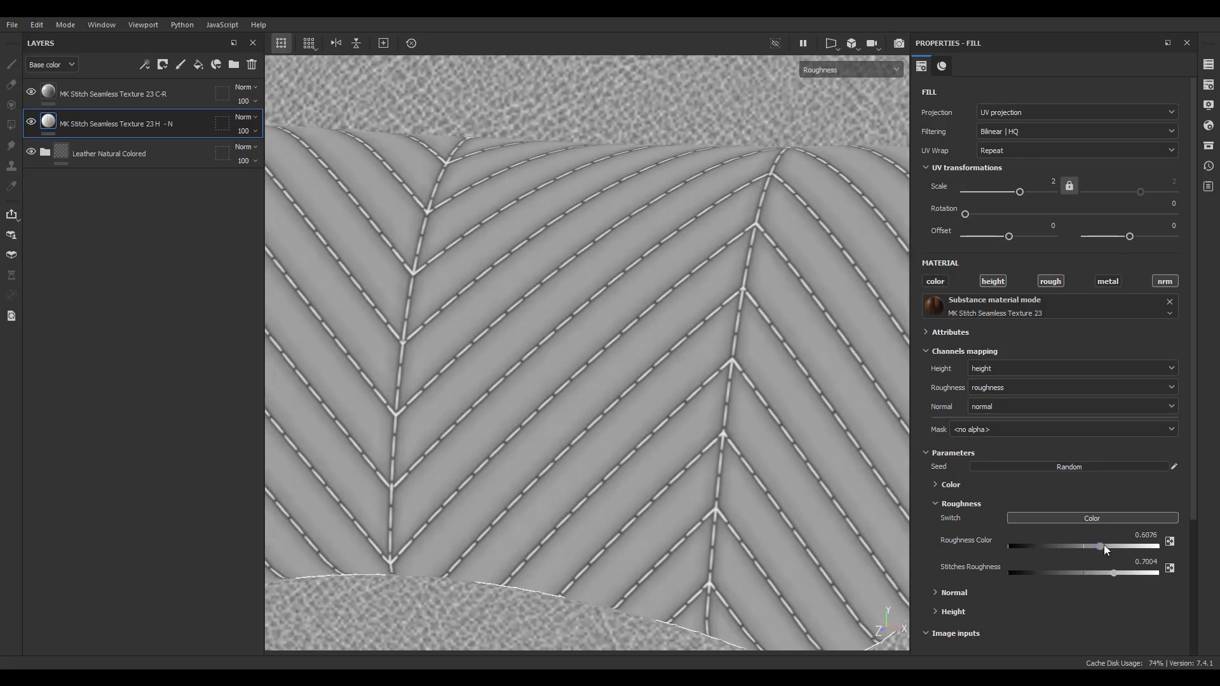
Step: Switch the layer stack to the Roughness channel, set the H - N layer's opacity to 39, and review the chair in material view
{"action": "left_click", "coordinate": [56, 64]}
{"action": "left_click", "coordinate": [45, 93]}
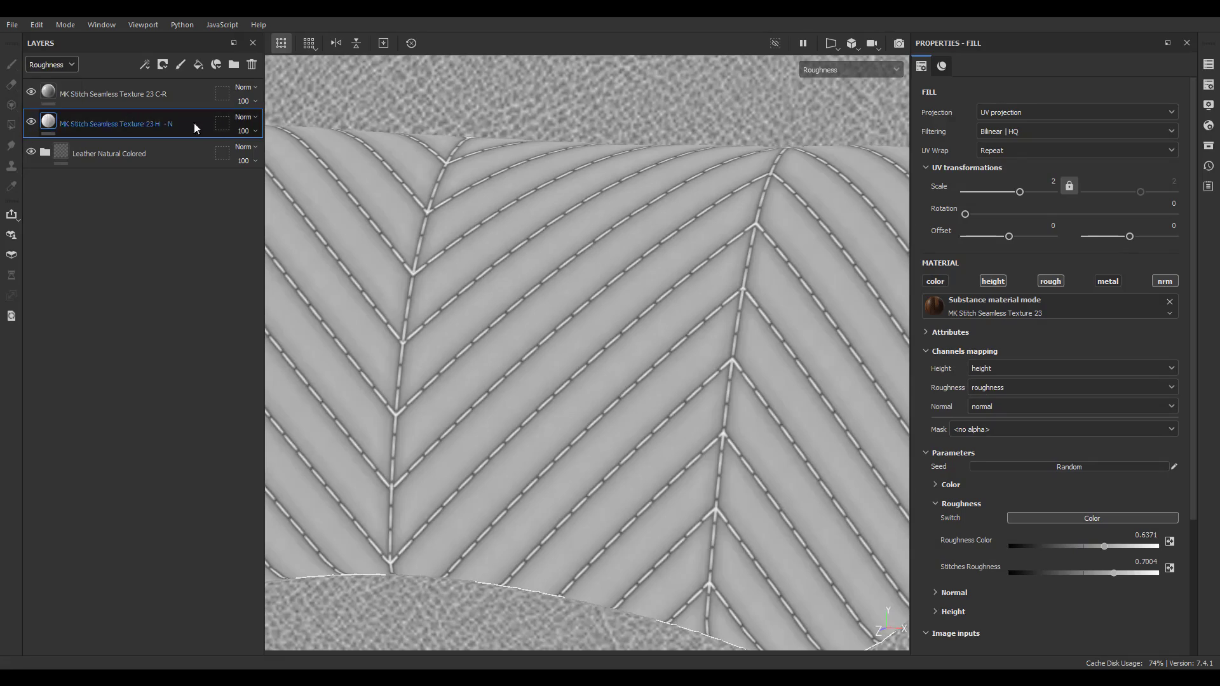
{"action": "left_click", "coordinate": [243, 130]}
{"action": "left_click_drag", "start_coordinate": [251, 151], "coordinate": [255, 154]}
{"action": "scroll", "coordinate": [582, 444], "scroll_direction": "down", "scroll_amount": 5}
{"action": "left_click_drag", "start_coordinate": [595, 419], "coordinate": [673, 380], "text": "alt"}
{"action": "key", "text": "m"}
{"action": "scroll", "coordinate": [578, 389], "scroll_direction": "down", "scroll_amount": 3}
{"action": "mouse_move", "coordinate": [673, 379]}
{"action": "right_mouse_down", "text": "shift"}
{"action": "mouse_move", "coordinate": [559, 381]}
{"action": "mouse_move", "coordinate": [787, 381]}
{"action": "mouse_move", "coordinate": [646, 400]}
{"action": "right_mouse_up", "text": "shift"}
{"action": "left_click_drag", "start_coordinate": [645, 400], "coordinate": [550, 344], "text": "alt"}
{"action": "scroll", "coordinate": [550, 344], "scroll_direction": "up", "scroll_amount": 2}
Step: Mark both MK Stitch Seamless Texture 23 layers with the red color label
{"action": "left_click", "coordinate": [153, 105], "text": "ctrl"}
{"action": "right_click", "coordinate": [151, 104]}
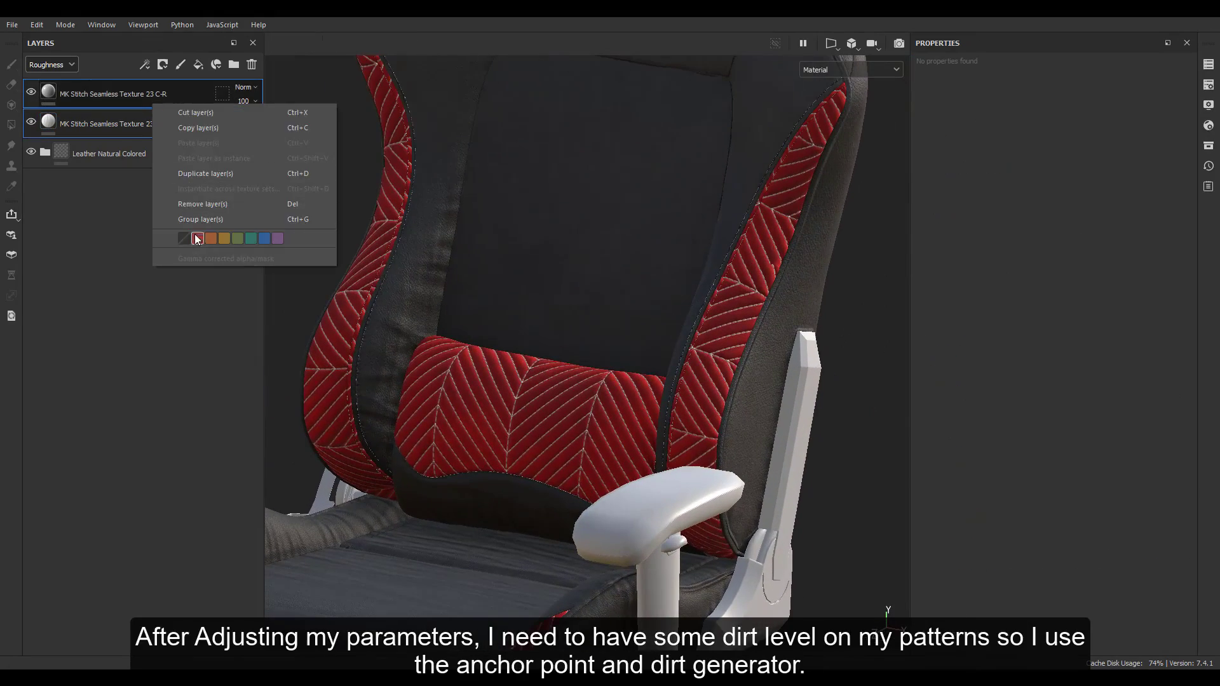
{"action": "left_click", "coordinate": [178, 238]}
{"action": "left_click_drag", "start_coordinate": [489, 419], "coordinate": [579, 457], "text": "alt"}
{"action": "scroll", "coordinate": [543, 462], "scroll_direction": "up", "scroll_amount": 5}
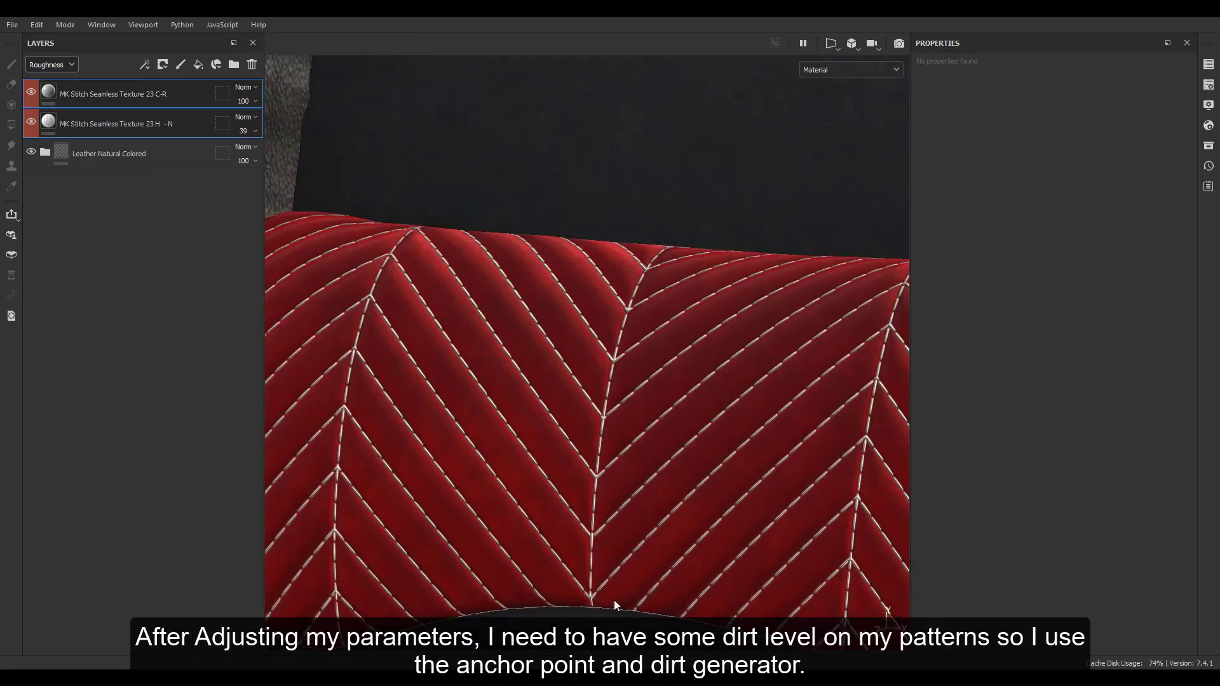
Step: Add a fill layer above the stitch layers and name it Dirt
{"action": "left_click", "coordinate": [123, 101]}
{"action": "left_click", "coordinate": [199, 64]}
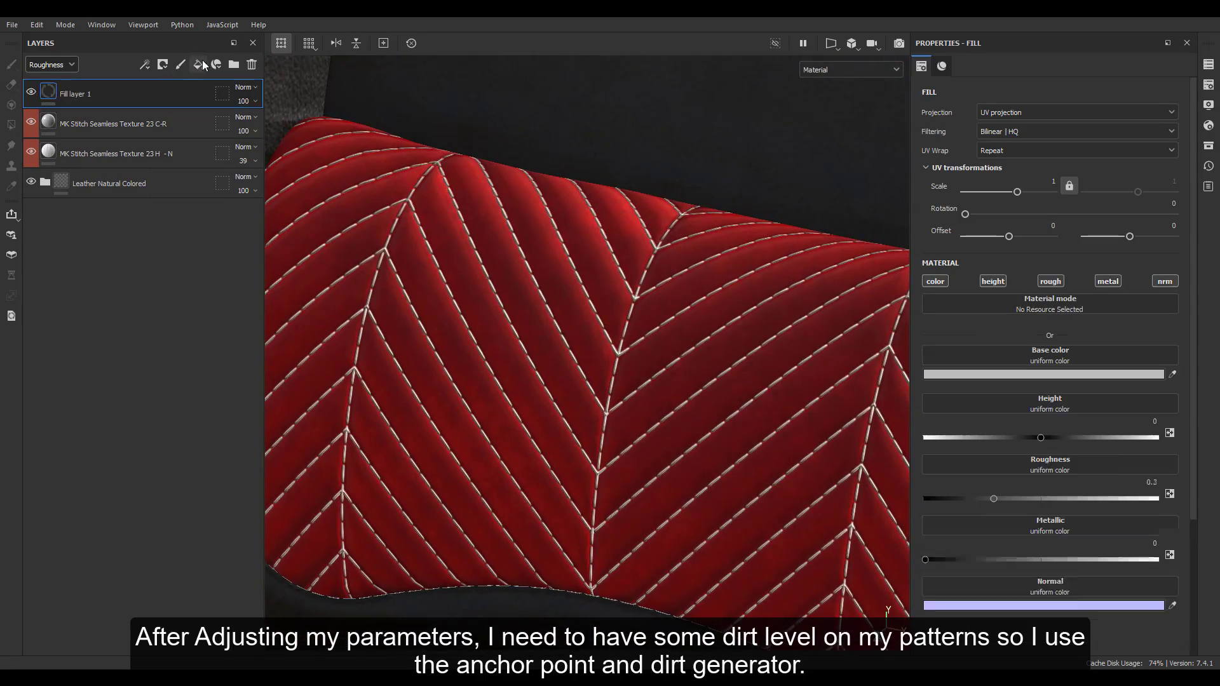
{"action": "left_click", "coordinate": [90, 94]}
{"action": "type", "text": "Dirt"}
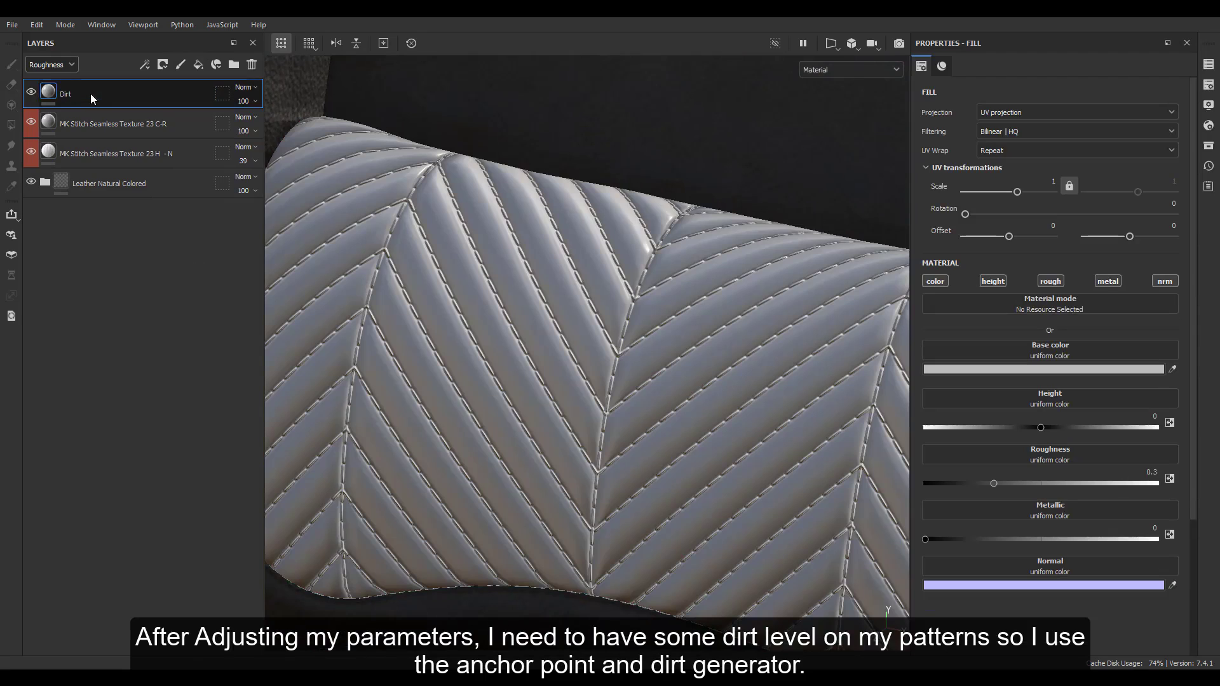
{"action": "key", "text": "Return"}
Step: Add an anchor point to the H - N stitch layer and a black mask to the Dirt layer
{"action": "right_click", "coordinate": [72, 151]}
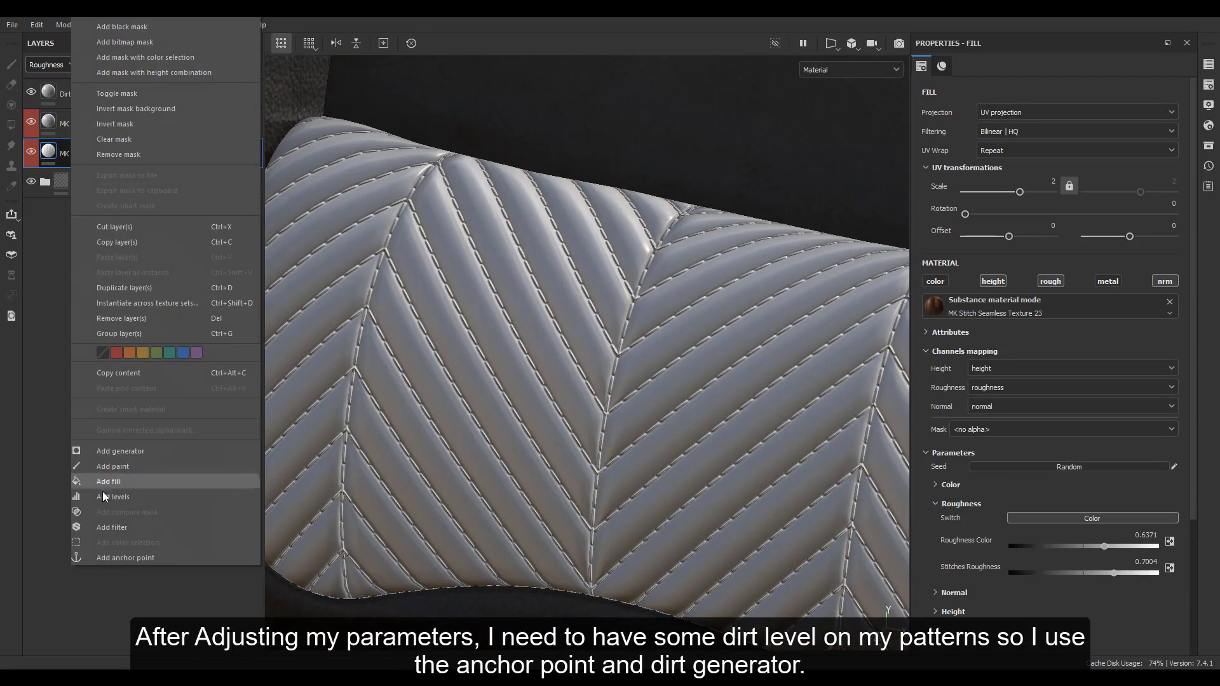
{"action": "left_click", "coordinate": [112, 556]}
{"action": "right_click", "coordinate": [65, 89]}
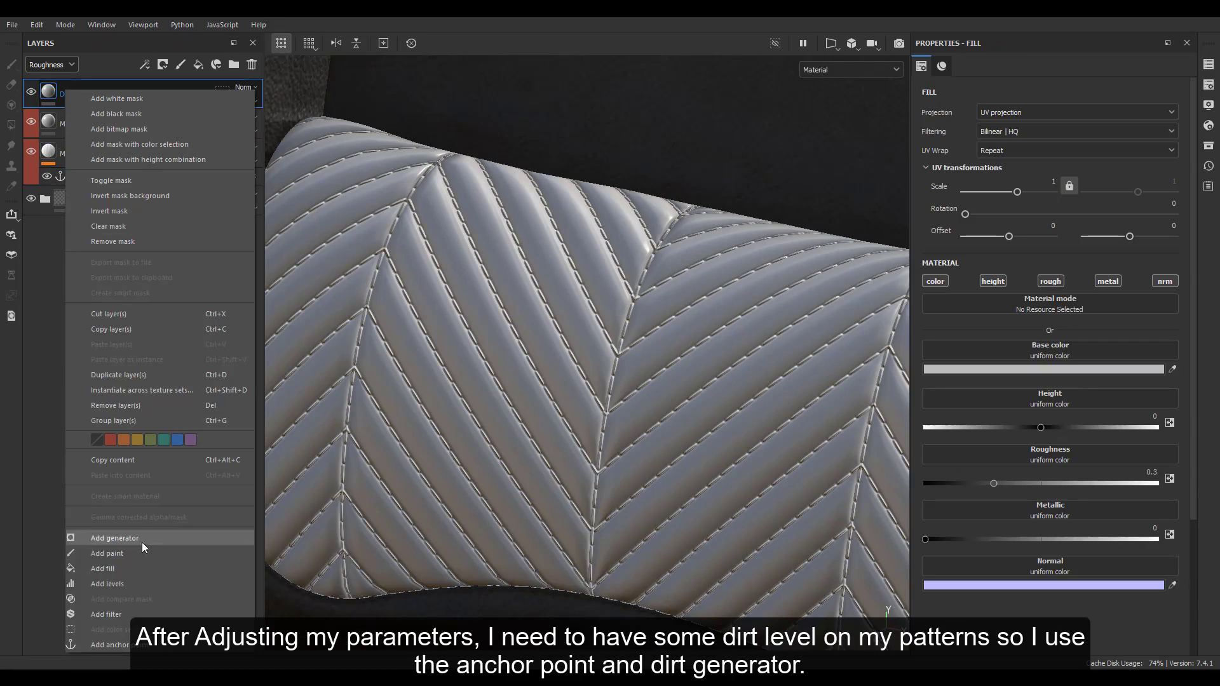
{"action": "left_click", "coordinate": [115, 113]}
Step: Add a generator to the Dirt layer's mask and choose the Dirt generator
{"action": "right_click", "coordinate": [63, 89]}
{"action": "left_click", "coordinate": [116, 497]}
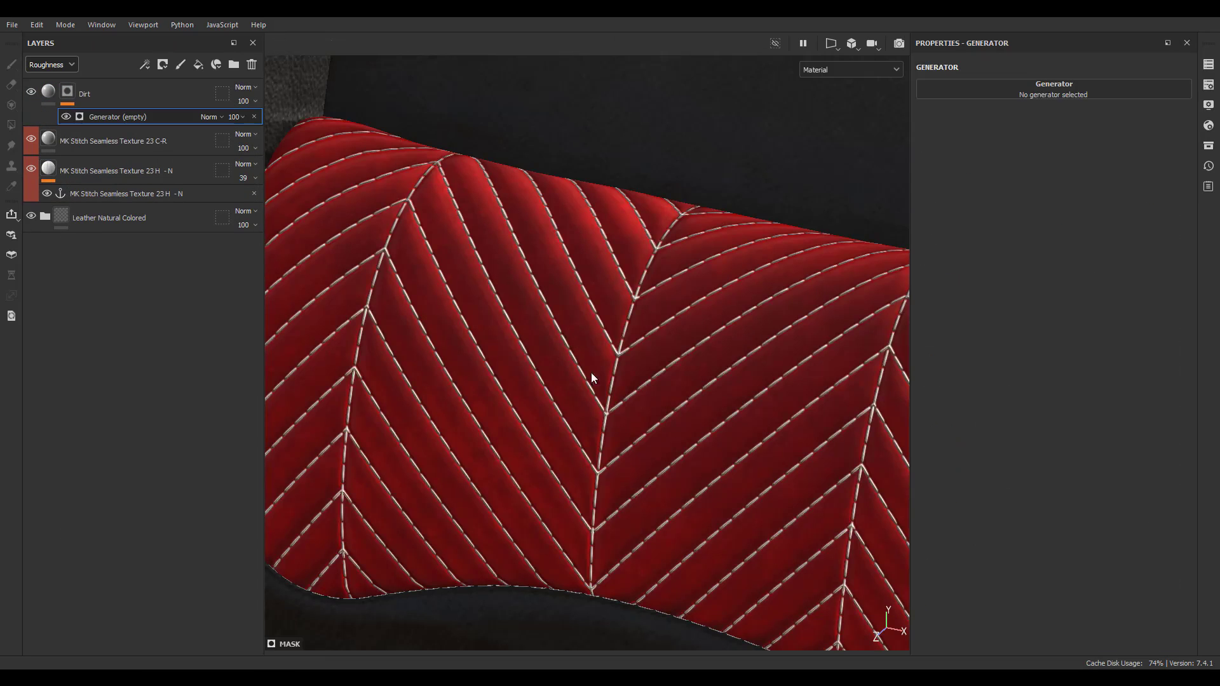
{"action": "left_click", "coordinate": [1041, 102]}
{"action": "left_click", "coordinate": [1056, 178]}
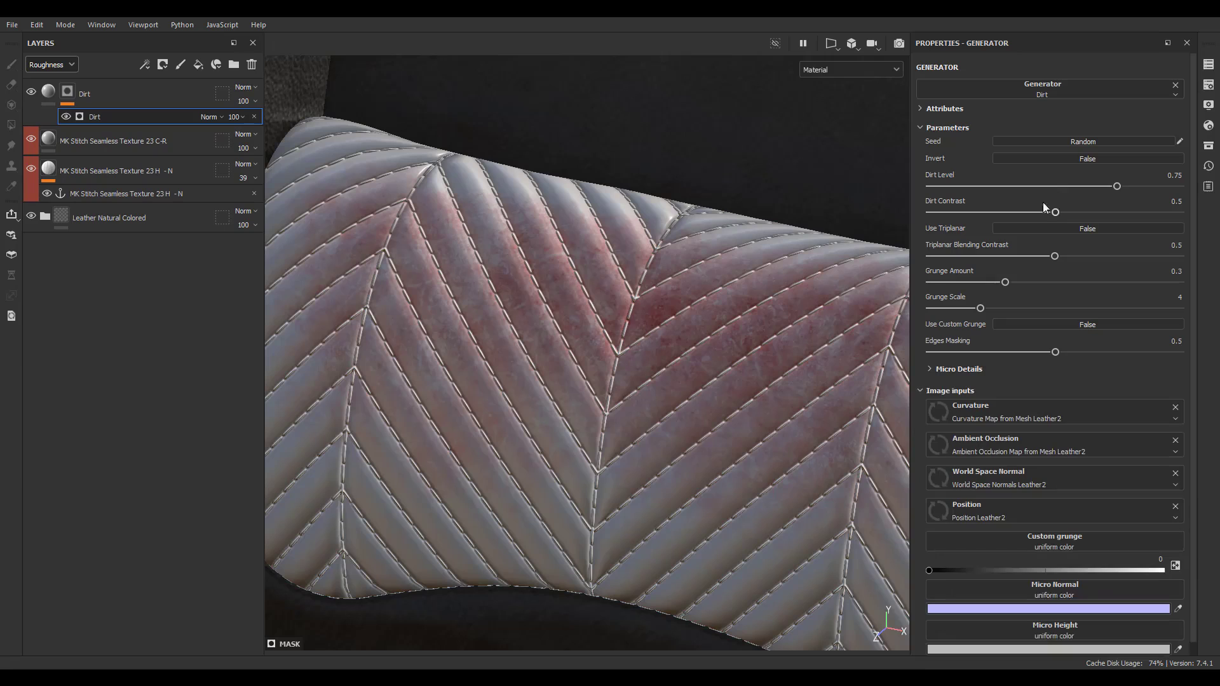
Step: Enable both Micro Height and Micro Normal in the Dirt generator's micro details
{"action": "scroll", "coordinate": [1049, 379], "scroll_direction": "down", "scroll_amount": 1}
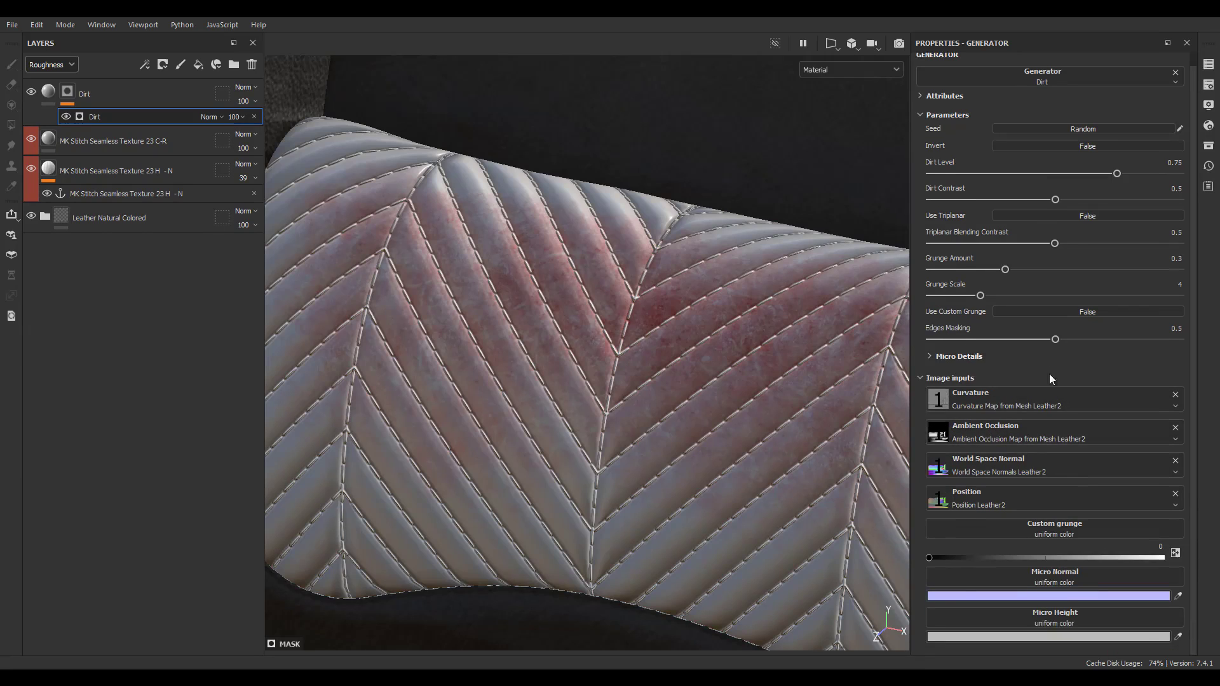
{"action": "left_click", "coordinate": [976, 357]}
{"action": "scroll", "coordinate": [1016, 378], "scroll_direction": "down", "scroll_amount": 5}
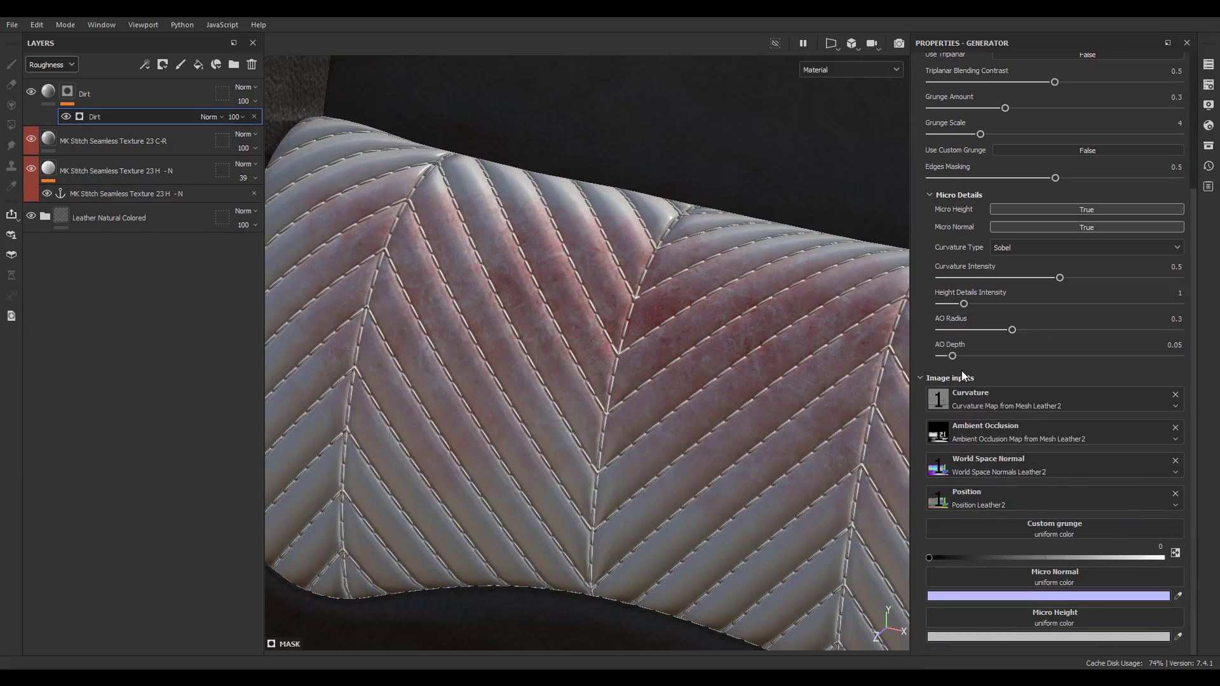
Step: Assign the MK Stitch Seamless Texture 23 H - N anchor point to the generator's Micro Normal and Micro Height inputs
{"action": "left_click", "coordinate": [1036, 578]}
{"action": "left_click", "coordinate": [1105, 389]}
{"action": "left_click", "coordinate": [1103, 409]}
{"action": "scroll", "coordinate": [1016, 603], "scroll_direction": "down", "scroll_amount": 2}
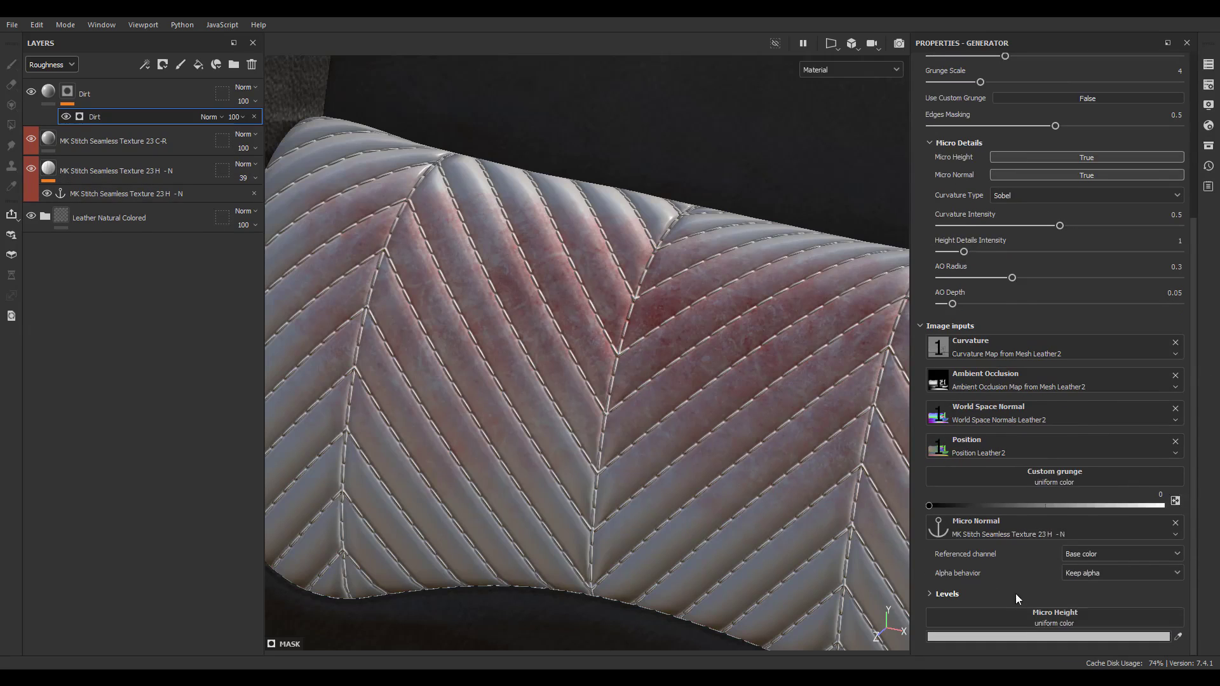
{"action": "left_click", "coordinate": [1042, 616]}
{"action": "left_click", "coordinate": [1112, 430]}
{"action": "left_click", "coordinate": [1104, 448]}
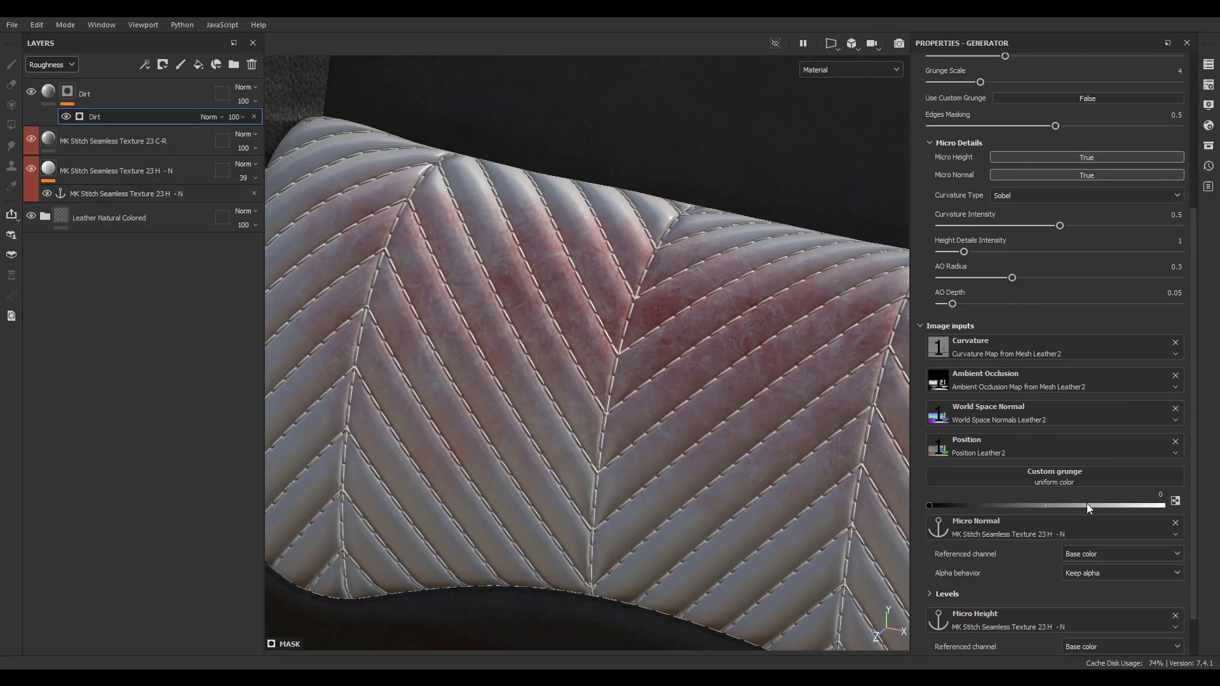
Step: Set the referenced channel to Normal for the Micro Normal input and to Height for the Micro Height input
{"action": "left_click", "coordinate": [1074, 631]}
{"action": "left_click", "coordinate": [1080, 554]}
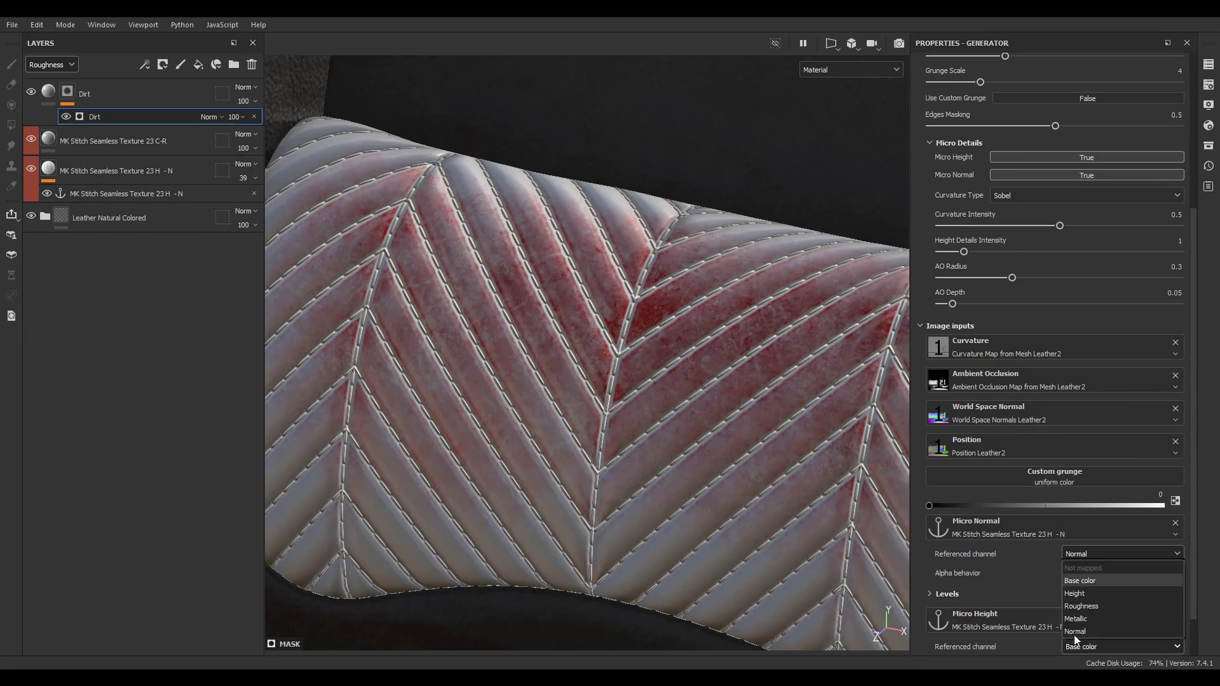
{"action": "left_click", "coordinate": [1081, 593]}
Step: Lower the generator's Dirt Level to 0.51
{"action": "scroll", "coordinate": [1016, 153], "scroll_direction": "up", "scroll_amount": 5}
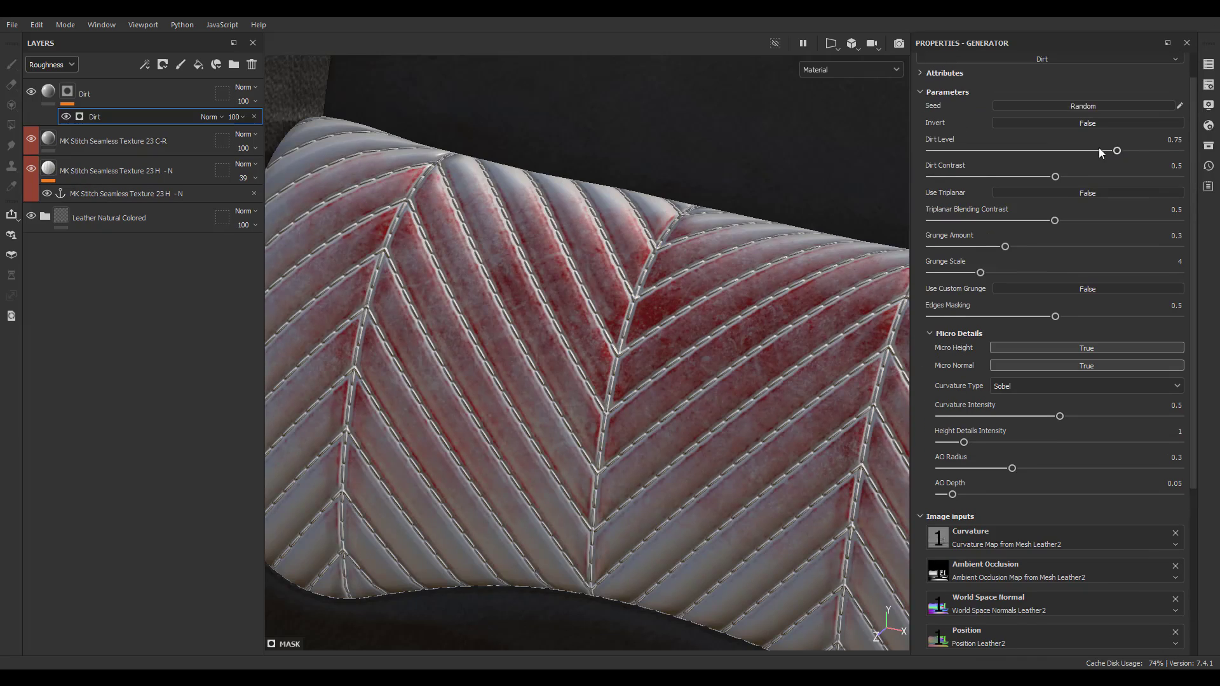
{"action": "left_click_drag", "start_coordinate": [1108, 150], "coordinate": [1057, 151]}
{"action": "scroll", "coordinate": [536, 364], "scroll_direction": "down", "scroll_amount": 5}
{"action": "mouse_move", "coordinate": [598, 366]}
{"action": "left_mouse_down", "text": "alt"}
{"action": "mouse_move", "coordinate": [730, 291]}
{"action": "mouse_move", "coordinate": [740, 395]}
{"action": "mouse_move", "coordinate": [582, 360]}
{"action": "left_mouse_up", "text": "alt"}
{"action": "scroll", "coordinate": [560, 375], "scroll_direction": "up", "scroll_amount": 5}
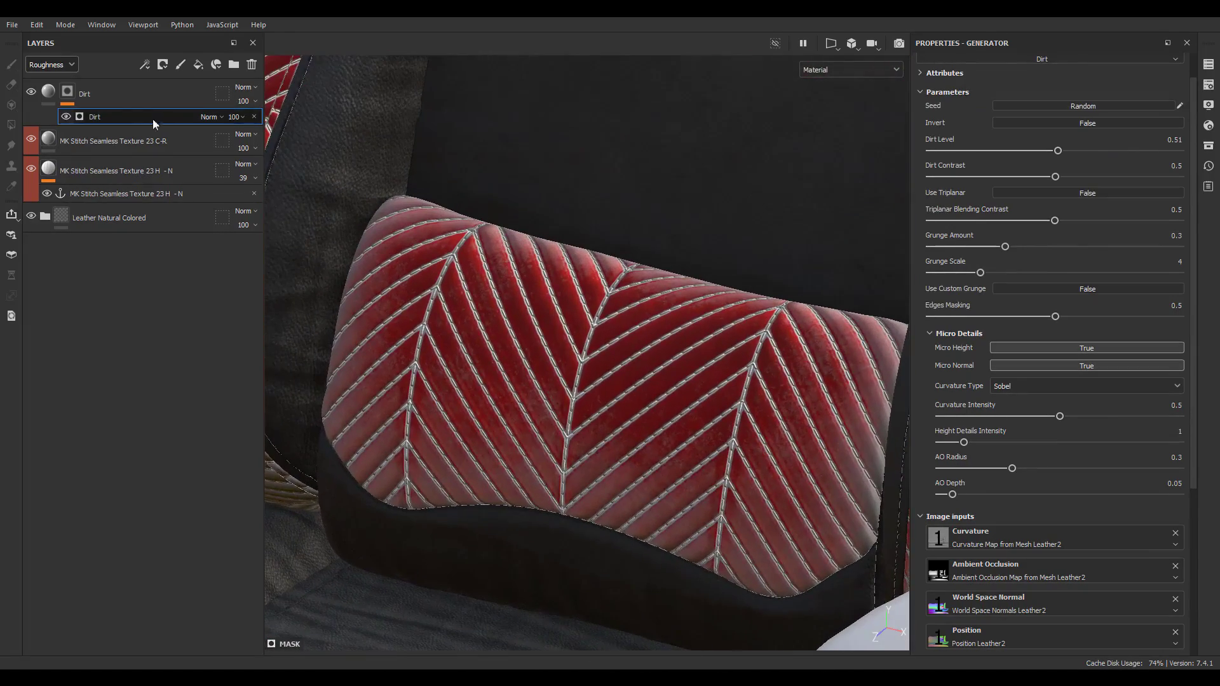
Step: Limit the Dirt fill to color and roughness, with roughness about 0.36 and base color 636363
{"action": "left_click", "coordinate": [146, 95]}
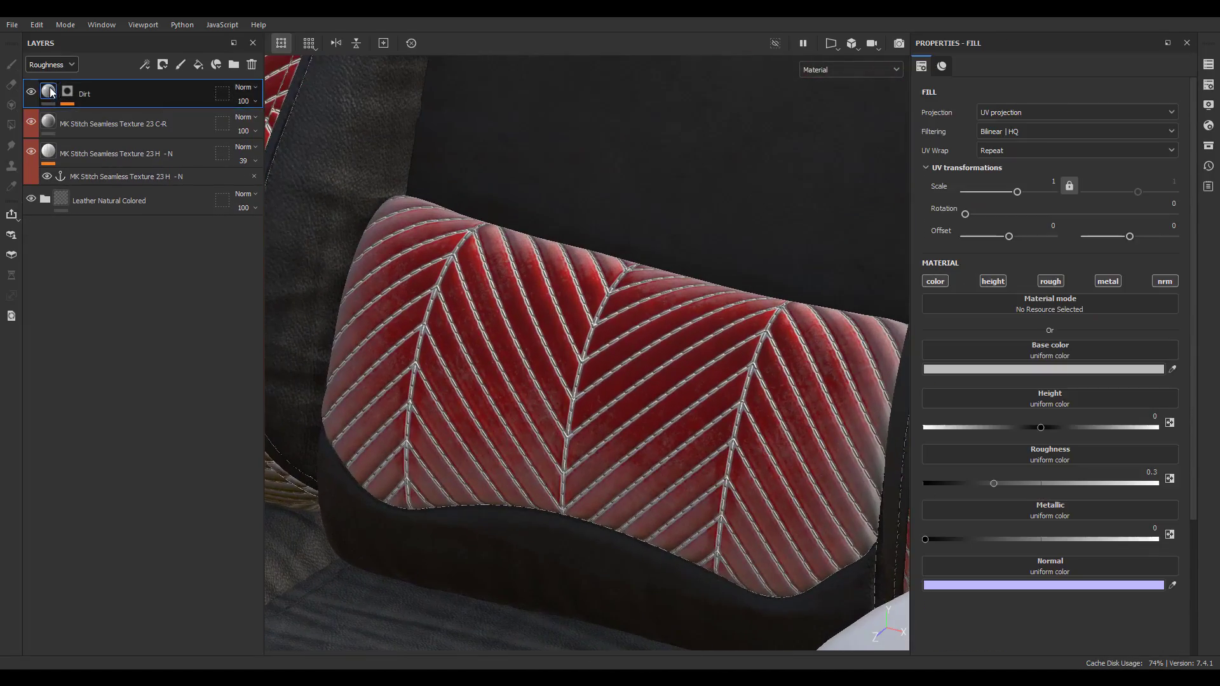
{"action": "left_click", "coordinate": [994, 283]}
{"action": "left_click", "coordinate": [1107, 282]}
{"action": "left_click", "coordinate": [1164, 281]}
{"action": "left_click_drag", "start_coordinate": [1007, 427], "coordinate": [974, 478]}
{"action": "left_click", "coordinate": [1019, 372]}
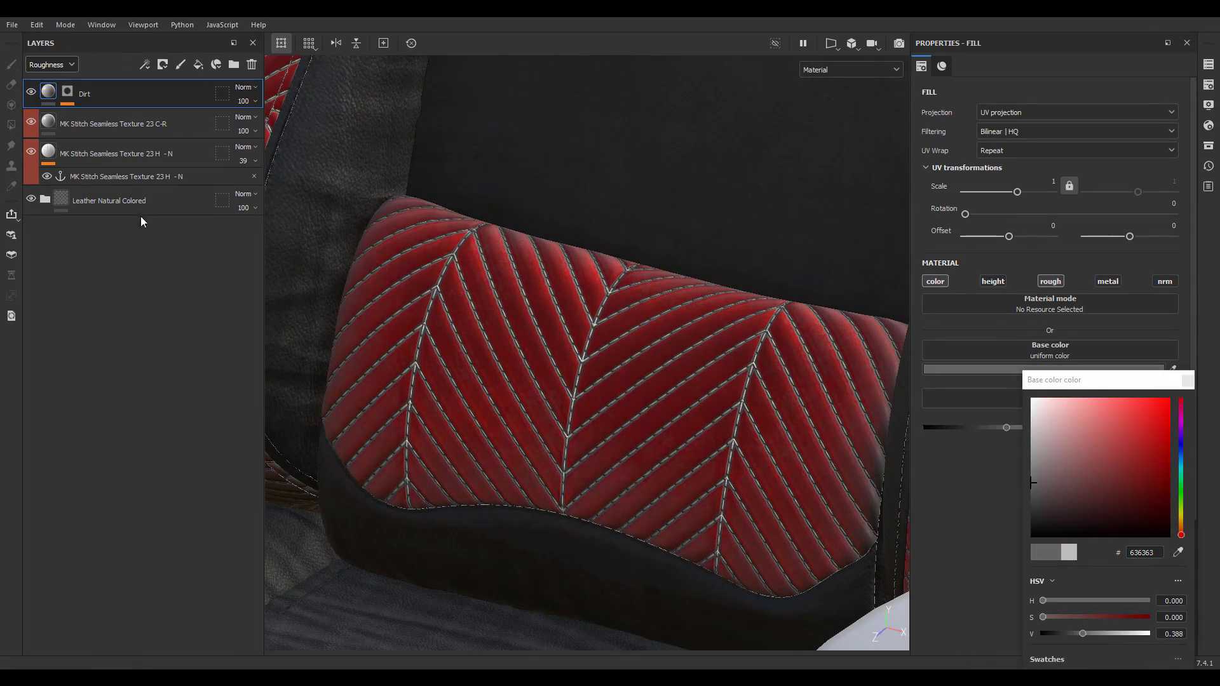
Step: Set the Dirt layer's blending mode to Soft light for the Base color channel
{"action": "left_click", "coordinate": [37, 64]}
{"action": "left_click", "coordinate": [47, 79]}
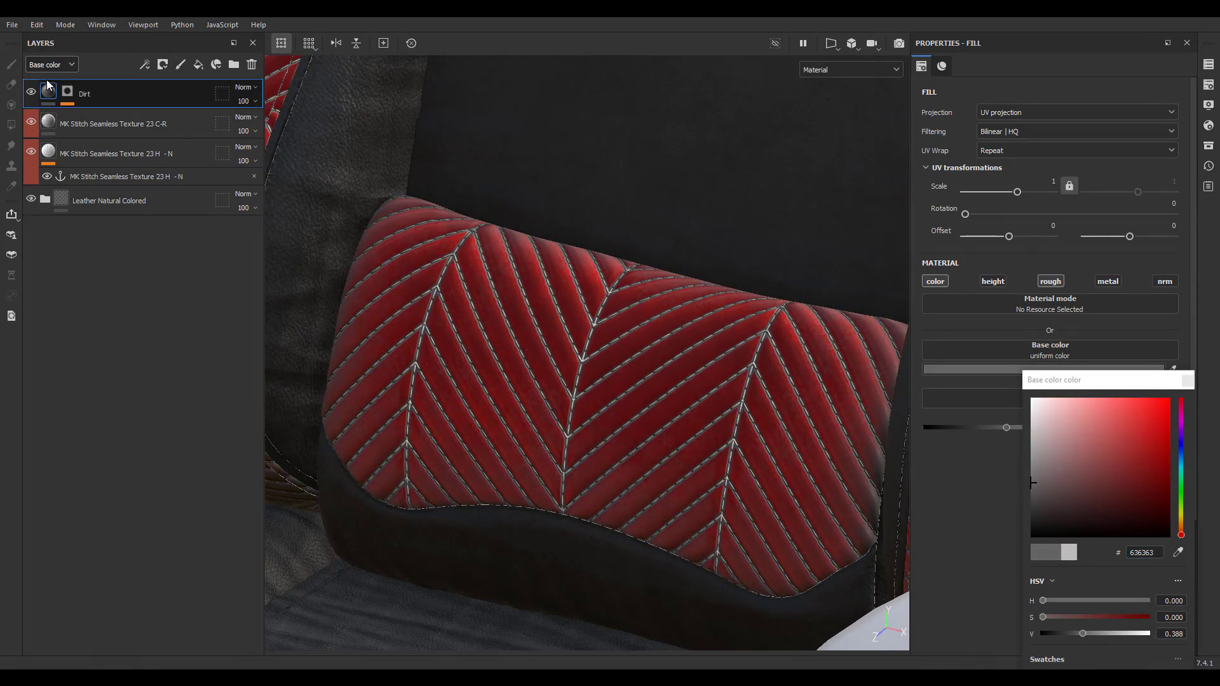
{"action": "left_click", "coordinate": [245, 92]}
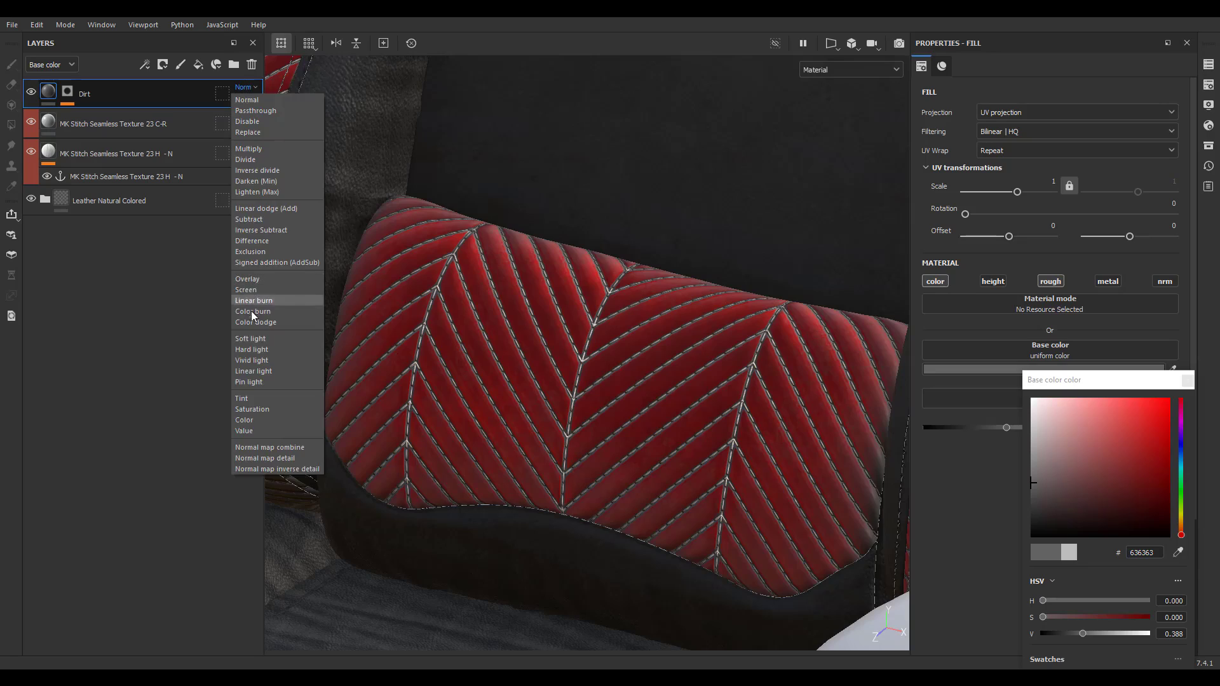
{"action": "left_click", "coordinate": [261, 343]}
Step: Try the lighter grey 868686 as the Dirt layer's base color
{"action": "scroll", "coordinate": [843, 554], "scroll_direction": "up", "scroll_amount": 5}
{"action": "left_click_drag", "start_coordinate": [1059, 491], "coordinate": [1024, 392]}
{"action": "left_click_drag", "start_coordinate": [891, 287], "coordinate": [788, 456]}
{"action": "scroll", "coordinate": [727, 519], "scroll_direction": "down", "scroll_amount": 5}
{"action": "left_click_drag", "start_coordinate": [493, 375], "coordinate": [588, 316], "text": "alt"}
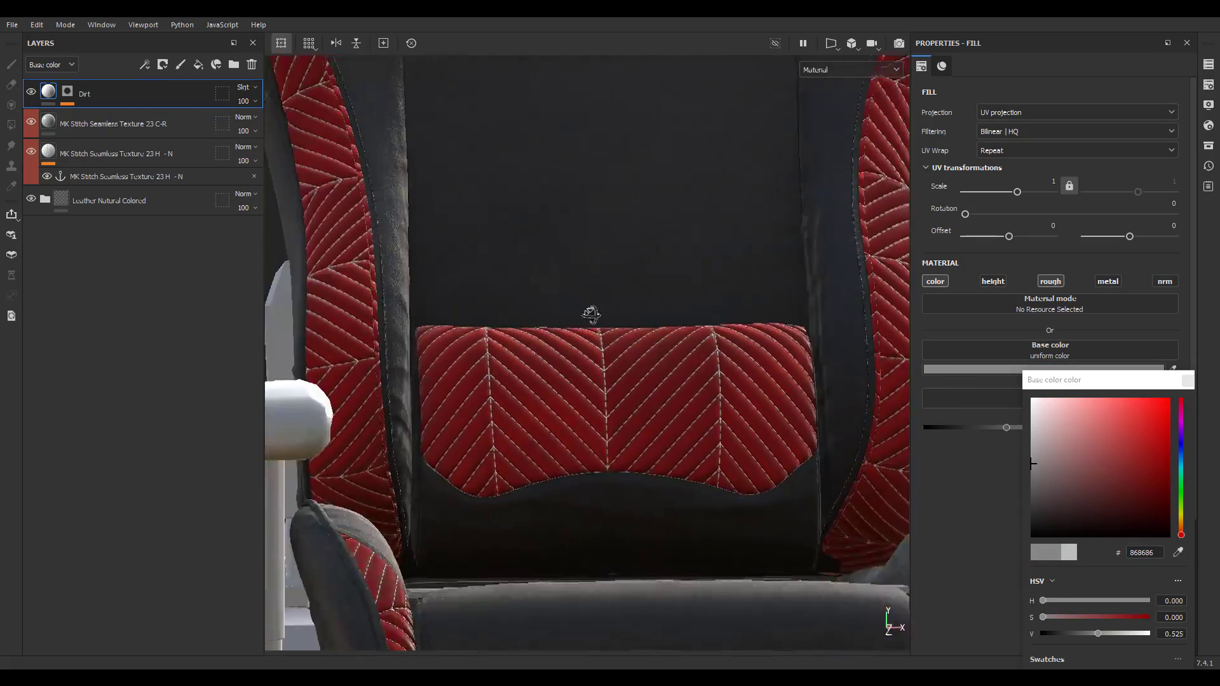
Step: Cycle through the channel views to examine the dirt's roughness and base color on the cushion
{"action": "scroll", "coordinate": [589, 316], "scroll_direction": "up", "scroll_amount": 3}
{"action": "key", "text": "c"}
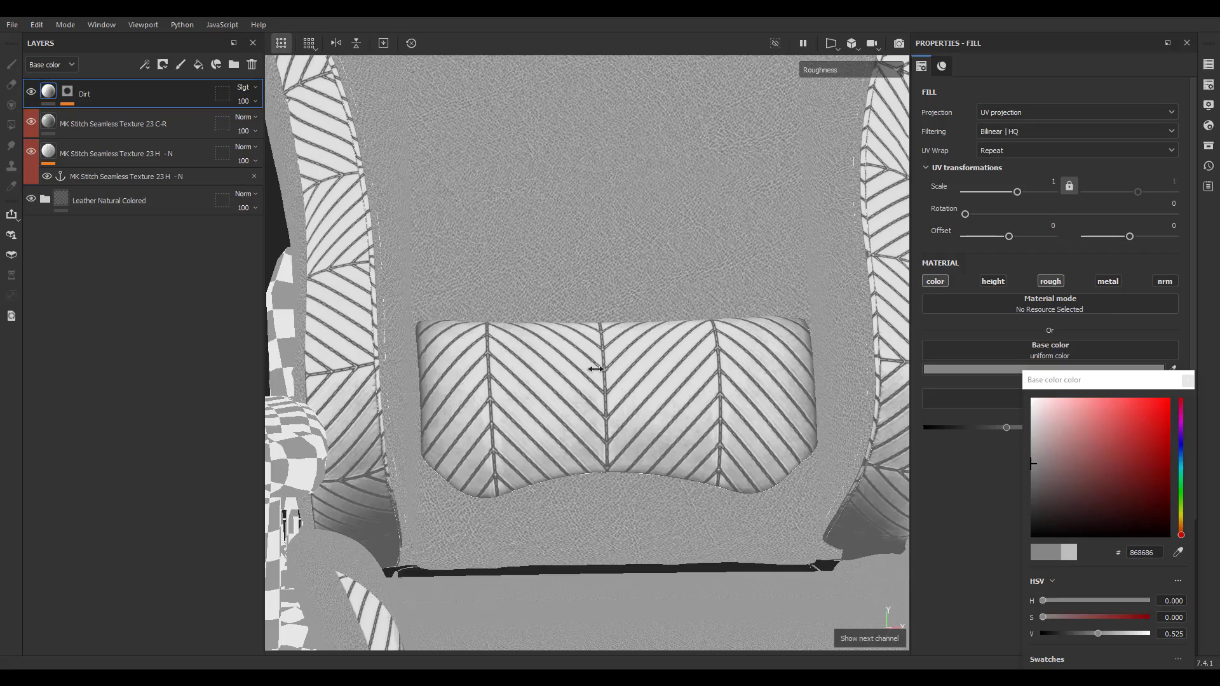
{"action": "key", "text": "c"}
{"action": "key", "text": "c"}
{"action": "key", "text": "c"}
{"action": "key", "text": "c"}
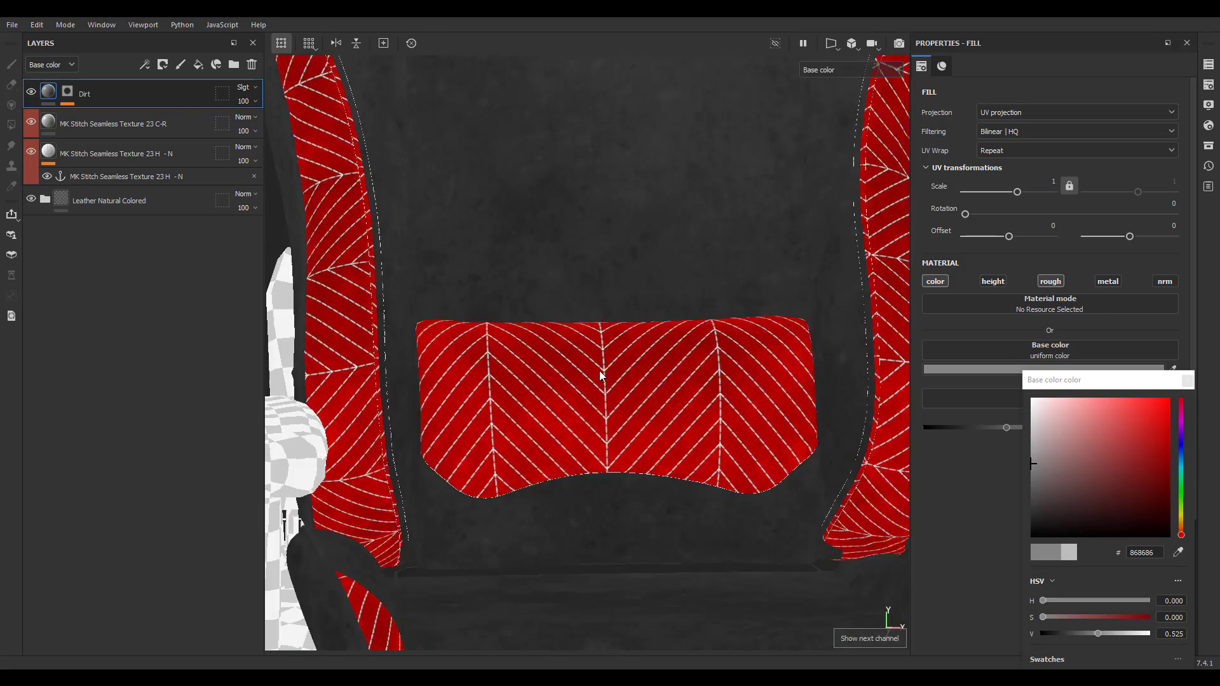
{"action": "left_click_drag", "start_coordinate": [602, 375], "coordinate": [830, 430], "text": "alt"}
Step: Try black 000000 as the Dirt layer's base color and check it in the material view
{"action": "left_click", "coordinate": [1032, 400]}
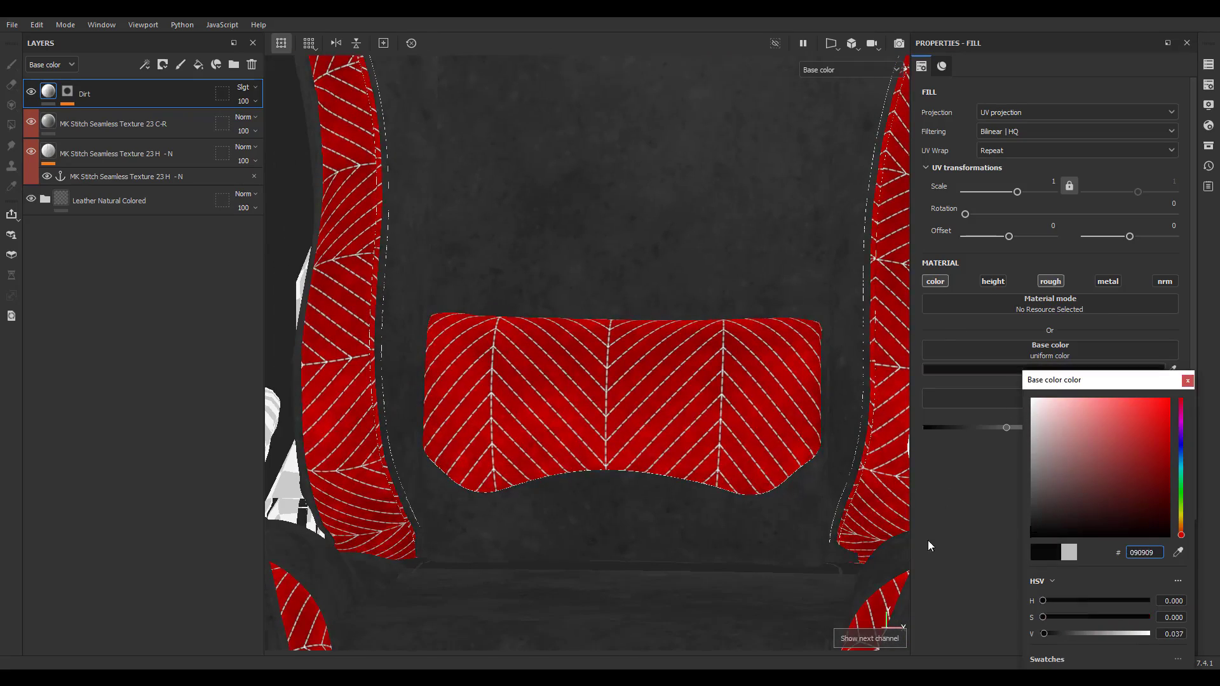
{"action": "key", "text": "ctrl+a"}
{"action": "type", "text": "000000m"}
{"action": "right_click_drag", "start_coordinate": [766, 492], "coordinate": [693, 387], "text": "alt"}
{"action": "left_click_drag", "start_coordinate": [711, 394], "coordinate": [669, 404], "text": "alt"}
{"action": "right_click_drag", "start_coordinate": [670, 404], "coordinate": [794, 635], "text": "alt"}
{"action": "left_click_drag", "start_coordinate": [787, 463], "coordinate": [740, 452], "text": "alt"}
{"action": "scroll", "coordinate": [740, 452], "scroll_direction": "up", "scroll_amount": 5}
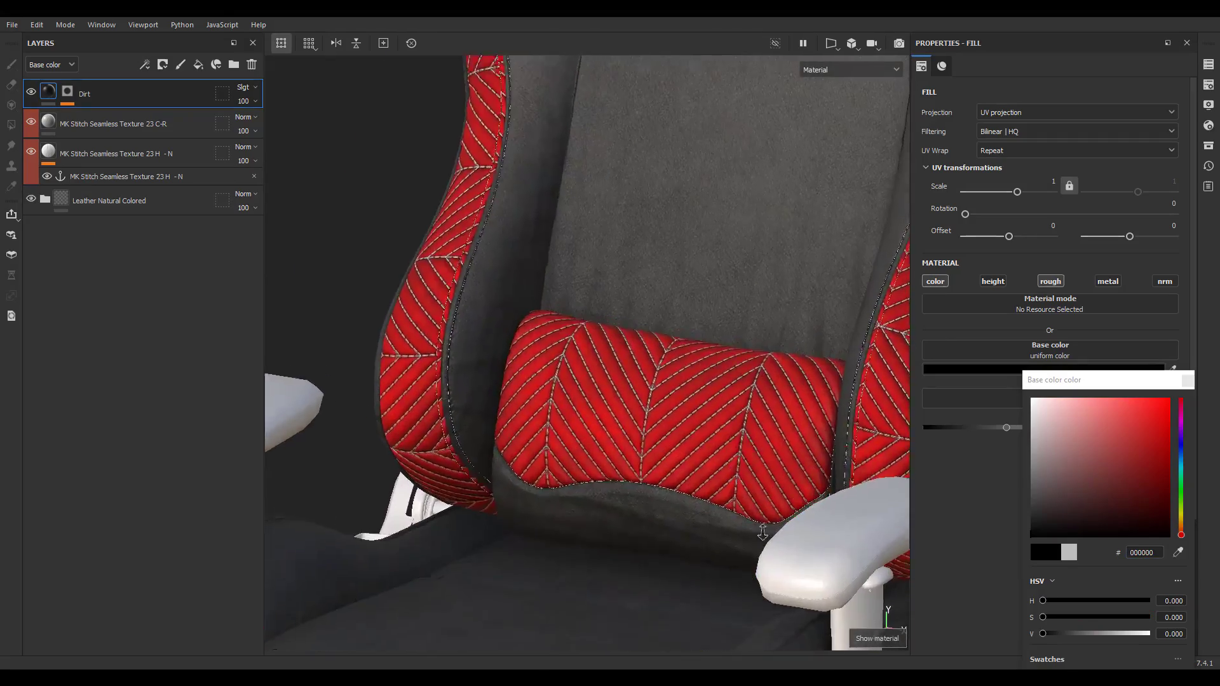
Step: Lower the Dirt layer's base color opacity to 55
{"action": "left_click", "coordinate": [166, 132]}
{"action": "left_click_drag", "start_coordinate": [242, 140], "coordinate": [313, 155]}
{"action": "scroll", "coordinate": [773, 486], "scroll_direction": "up", "scroll_amount": 5}
{"action": "scroll", "coordinate": [775, 487], "scroll_direction": "up", "scroll_amount": 5}
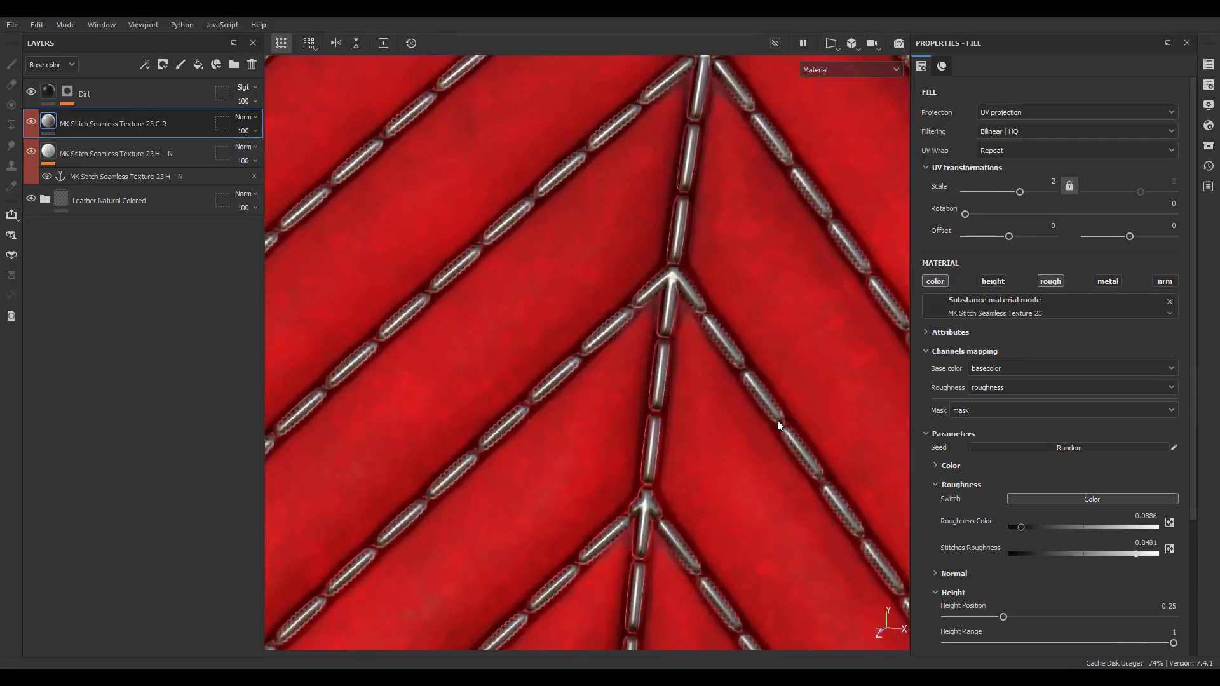
{"action": "left_click", "coordinate": [74, 94]}
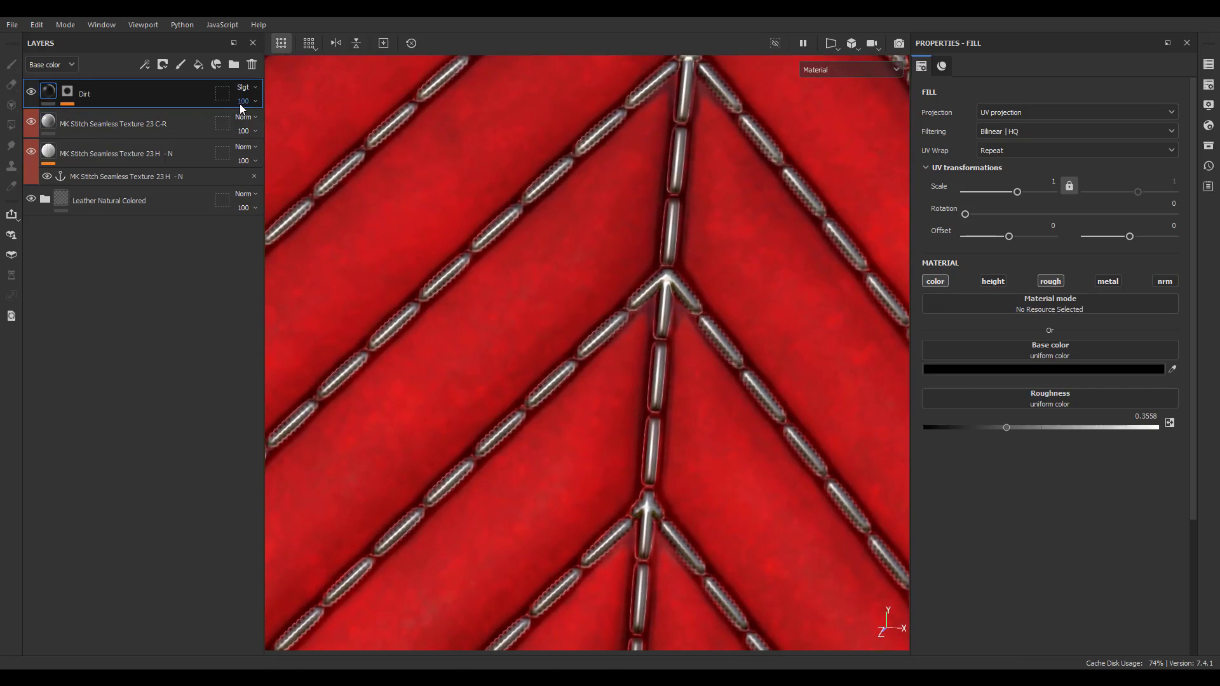
{"action": "left_click_drag", "start_coordinate": [241, 108], "coordinate": [266, 129]}
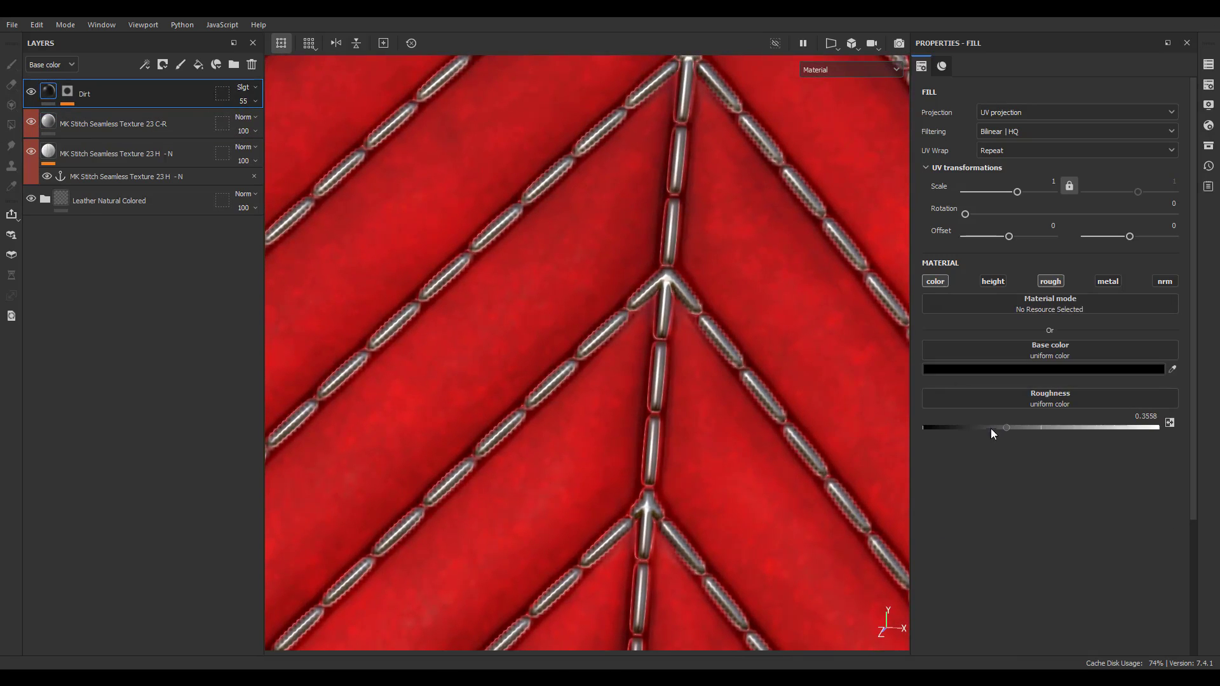
Step: Set the Dirt layer's roughness to about 0.44 and its base color to dark grey 404040
{"action": "mouse_move", "coordinate": [973, 432]}
{"action": "left_mouse_down"}
{"action": "mouse_move", "coordinate": [1116, 436]}
{"action": "mouse_move", "coordinate": [921, 428]}
{"action": "mouse_move", "coordinate": [884, 413]}
{"action": "mouse_move", "coordinate": [849, 466]}
{"action": "left_mouse_up"}
{"action": "left_click", "coordinate": [944, 371]}
{"action": "right_click_drag", "start_coordinate": [845, 464], "coordinate": [524, 173], "text": "alt"}
{"action": "left_click_drag", "start_coordinate": [524, 173], "coordinate": [556, 337], "text": "alt"}
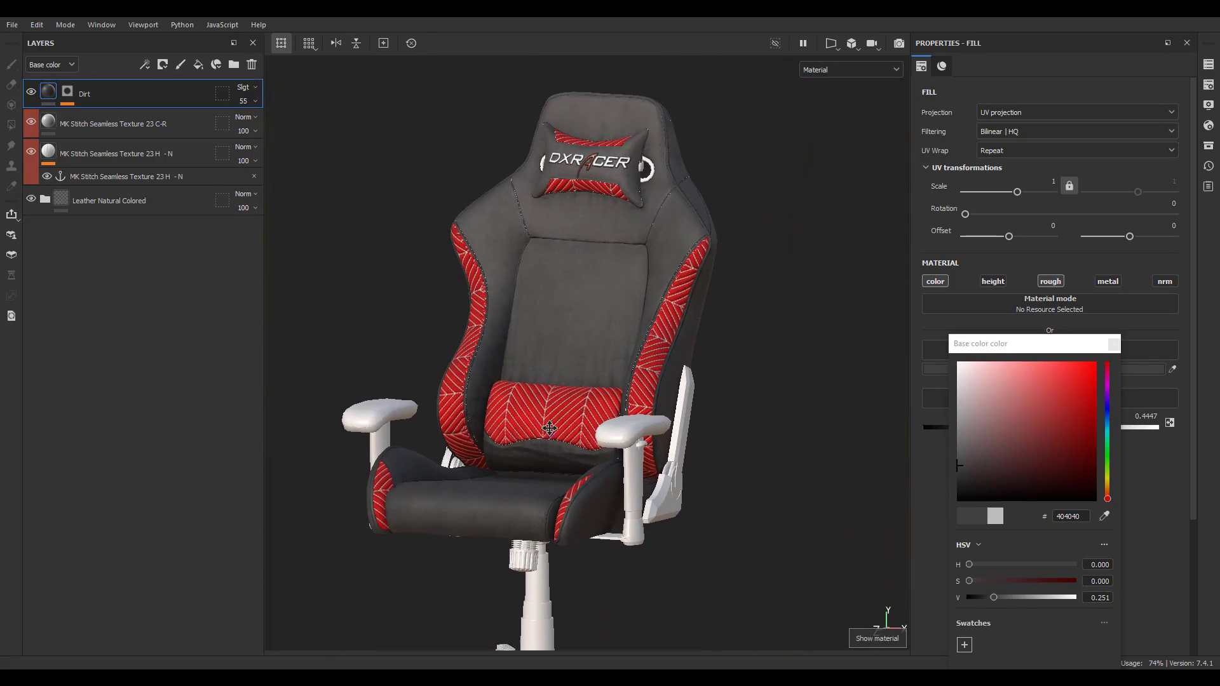
{"action": "left_click", "coordinate": [1113, 344]}
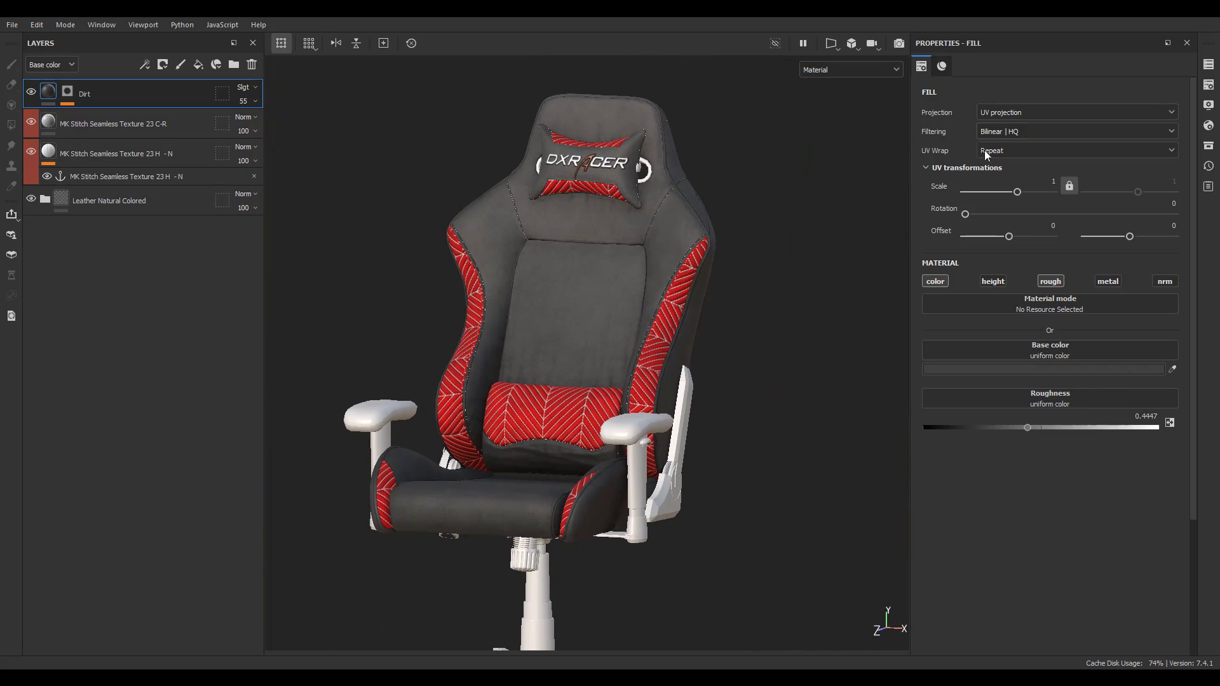
Step: Switch to UV tile 1001 of the Leather_Main texture set, collapse the Main_leather folder and toggle its visibility to check what it covers
{"action": "left_click", "coordinate": [1207, 66]}
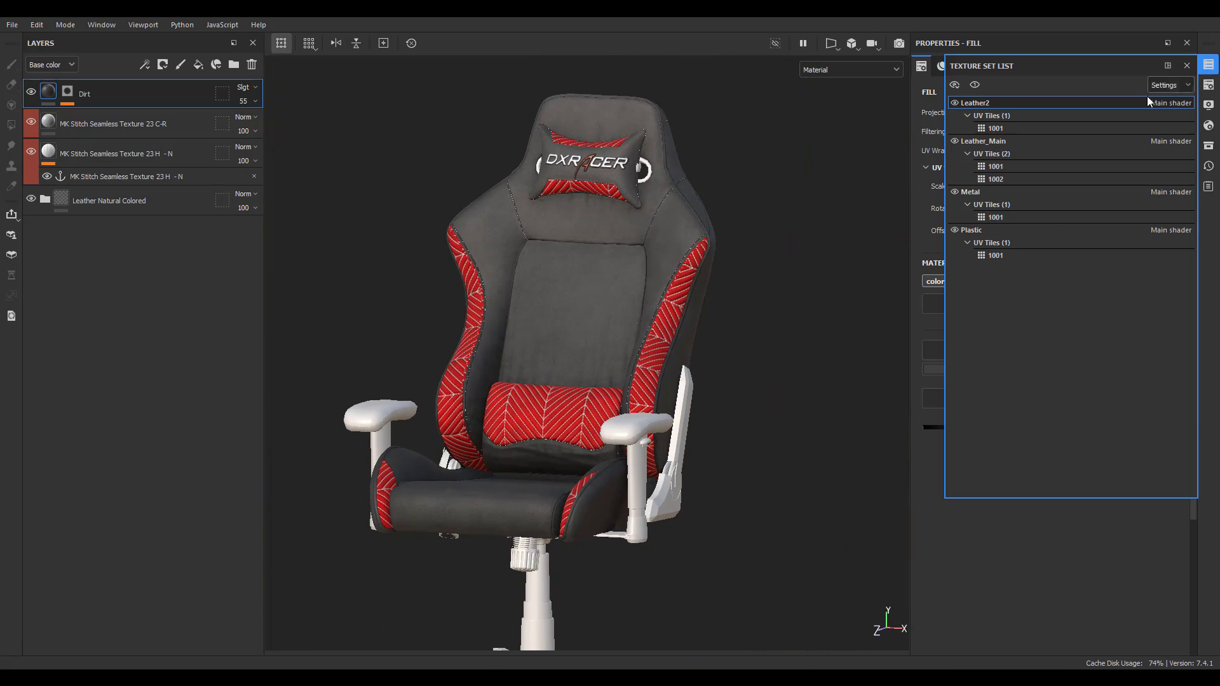
{"action": "left_click", "coordinate": [995, 165]}
{"action": "left_click_drag", "start_coordinate": [543, 317], "coordinate": [582, 322], "text": "alt"}
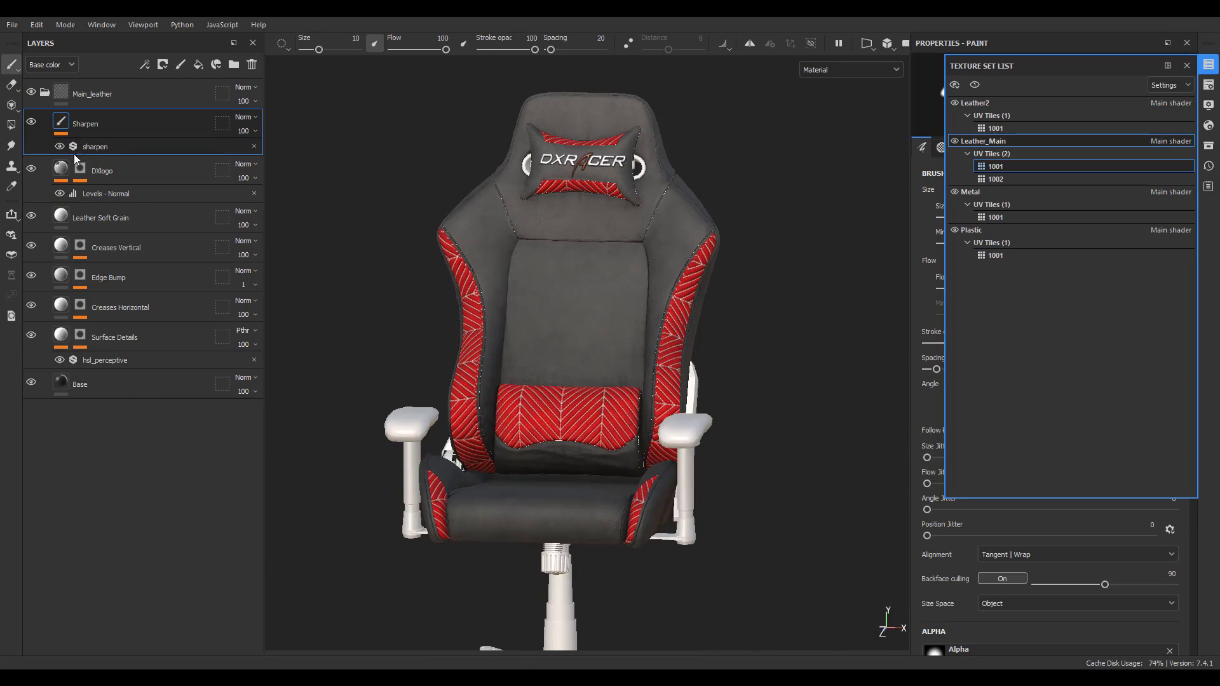
{"action": "left_click", "coordinate": [47, 94]}
{"action": "left_click", "coordinate": [30, 94]}
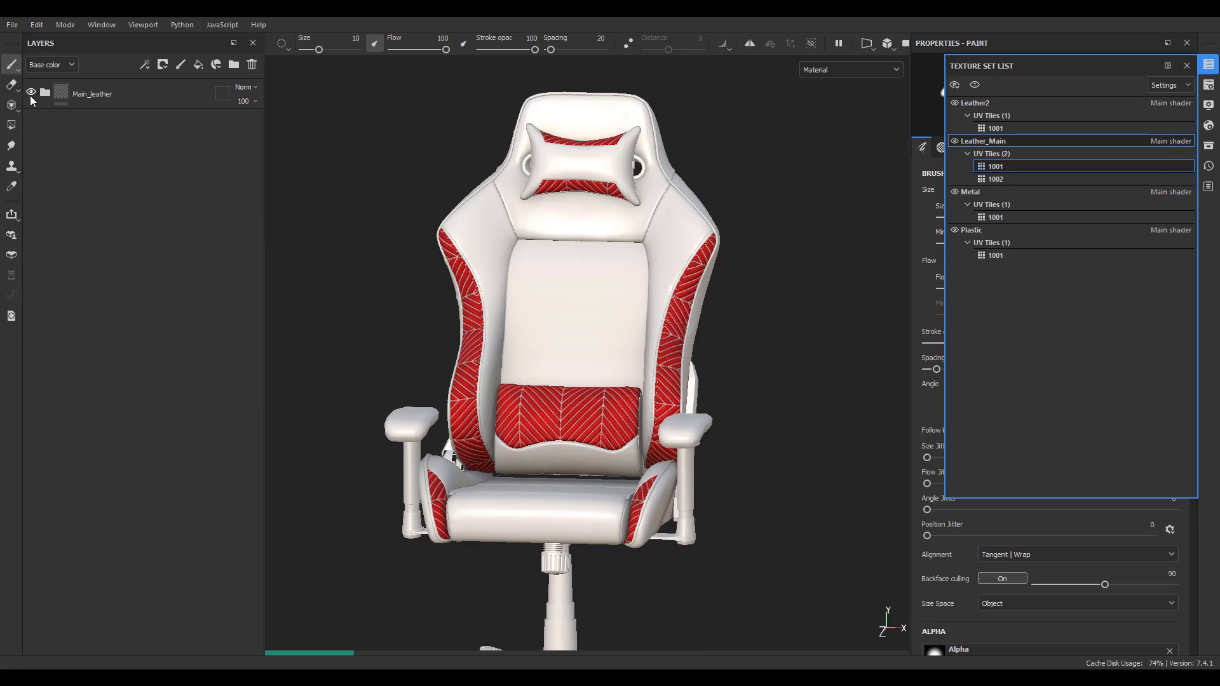
{"action": "left_click", "coordinate": [30, 93]}
{"action": "left_click", "coordinate": [1185, 66]}
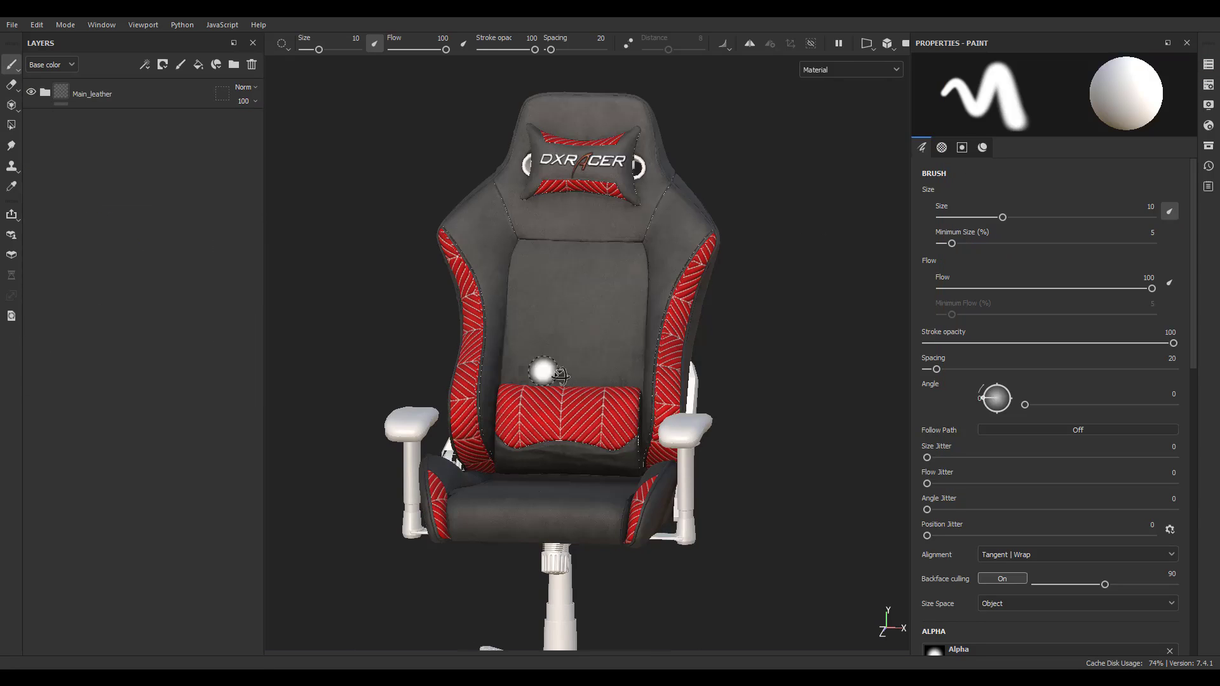
Step: Try brush strokes on the backrest and seat and undo them
{"action": "mouse_move", "coordinate": [545, 368]}
{"action": "left_mouse_down", "text": "alt"}
{"action": "mouse_move", "coordinate": [560, 508]}
{"action": "mouse_move", "coordinate": [583, 509]}
{"action": "left_mouse_up", "text": "alt"}
{"action": "middle_click_drag", "start_coordinate": [591, 474], "coordinate": [608, 401], "text": "alt"}
{"action": "left_click_drag", "start_coordinate": [607, 400], "coordinate": [620, 368], "text": "alt"}
{"action": "mouse_move", "coordinate": [670, 225]}
{"action": "left_mouse_down"}
{"action": "mouse_move", "coordinate": [601, 241]}
{"action": "mouse_move", "coordinate": [619, 255]}
{"action": "left_mouse_up"}
{"action": "key", "text": "ctrl+z"}
{"action": "left_click_drag", "start_coordinate": [563, 451], "coordinate": [594, 420]}
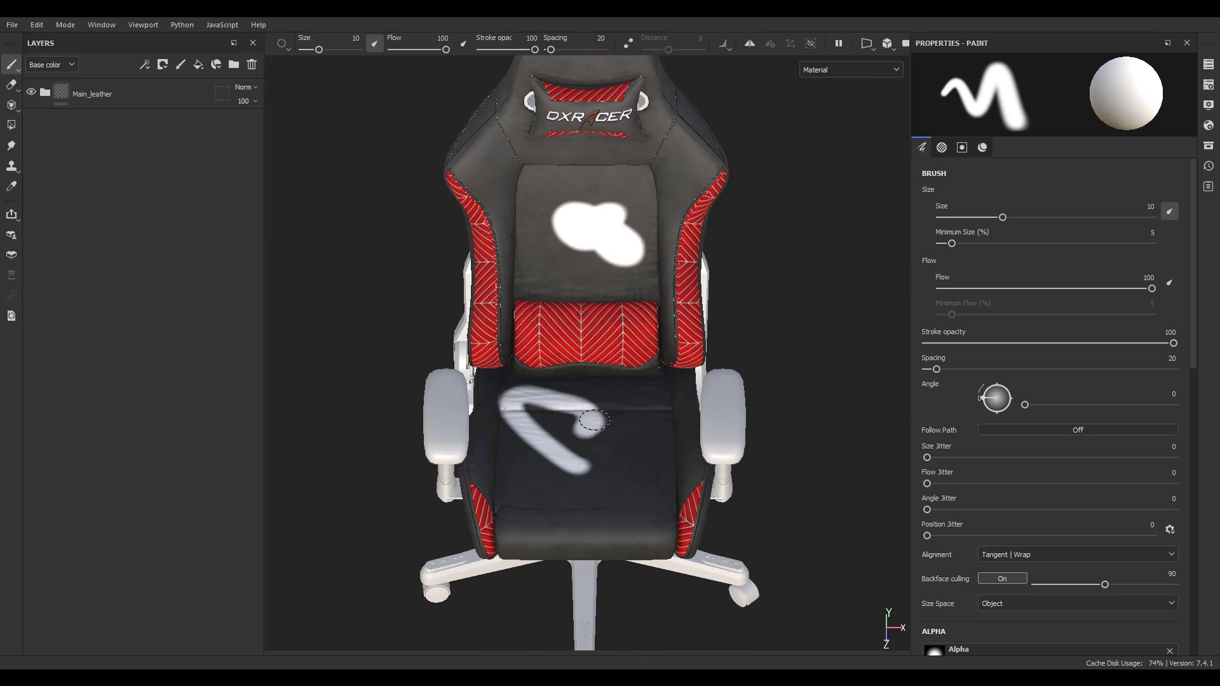
{"action": "key", "text": "ctrl+z"}
{"action": "key", "text": "ctrl+z"}
Step: Add a folder above Main_leather and name it Pattern
{"action": "left_click", "coordinate": [145, 101]}
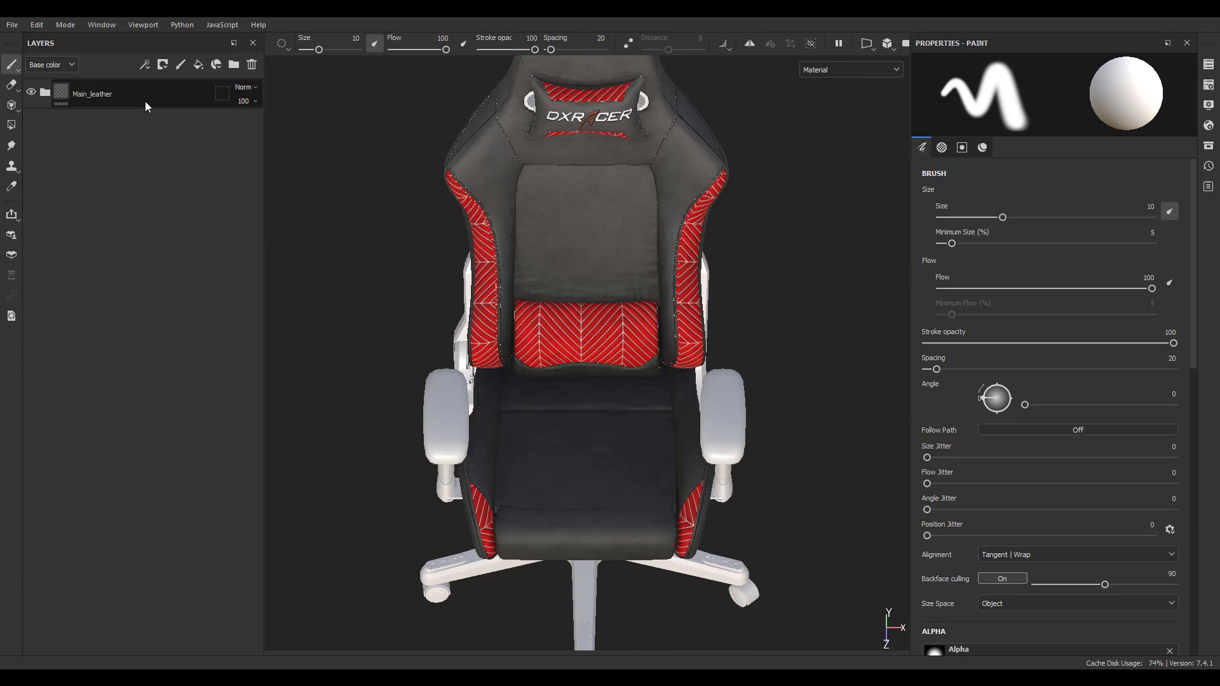
{"action": "left_click", "coordinate": [234, 62]}
{"action": "double_click", "coordinate": [106, 93]}
{"action": "type", "text": "Pattern"}
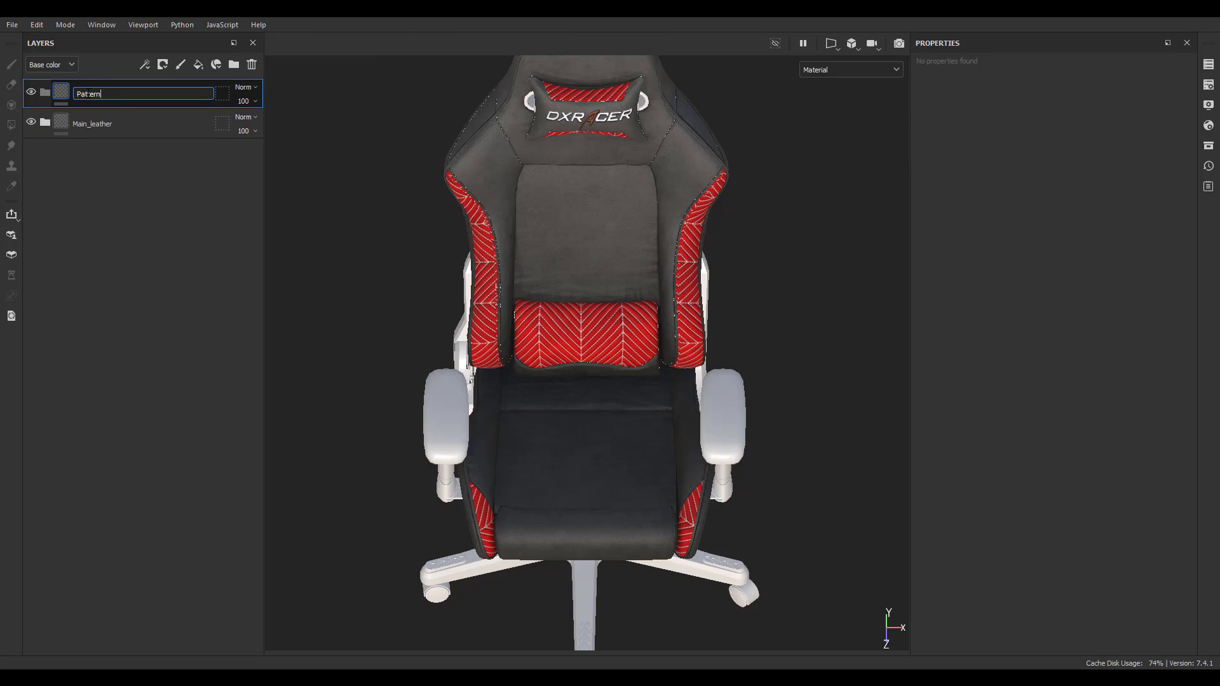
{"action": "key", "text": "Return"}
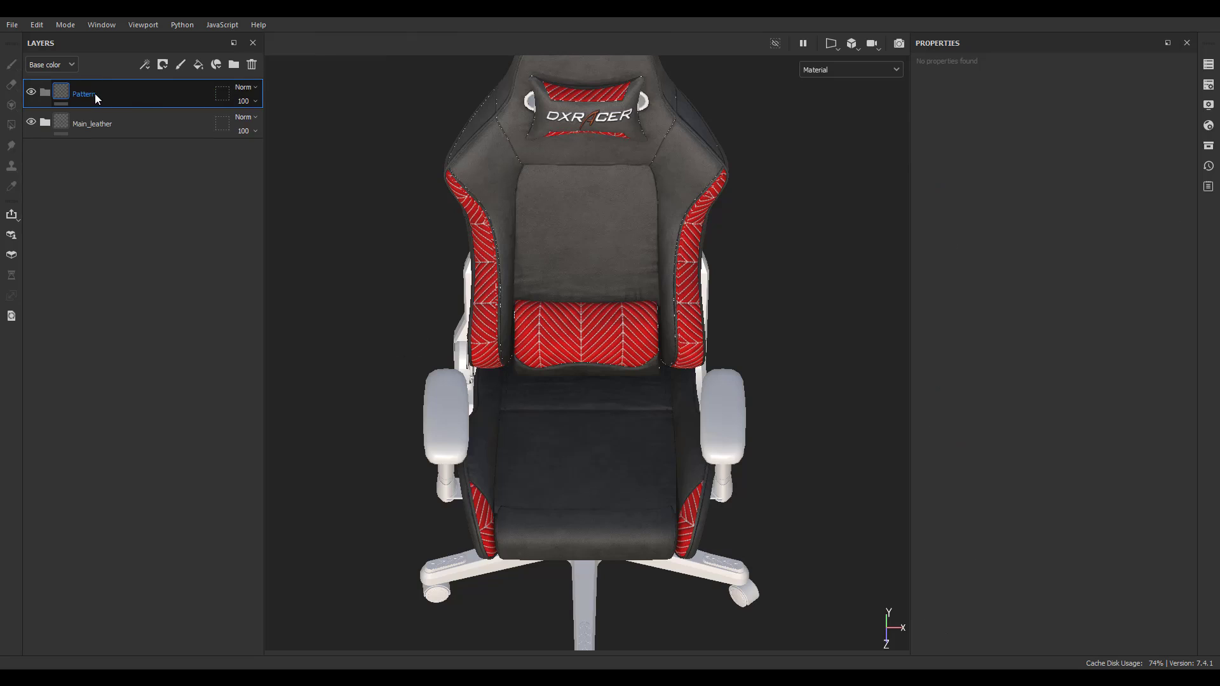
Step: Add a black mask to the Pattern folder and a paint effect to that mask
{"action": "right_click", "coordinate": [94, 93]}
{"action": "left_click", "coordinate": [127, 116]}
{"action": "right_click", "coordinate": [81, 94]}
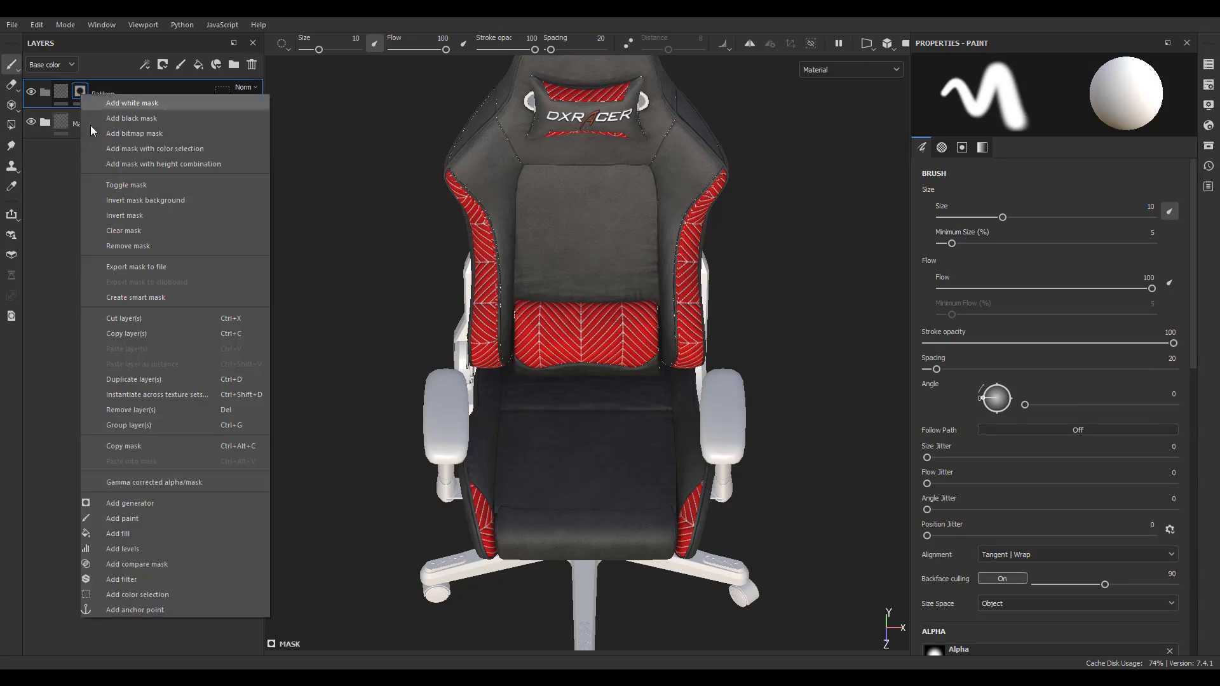
{"action": "left_click", "coordinate": [121, 518]}
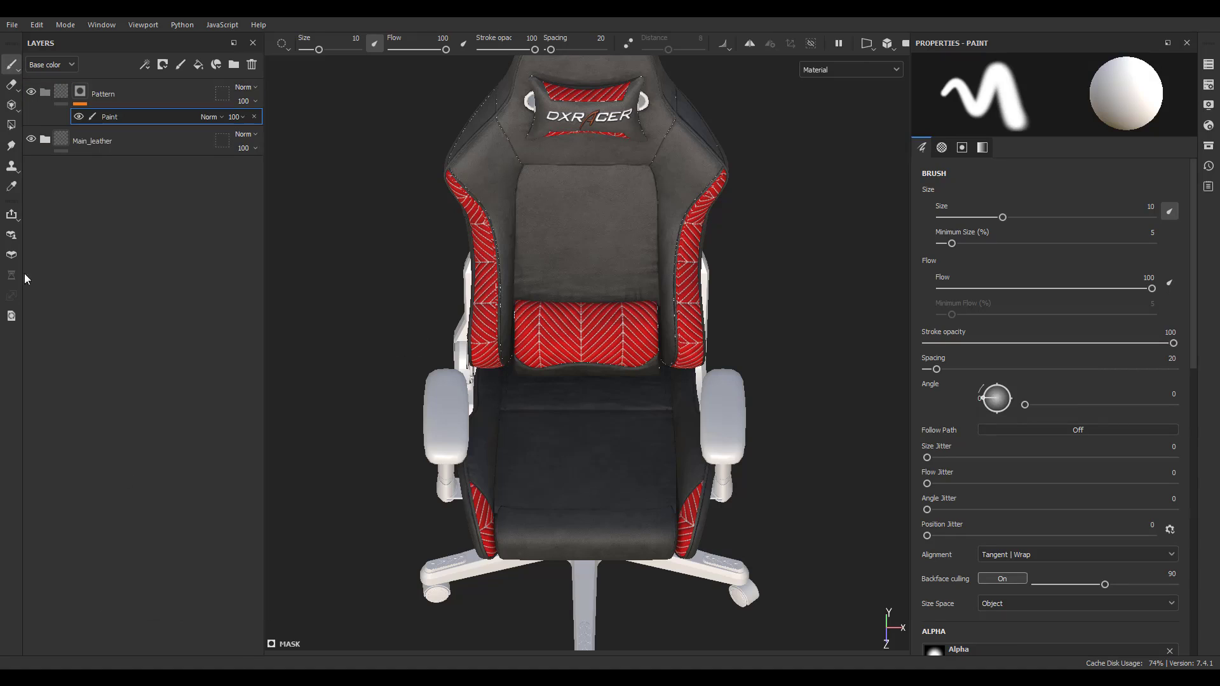
Step: Reveal the central backrest panel and the seat panel in the Pattern folder's mask using Polygon Fill
{"action": "left_click", "coordinate": [11, 127]}
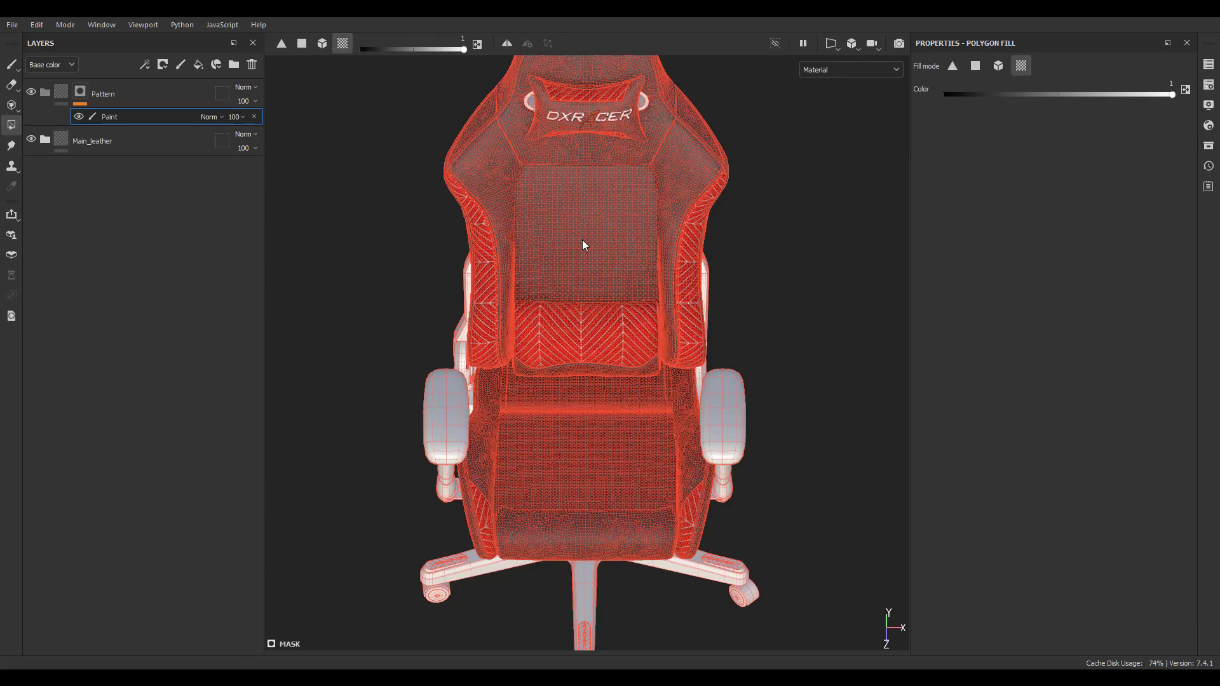
{"action": "left_click", "coordinate": [81, 92], "text": "alt"}
{"action": "left_click", "coordinate": [118, 116]}
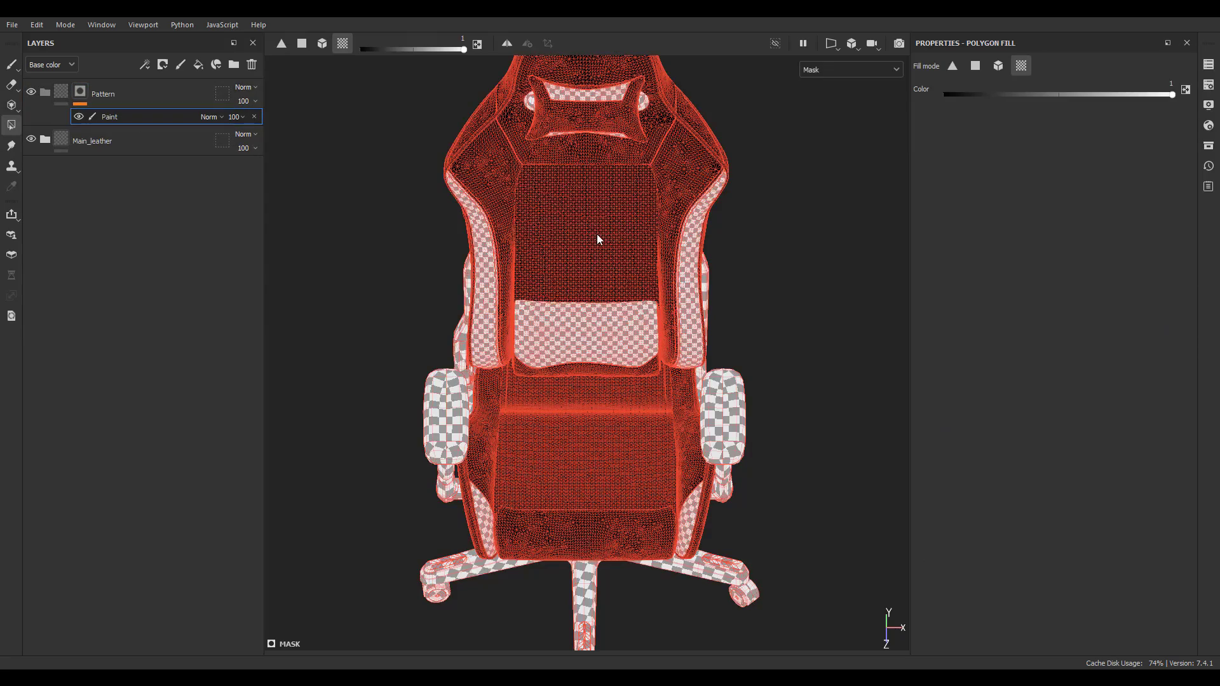
{"action": "left_click", "coordinate": [597, 236]}
{"action": "left_click", "coordinate": [607, 406]}
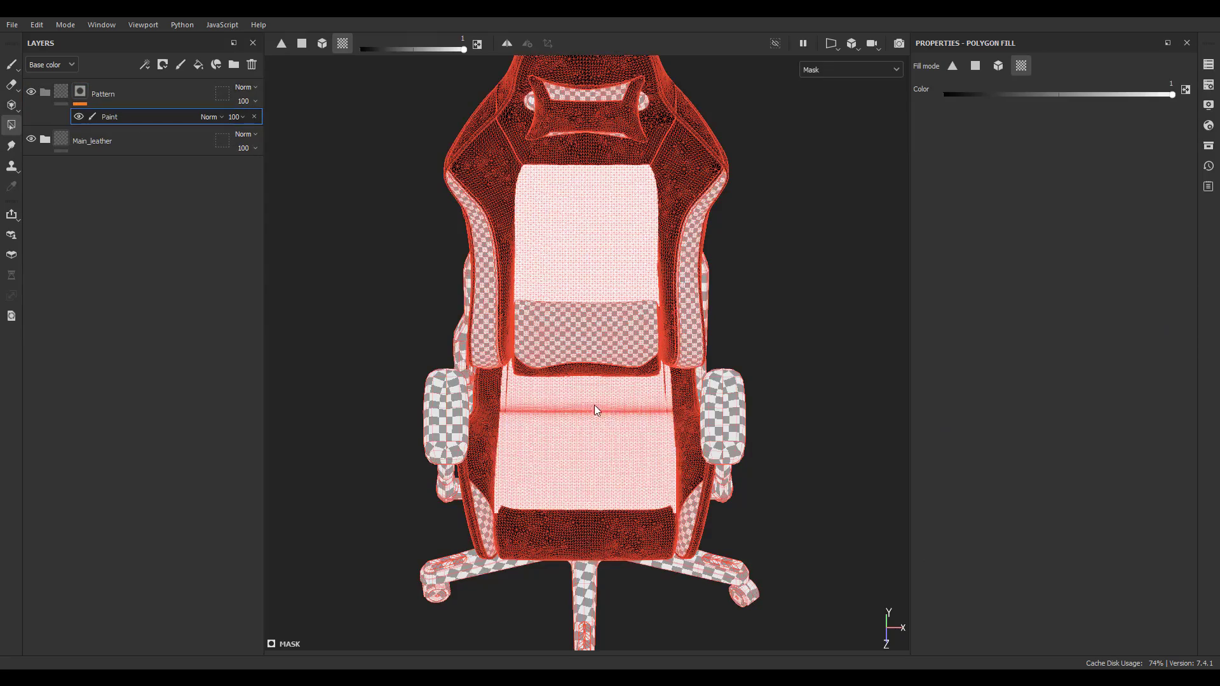
{"action": "middle_click_drag", "start_coordinate": [593, 406], "coordinate": [615, 343]}
{"action": "left_click", "coordinate": [41, 92]}
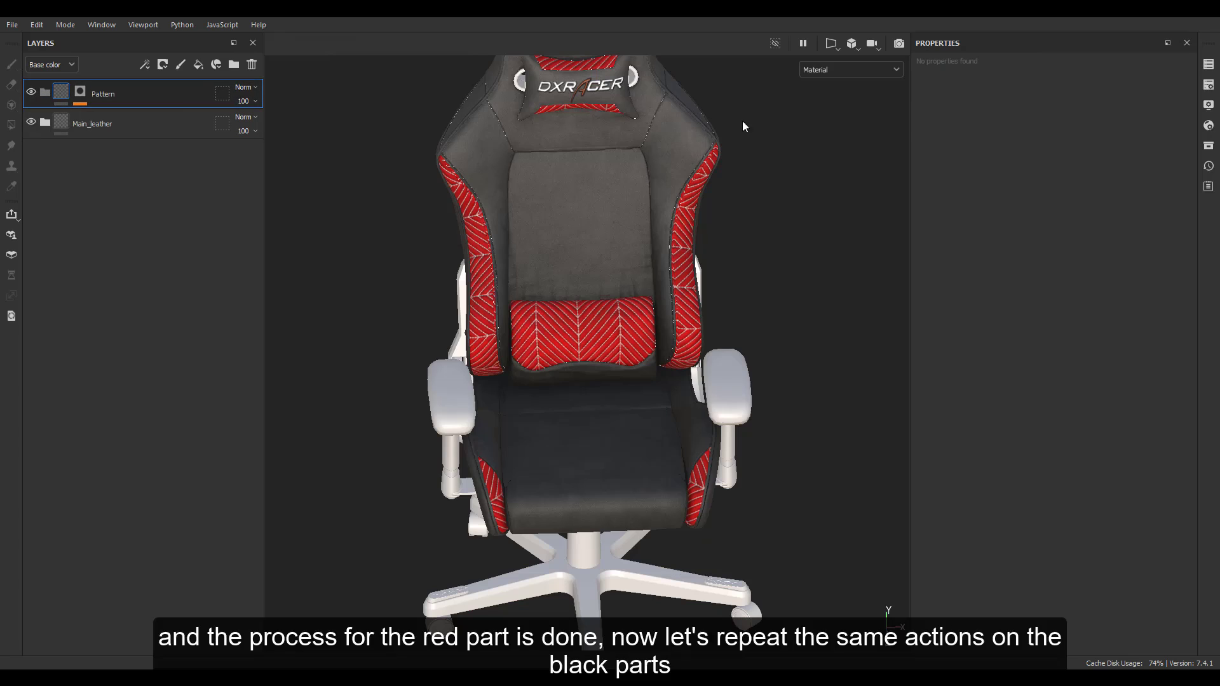
Step: Add the stitch materials MK Stitch Seamless Texture 18, 24, 26, 04, 27 and 21 as fill layers inside the Pattern folder
{"action": "left_click", "coordinate": [1210, 147]}
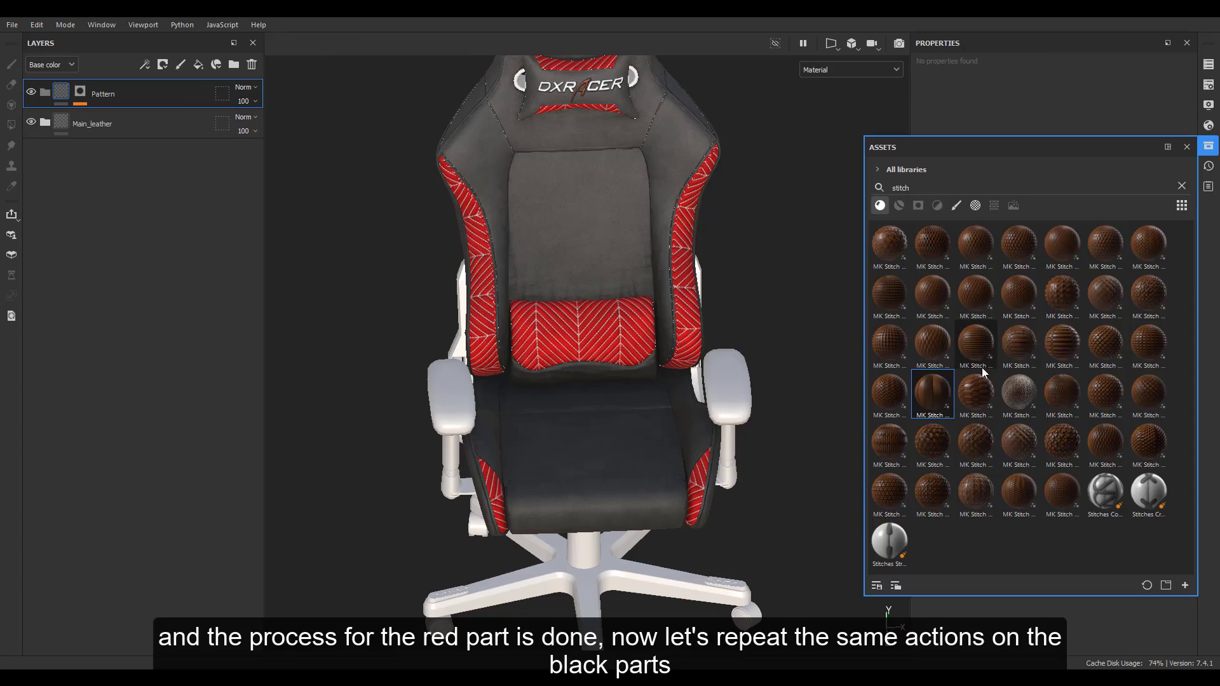
{"action": "left_click_drag", "start_coordinate": [1001, 342], "coordinate": [102, 109]}
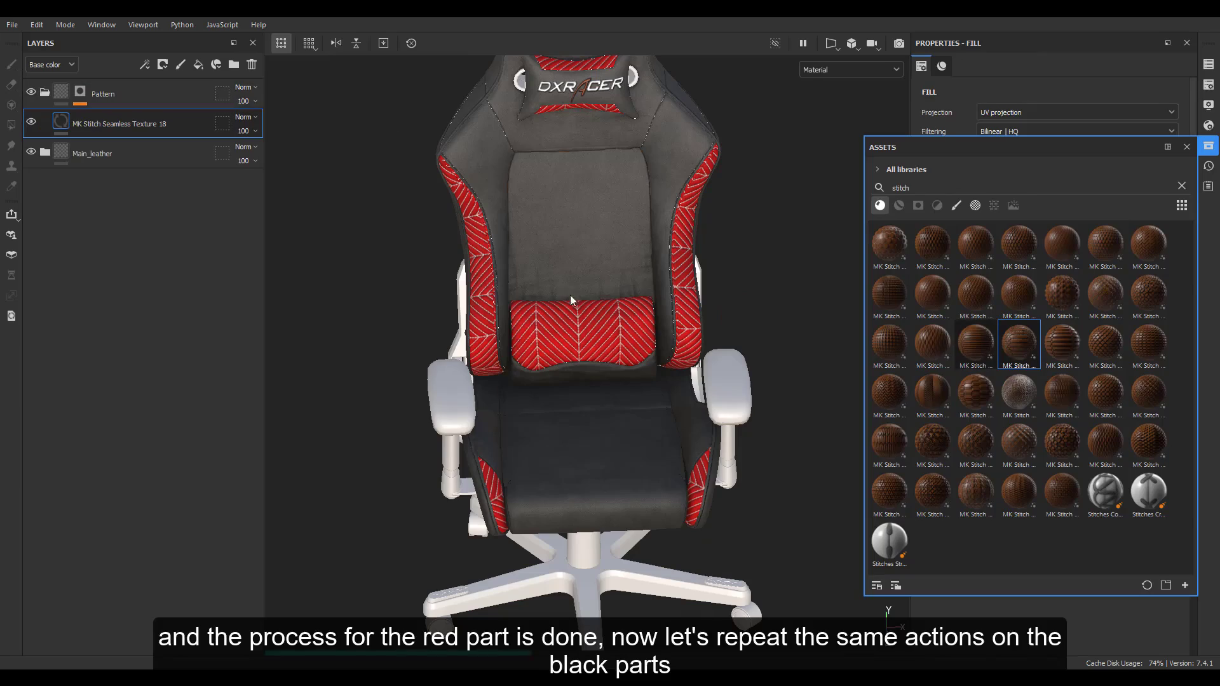
{"action": "scroll", "coordinate": [591, 324], "scroll_direction": "up", "scroll_amount": 4}
{"action": "left_click_drag", "start_coordinate": [627, 364], "coordinate": [571, 356], "text": "alt"}
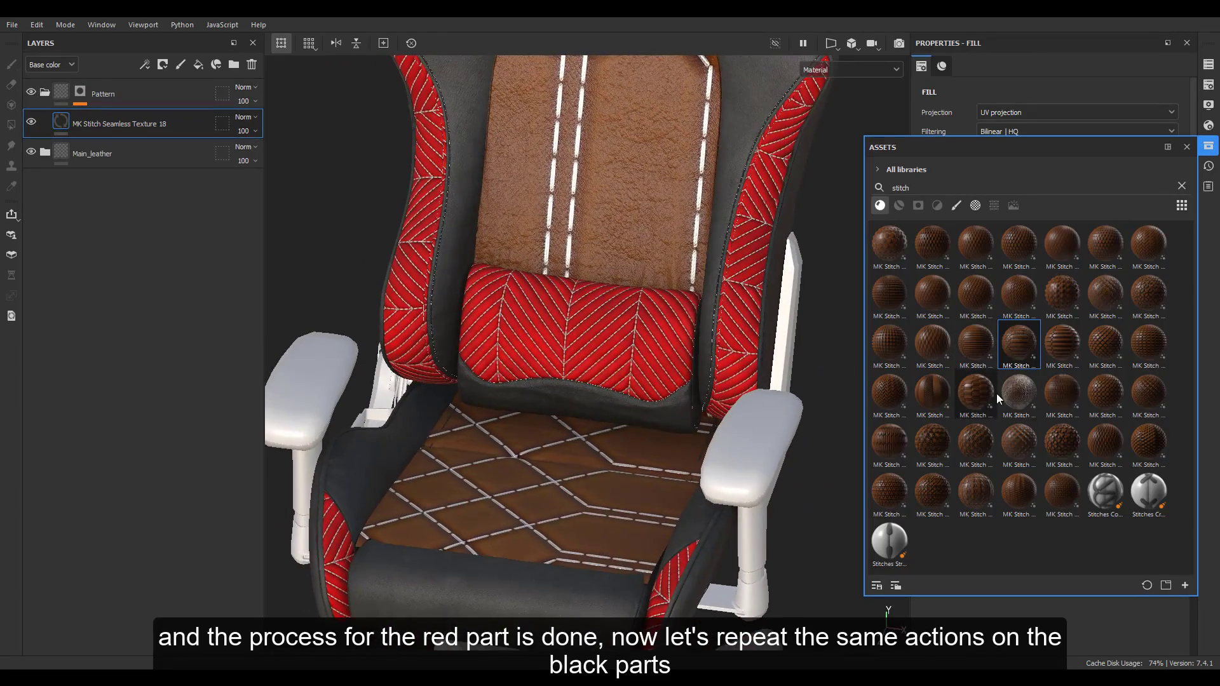
{"action": "left_click_drag", "start_coordinate": [979, 406], "coordinate": [150, 113]}
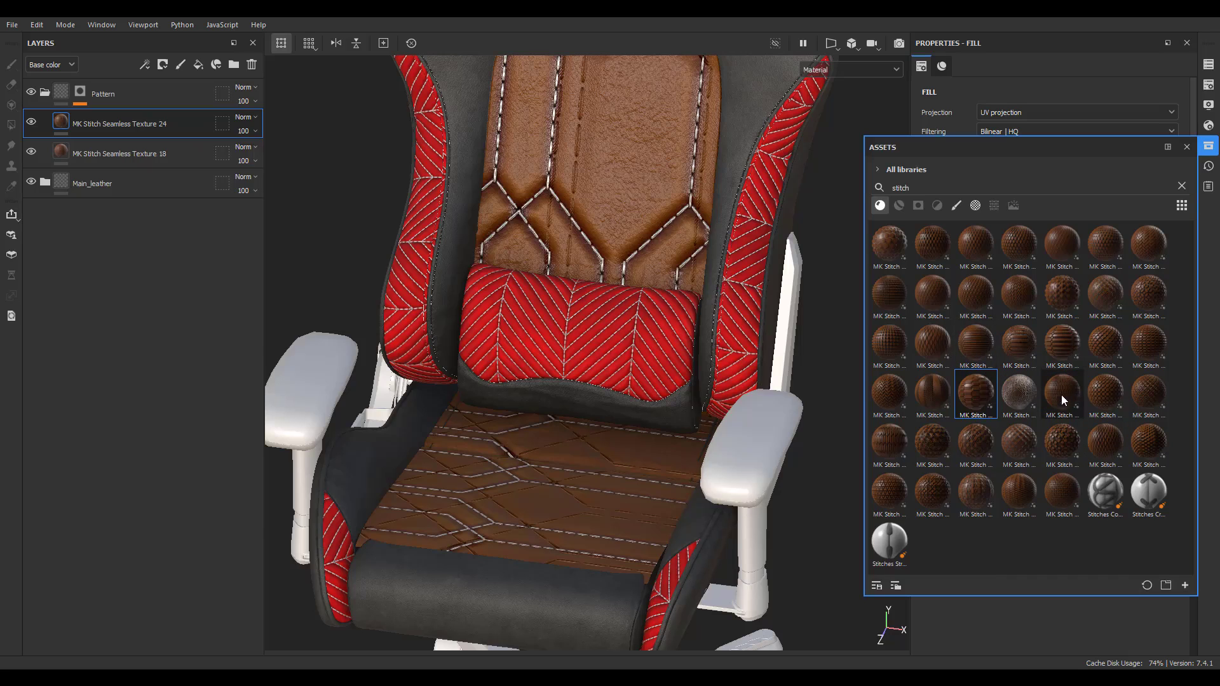
{"action": "left_click_drag", "start_coordinate": [1061, 395], "coordinate": [130, 121]}
{"action": "left_click_drag", "start_coordinate": [1018, 245], "coordinate": [205, 117]}
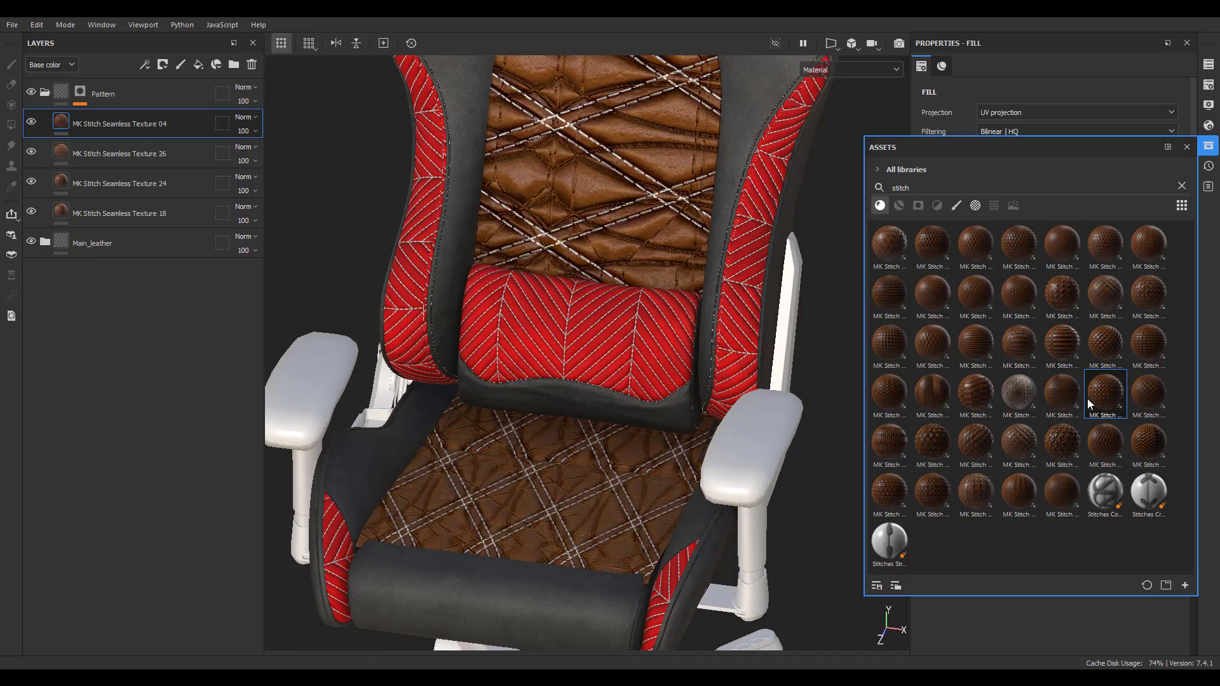
{"action": "left_click_drag", "start_coordinate": [118, 116], "coordinate": [118, 117]}
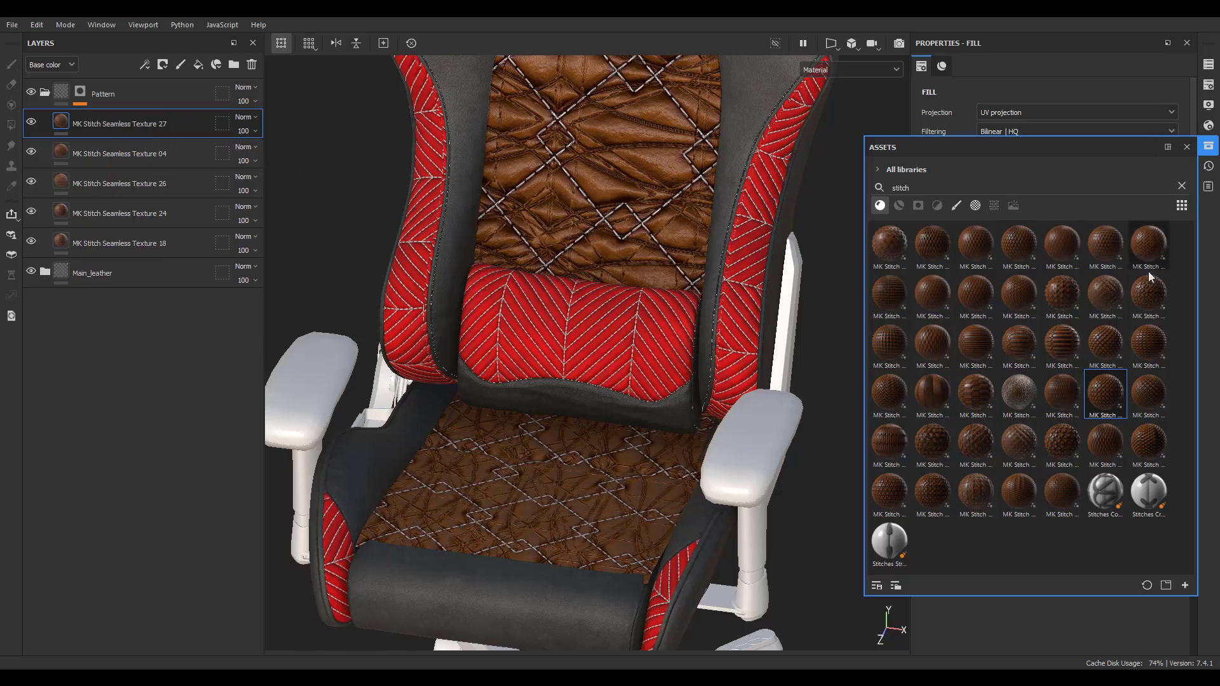
{"action": "left_click_drag", "start_coordinate": [1147, 343], "coordinate": [188, 113]}
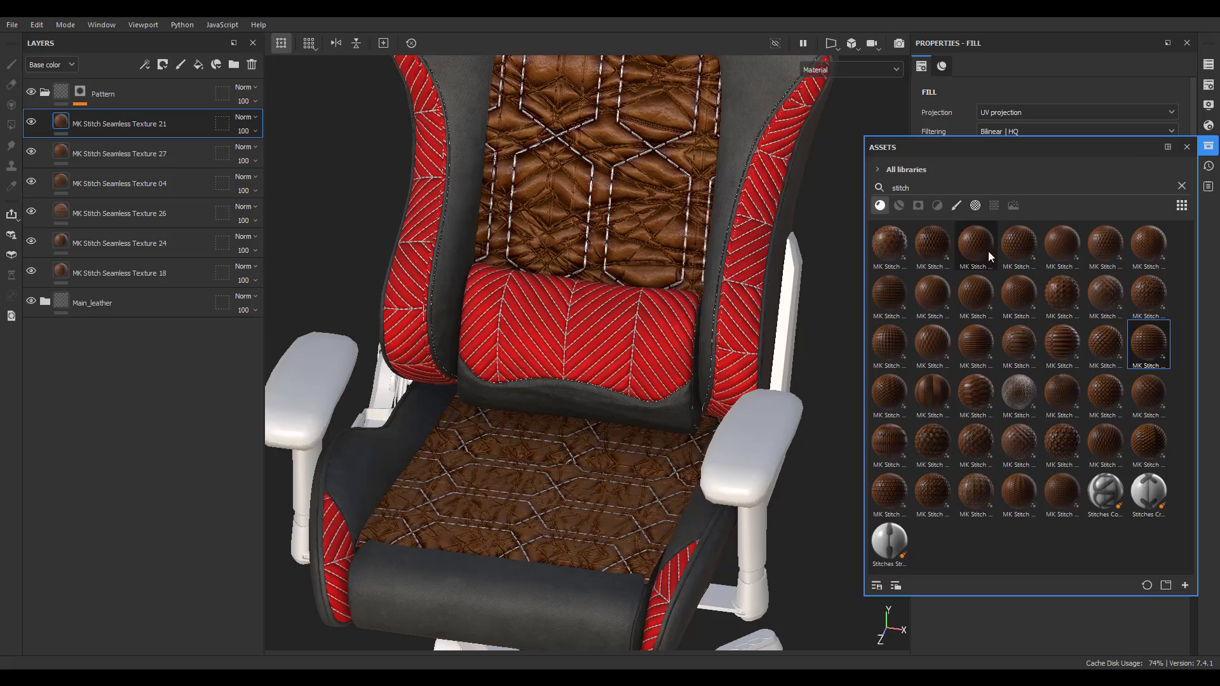
{"action": "left_click", "coordinate": [1183, 149]}
Step: Hide all stitch layers in the Pattern folder except MK Stitch Seamless Texture 18 and set that layer to Tri-planar projection
{"action": "left_click_drag", "start_coordinate": [580, 286], "coordinate": [608, 306], "text": "alt"}
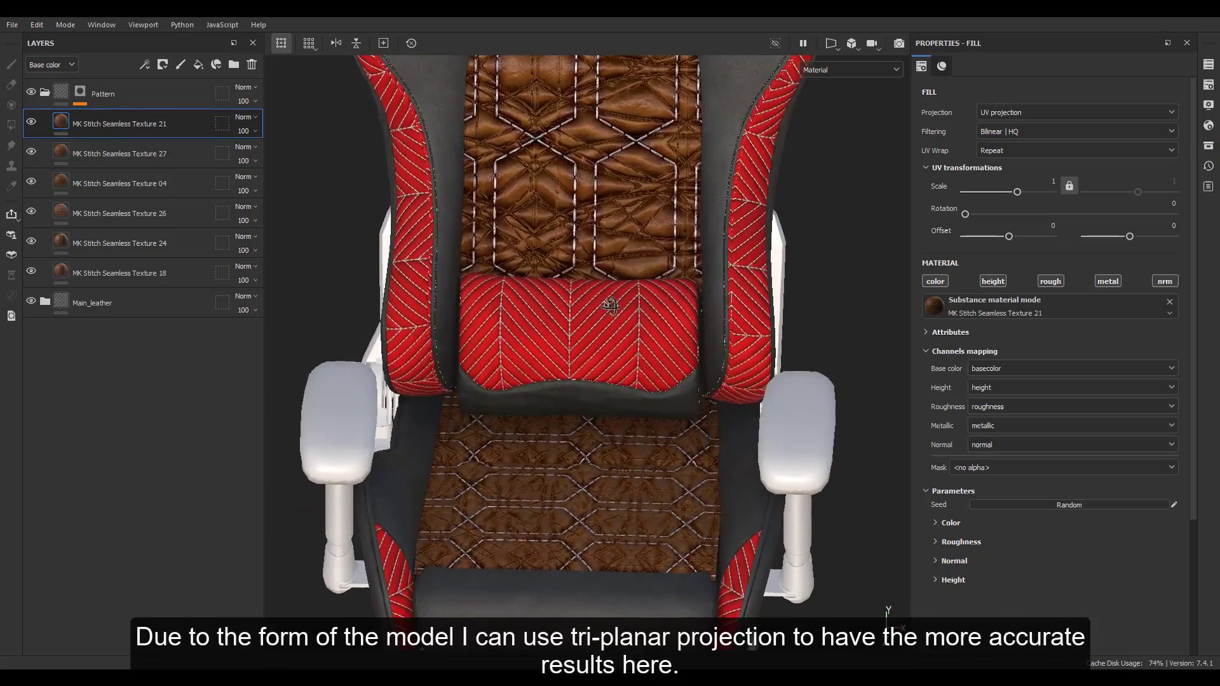
{"action": "left_click", "coordinate": [32, 243]}
{"action": "left_click", "coordinate": [106, 273]}
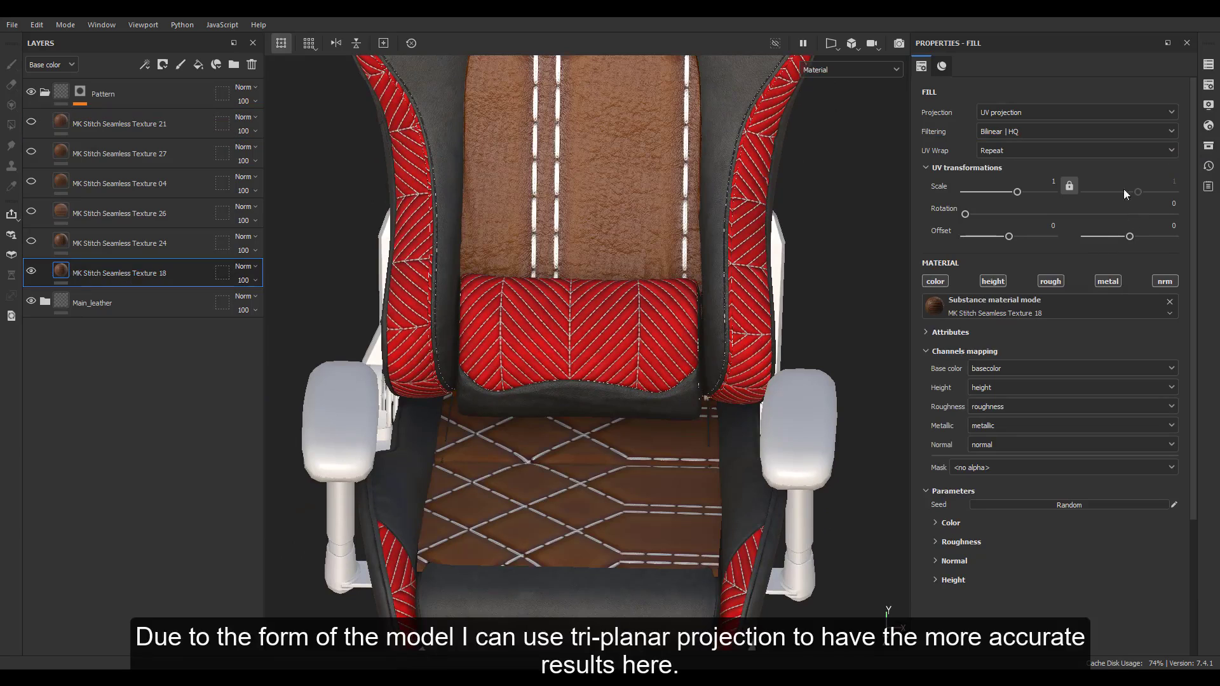
{"action": "left_click", "coordinate": [1008, 110]}
{"action": "left_click", "coordinate": [813, 265]}
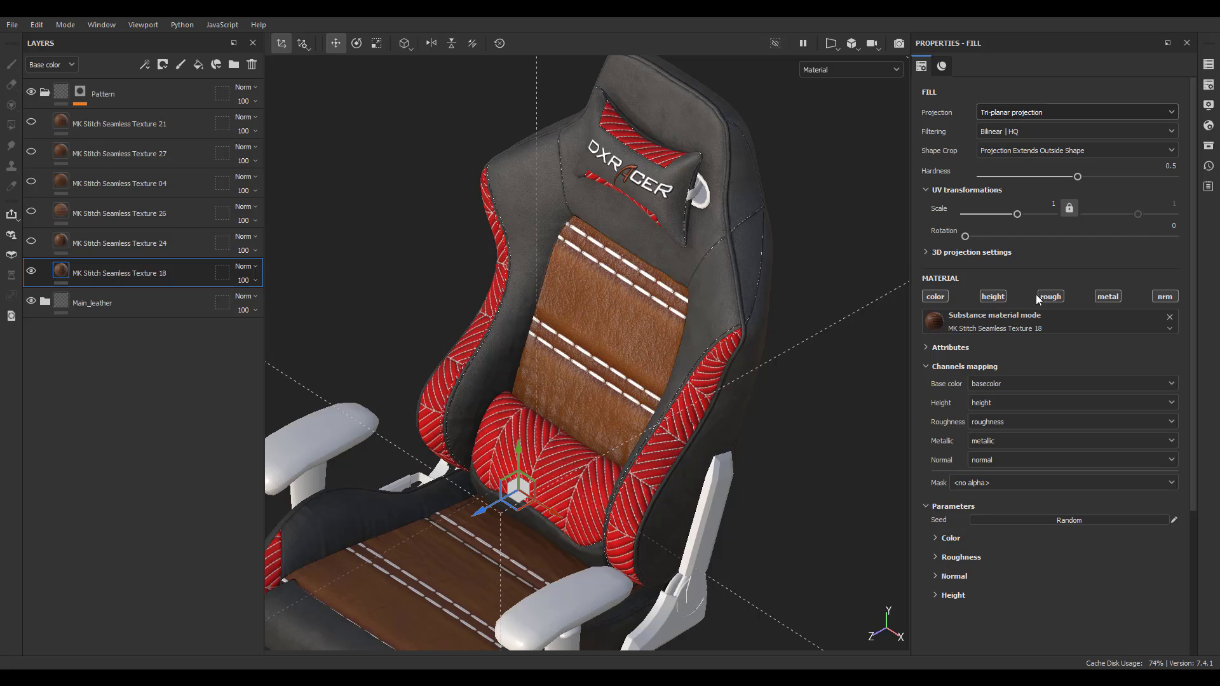
Step: Set the MK Stitch Seamless Texture 18 layer's rotation to 90 and its scale to 5
{"action": "left_click", "coordinate": [1172, 226]}
{"action": "type", "text": "90"}
{"action": "key", "text": "Return"}
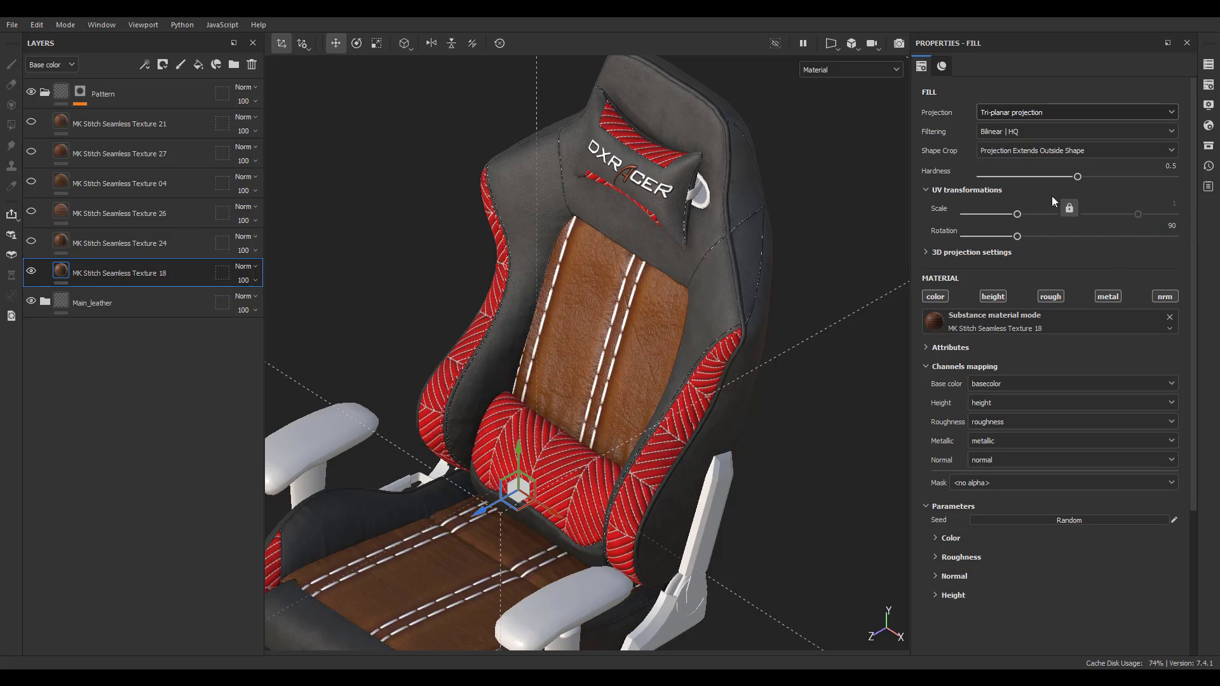
{"action": "type", "text": "5"}
{"action": "key", "text": "Return"}
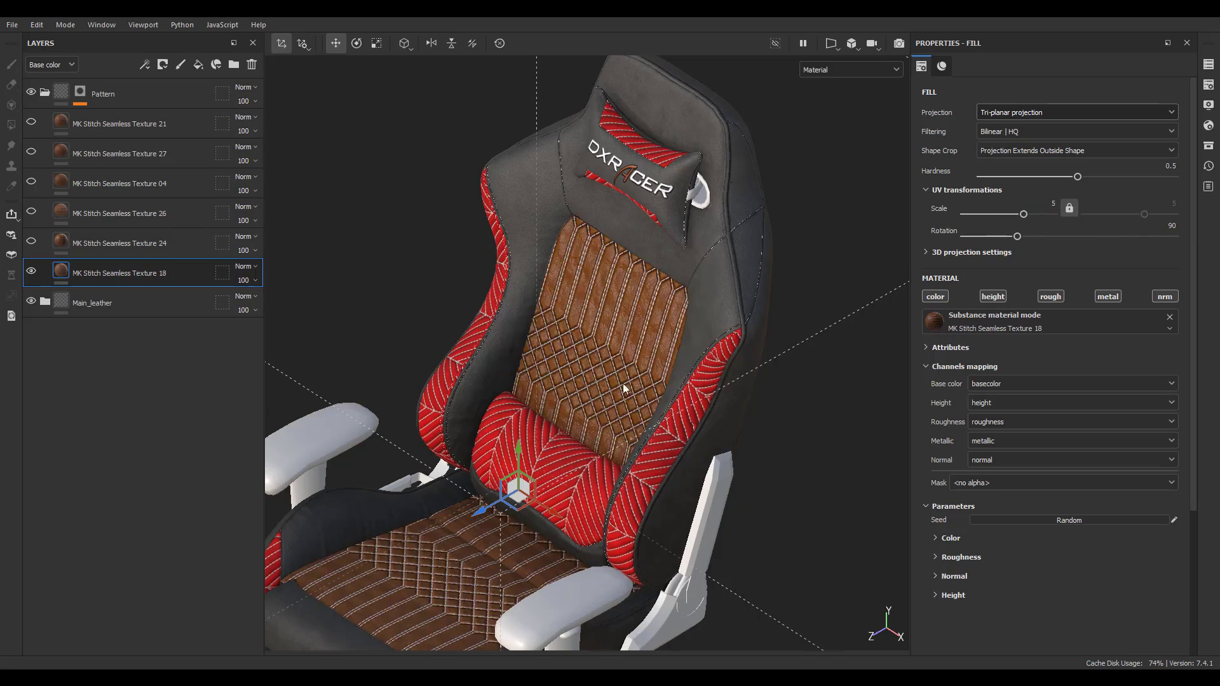
Step: Set the Texture 18 layer's scale to 4 and lower its projection to position the stitch pattern on the backrest
{"action": "left_click_drag", "start_coordinate": [622, 383], "coordinate": [758, 277], "text": "alt"}
{"action": "scroll", "coordinate": [605, 340], "scroll_direction": "up", "scroll_amount": 2}
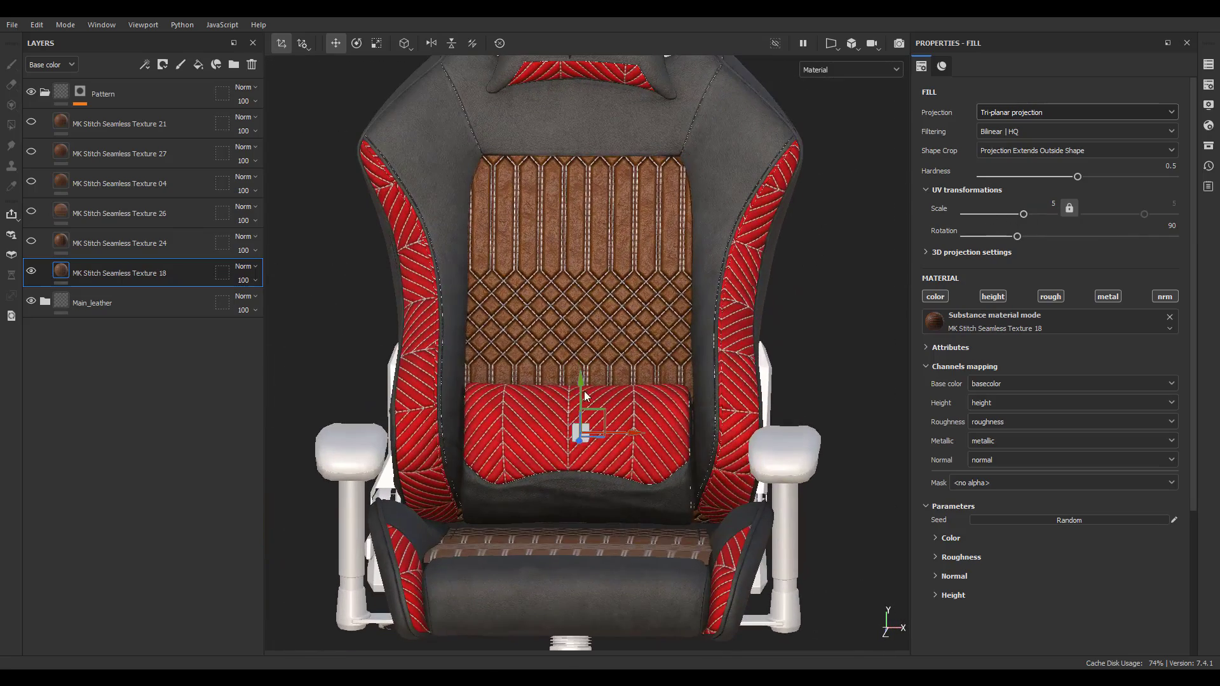
{"action": "left_click_drag", "start_coordinate": [580, 399], "coordinate": [607, 448]}
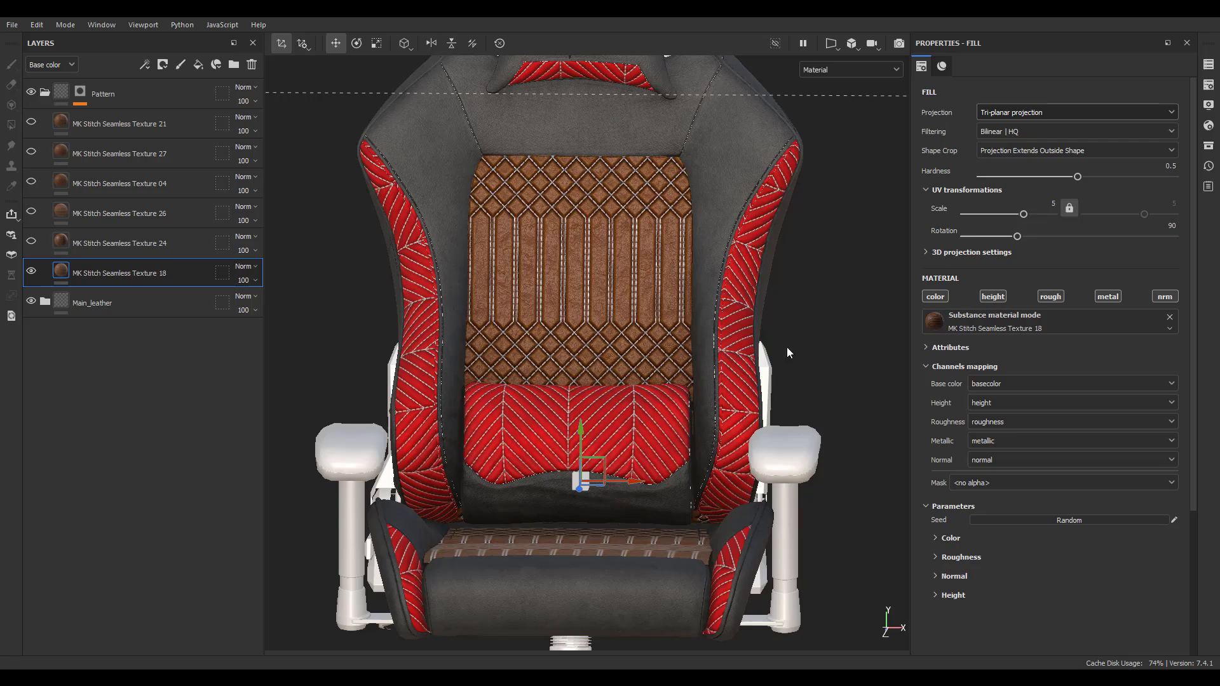
{"action": "left_click_drag", "start_coordinate": [1023, 214], "coordinate": [1047, 213]}
{"action": "type", "text": "4"}
{"action": "key", "text": "Return"}
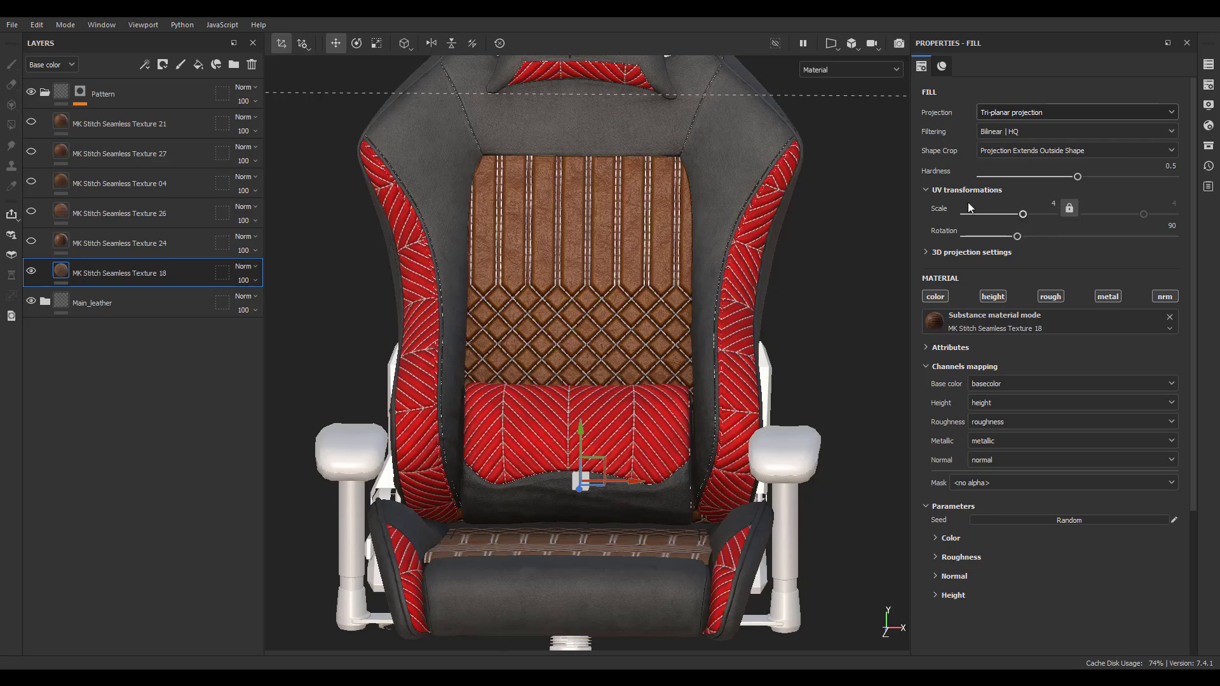
{"action": "left_click_drag", "start_coordinate": [582, 437], "coordinate": [611, 501]}
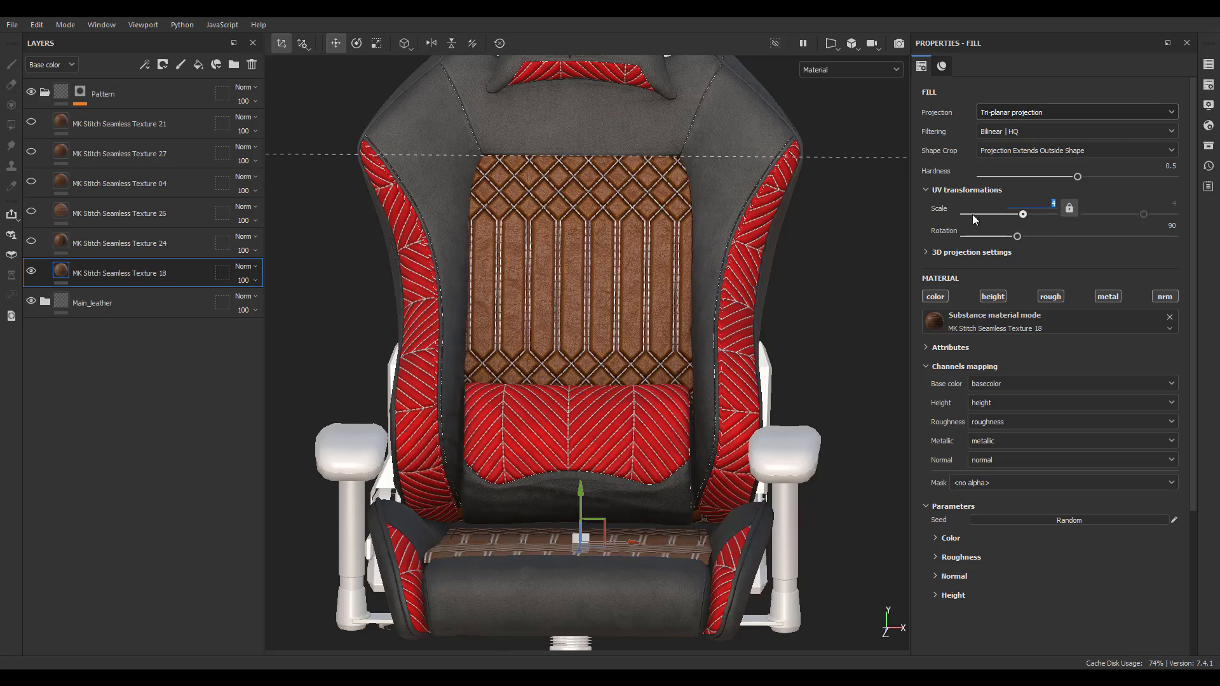
Step: Set the Texture 18 layer's scale to 3 and shift its projection to align the pattern on the backrest and seat
{"action": "key", "text": "Return"}
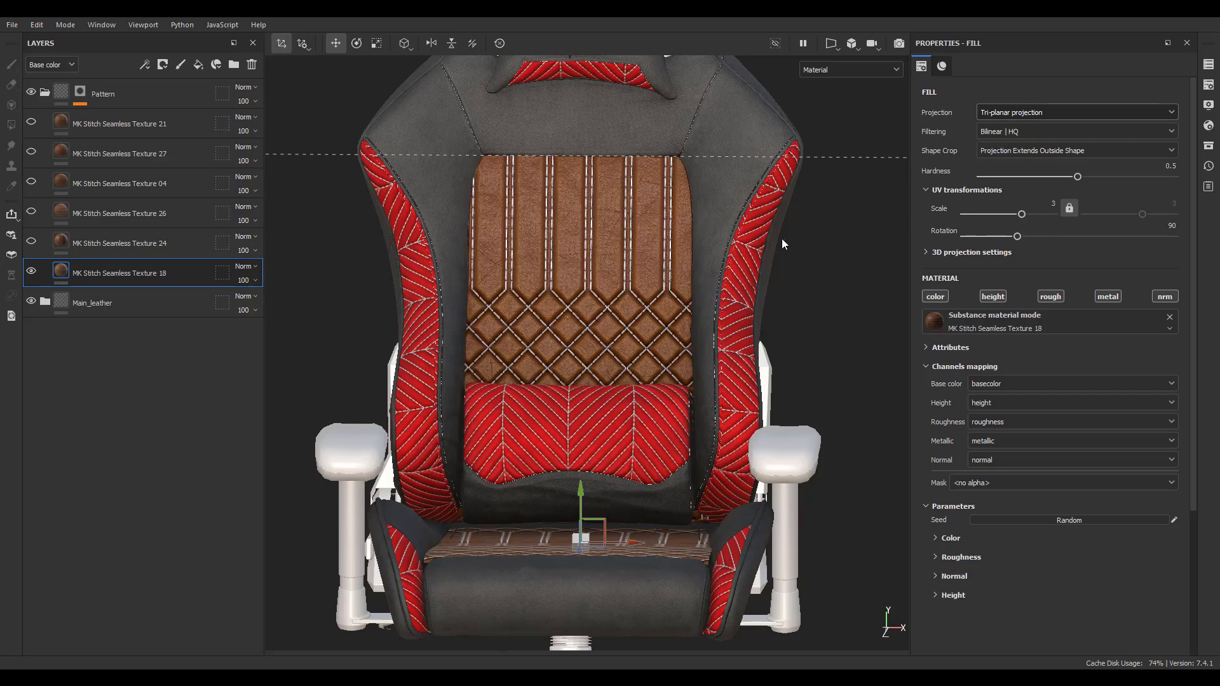
{"action": "mouse_move", "coordinate": [581, 495]}
{"action": "left_mouse_down"}
{"action": "mouse_move", "coordinate": [574, 563]}
{"action": "mouse_move", "coordinate": [584, 576]}
{"action": "mouse_move", "coordinate": [590, 545]}
{"action": "mouse_move", "coordinate": [577, 573]}
{"action": "mouse_move", "coordinate": [569, 517]}
{"action": "mouse_move", "coordinate": [601, 604]}
{"action": "mouse_move", "coordinate": [520, 599]}
{"action": "mouse_move", "coordinate": [565, 547]}
{"action": "mouse_move", "coordinate": [580, 496]}
{"action": "mouse_move", "coordinate": [625, 585]}
{"action": "mouse_move", "coordinate": [554, 603]}
{"action": "mouse_move", "coordinate": [585, 564]}
{"action": "mouse_move", "coordinate": [581, 482]}
{"action": "left_mouse_up"}
{"action": "key", "text": "r"}
{"action": "left_click_drag", "start_coordinate": [538, 518], "coordinate": [506, 529]}
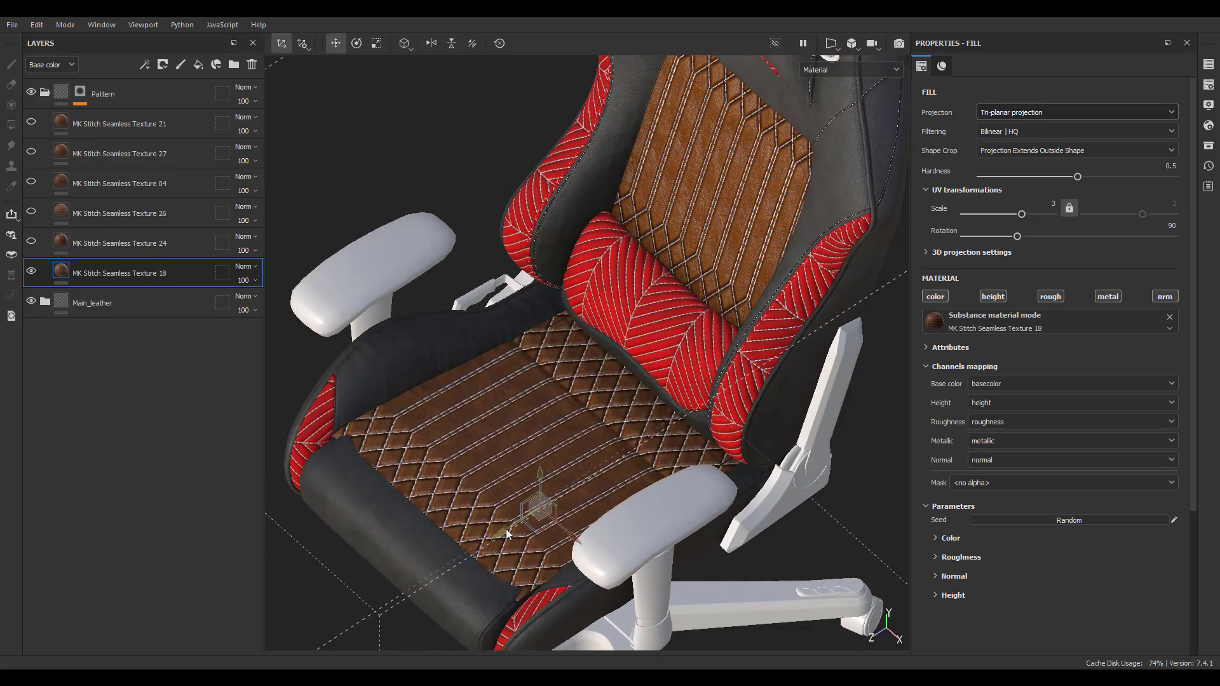
{"action": "left_click_drag", "start_coordinate": [682, 473], "coordinate": [648, 457], "text": "alt"}
Step: Show the MK Stitch Seamless Texture 24 layer instead of Texture 18 and set it to Tri-planar projection
{"action": "left_click", "coordinate": [31, 272]}
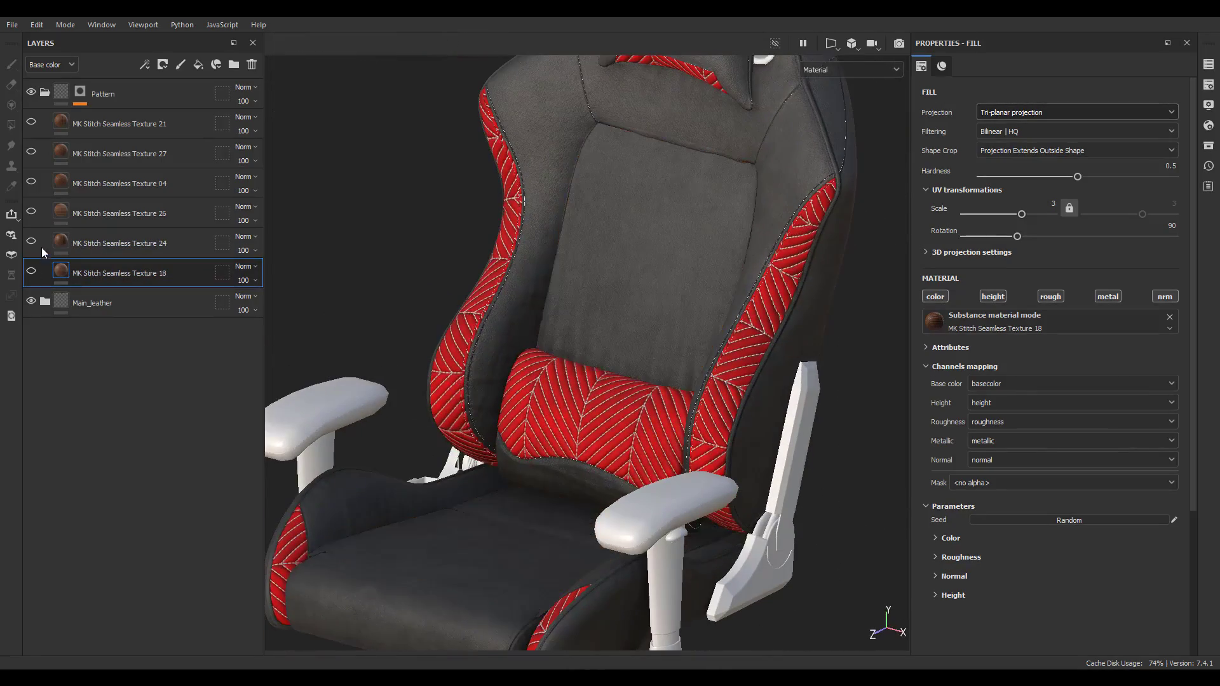
{"action": "left_click", "coordinate": [31, 241]}
{"action": "left_click_drag", "start_coordinate": [352, 317], "coordinate": [719, 352], "text": "alt"}
{"action": "left_click", "coordinate": [1057, 114]}
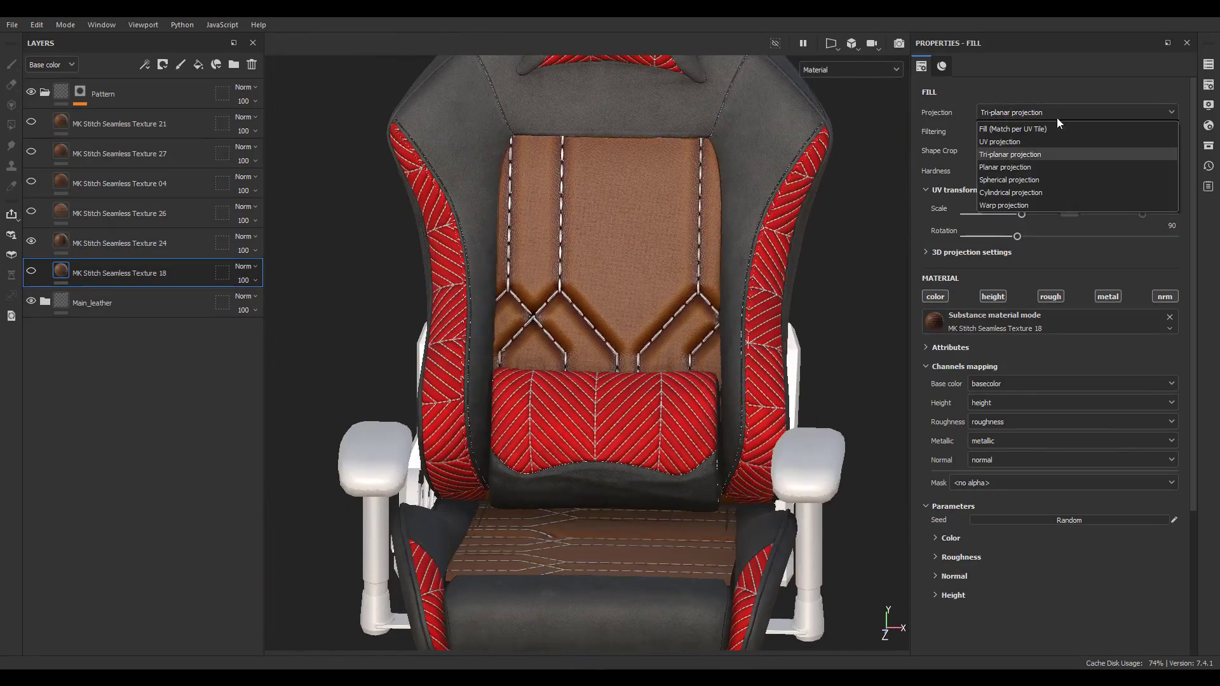
{"action": "left_click", "coordinate": [107, 233]}
{"action": "left_click", "coordinate": [107, 235]}
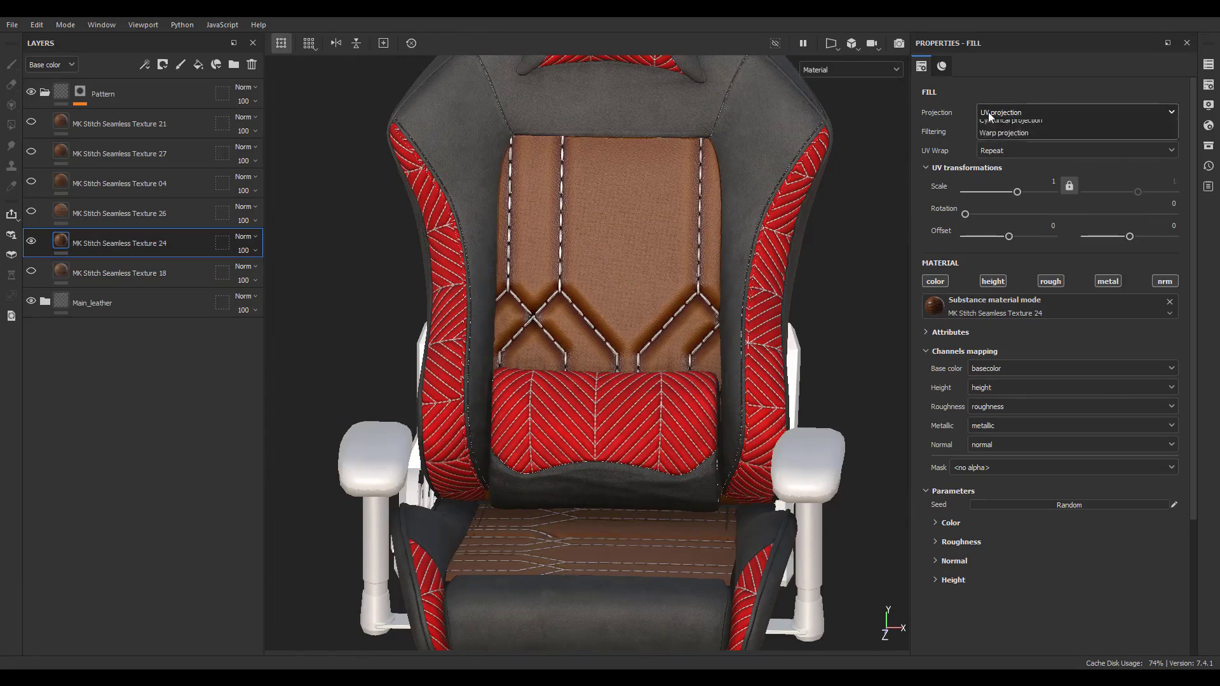
{"action": "left_click", "coordinate": [988, 112]}
{"action": "left_click", "coordinate": [1018, 156]}
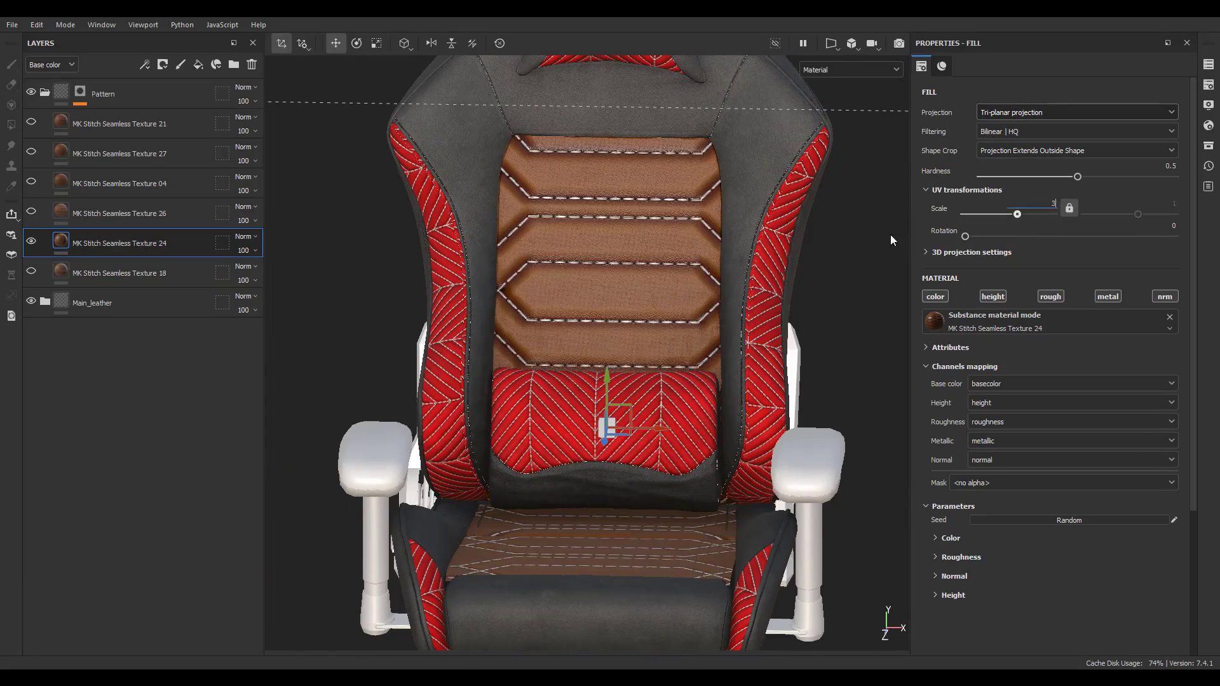
Step: Set the MK Stitch Seamless Texture 24 layer's scale to 3 and its rotation to 90
{"action": "key", "text": "Return"}
{"action": "left_click_drag", "start_coordinate": [708, 318], "coordinate": [708, 350], "text": "alt"}
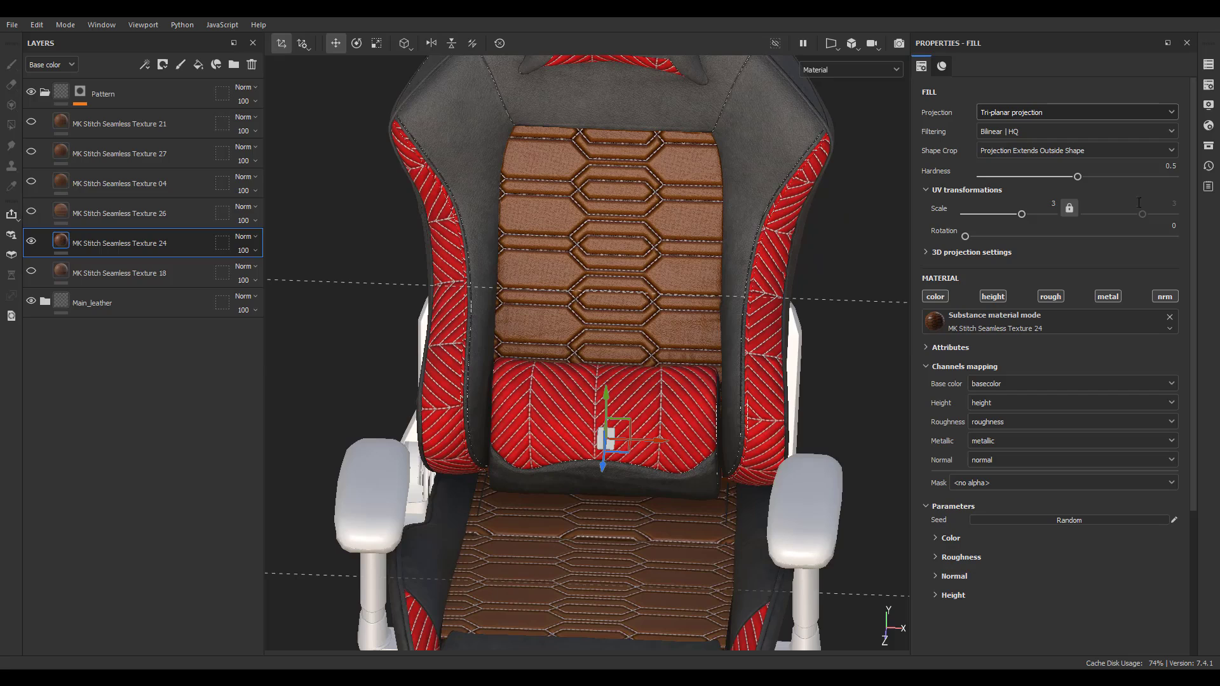
{"action": "left_click", "coordinate": [1172, 225]}
{"action": "type", "text": "90"}
{"action": "key", "text": "Return"}
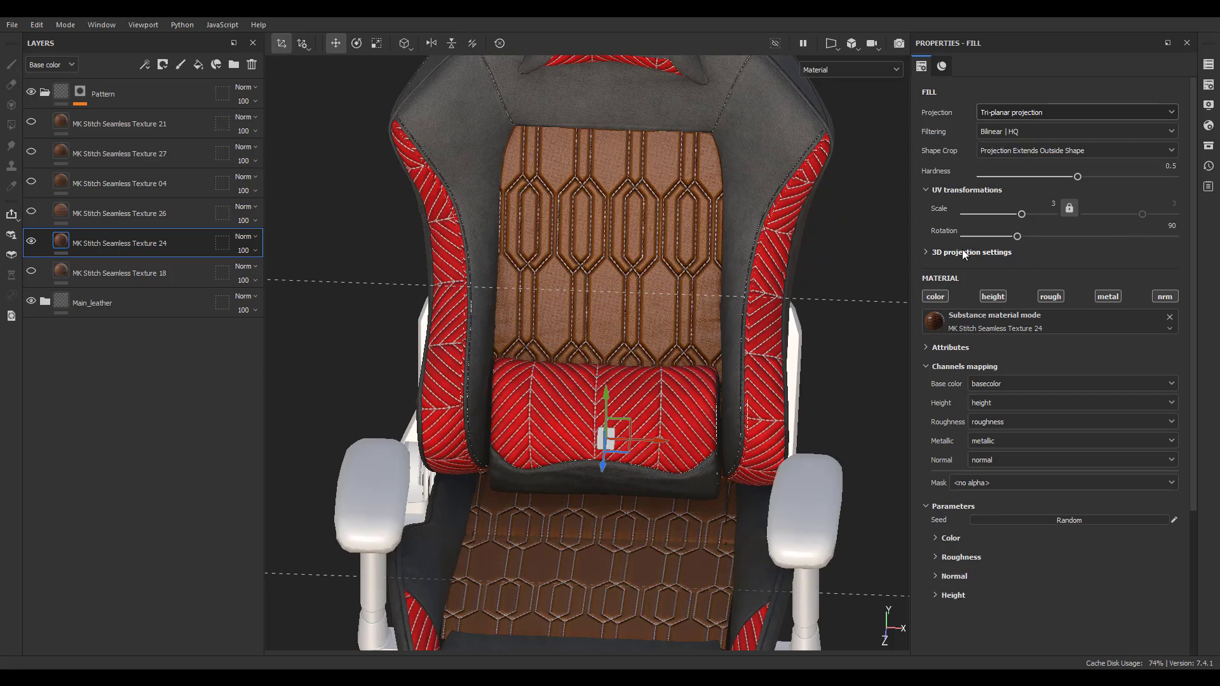
Step: Shift the Texture 24 layer's projection sideways and vertically to centre the pattern on the backrest
{"action": "mouse_move", "coordinate": [654, 443]}
{"action": "left_mouse_down"}
{"action": "mouse_move", "coordinate": [707, 445]}
{"action": "mouse_move", "coordinate": [645, 443]}
{"action": "left_mouse_up"}
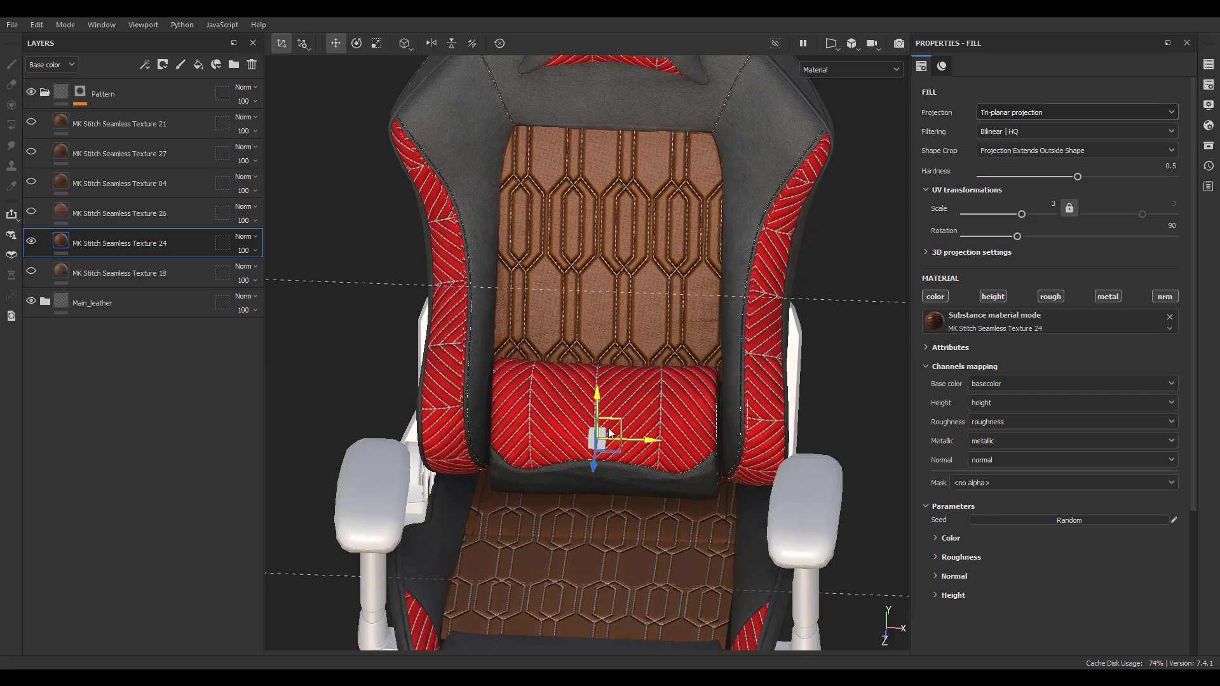
{"action": "left_click_drag", "start_coordinate": [591, 394], "coordinate": [665, 305]}
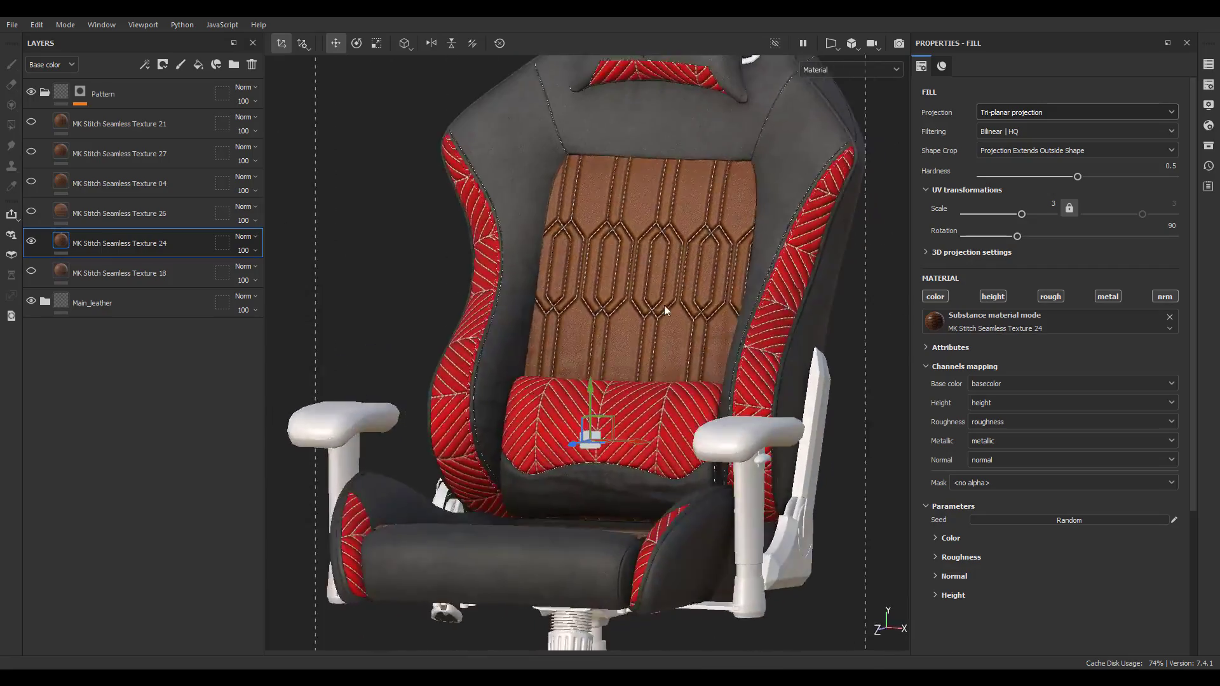
{"action": "right_click_drag", "start_coordinate": [665, 305], "coordinate": [643, 416], "text": "alt"}
{"action": "left_click_drag", "start_coordinate": [643, 417], "coordinate": [530, 221], "text": "alt"}
{"action": "right_click_drag", "start_coordinate": [530, 221], "coordinate": [390, 235], "text": "alt"}
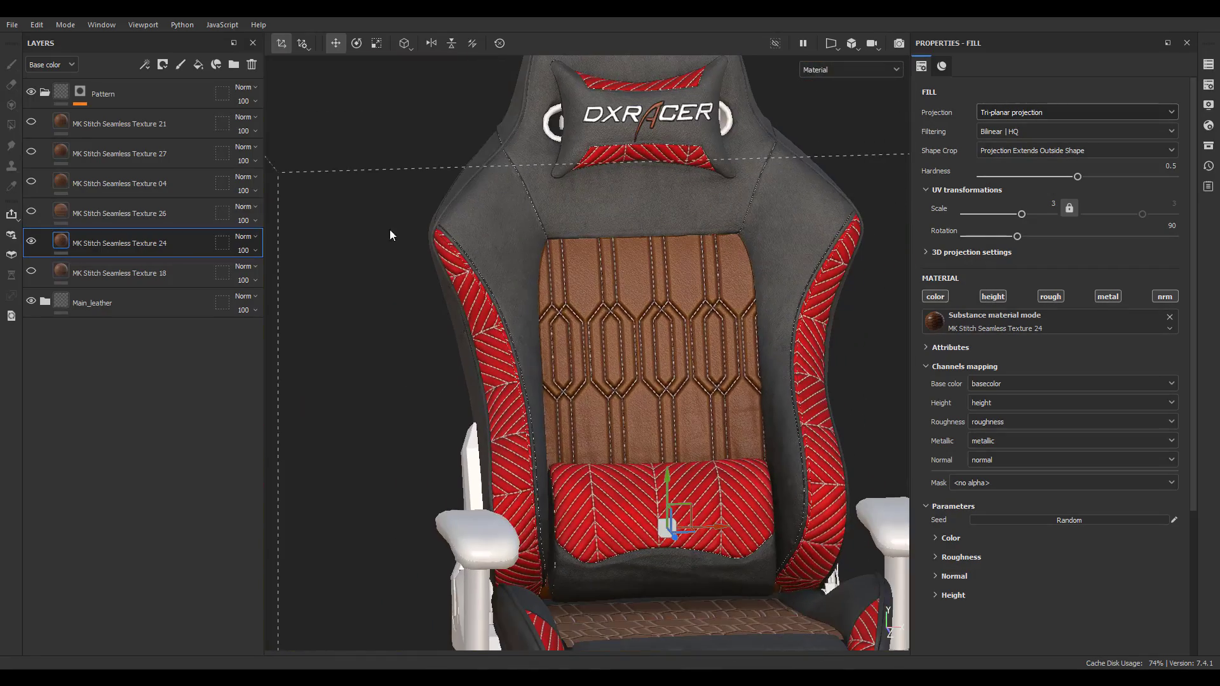
Step: Delete the MK Stitch Seamless Texture 24 layer and give the Texture 26 layer a scale of 3 with Tri-planar projection
{"action": "left_click", "coordinate": [254, 66]}
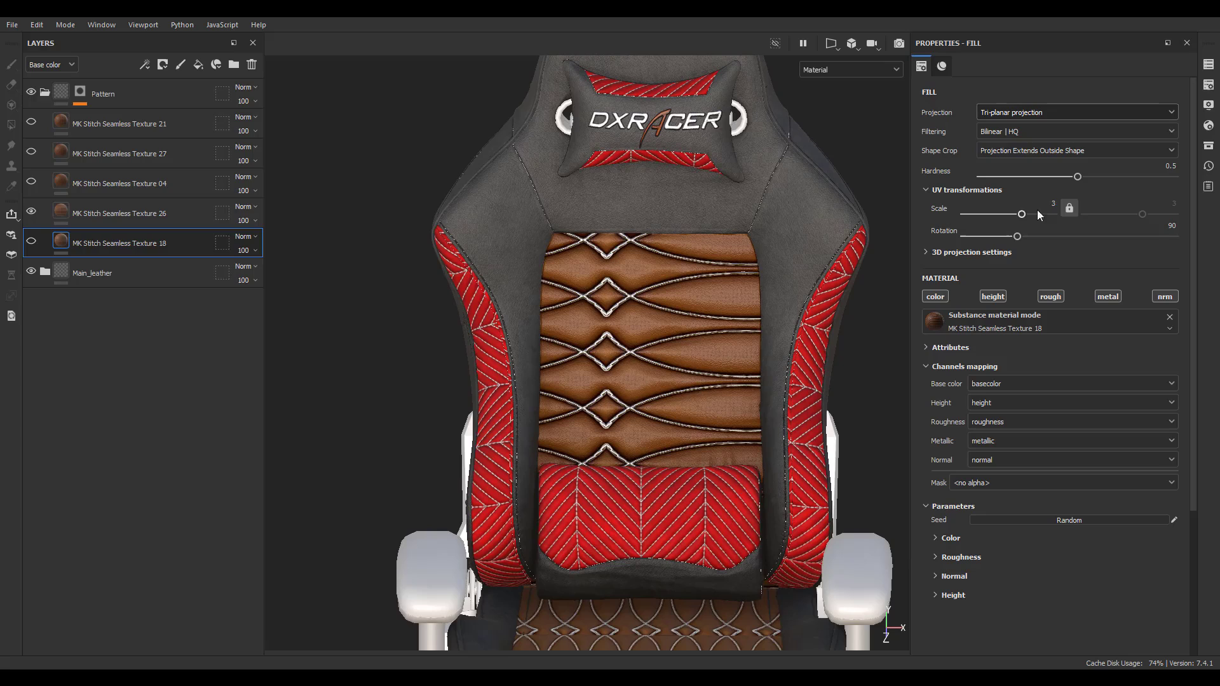
{"action": "key", "text": "Up"}
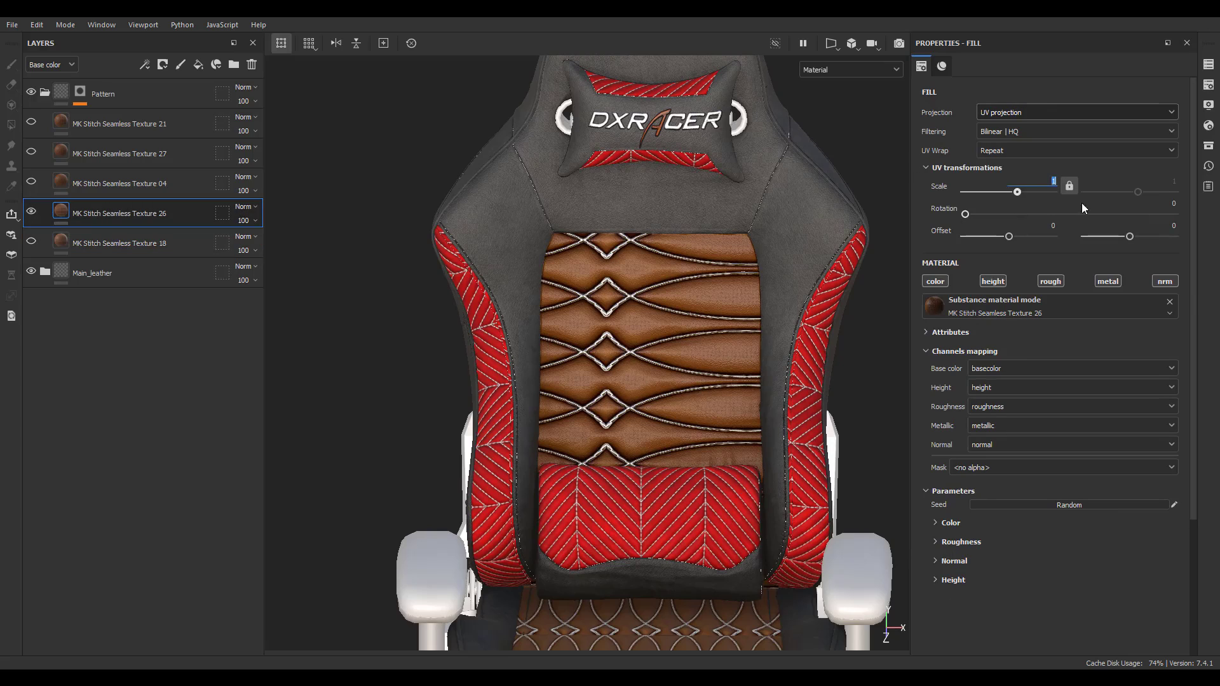
{"action": "type", "text": "3"}
{"action": "key", "text": "Return"}
{"action": "left_click", "coordinate": [1042, 113]}
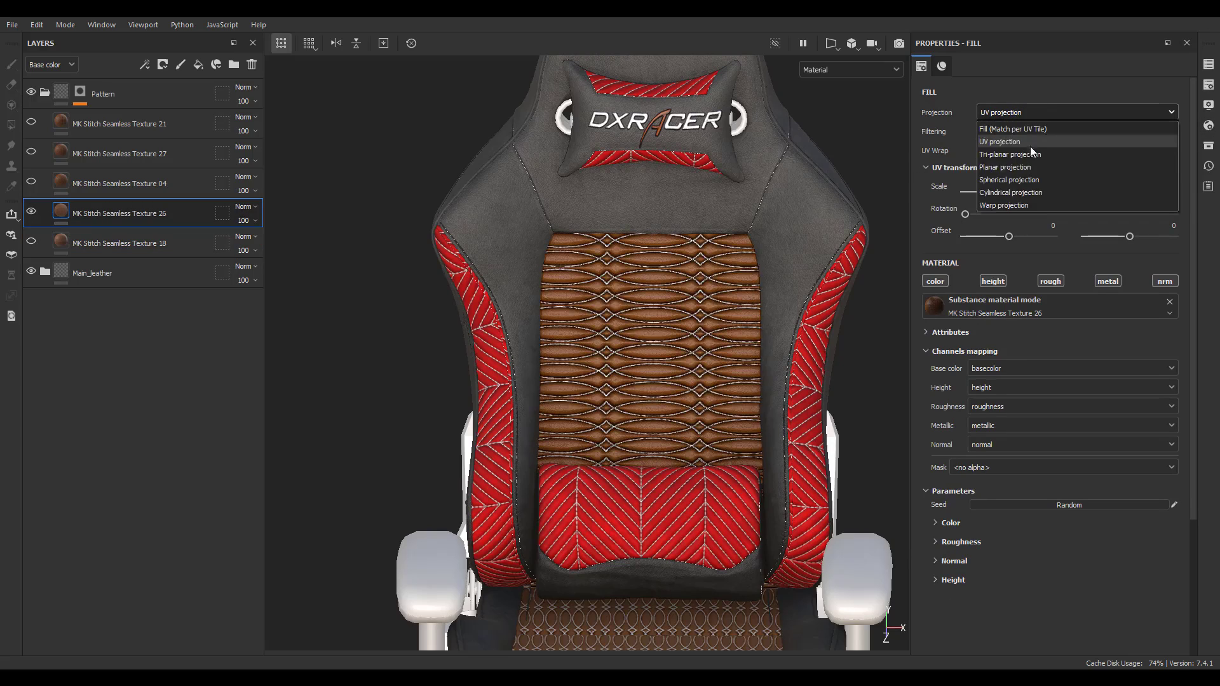
{"action": "left_click", "coordinate": [1020, 156]}
Step: Set the Texture 26 layer's scale to 2 and lower its projection to reposition the pattern on the backrest
{"action": "left_click_drag", "start_coordinate": [764, 379], "coordinate": [610, 419], "text": "alt"}
{"action": "type", "text": "2"}
{"action": "key", "text": "Return"}
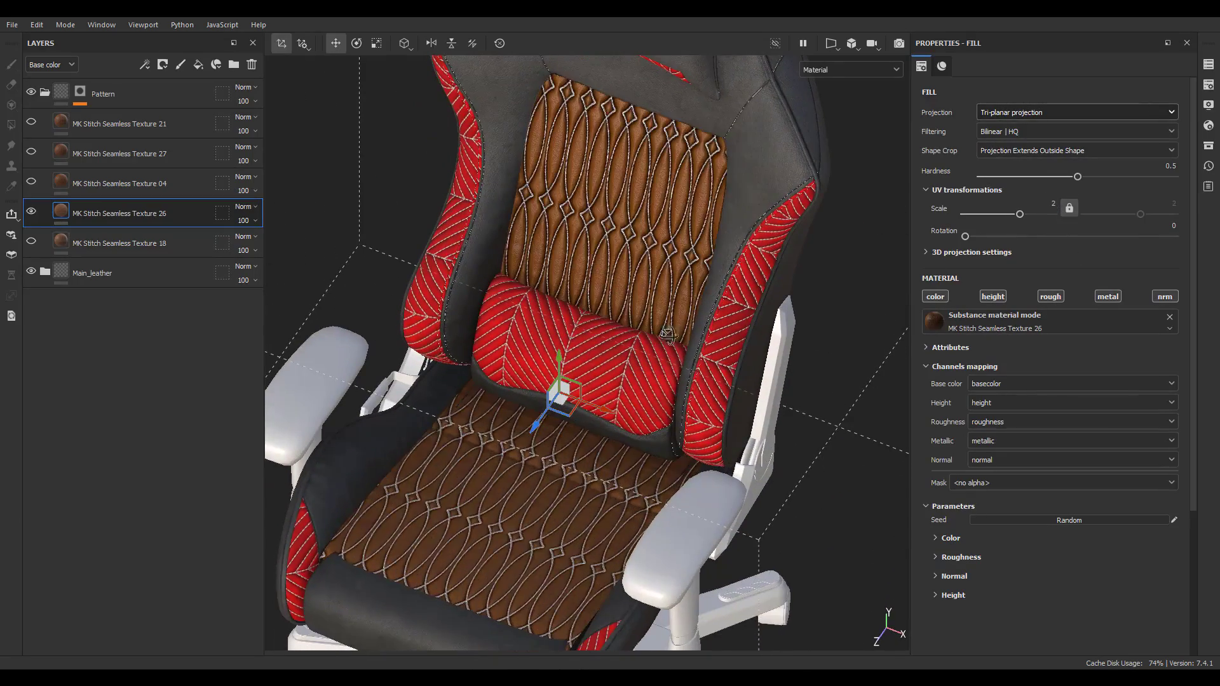
{"action": "left_click_drag", "start_coordinate": [666, 335], "coordinate": [632, 465], "text": "alt"}
{"action": "left_click_drag", "start_coordinate": [572, 372], "coordinate": [605, 400]}
{"action": "left_click_drag", "start_coordinate": [635, 358], "coordinate": [647, 422], "text": "alt"}
Step: Set the MK Stitch Seamless Texture 26 layer's rotation to 90
{"action": "type", "text": "9"}
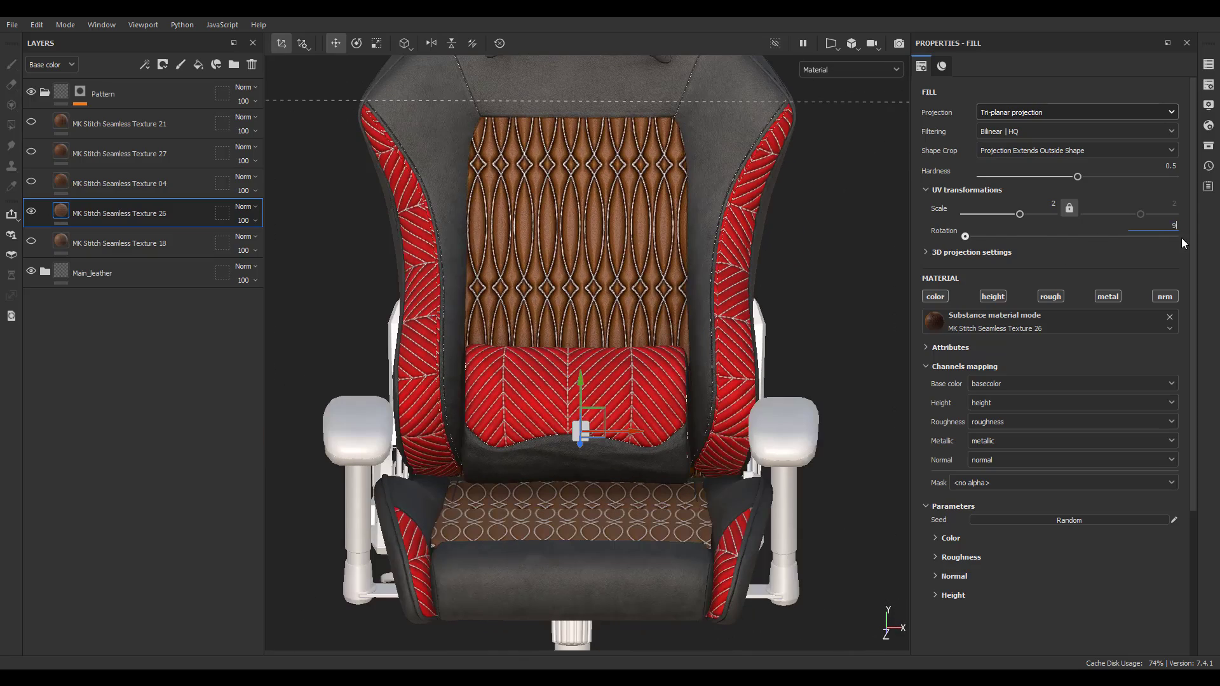
{"action": "type", "text": "0"}
{"action": "key", "text": "Return"}
{"action": "left_click_drag", "start_coordinate": [662, 299], "coordinate": [654, 406], "text": "alt"}
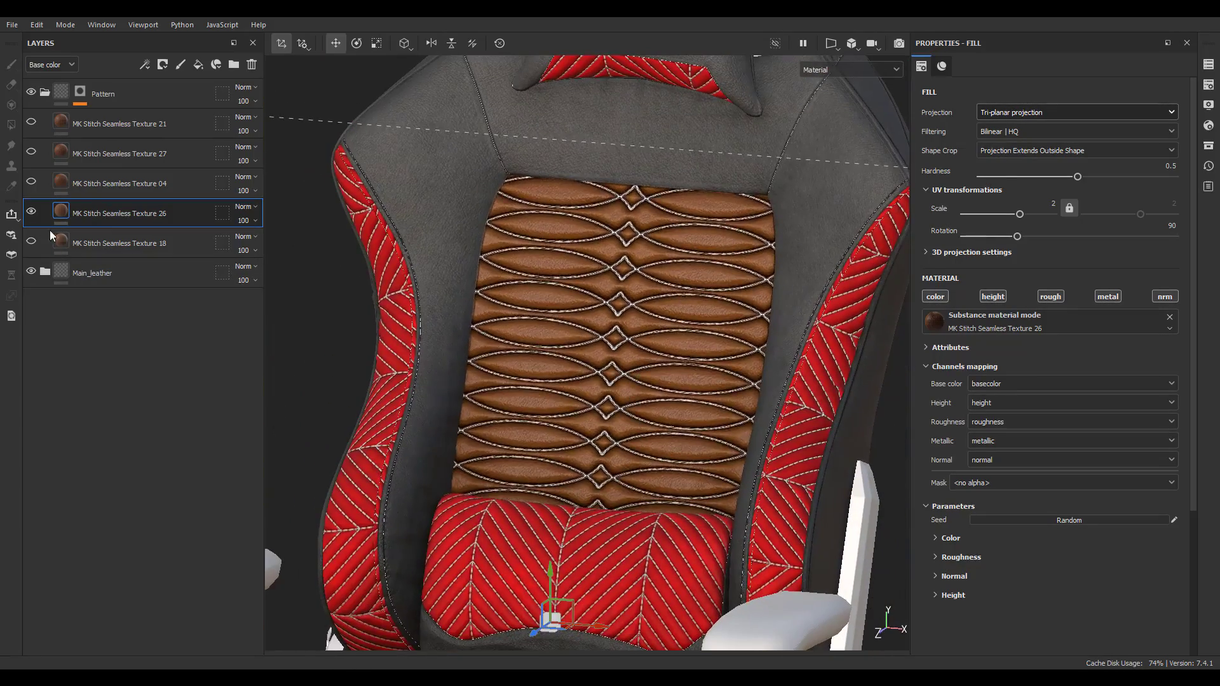
Step: Hide the Texture 26 layer, show MK Stitch Seamless Texture 04 and give it Tri-planar projection
{"action": "left_click", "coordinate": [31, 211]}
{"action": "left_click", "coordinate": [31, 182]}
{"action": "left_click", "coordinate": [127, 184]}
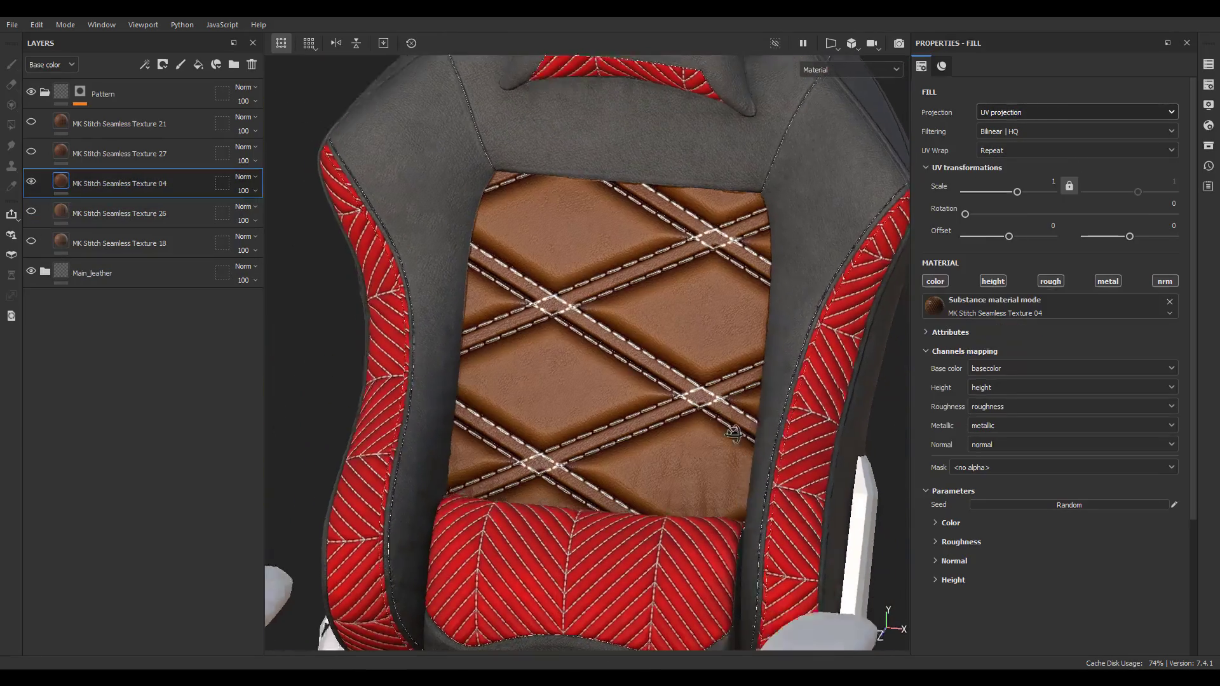
{"action": "scroll", "coordinate": [734, 433], "scroll_direction": "down", "scroll_amount": 4}
{"action": "middle_click_drag", "start_coordinate": [733, 434], "coordinate": [733, 267], "text": "alt"}
{"action": "left_click", "coordinate": [1073, 111]}
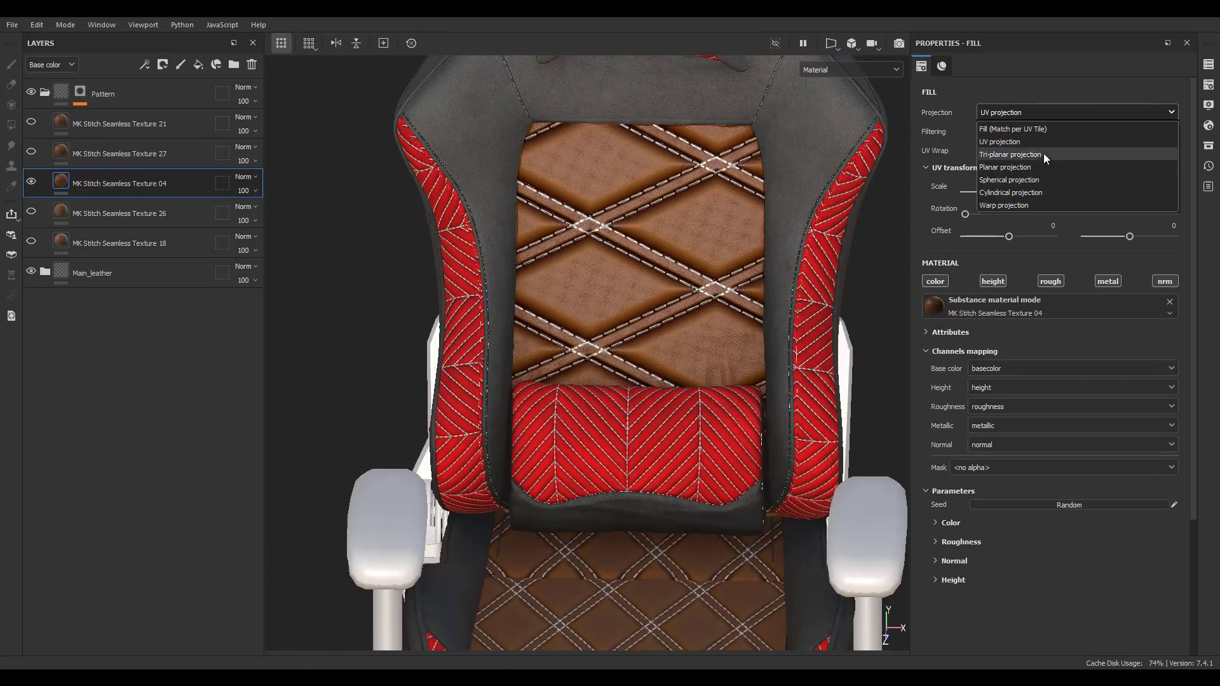
{"action": "left_click", "coordinate": [1009, 155]}
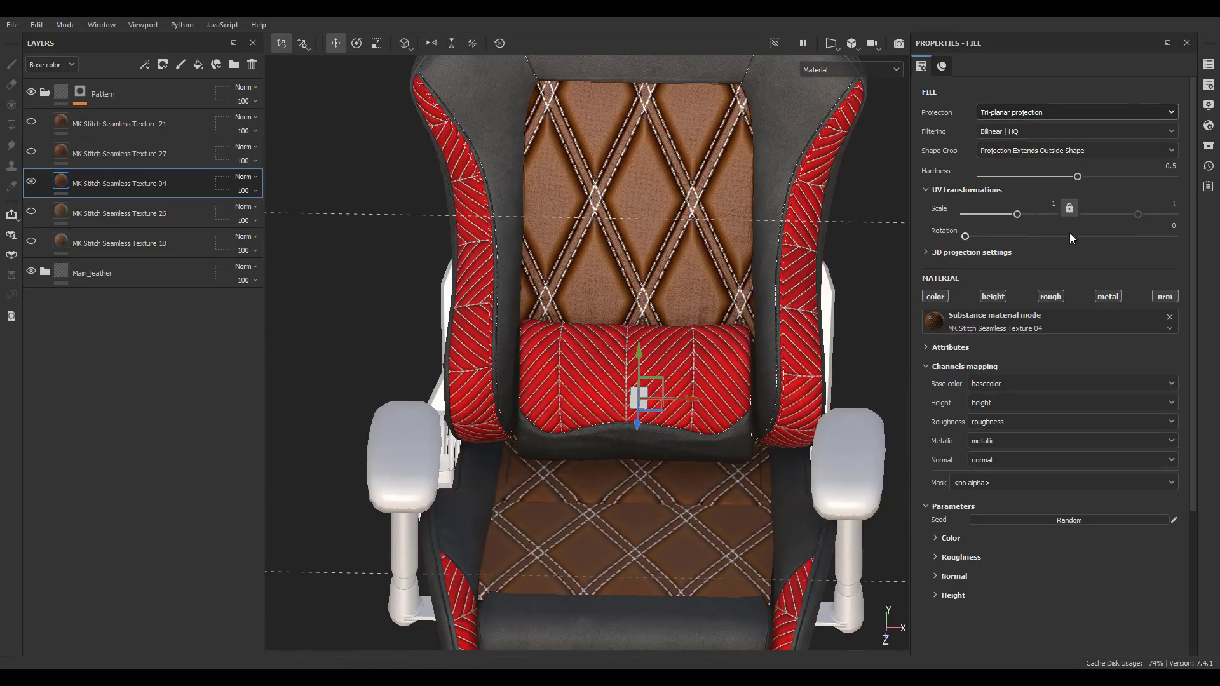
Step: Try scales of 3 and 2 on the Texture 04 layer and check the diamond pattern on the chair
{"action": "type", "text": "3"}
{"action": "key", "text": "Return"}
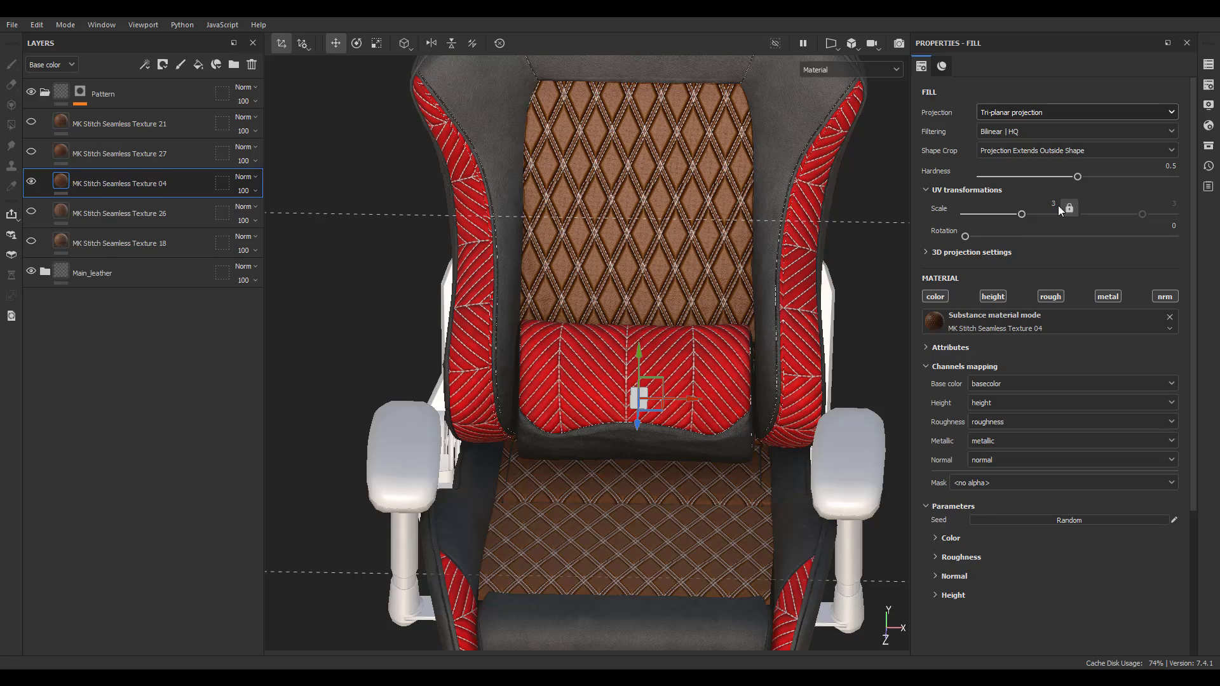
{"action": "type", "text": "2"}
{"action": "key", "text": "Return"}
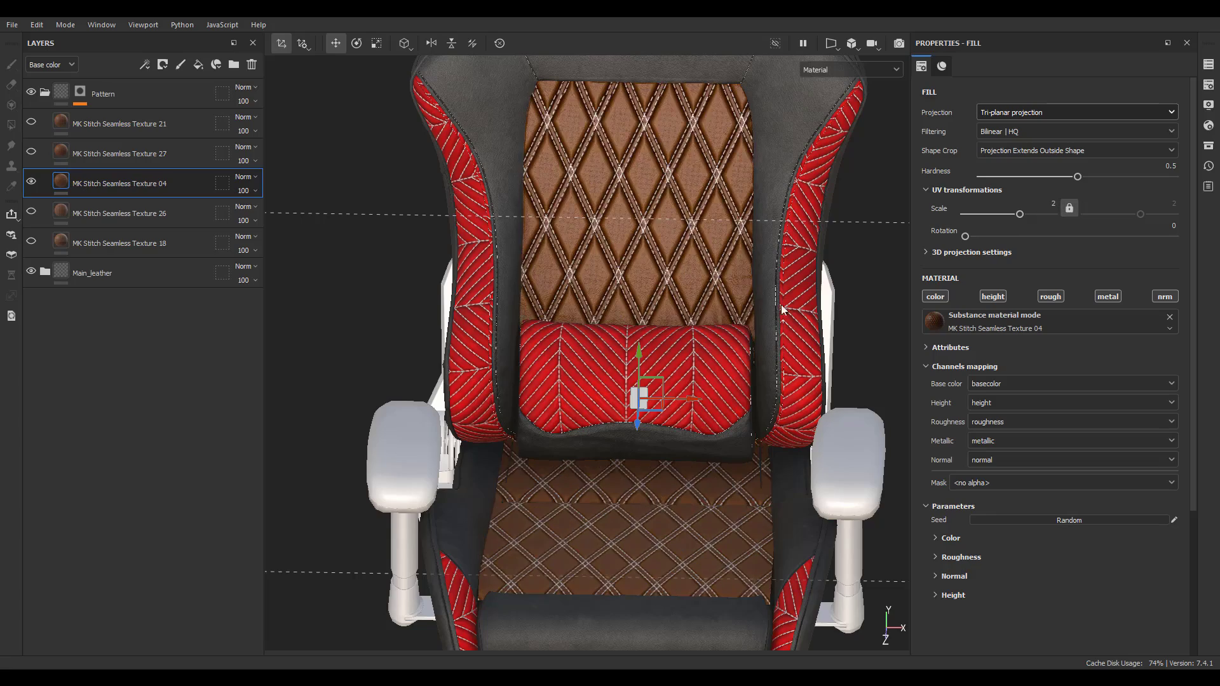
{"action": "left_click_drag", "start_coordinate": [781, 309], "coordinate": [310, 276], "text": "alt"}
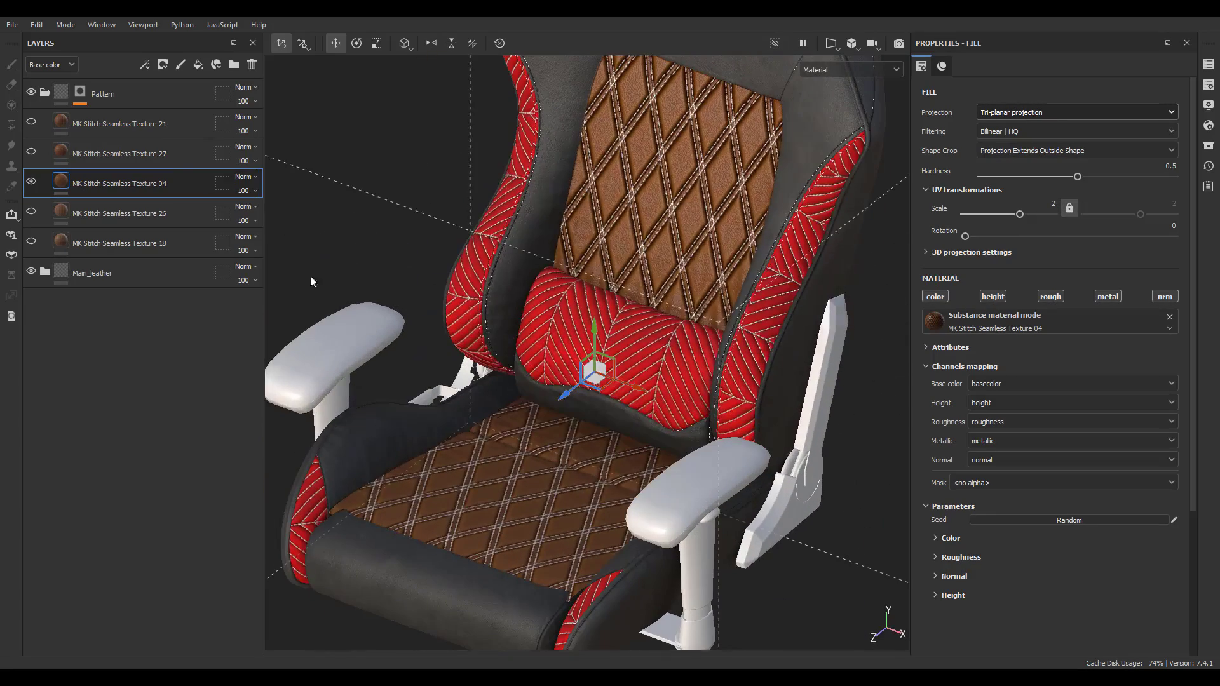
Step: Delete the Texture 04 layer, show MK Stitch Seamless Texture 27 and set its scale to 3
{"action": "left_click", "coordinate": [252, 64]}
{"action": "left_click", "coordinate": [31, 151]}
{"action": "left_click", "coordinate": [132, 154]}
{"action": "left_click_drag", "start_coordinate": [571, 279], "coordinate": [696, 282], "text": "alt"}
{"action": "type", "text": "3"}
{"action": "key", "text": "Return"}
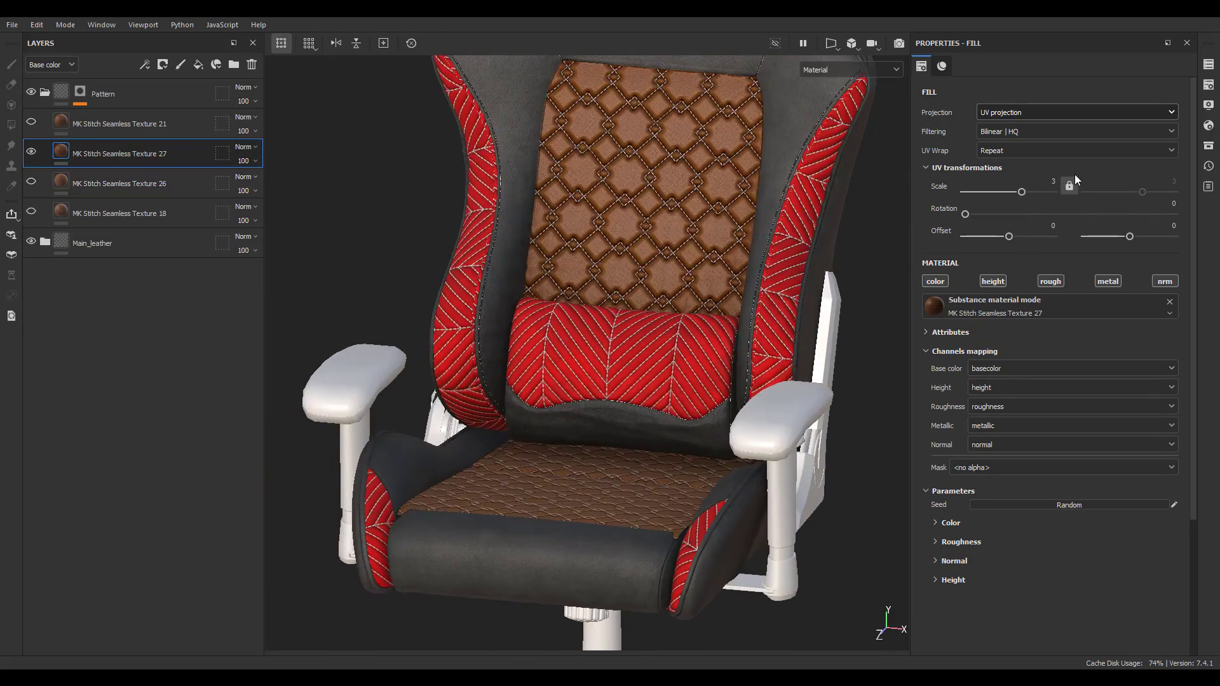
{"action": "left_click_drag", "start_coordinate": [600, 272], "coordinate": [490, 272], "text": "alt"}
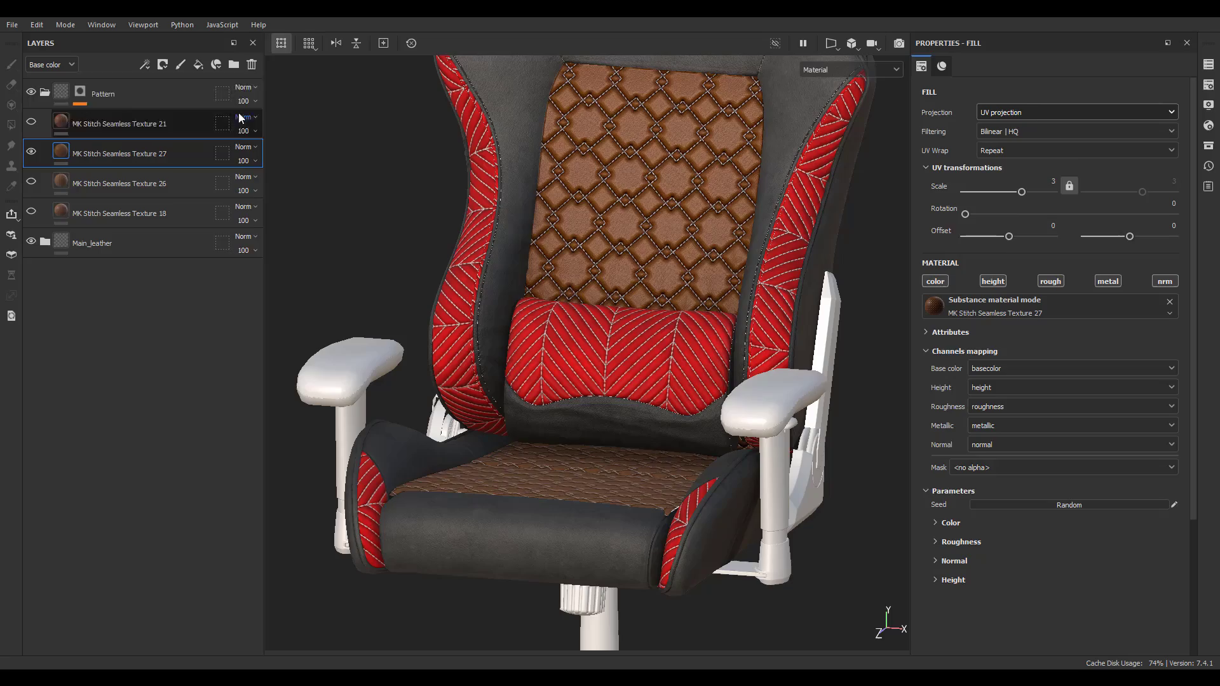
Step: Delete the Texture 27 layer, show MK Stitch Seamless Texture 21 and set its scale to 3
{"action": "key", "text": "Delete"}
{"action": "left_click", "coordinate": [124, 131]}
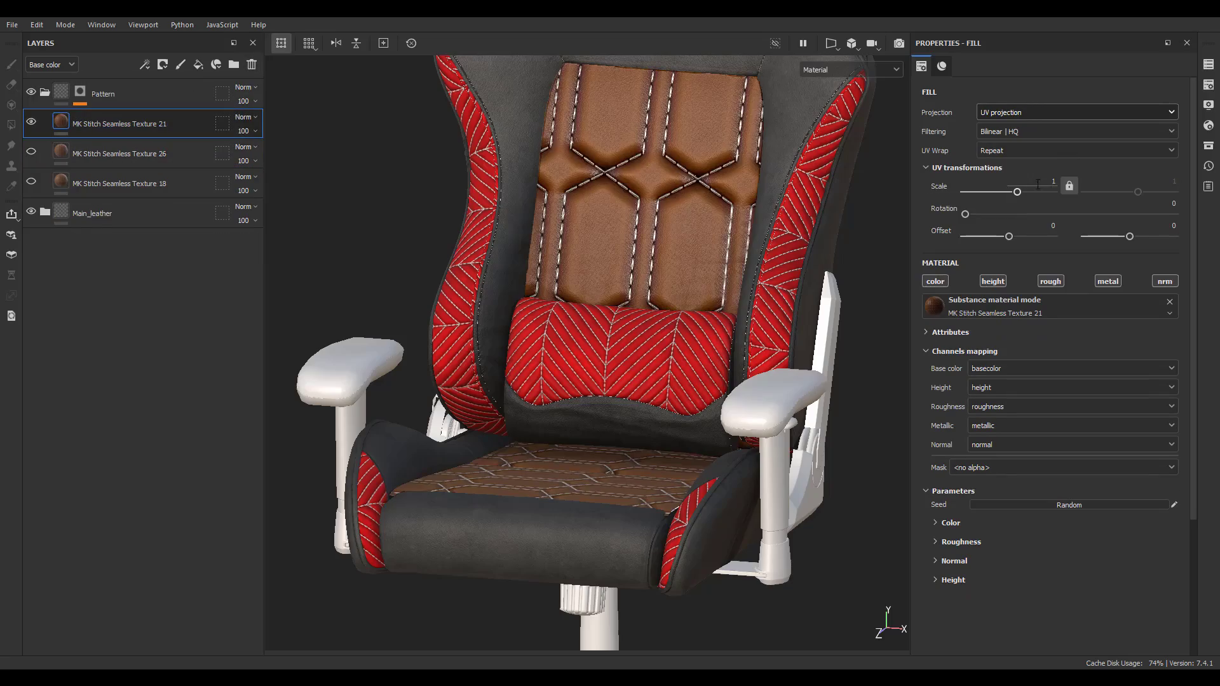
{"action": "left_click", "coordinate": [1070, 185]}
{"action": "left_click_drag", "start_coordinate": [730, 241], "coordinate": [642, 359], "text": "alt"}
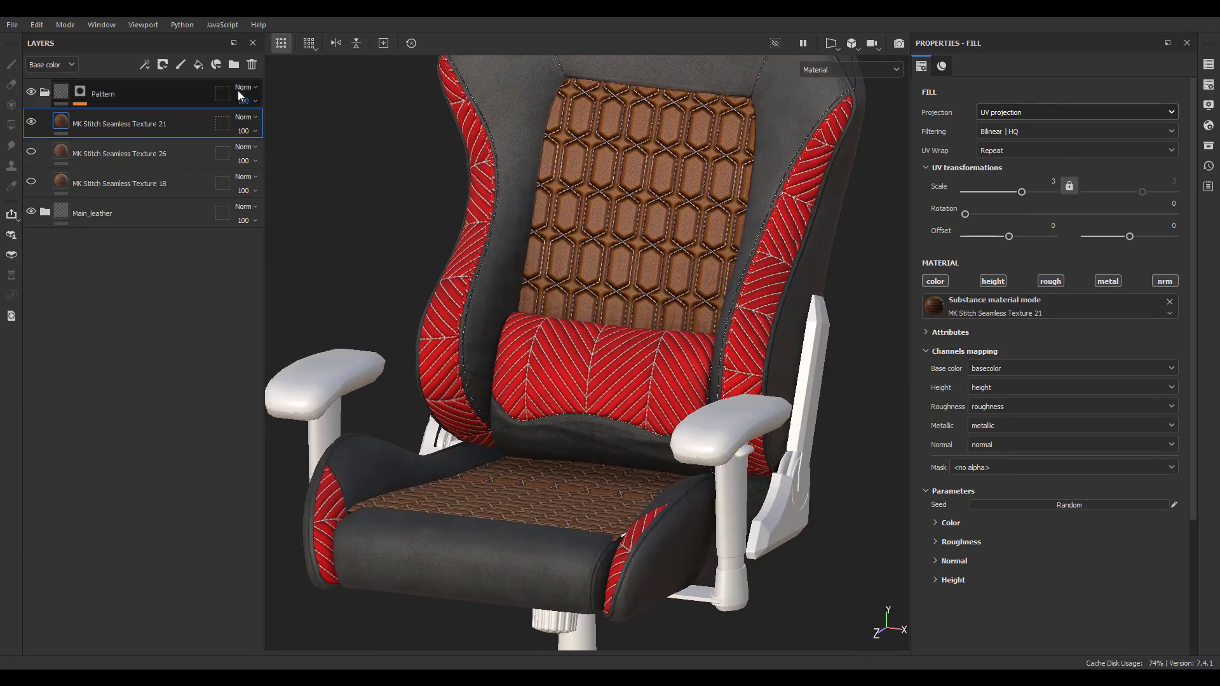
Step: Delete the Texture 21 and Texture 26 layers, leaving MK Stitch Seamless Texture 18 shown as the only pattern
{"action": "key", "text": "Delete"}
{"action": "left_click", "coordinate": [31, 152]}
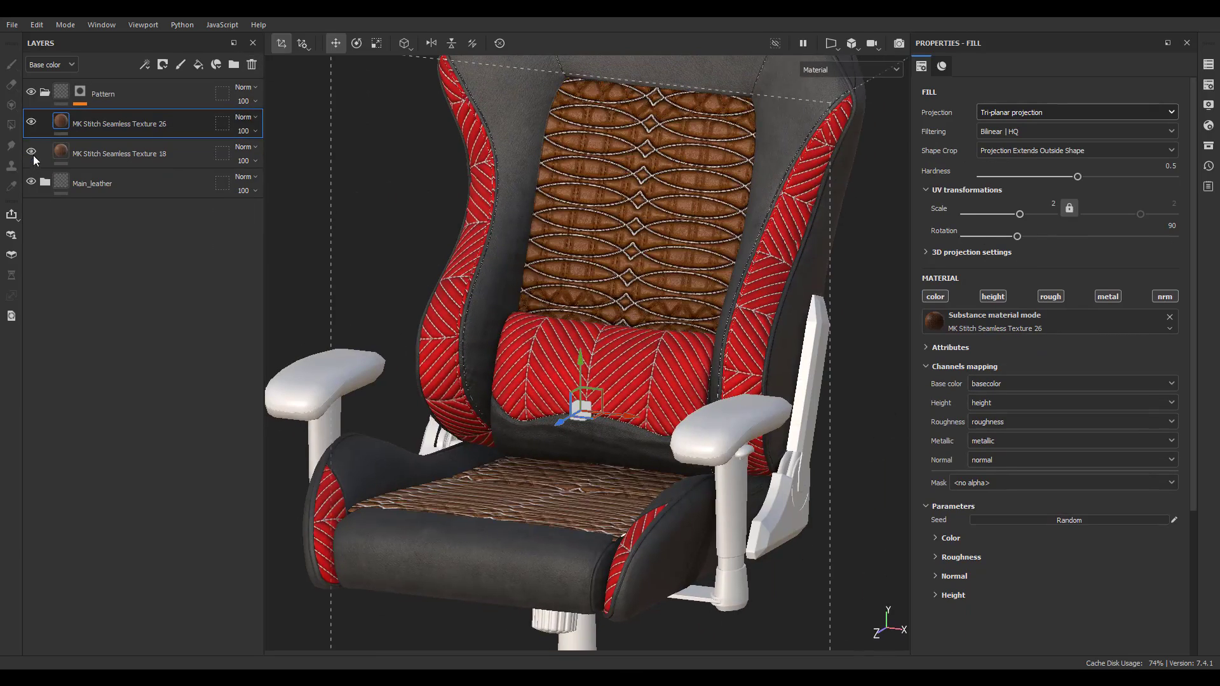
{"action": "left_click", "coordinate": [31, 122]}
{"action": "left_click", "coordinate": [31, 122]}
{"action": "left_click", "coordinate": [31, 122]}
{"action": "left_click", "coordinate": [31, 122]}
{"action": "left_click", "coordinate": [251, 64]}
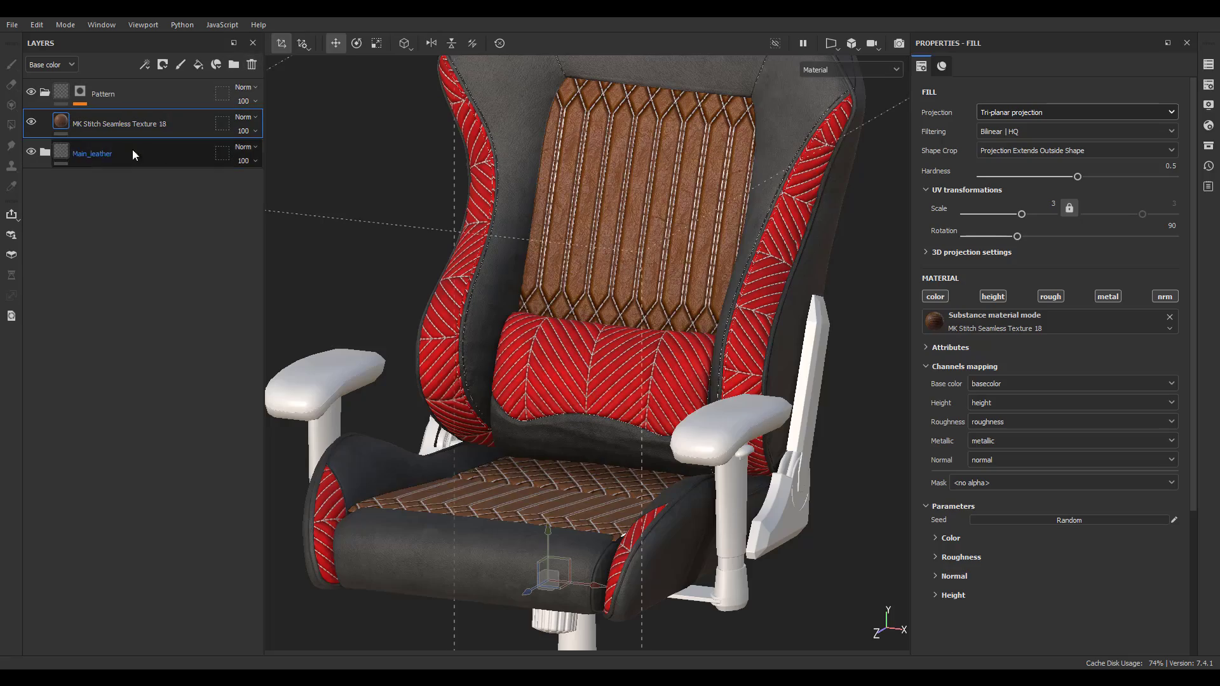
Step: Disable the color and metal channels of the Texture 18 layer, keeping height, rough and nrm enabled
{"action": "scroll", "coordinate": [664, 619], "scroll_direction": "up", "scroll_amount": 5}
{"action": "middle_click_drag", "start_coordinate": [664, 620], "coordinate": [654, 356], "text": "alt"}
{"action": "right_click_drag", "start_coordinate": [654, 356], "coordinate": [648, 467], "text": "alt"}
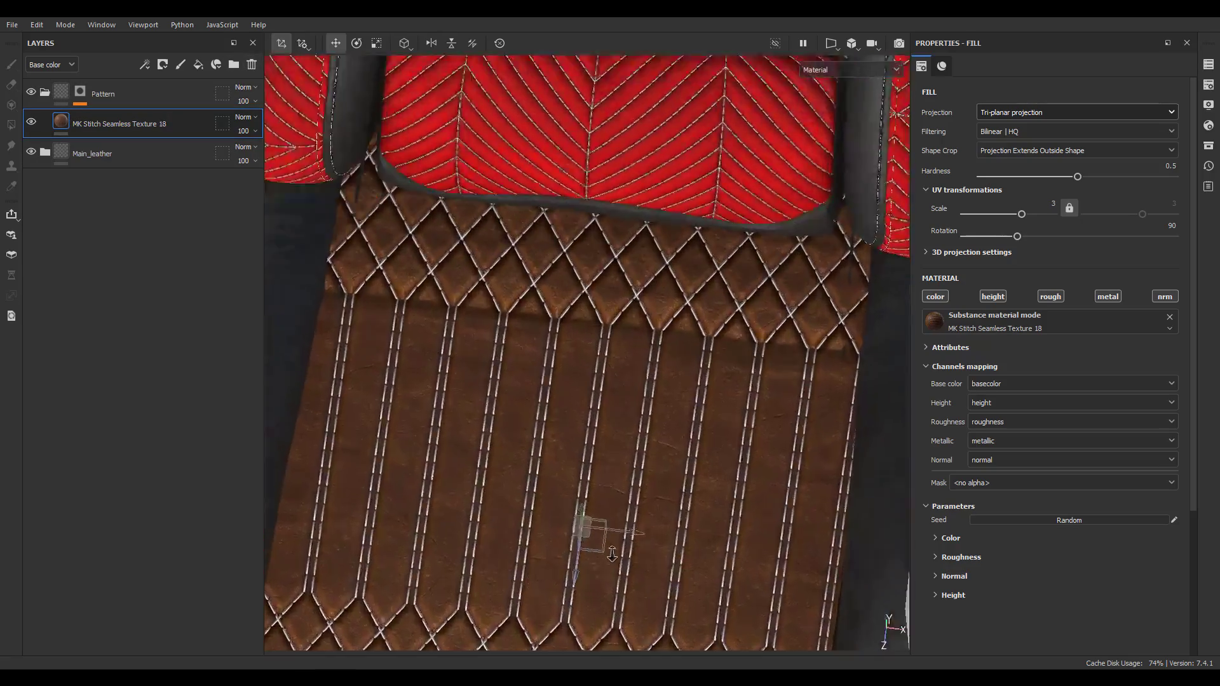
{"action": "middle_click_drag", "start_coordinate": [648, 467], "coordinate": [644, 231], "text": "alt"}
{"action": "left_click_drag", "start_coordinate": [644, 231], "coordinate": [644, 295], "text": "alt"}
{"action": "left_click", "coordinate": [933, 296]}
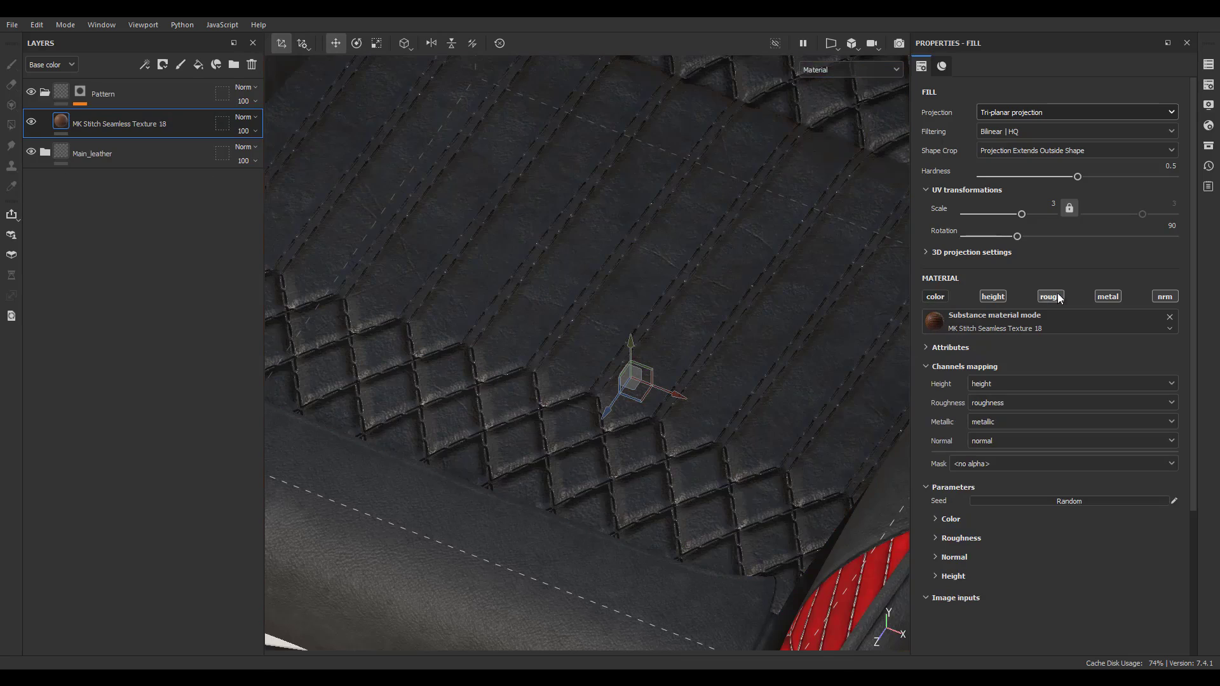
{"action": "left_click", "coordinate": [1106, 296]}
{"action": "left_click", "coordinate": [1052, 296]}
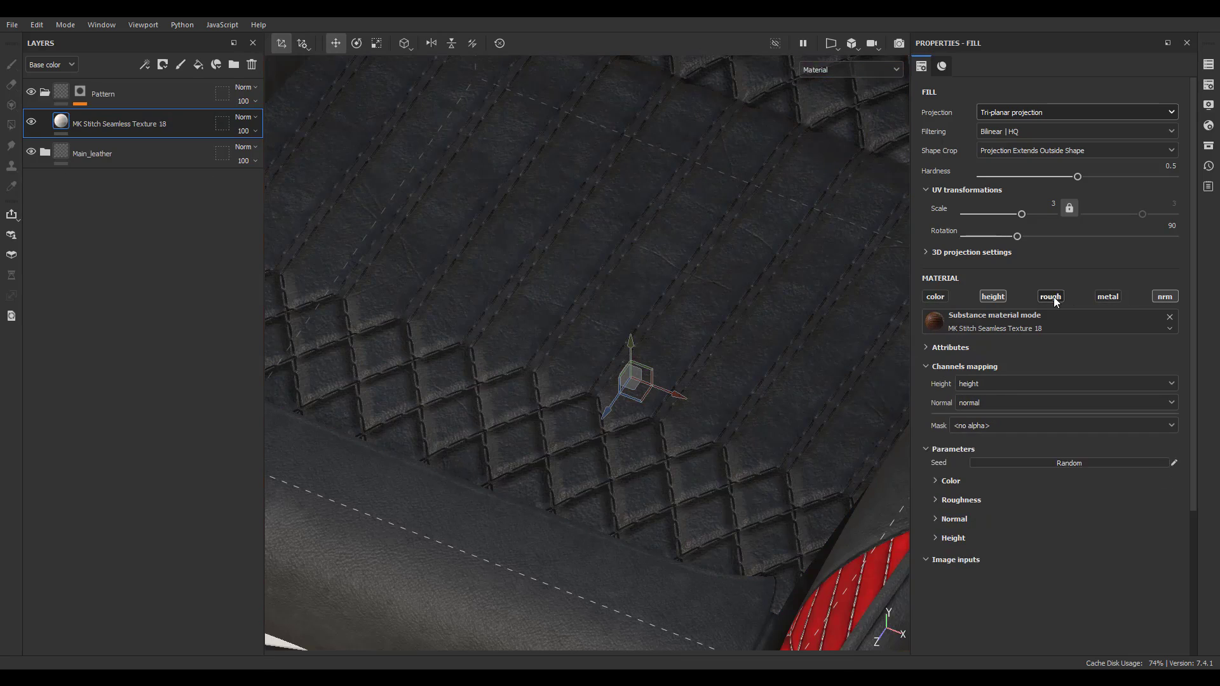
{"action": "left_click", "coordinate": [1053, 299]}
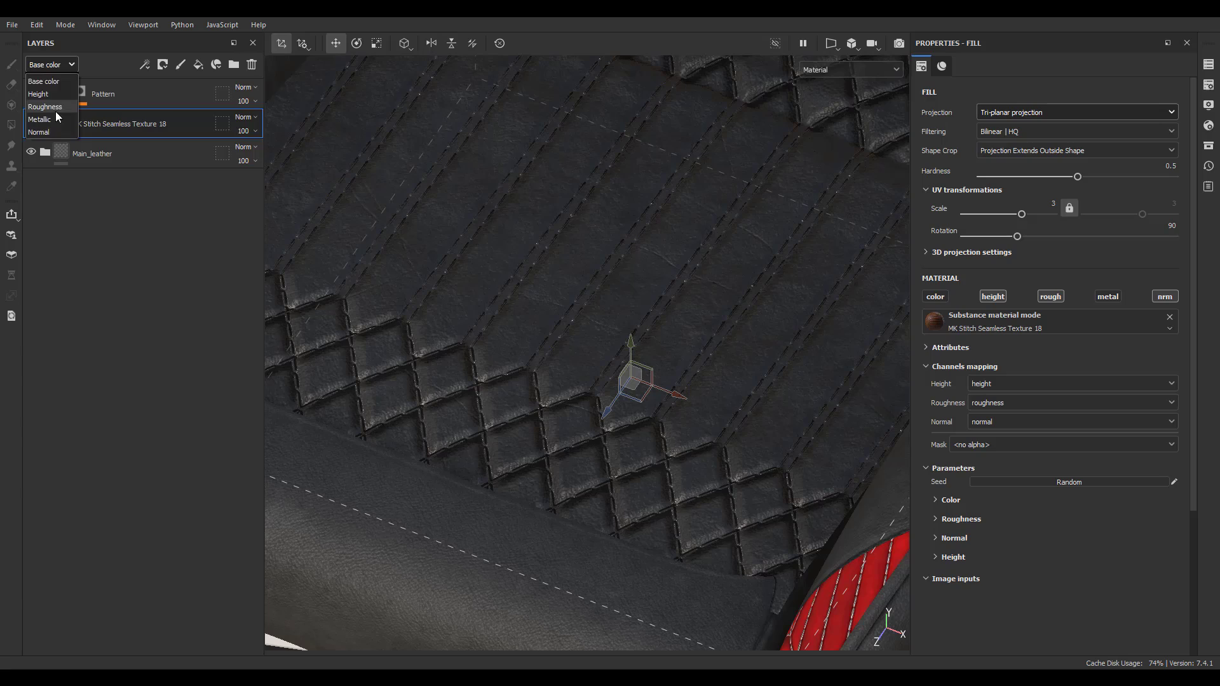
Step: Set the Texture 18 layer's opacity to 62 in the Roughness channel and its Height Position to 0.27
{"action": "left_click", "coordinate": [44, 81]}
{"action": "left_click", "coordinate": [263, 154]}
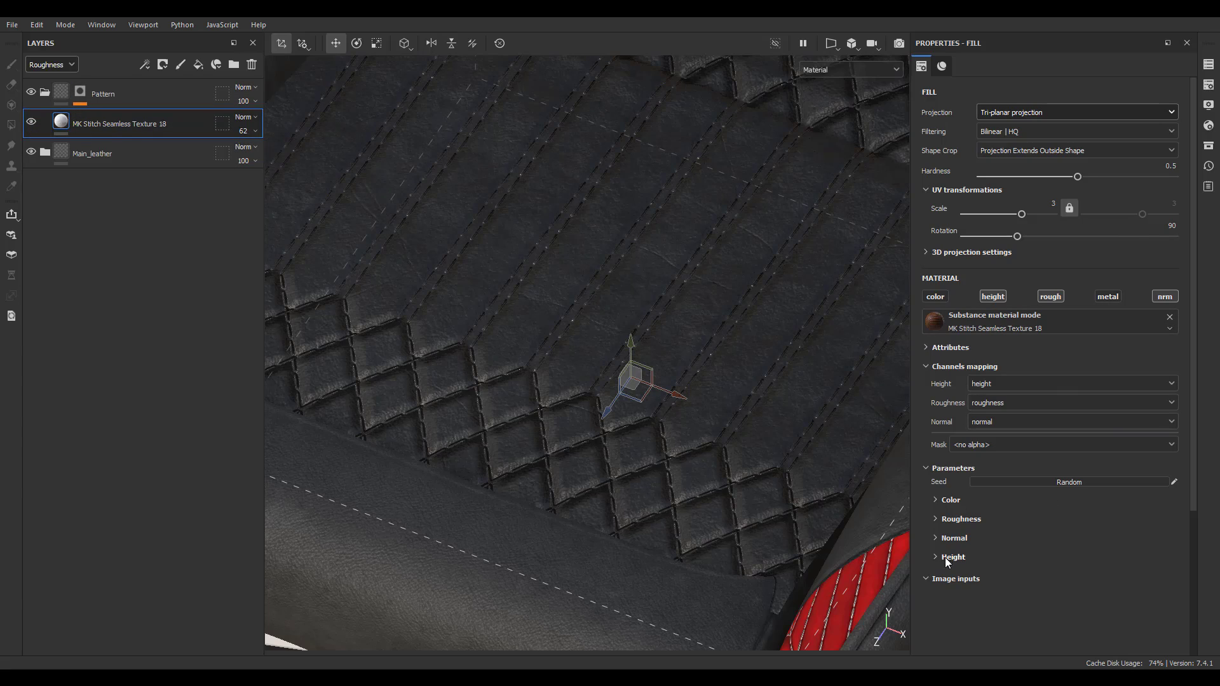
{"action": "mouse_move", "coordinate": [1016, 581]}
{"action": "left_mouse_down"}
{"action": "mouse_move", "coordinate": [952, 591]}
{"action": "mouse_move", "coordinate": [1022, 595]}
{"action": "left_mouse_up"}
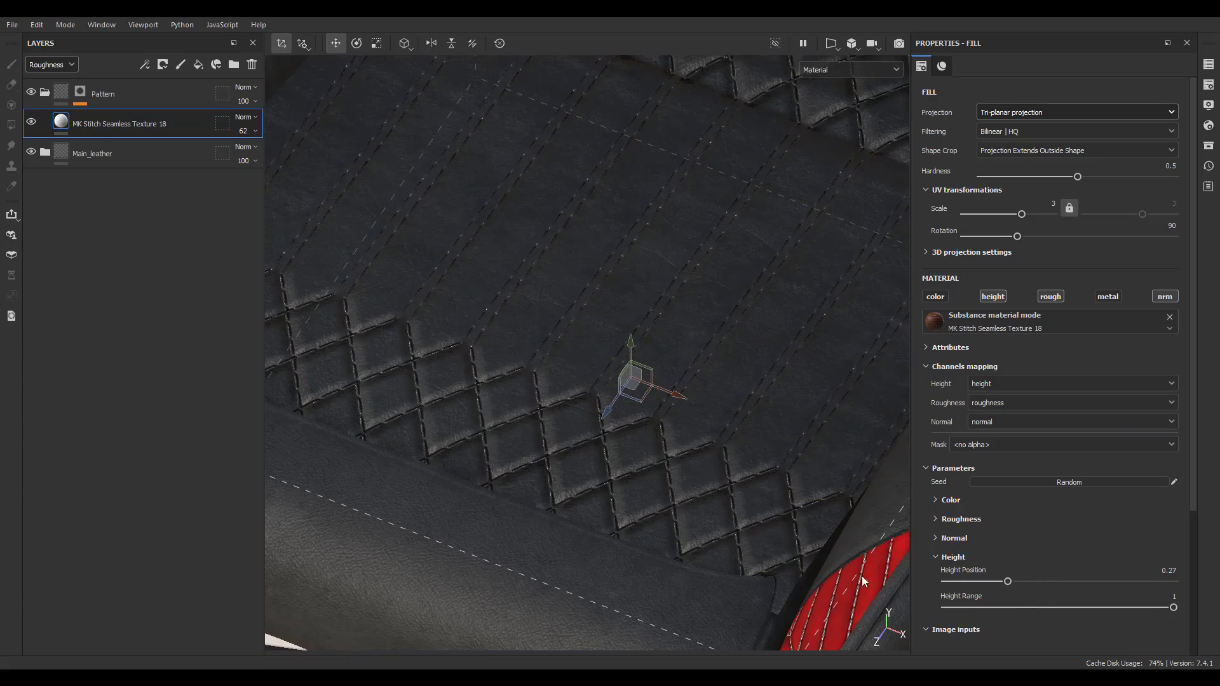
Step: Set the Texture 18 material's Normal Format to DirectX
{"action": "left_click_drag", "start_coordinate": [785, 543], "coordinate": [658, 509], "text": "alt"}
{"action": "scroll", "coordinate": [665, 515], "scroll_direction": "up", "scroll_amount": 3}
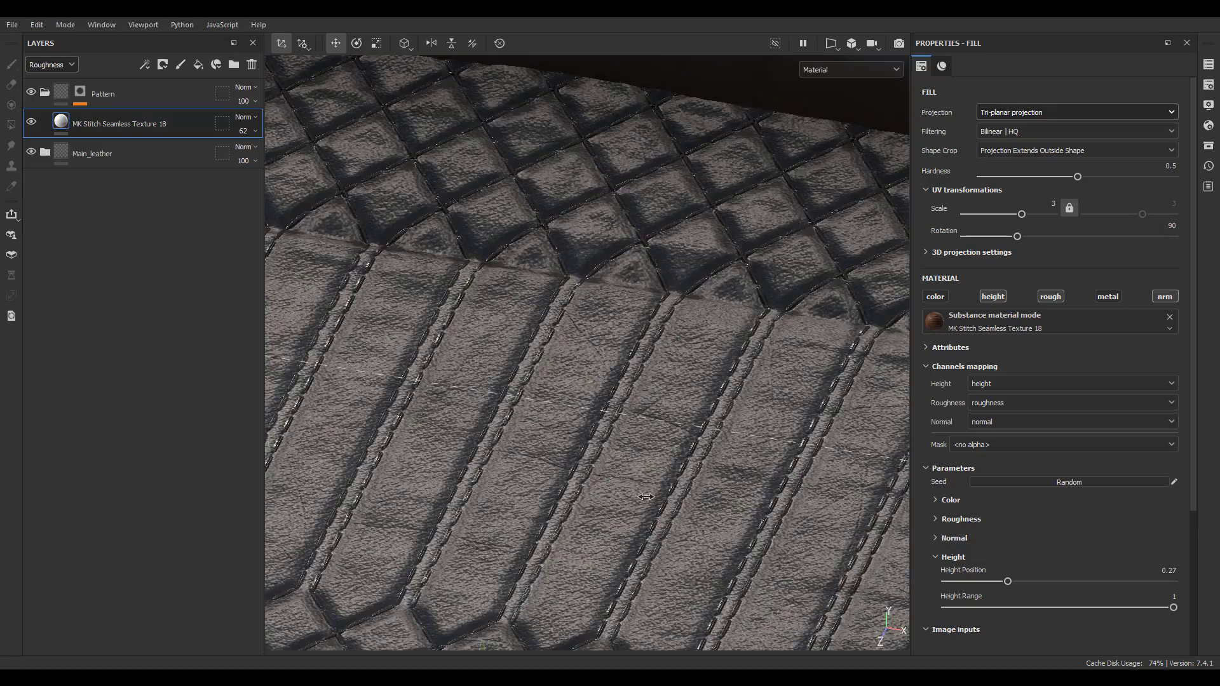
{"action": "scroll", "coordinate": [632, 417], "scroll_direction": "down", "scroll_amount": 6}
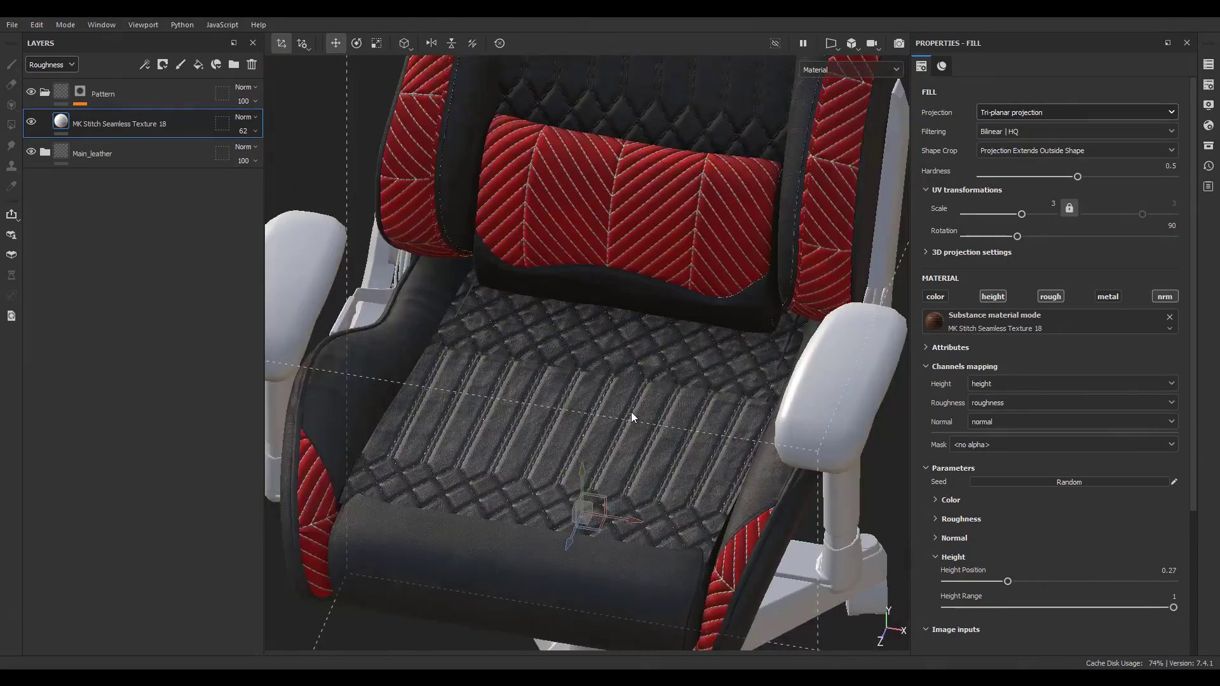
{"action": "left_click_drag", "start_coordinate": [632, 418], "coordinate": [661, 388], "text": "alt"}
{"action": "left_click_drag", "start_coordinate": [661, 387], "coordinate": [620, 496], "text": "ctrl+alt"}
{"action": "right_click_drag", "start_coordinate": [620, 495], "coordinate": [755, 502], "text": "shift"}
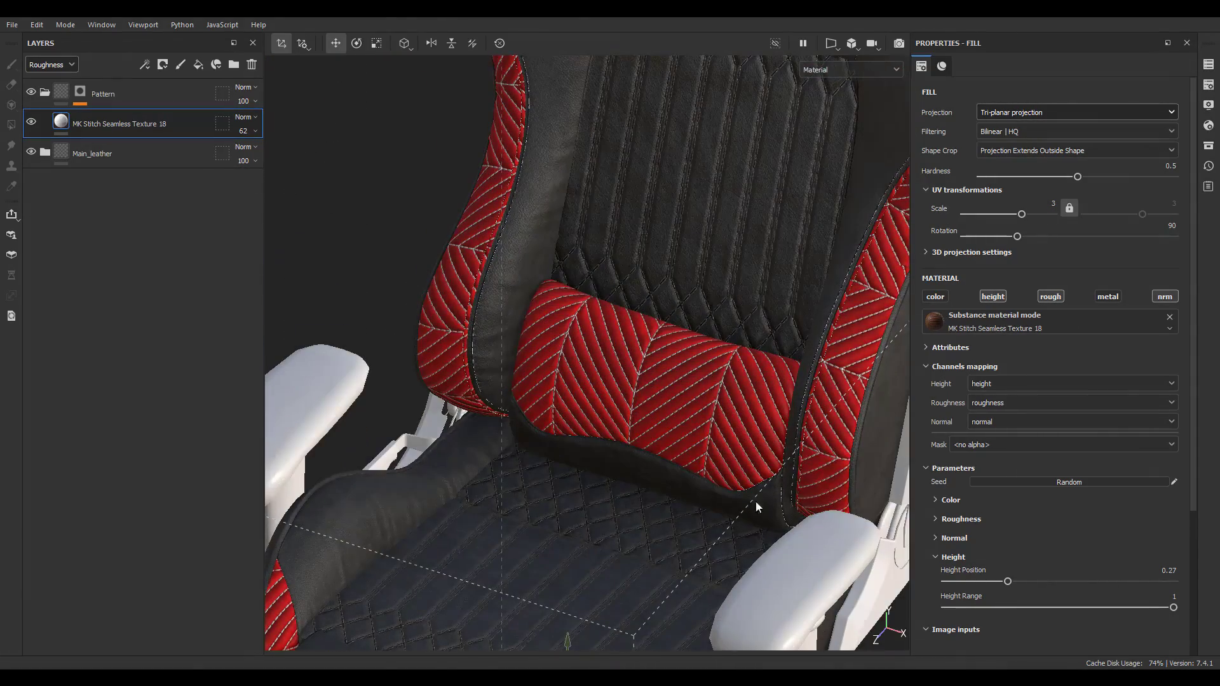
{"action": "left_click", "coordinate": [963, 540]}
{"action": "left_click", "coordinate": [1030, 578]}
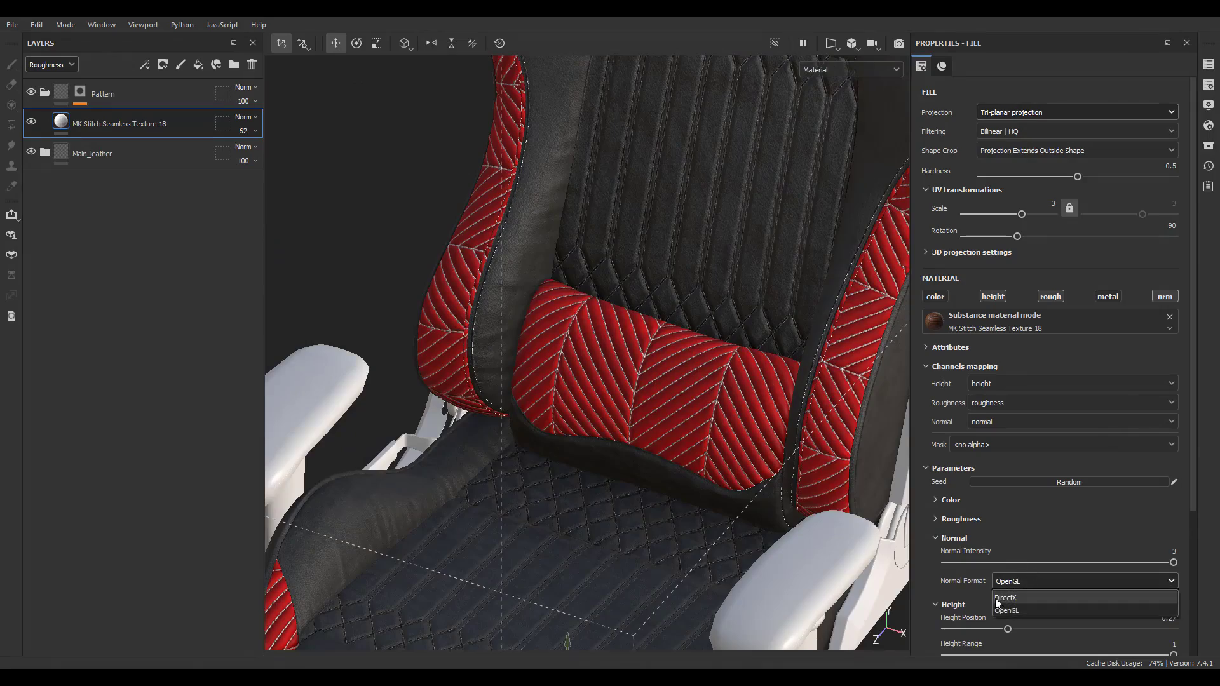
{"action": "left_click", "coordinate": [1001, 599]}
Step: Compare the backrest close up with the Texture 18 layer shown and hidden
{"action": "scroll", "coordinate": [767, 564], "scroll_direction": "up", "scroll_amount": 4}
{"action": "left_click_drag", "start_coordinate": [767, 564], "coordinate": [721, 346], "text": "alt"}
{"action": "right_click_drag", "start_coordinate": [721, 346], "coordinate": [697, 342], "text": "shift"}
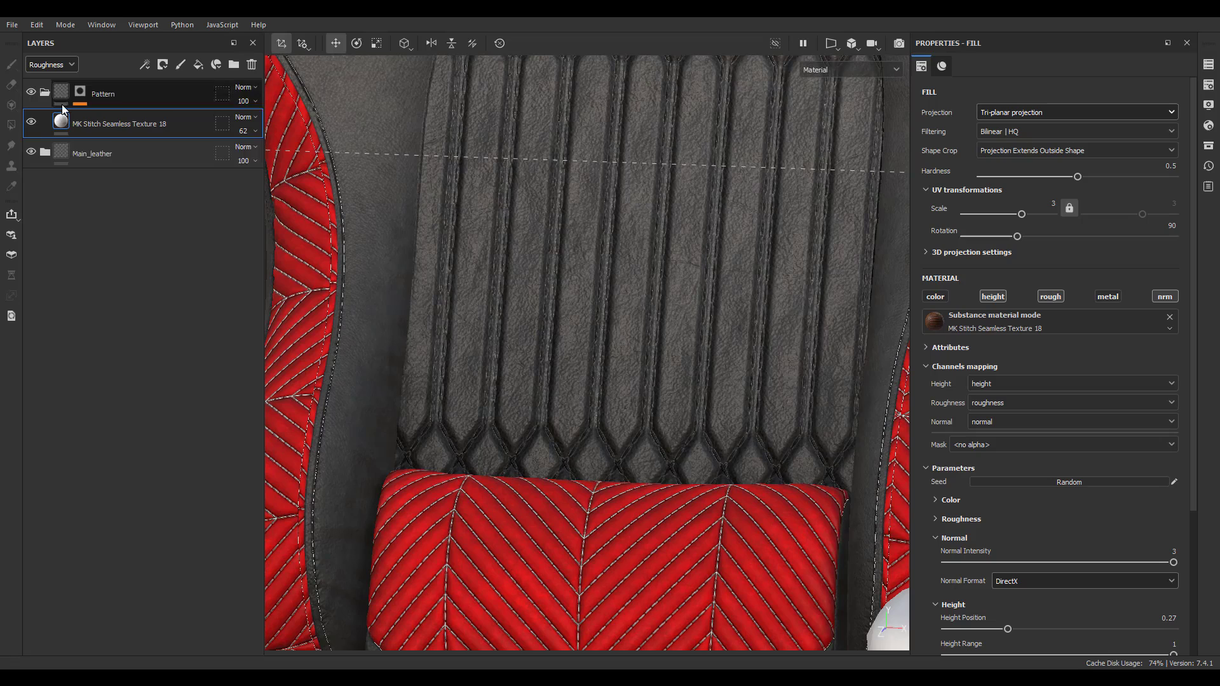
{"action": "left_click", "coordinate": [31, 126]}
{"action": "left_click", "coordinate": [31, 126]}
{"action": "left_click", "coordinate": [32, 126]}
{"action": "left_click", "coordinate": [32, 125]}
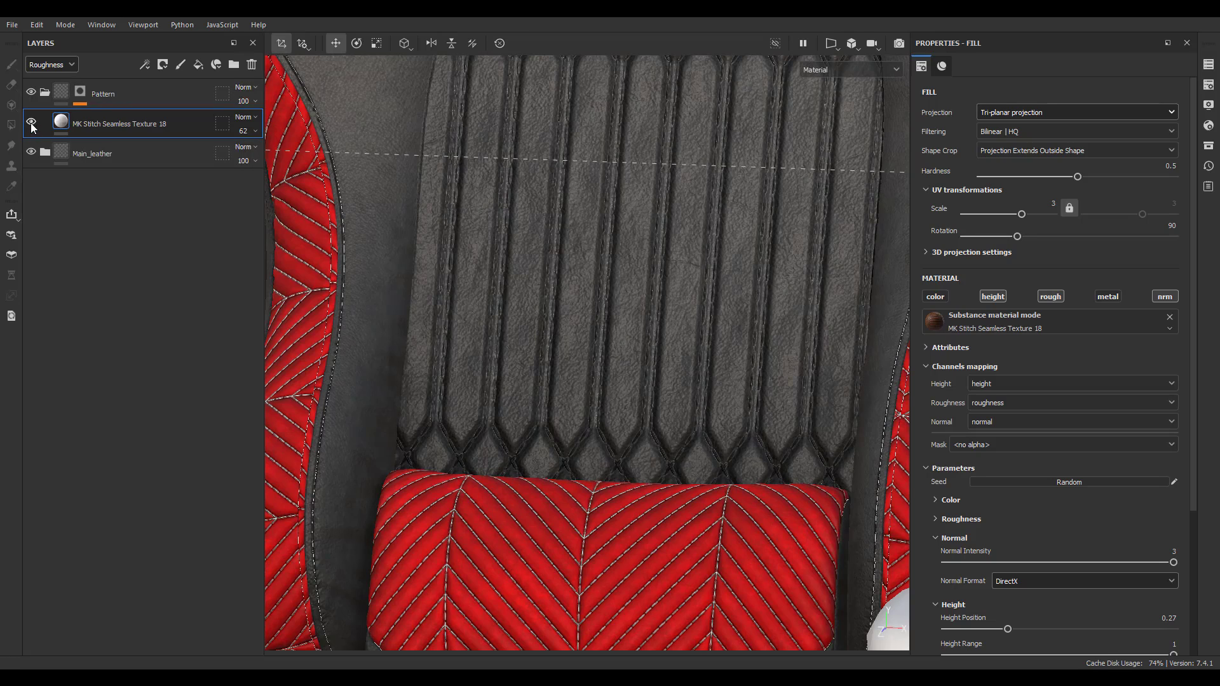
Step: Duplicate the Texture 18 layer, naming the copy "MK Stitch Seamless Texture 18 C - R" and the original "MK Stitch Seamless Texture 18 H - N"
{"action": "key", "text": "ctrl+d"}
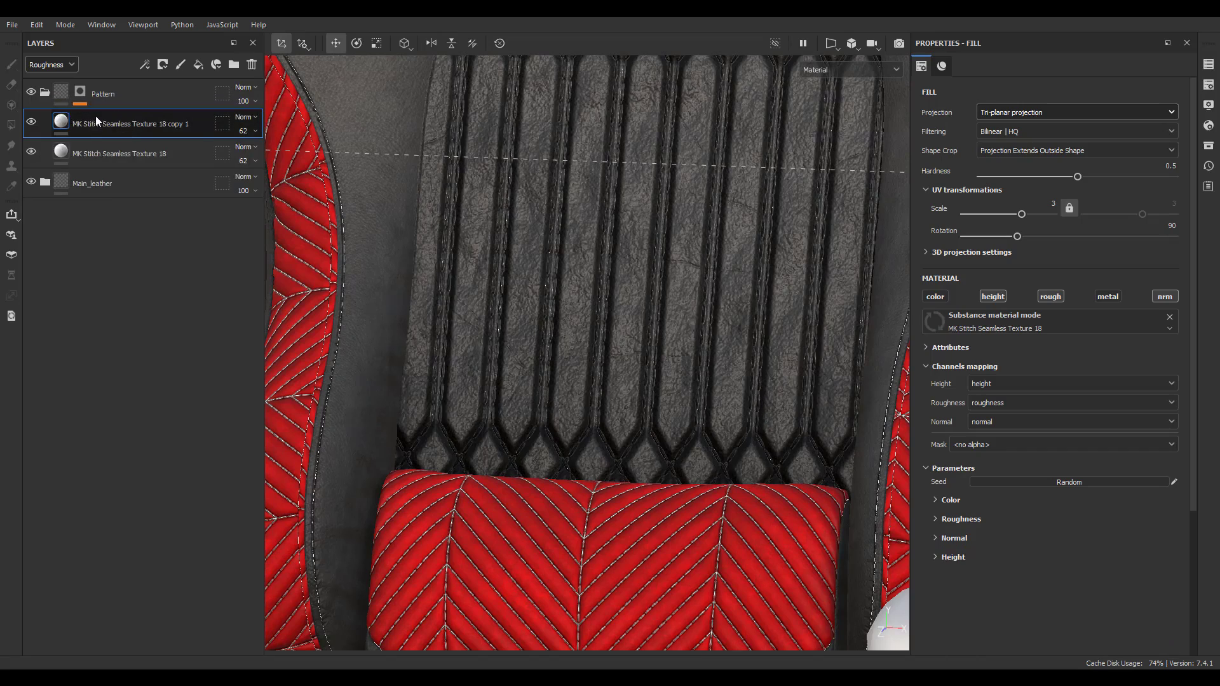
{"action": "double_click", "coordinate": [165, 126]}
{"action": "left_click_drag", "start_coordinate": [172, 124], "coordinate": [195, 124]}
{"action": "double_click", "coordinate": [188, 154]}
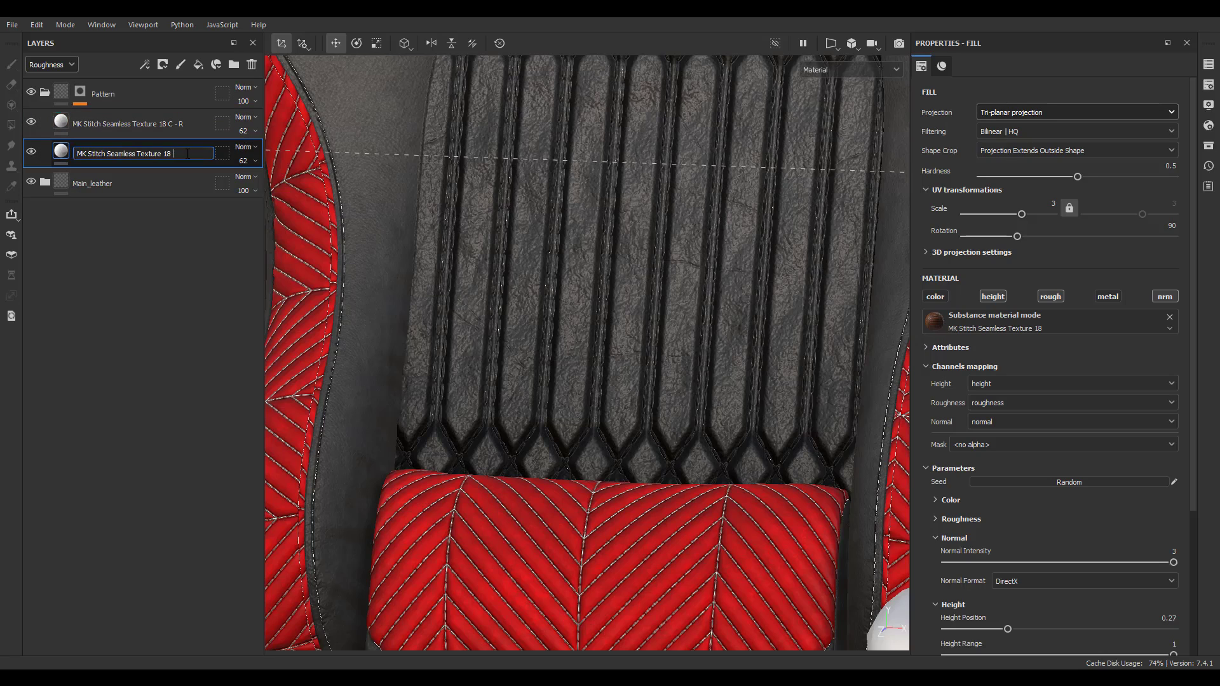
{"action": "key", "text": "Return"}
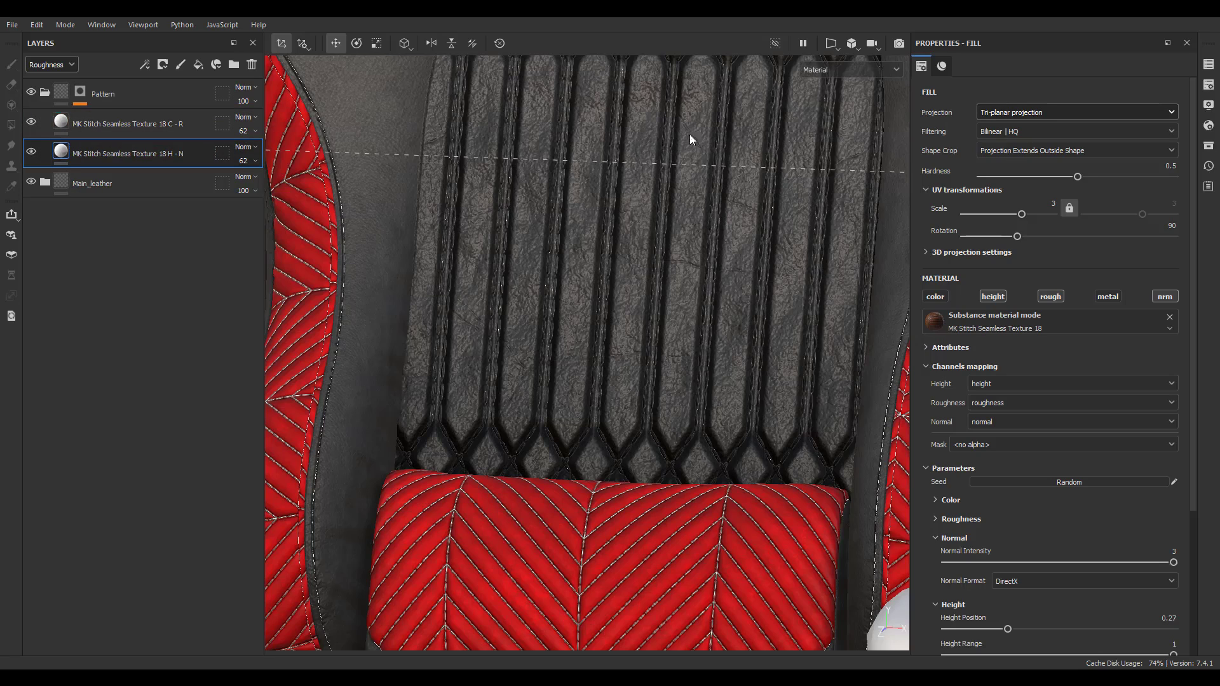
Step: Restrict the C - R layer to the color and rough channels
{"action": "left_click", "coordinate": [148, 123]}
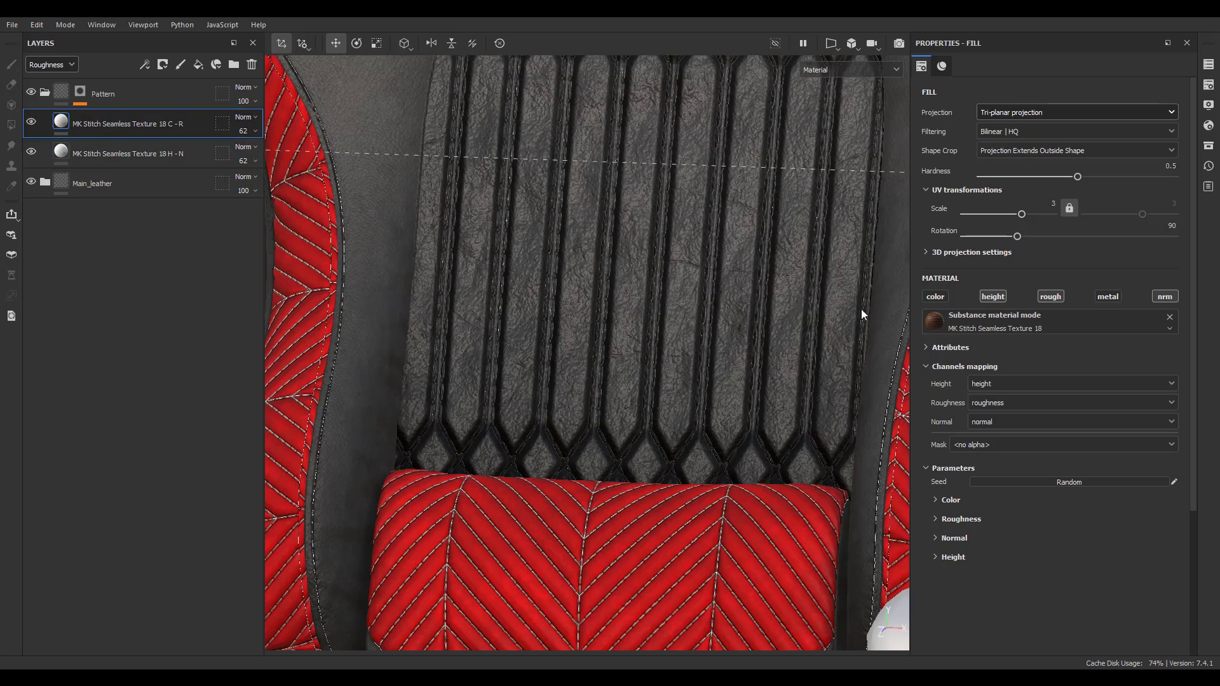
{"action": "left_click", "coordinate": [993, 296]}
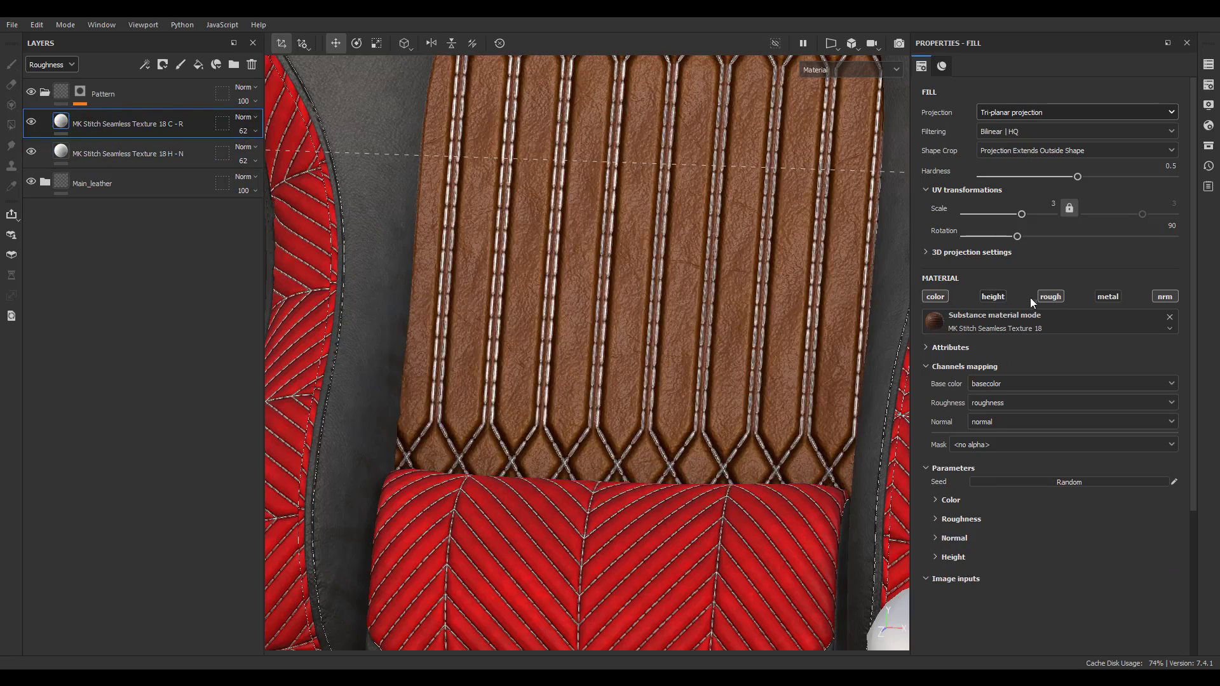
{"action": "left_click", "coordinate": [1109, 297]}
{"action": "left_click", "coordinate": [1111, 296]}
{"action": "left_click", "coordinate": [1165, 299]}
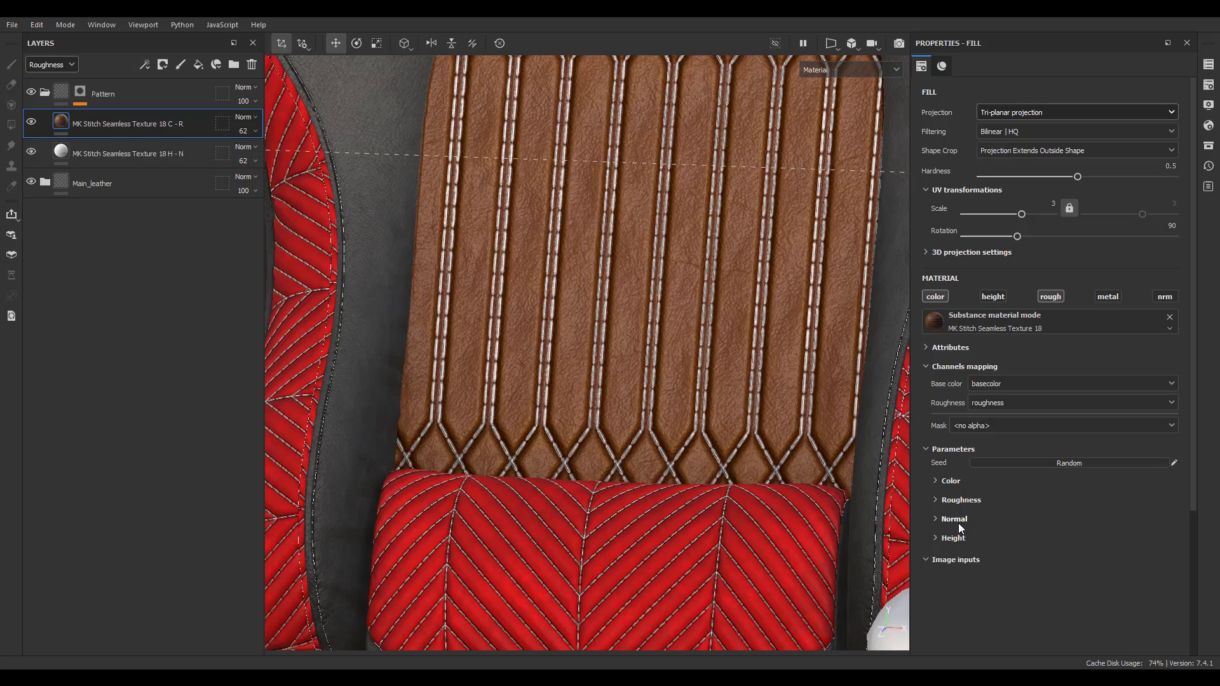
Step: Set the C - R layer's Roughness Color to 0.2743, Stitches Roughness to 0.6835 and its Mask to mask
{"action": "left_click", "coordinate": [957, 500]}
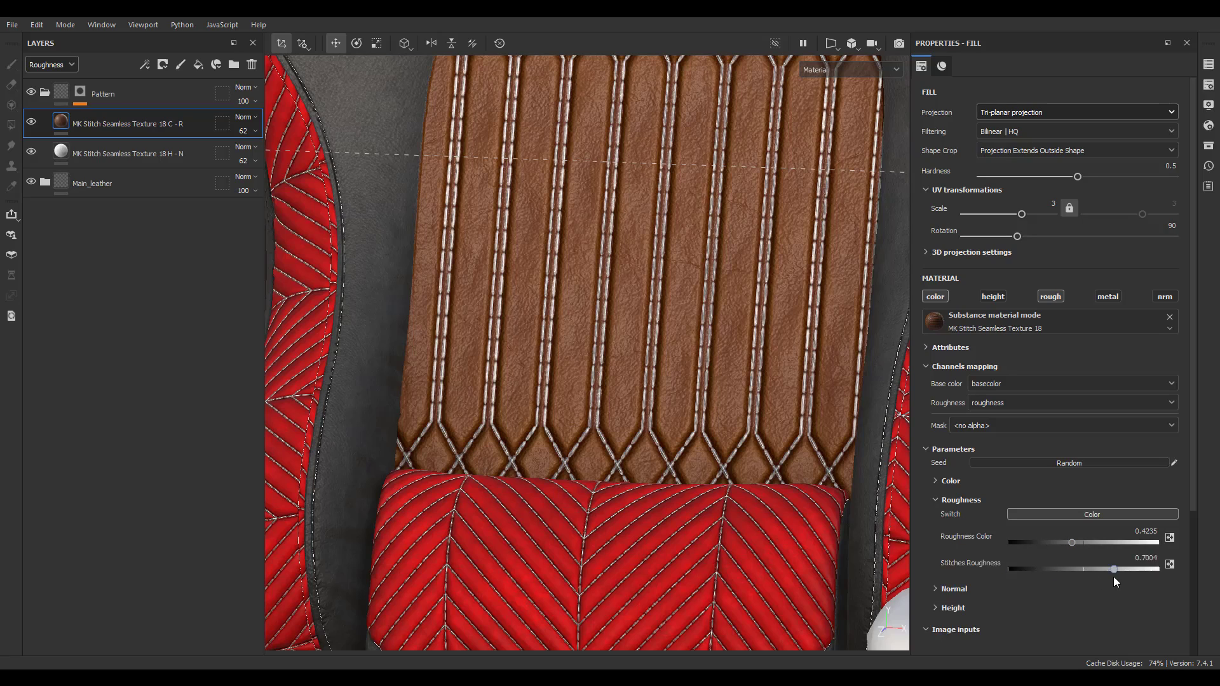
{"action": "left_click", "coordinate": [970, 425]}
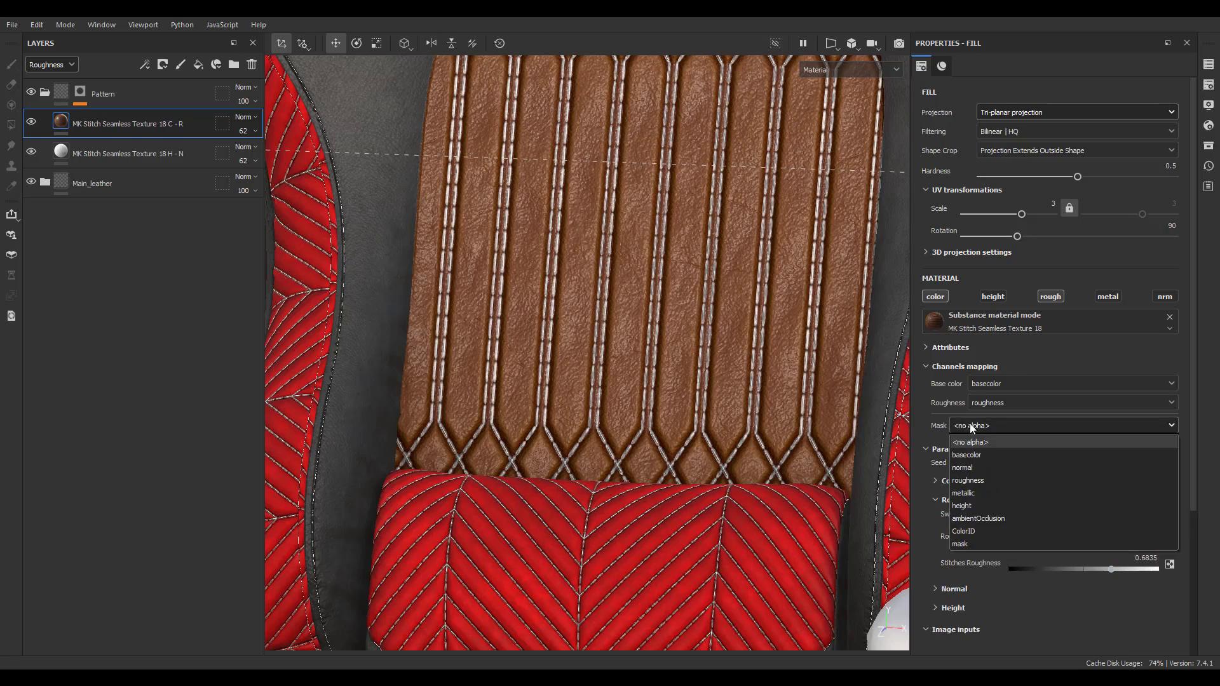
{"action": "left_click", "coordinate": [969, 544]}
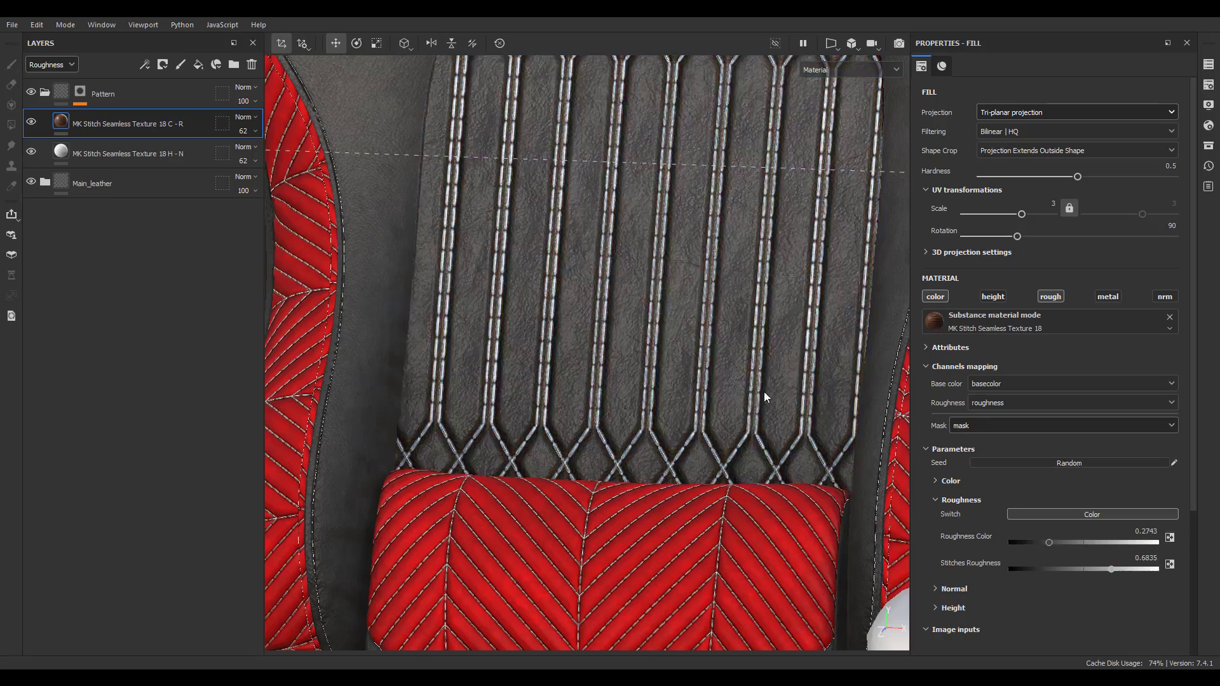
{"action": "scroll", "coordinate": [763, 392], "scroll_direction": "up", "scroll_amount": 5}
{"action": "scroll", "coordinate": [761, 425], "scroll_direction": "down", "scroll_amount": 10}
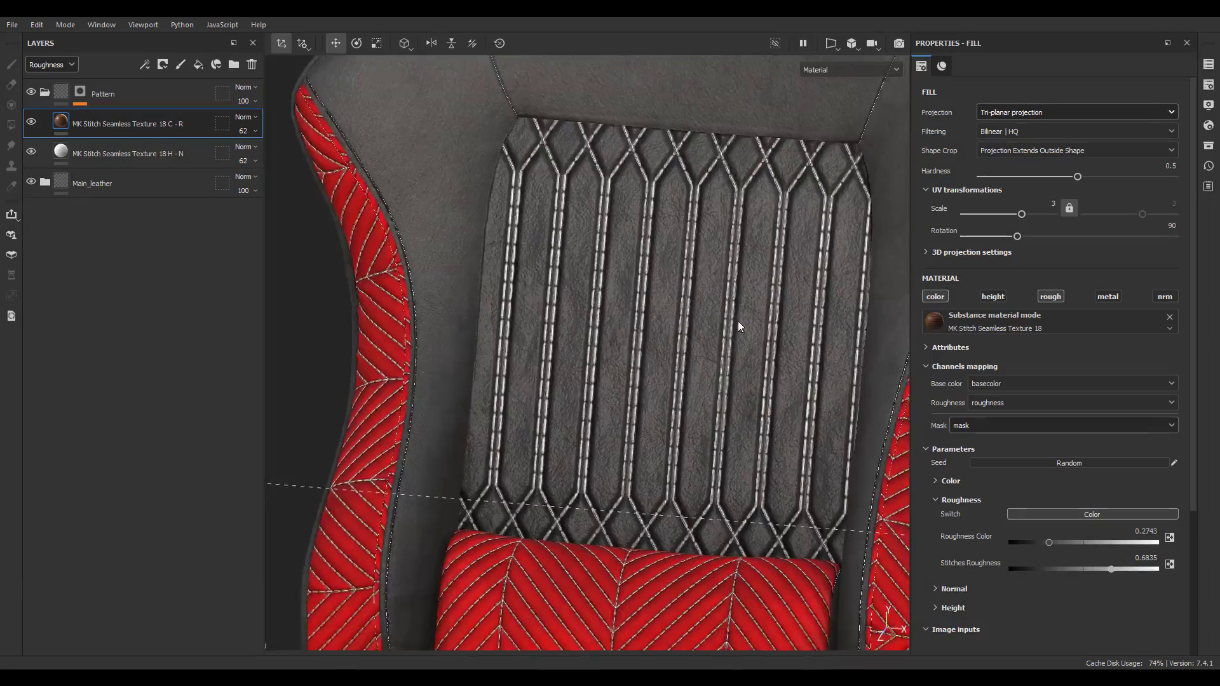
{"action": "left_click_drag", "start_coordinate": [737, 321], "coordinate": [717, 339], "text": "alt"}
{"action": "right_click_drag", "start_coordinate": [718, 339], "coordinate": [532, 124], "text": "alt"}
{"action": "middle_click_drag", "start_coordinate": [609, 495], "coordinate": [616, 347], "text": "alt"}
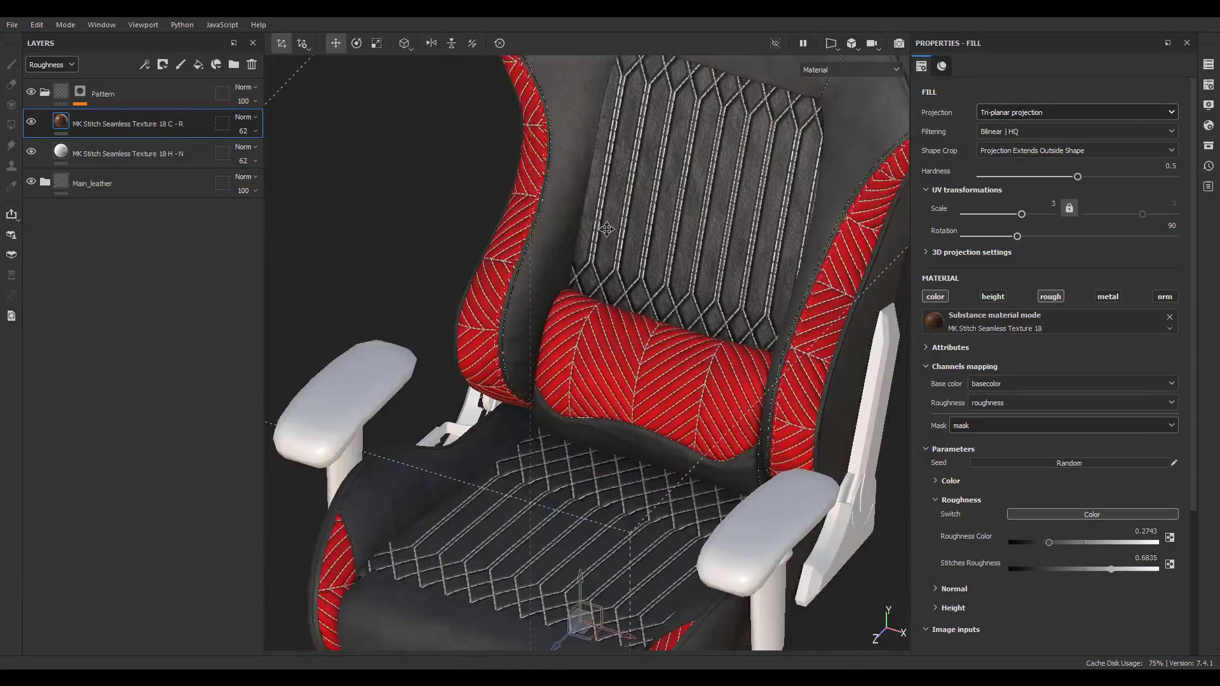
Step: Examine the backrest stitching close up in the base color and roughness channels, and again in the full material view
{"action": "left_click_drag", "start_coordinate": [655, 337], "coordinate": [587, 347], "text": "alt"}
{"action": "right_click_drag", "start_coordinate": [585, 347], "coordinate": [716, 569], "text": "alt"}
{"action": "left_click_drag", "start_coordinate": [717, 568], "coordinate": [713, 455], "text": "alt"}
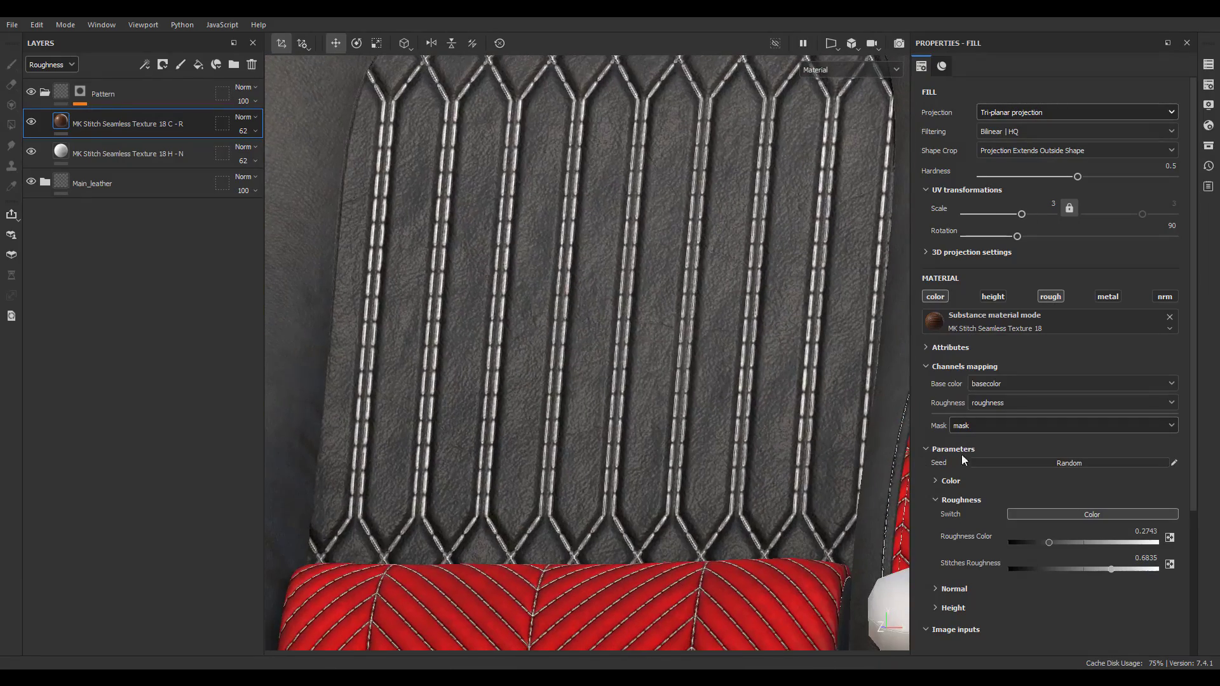
{"action": "key", "text": "c"}
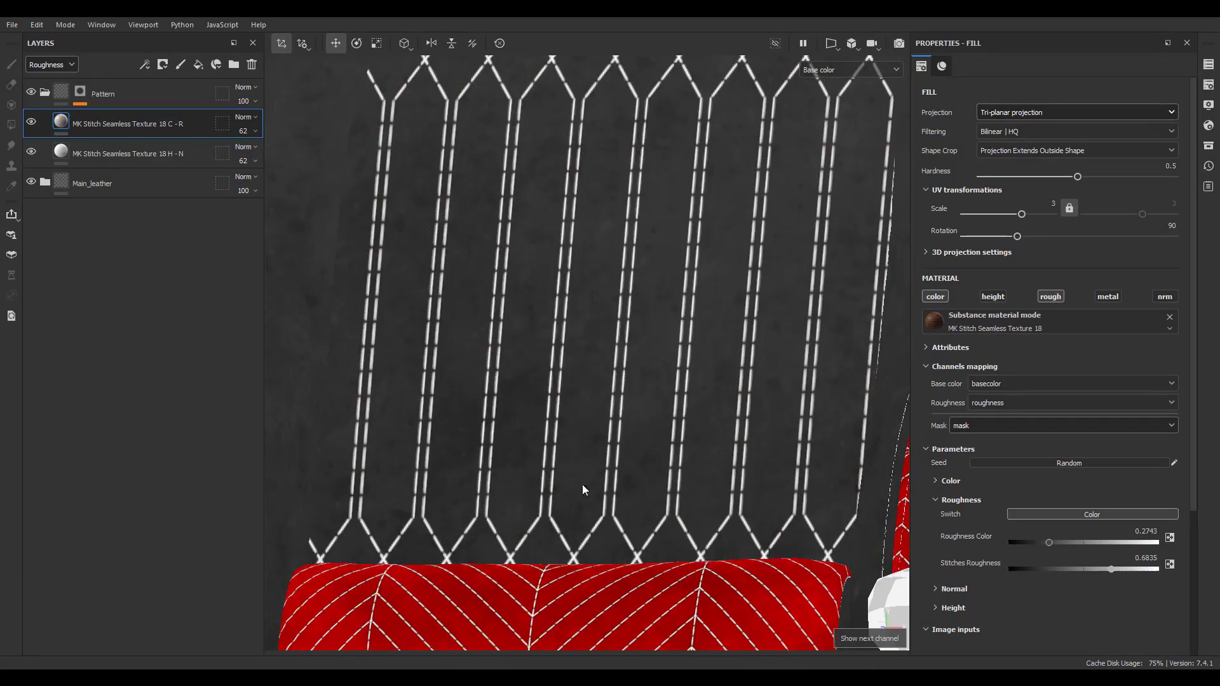
{"action": "key", "text": "c"}
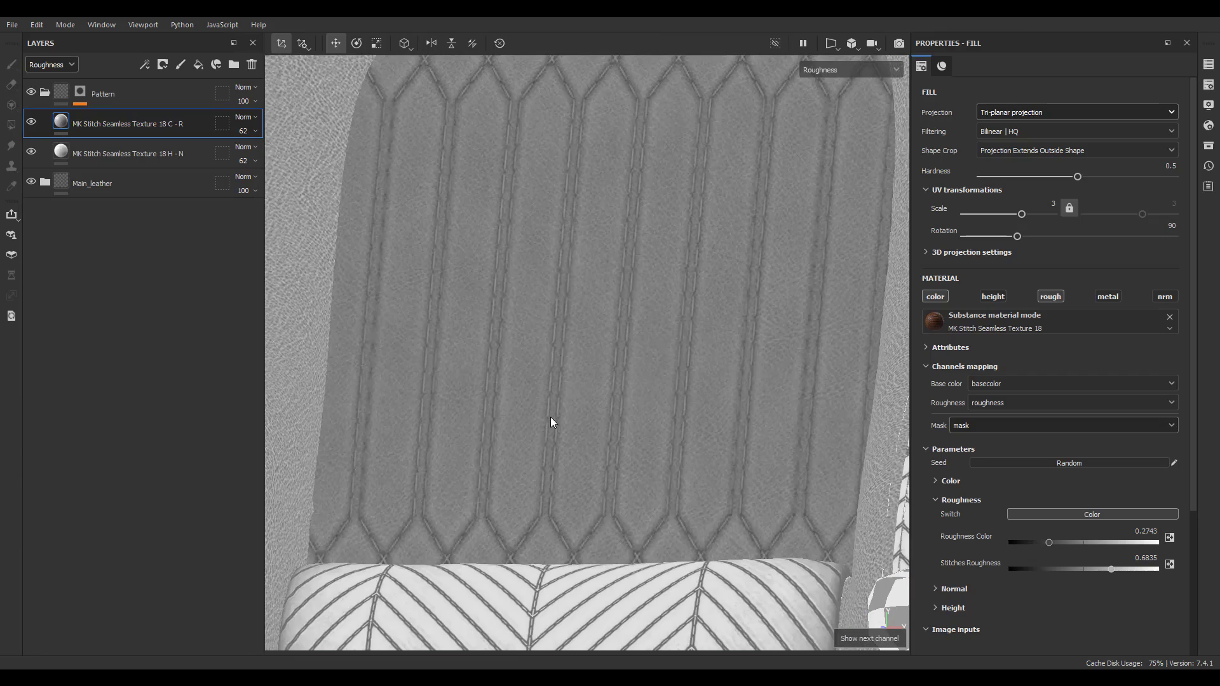
{"action": "key", "text": "c"}
{"action": "key", "text": "c"}
{"action": "key", "text": "c"}
{"action": "key", "text": "c"}
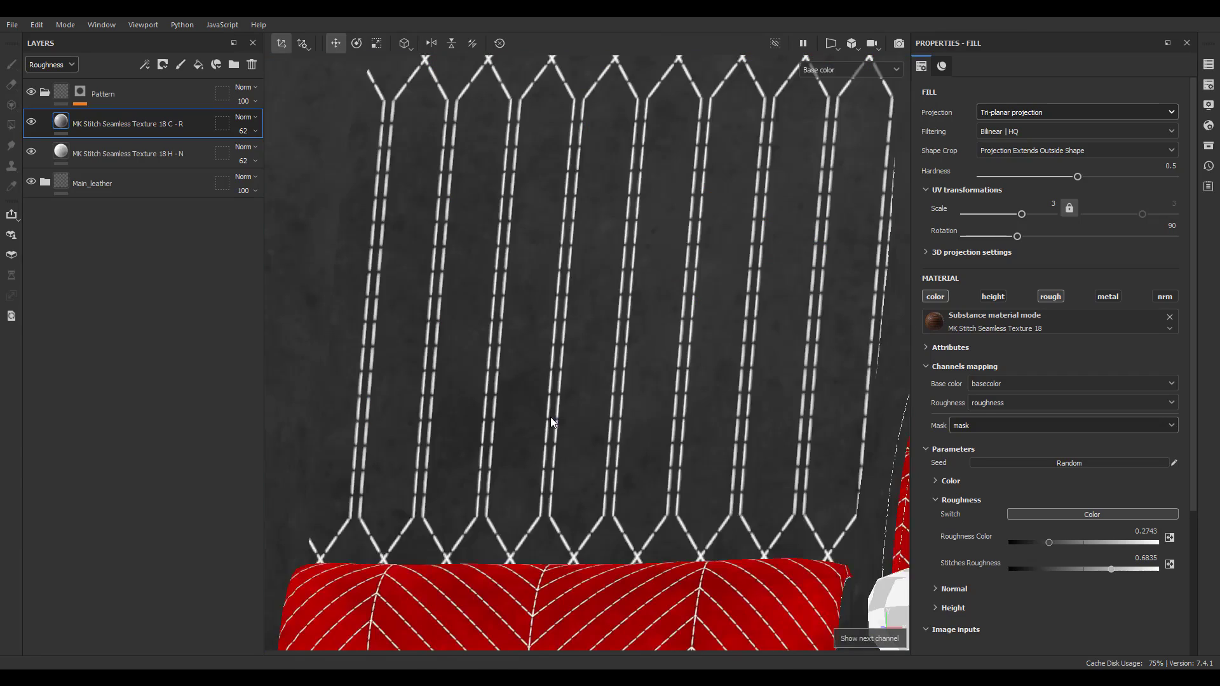
{"action": "key", "text": "c"}
{"action": "key", "text": "c"}
{"action": "key", "text": "m"}
{"action": "scroll", "coordinate": [527, 397], "scroll_direction": "down", "scroll_amount": 7}
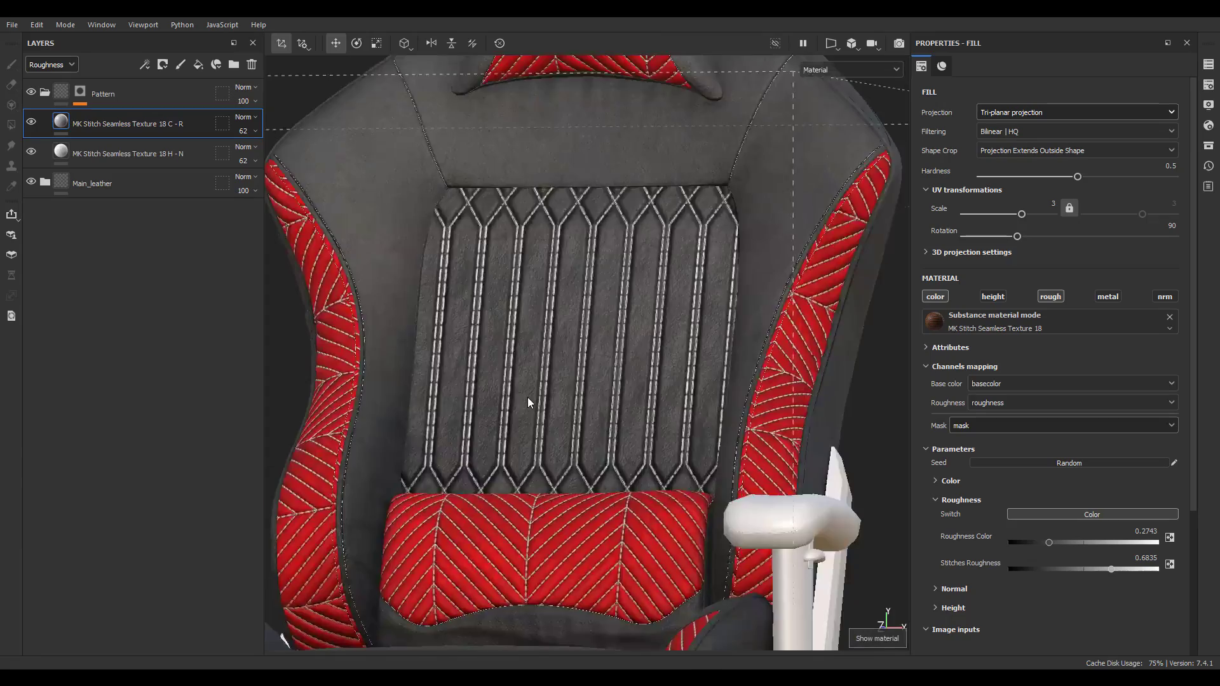
Step: Set the Texture 18 C - R layer's Normal Intensity to 5 and lower its Height Position
{"action": "left_click_drag", "start_coordinate": [527, 397], "coordinate": [485, 436], "text": "alt"}
{"action": "right_click_drag", "start_coordinate": [485, 435], "coordinate": [567, 592], "text": "alt"}
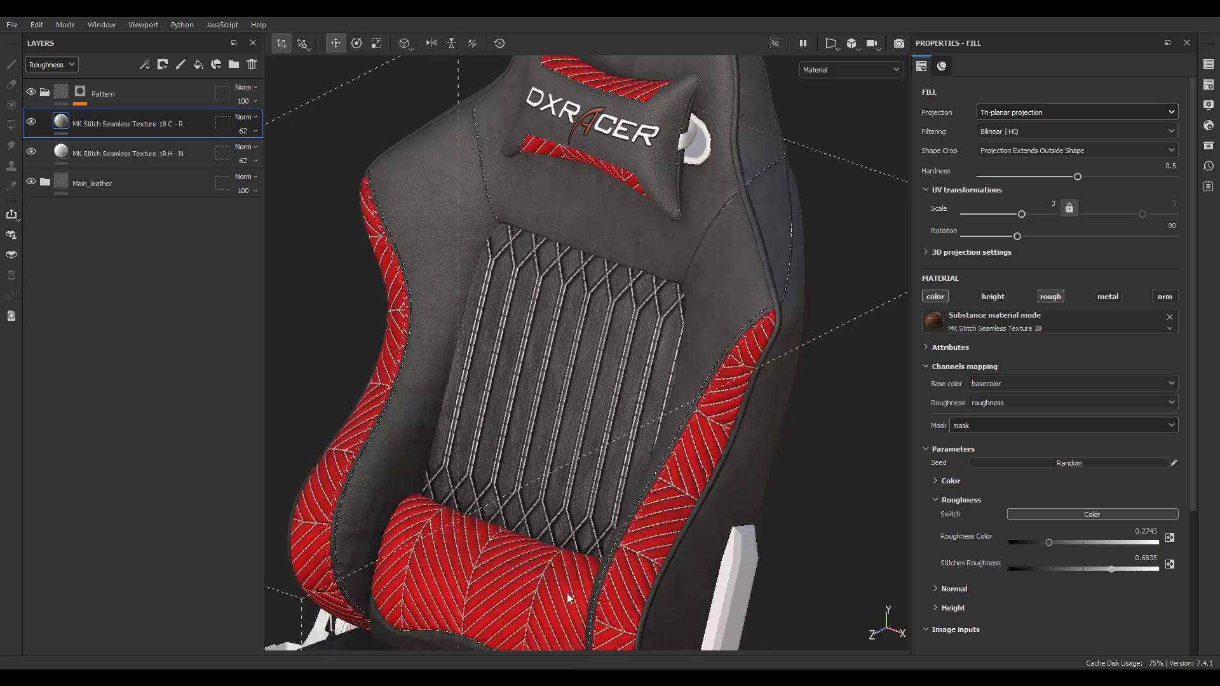
{"action": "left_click_drag", "start_coordinate": [567, 593], "coordinate": [585, 511], "text": "alt"}
{"action": "left_click", "coordinate": [940, 594]}
{"action": "scroll", "coordinate": [1111, 503], "scroll_direction": "down", "scroll_amount": 2}
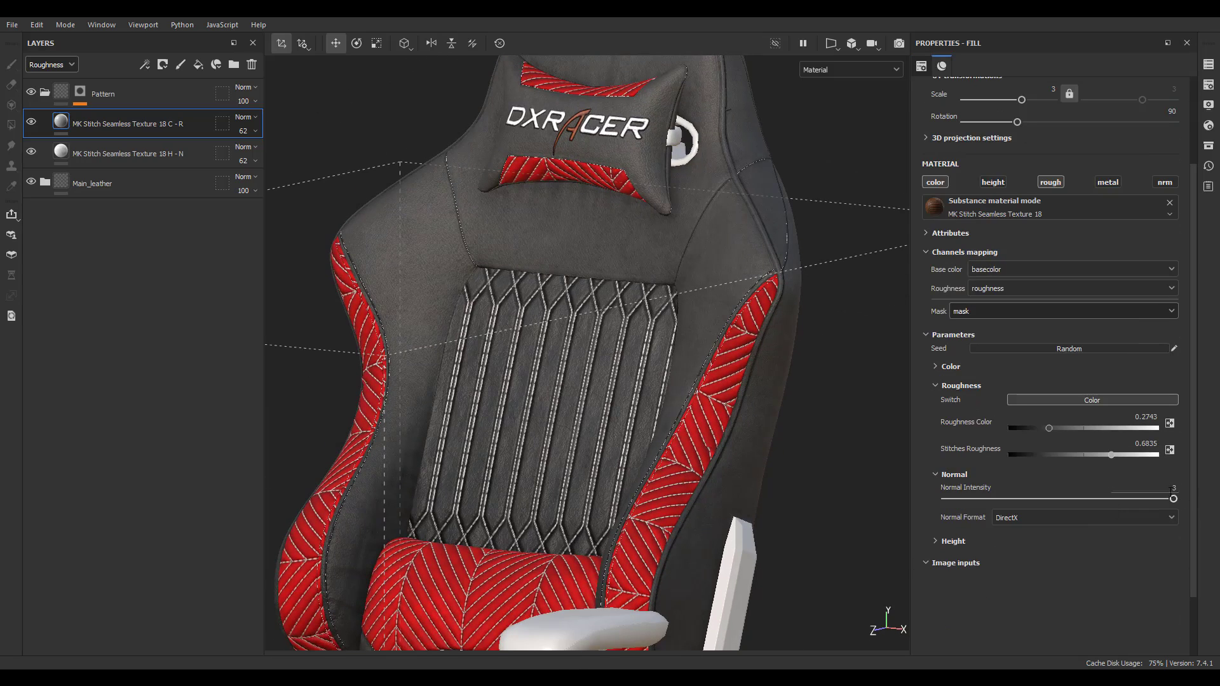
{"action": "type", "text": "5"}
{"action": "key", "text": "Return"}
{"action": "left_click_drag", "start_coordinate": [1134, 565], "coordinate": [1010, 566]}
Step: Set the Texture 18 H - N layer's Height Position to 0.27 and its Normal Intensity to 5, checking the backrest
{"action": "left_click", "coordinate": [147, 154]}
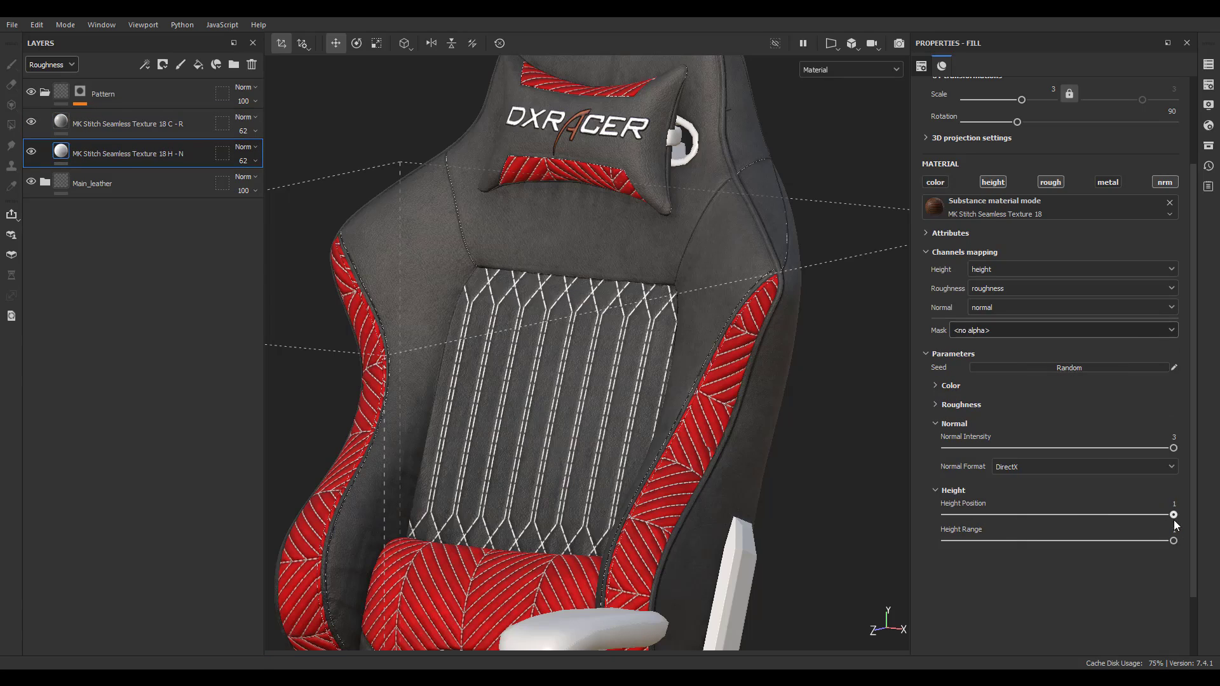
{"action": "left_click_drag", "start_coordinate": [1152, 515], "coordinate": [1007, 515]}
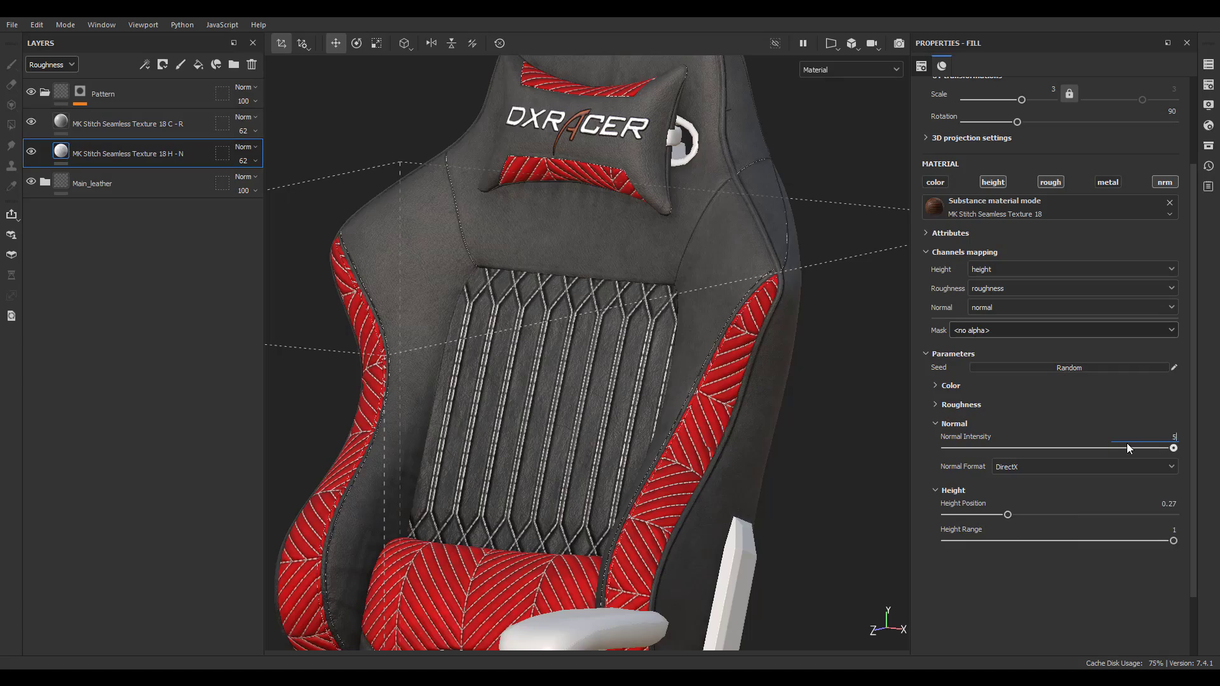
{"action": "scroll", "coordinate": [635, 419], "scroll_direction": "up", "scroll_amount": 5}
{"action": "left_click_drag", "start_coordinate": [620, 414], "coordinate": [641, 400], "text": "alt"}
{"action": "right_click_drag", "start_coordinate": [638, 385], "coordinate": [595, 375], "text": "shift"}
{"action": "scroll", "coordinate": [635, 389], "scroll_direction": "down", "scroll_amount": 6}
{"action": "left_click_drag", "start_coordinate": [613, 357], "coordinate": [683, 381], "text": "alt"}
{"action": "scroll", "coordinate": [670, 403], "scroll_direction": "up", "scroll_amount": 3}
Step: Set the C - R layer's roughness opacity to 100 and compare the roughness channel with the H - N layer hidden and shown
{"action": "key", "text": "c"}
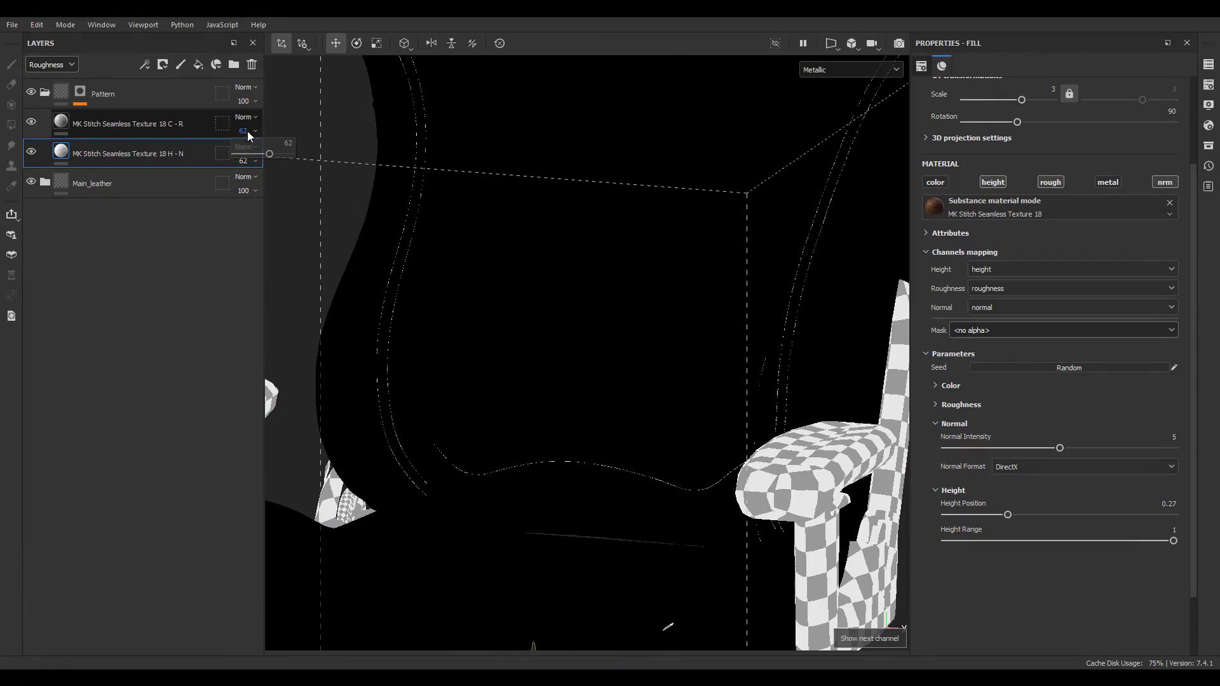
{"action": "key", "text": "c"}
{"action": "key", "text": "c"}
{"action": "key", "text": "c"}
{"action": "key", "text": "c"}
{"action": "key", "text": "c"}
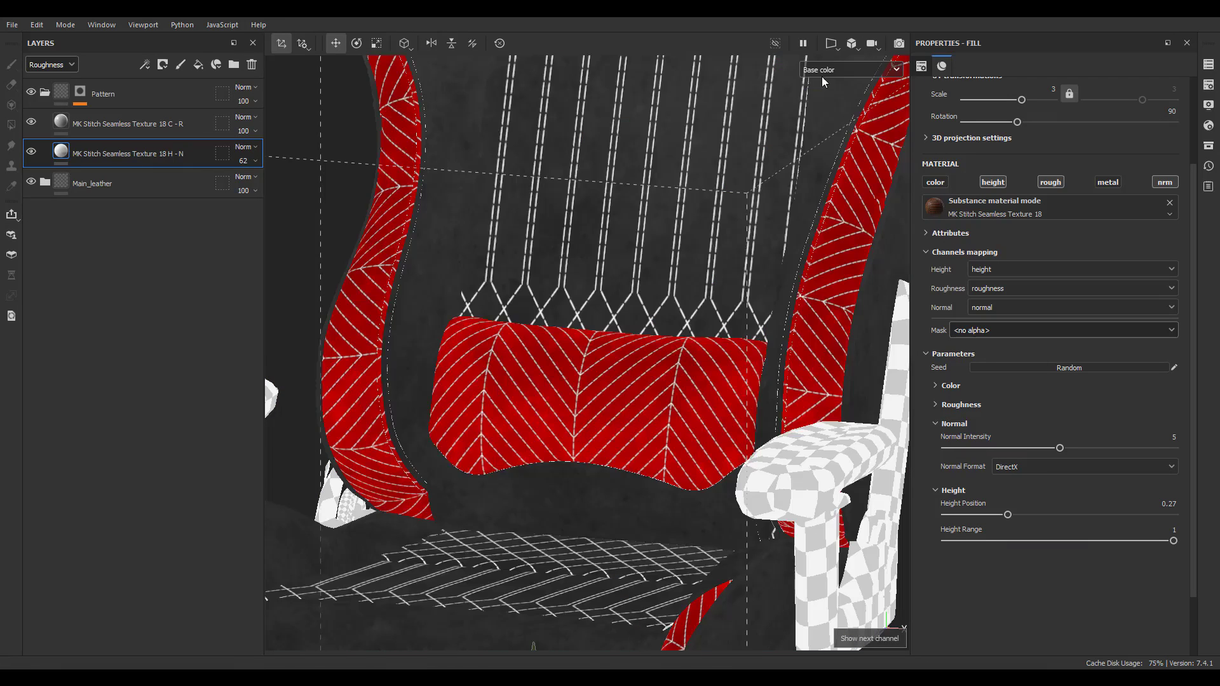
{"action": "scroll", "coordinate": [643, 281], "scroll_direction": "up", "scroll_amount": 3}
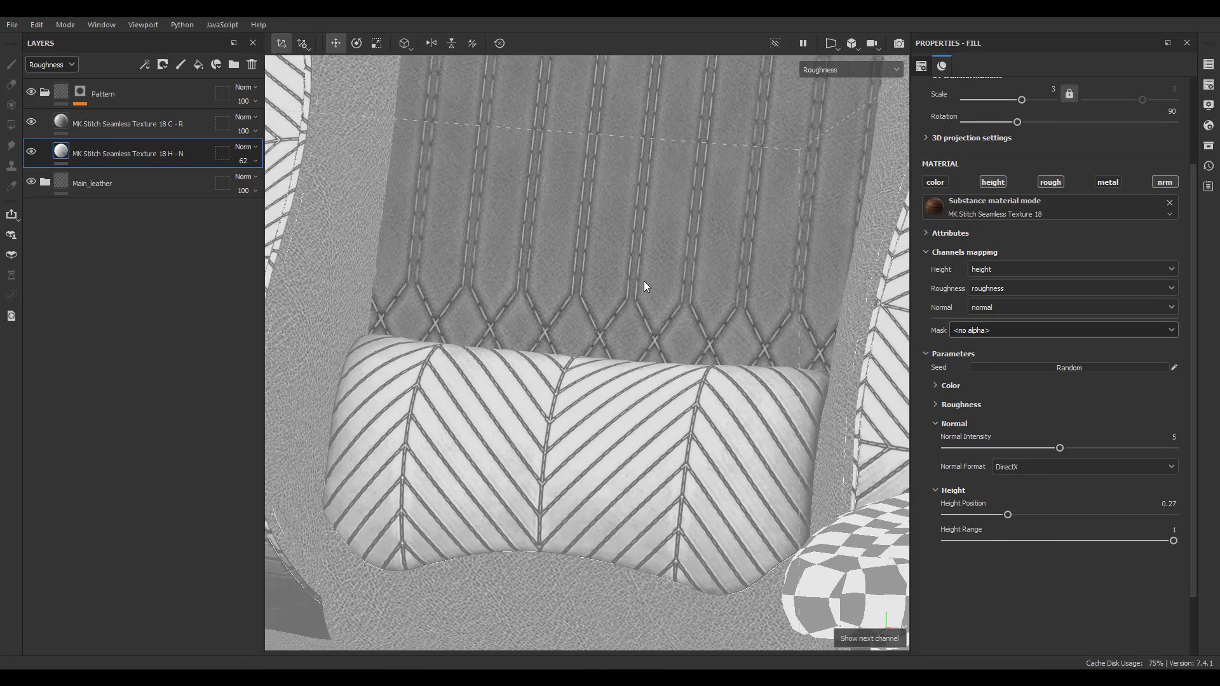
{"action": "left_click", "coordinate": [31, 152]}
{"action": "left_click", "coordinate": [30, 151]}
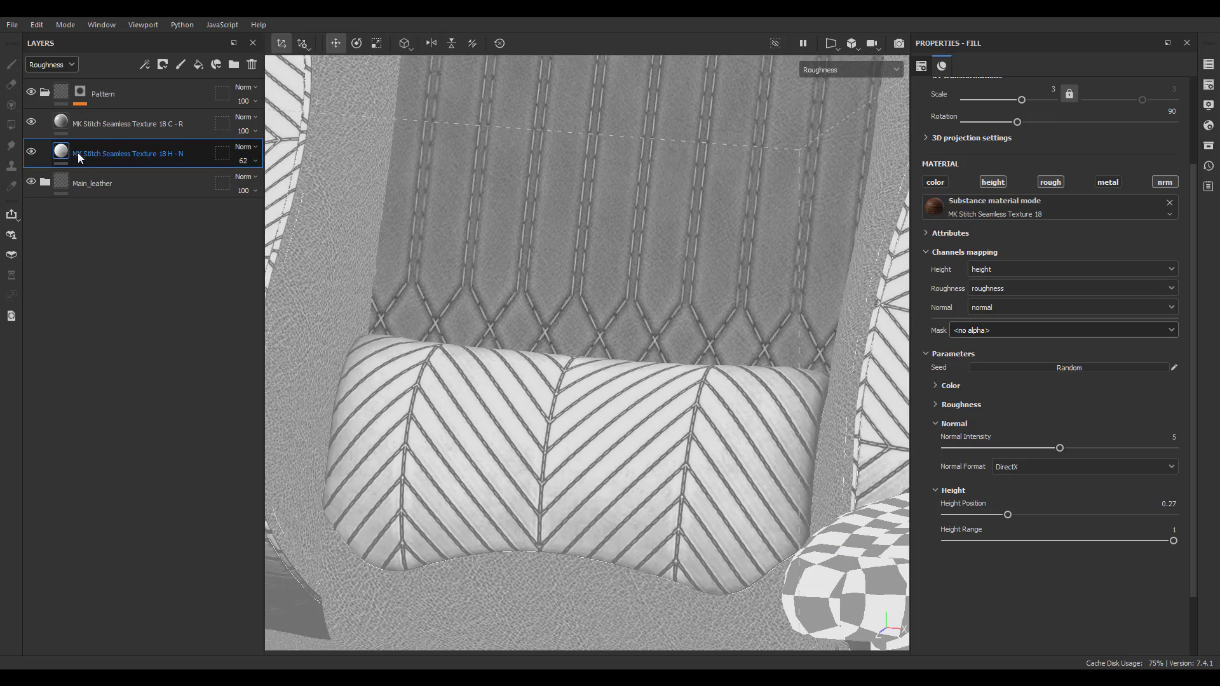
Step: Try a roughness opacity of 11 with the Replace blending mode on the H - N layer
{"action": "left_click", "coordinate": [255, 161]}
{"action": "left_click_drag", "start_coordinate": [249, 182], "coordinate": [252, 183]}
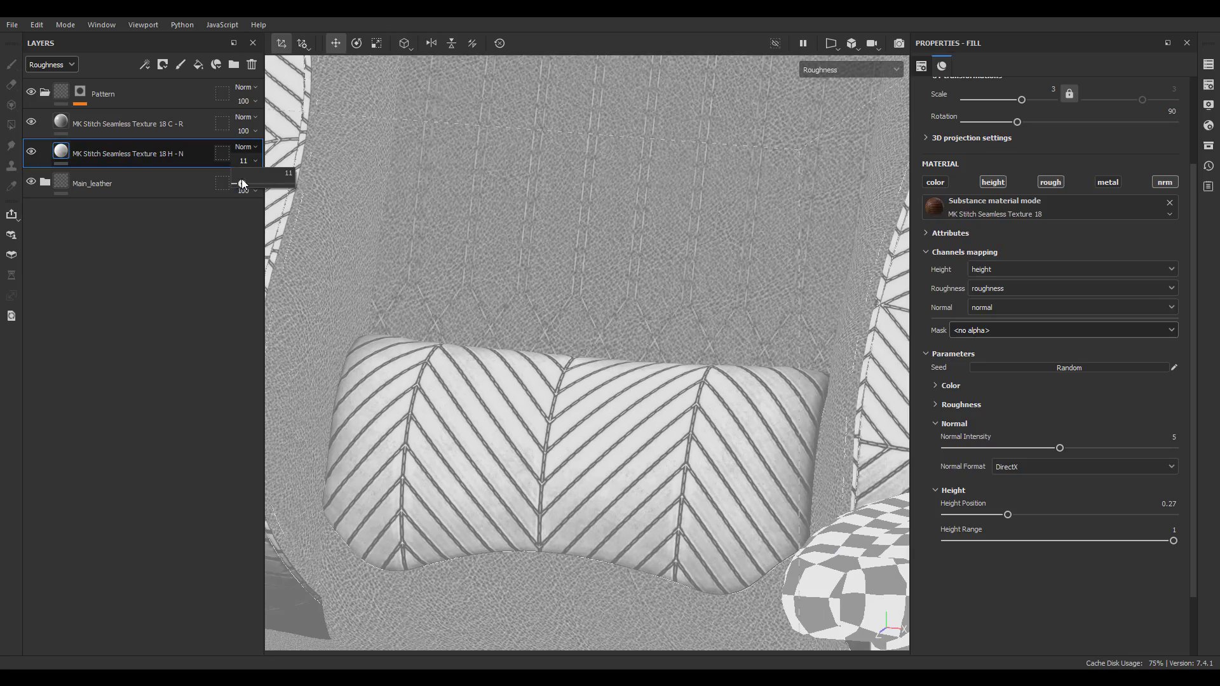
{"action": "left_click", "coordinate": [242, 147]}
{"action": "left_click", "coordinate": [255, 190]}
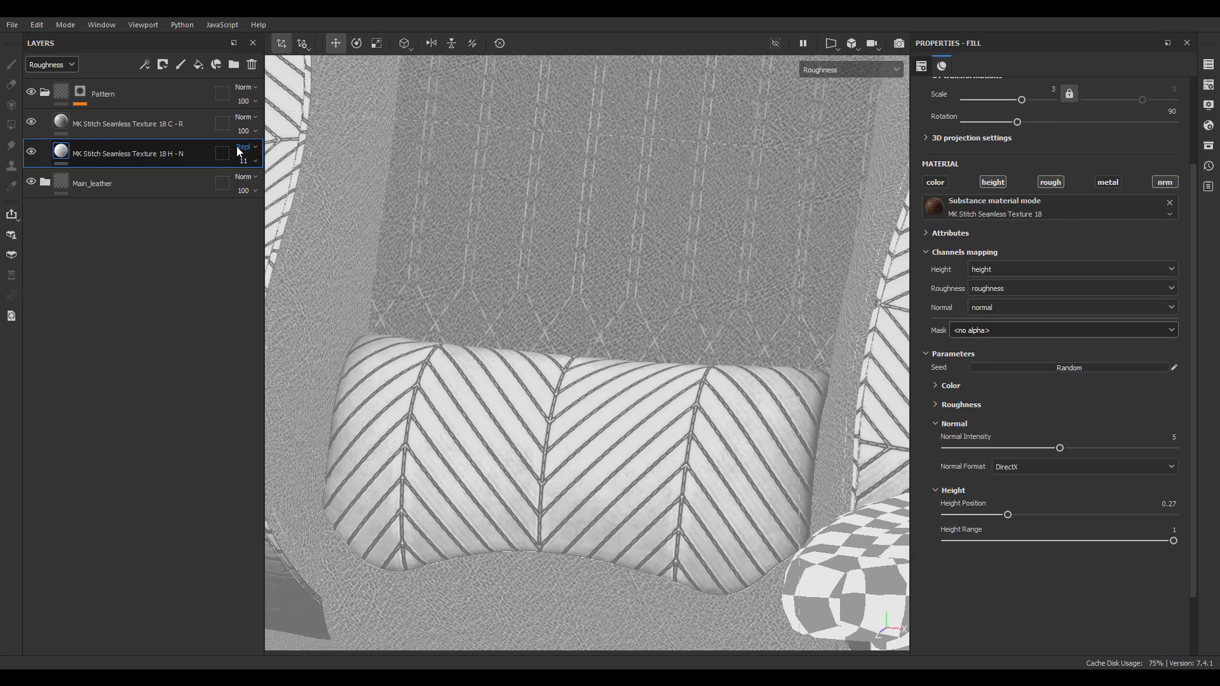
Step: Try Linear dodge (Add), an opacity of 100 and several other blending modes on the H - N layer's roughness
{"action": "scroll", "coordinate": [237, 147], "scroll_direction": "down", "scroll_amount": 2}
{"action": "left_click", "coordinate": [254, 161]}
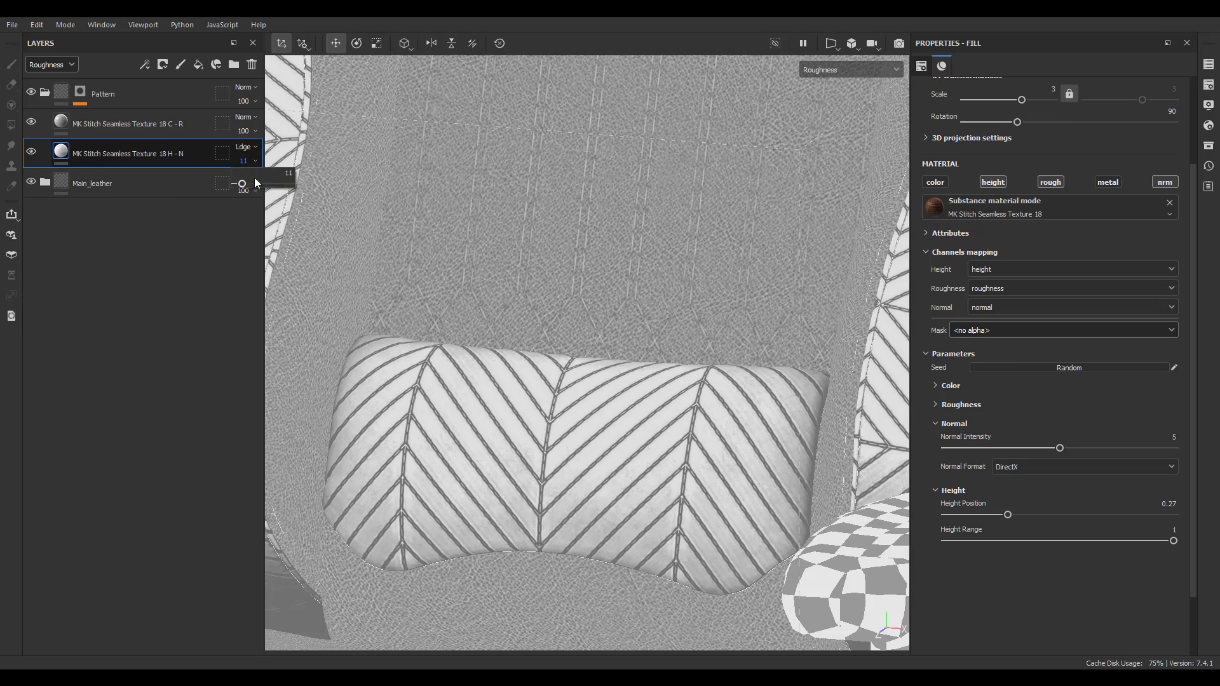
{"action": "left_click_drag", "start_coordinate": [249, 182], "coordinate": [292, 181]}
{"action": "left_click", "coordinate": [244, 146]}
{"action": "left_click", "coordinate": [243, 146]}
{"action": "scroll", "coordinate": [244, 146], "scroll_direction": "down", "scroll_amount": 3}
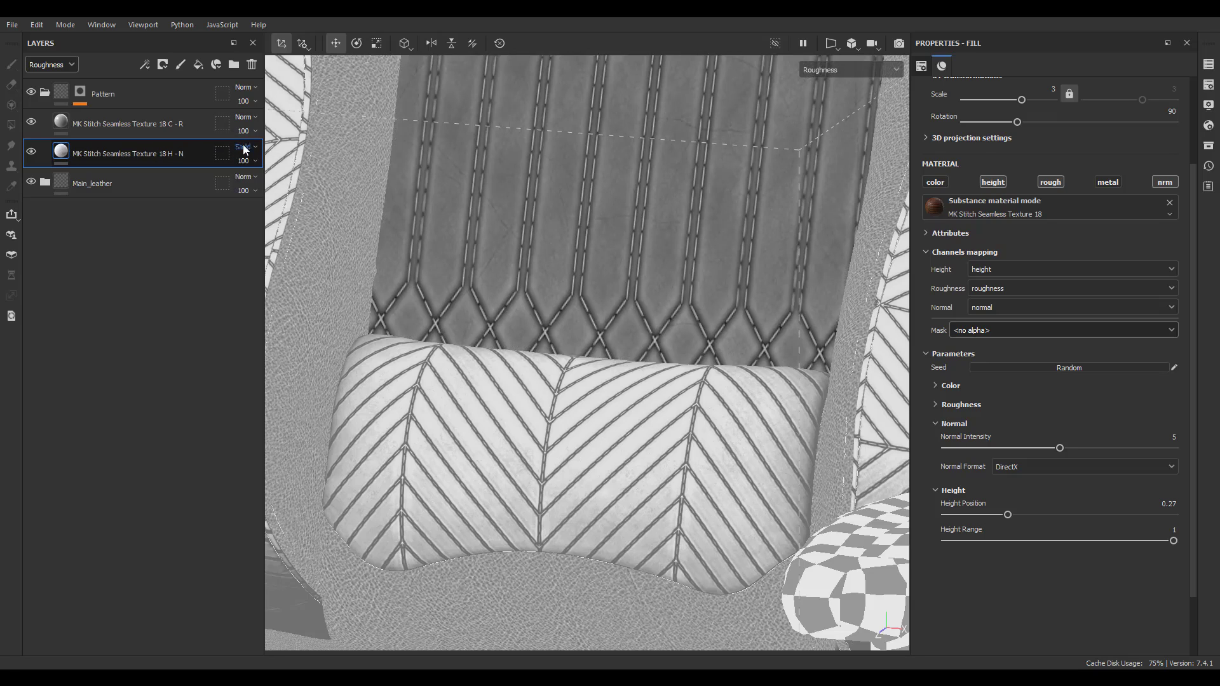
{"action": "scroll", "coordinate": [242, 147], "scroll_direction": "down", "scroll_amount": 3}
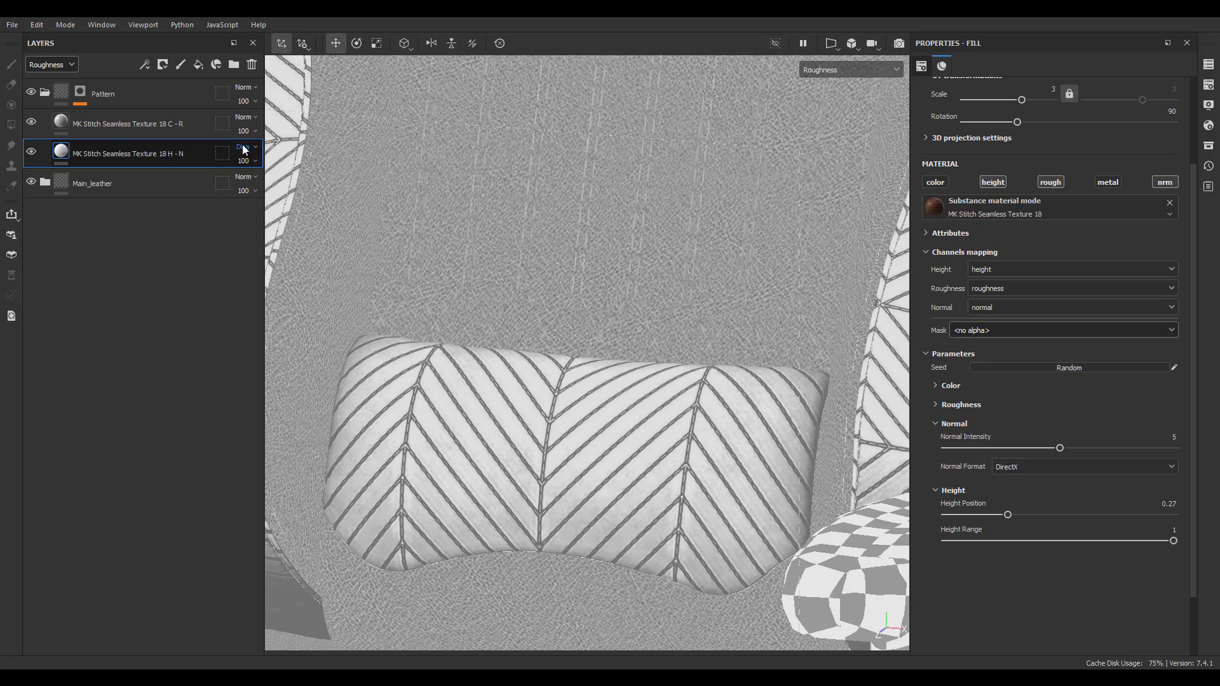
{"action": "scroll", "coordinate": [242, 147], "scroll_direction": "up", "scroll_amount": 3}
Step: Set the H - N layer's roughness blending mode to Subtract with an opacity of 67
{"action": "left_click", "coordinate": [244, 147]}
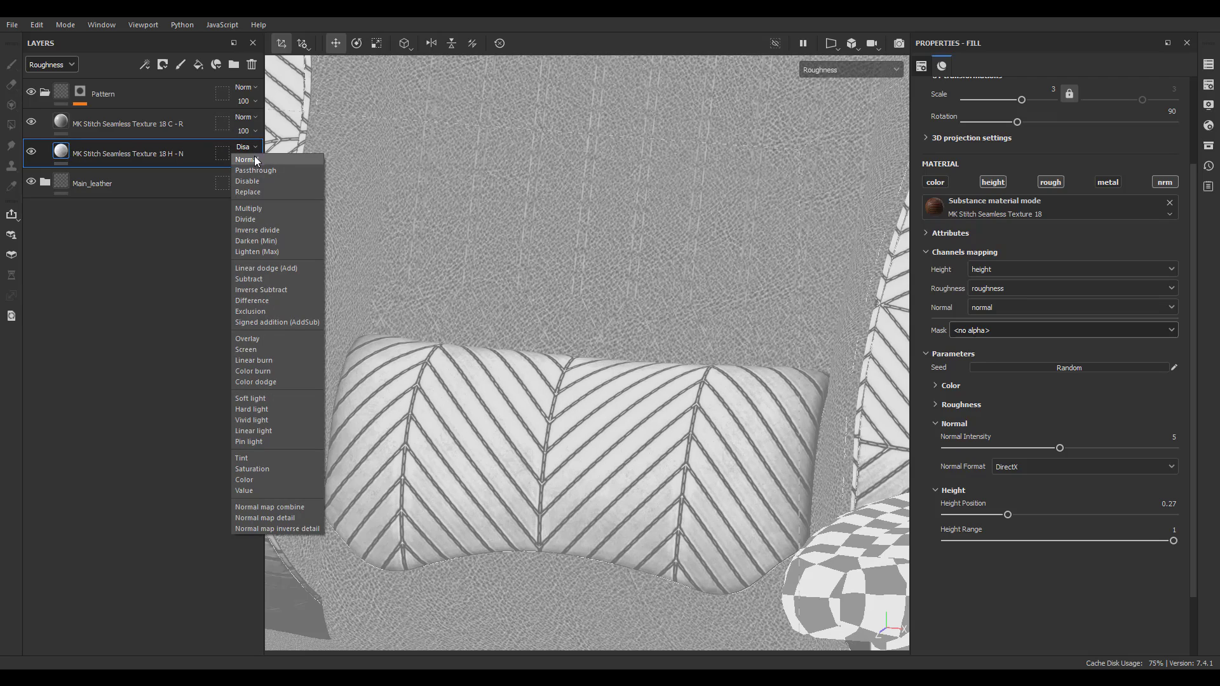
{"action": "left_click", "coordinate": [246, 280]}
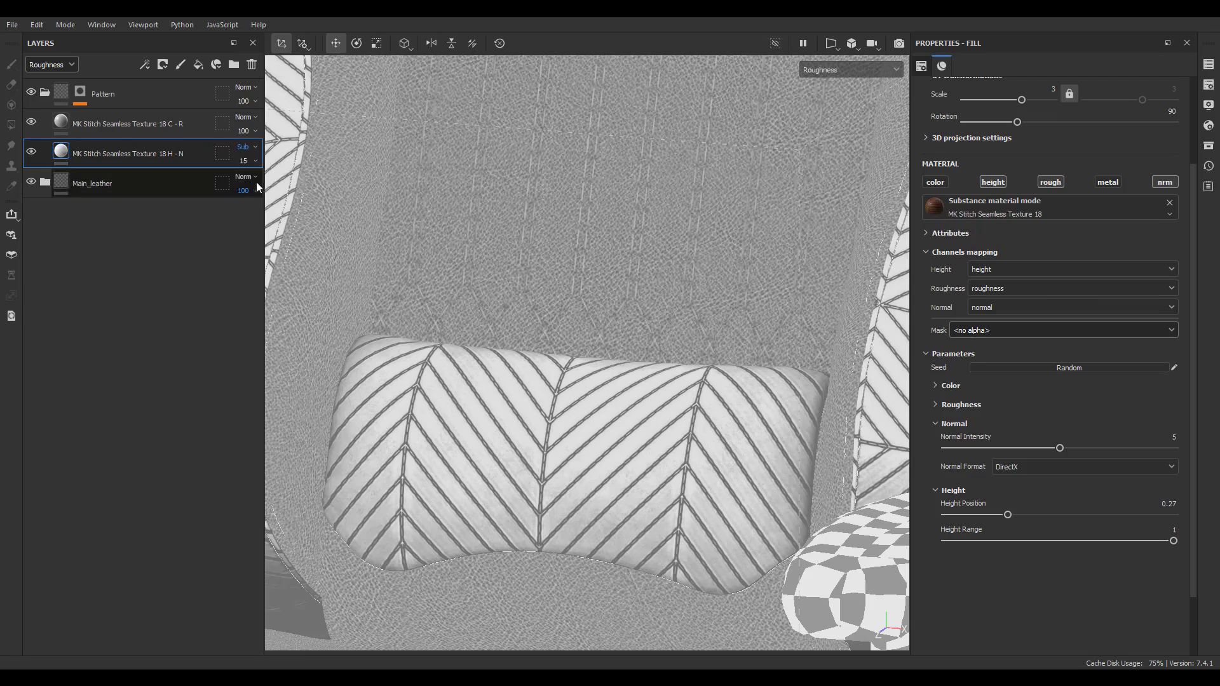
{"action": "left_click", "coordinate": [253, 160]}
{"action": "left_click_drag", "start_coordinate": [246, 182], "coordinate": [278, 183]}
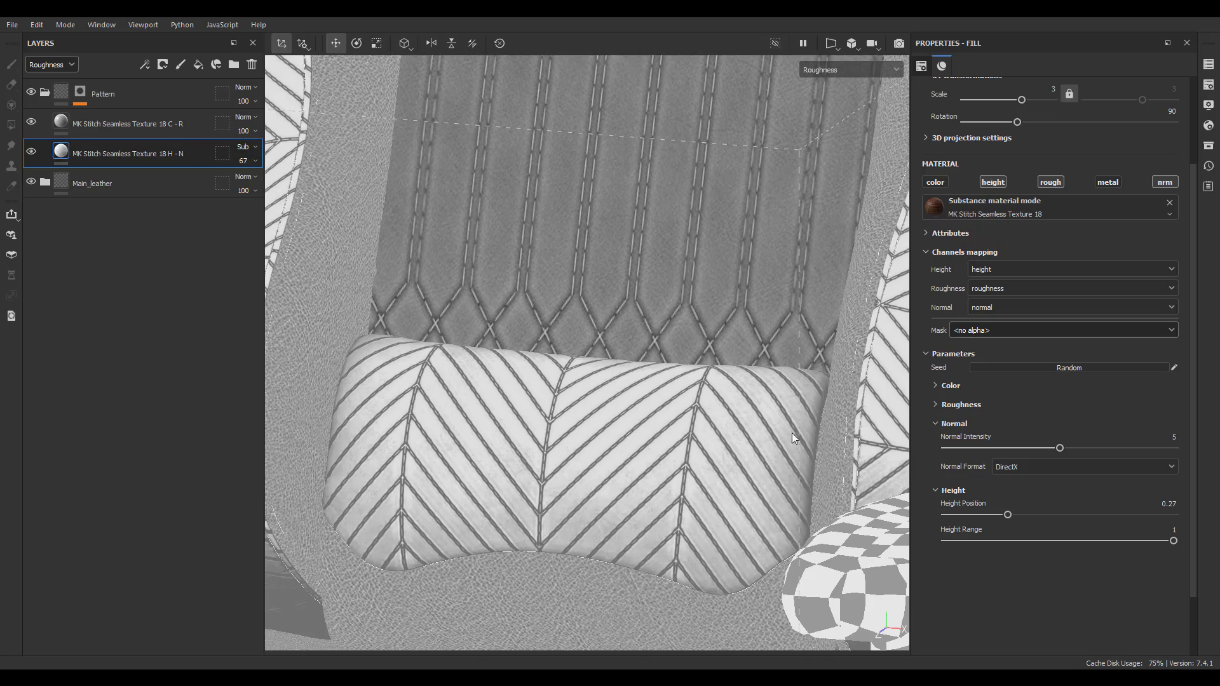
Step: Set the H - N layer's Roughness Color to 0.7342, keeping its opacity at 67
{"action": "left_click", "coordinate": [958, 406]}
{"action": "left_click_drag", "start_coordinate": [1041, 447], "coordinate": [1115, 441]}
{"action": "left_click", "coordinate": [252, 161]}
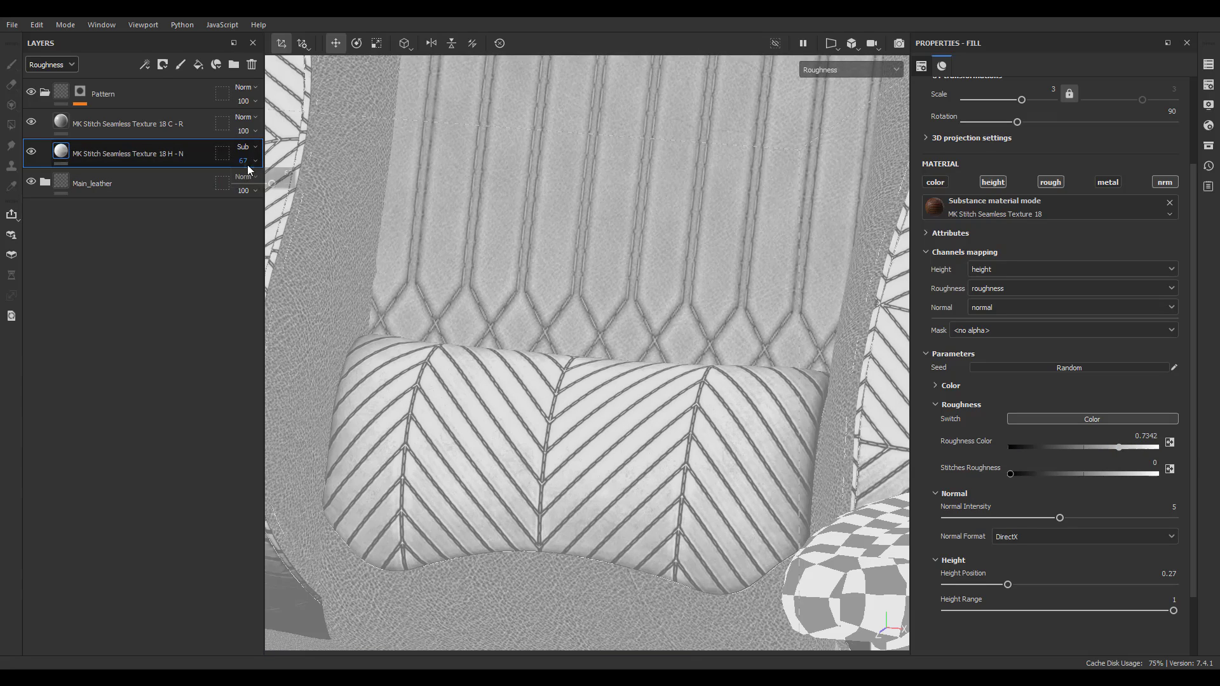
{"action": "left_click_drag", "start_coordinate": [274, 184], "coordinate": [270, 185]}
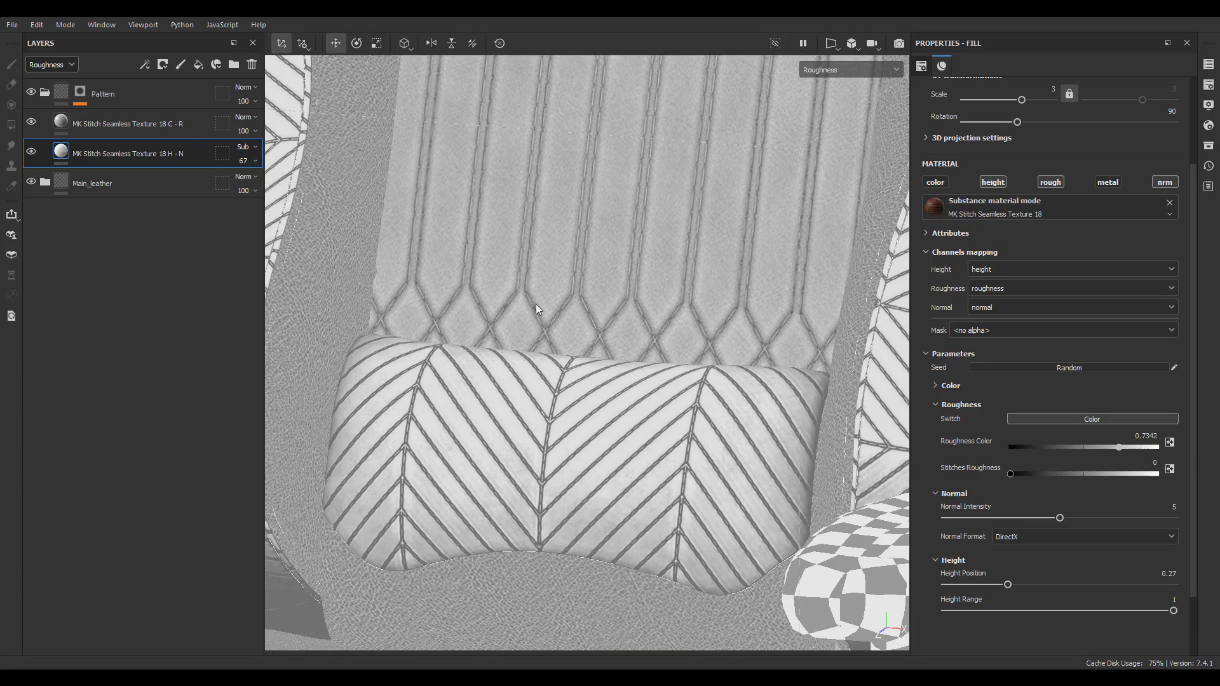
Step: Inspect the backrest and seat in the full material view from several angles and distances
{"action": "scroll", "coordinate": [569, 299], "scroll_direction": "down", "scroll_amount": 6}
{"action": "key", "text": "m"}
{"action": "scroll", "coordinate": [570, 299], "scroll_direction": "up", "scroll_amount": 5}
{"action": "left_click_drag", "start_coordinate": [594, 297], "coordinate": [580, 273], "text": "alt"}
{"action": "scroll", "coordinate": [580, 272], "scroll_direction": "down", "scroll_amount": 3}
{"action": "middle_click_drag", "start_coordinate": [580, 272], "coordinate": [583, 380], "text": "alt"}
{"action": "left_click_drag", "start_coordinate": [599, 275], "coordinate": [575, 305], "text": "alt"}
{"action": "scroll", "coordinate": [623, 403], "scroll_direction": "up", "scroll_amount": 3}
{"action": "scroll", "coordinate": [563, 204], "scroll_direction": "down", "scroll_amount": 5}
{"action": "scroll", "coordinate": [563, 204], "scroll_direction": "up", "scroll_amount": 2}
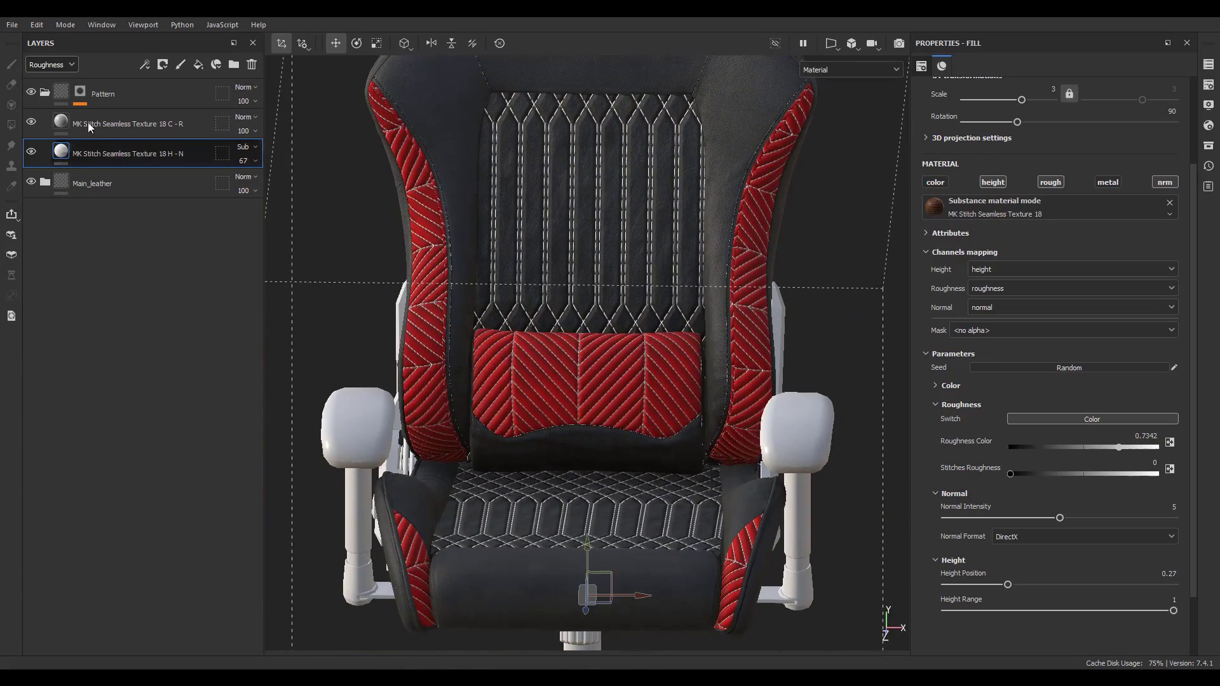
Step: Try the Passthrough blending mode for roughness on the Pattern group and check it on the seat
{"action": "left_click", "coordinate": [246, 87]}
{"action": "left_click", "coordinate": [267, 109]}
{"action": "left_click_drag", "start_coordinate": [512, 316], "coordinate": [574, 492], "text": "alt"}
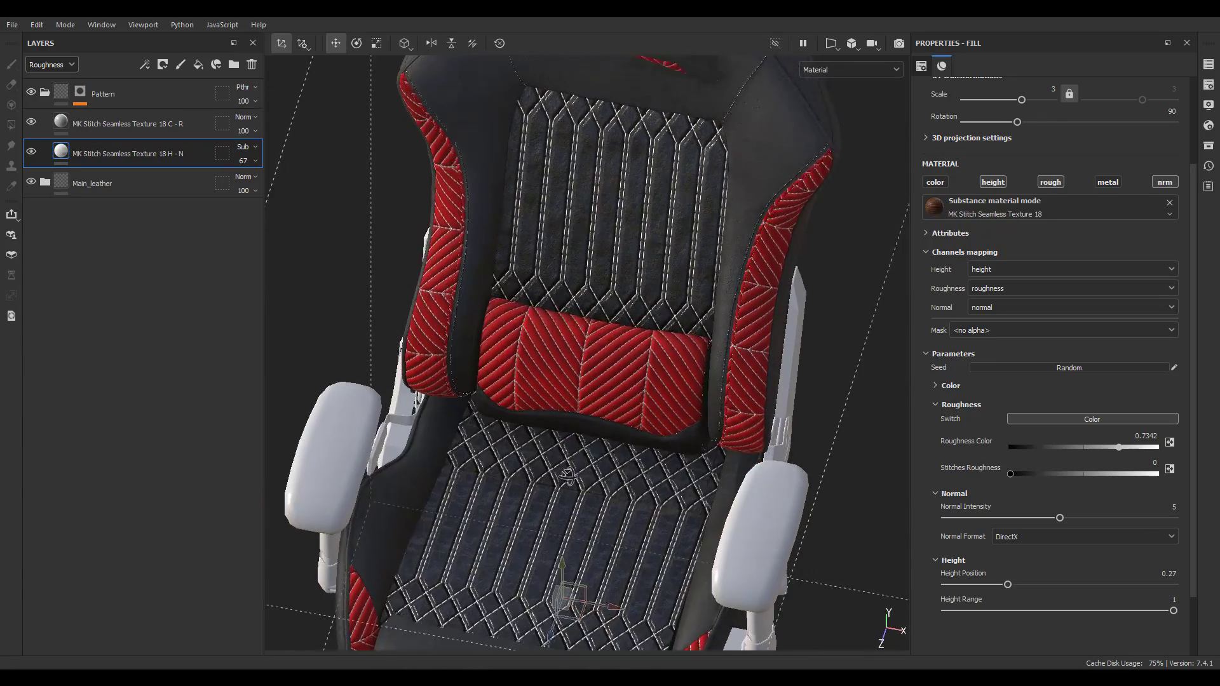
{"action": "middle_click_drag", "start_coordinate": [574, 492], "coordinate": [567, 318], "text": "alt"}
{"action": "scroll", "coordinate": [567, 318], "scroll_direction": "up", "scroll_amount": 4}
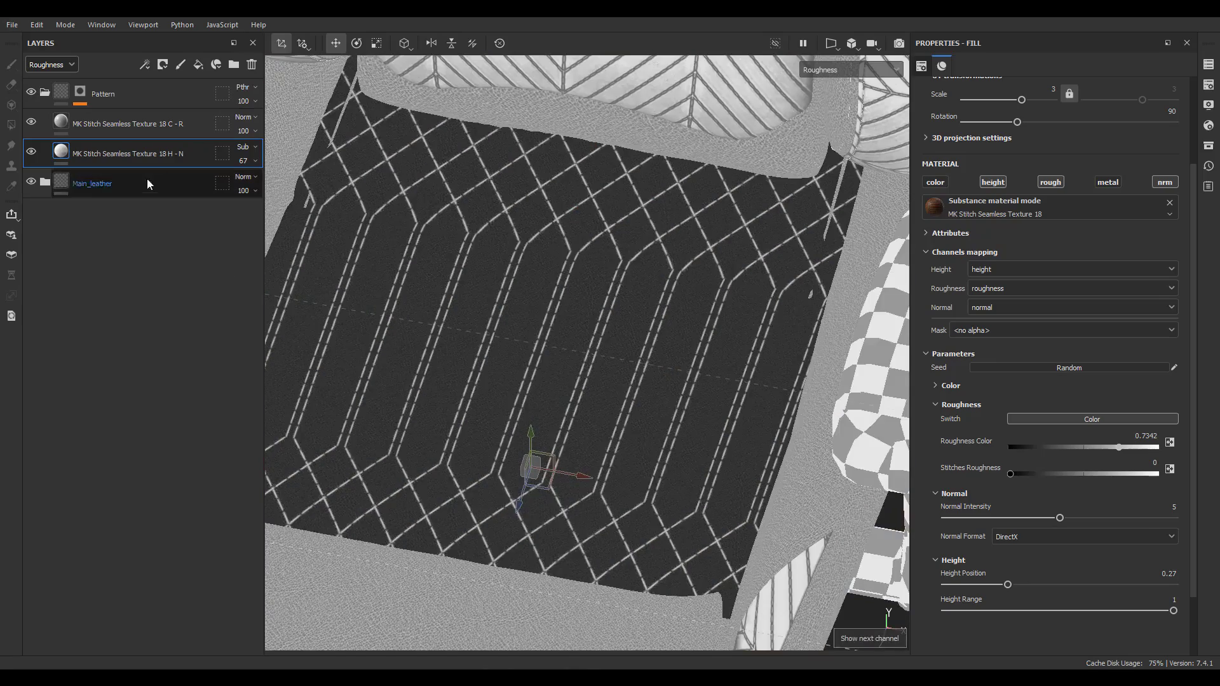
Step: Lower the H - N layer's roughness opacity and return the Pattern group's blending mode to Normal
{"action": "left_click", "coordinate": [245, 161]}
{"action": "left_click_drag", "start_coordinate": [274, 184], "coordinate": [241, 184]}
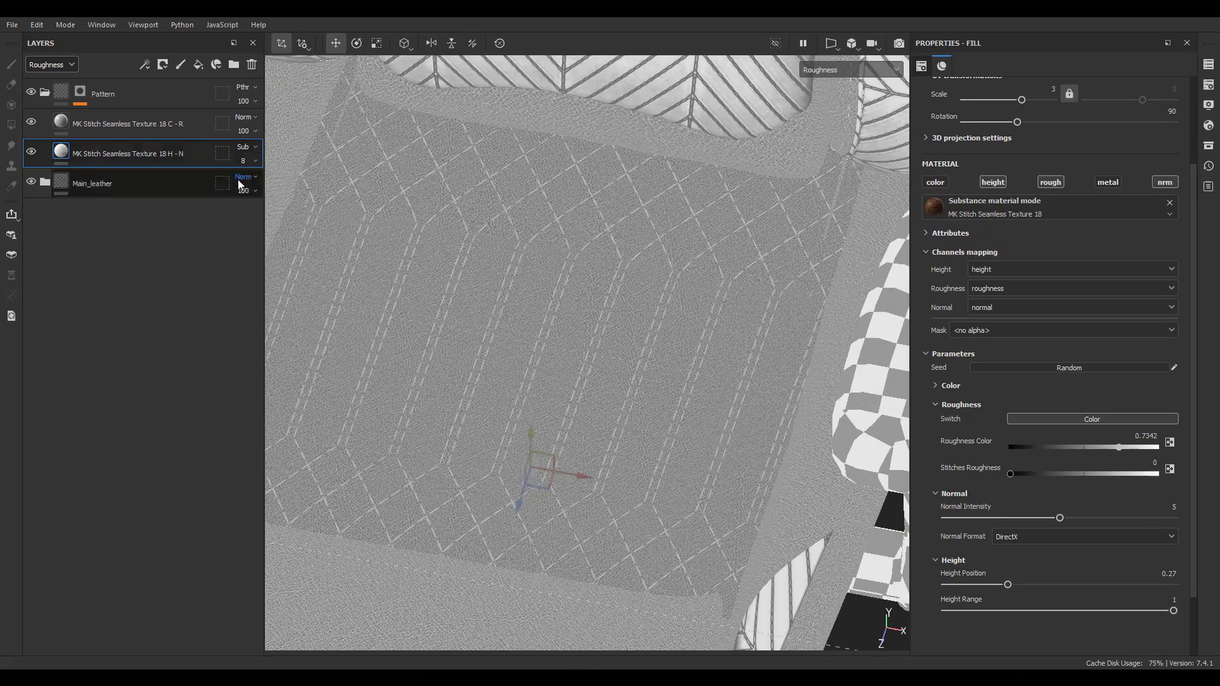
{"action": "left_click", "coordinate": [244, 88]}
{"action": "left_click", "coordinate": [255, 98]}
{"action": "left_click", "coordinate": [242, 161]}
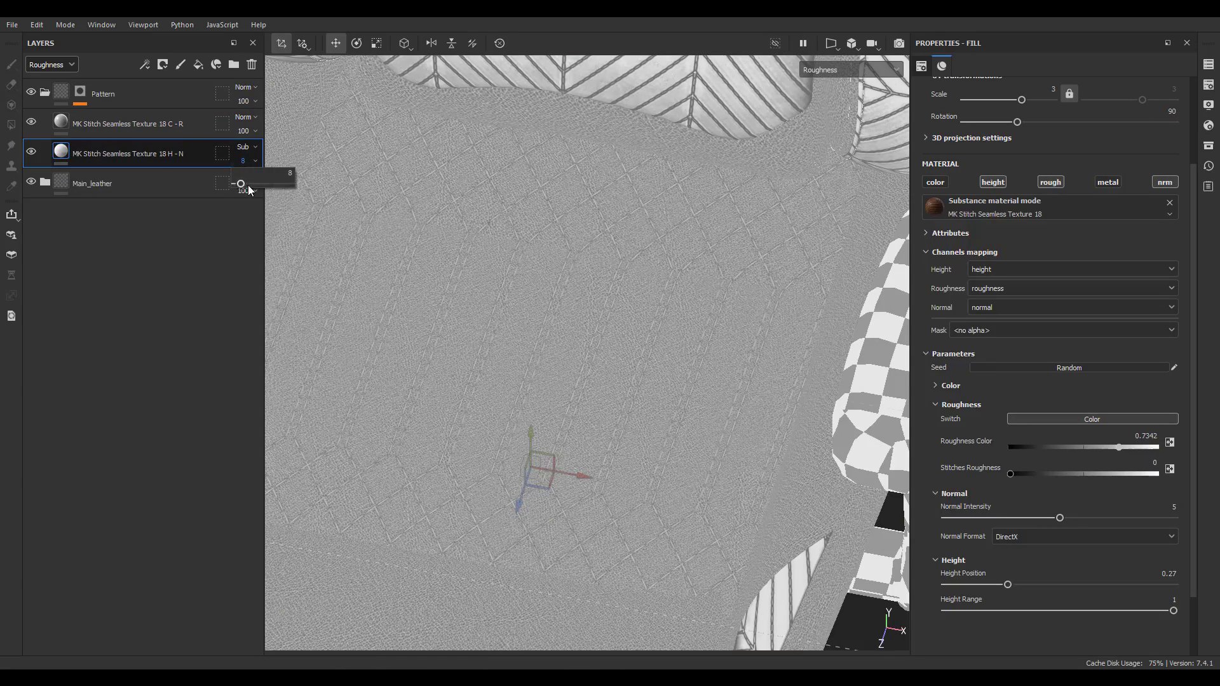
{"action": "left_click", "coordinate": [249, 185]}
Step: Switch the layer stack to the Base color channel, collapse the Pattern group and review the chair in the material view
{"action": "left_click", "coordinate": [59, 65]}
{"action": "left_click", "coordinate": [61, 79]}
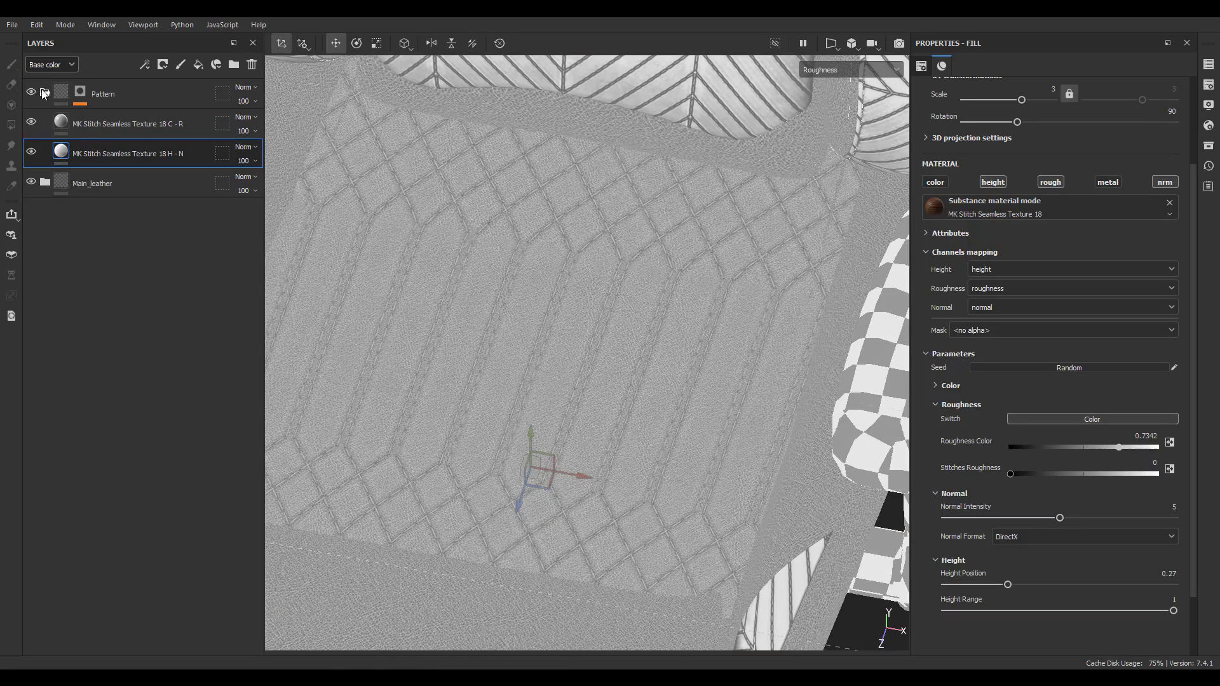
{"action": "left_click", "coordinate": [44, 93]}
{"action": "scroll", "coordinate": [524, 337], "scroll_direction": "down", "scroll_amount": 4}
{"action": "key", "text": "m"}
{"action": "left_click_drag", "start_coordinate": [570, 299], "coordinate": [585, 390], "text": "alt"}
{"action": "left_click", "coordinate": [77, 96]}
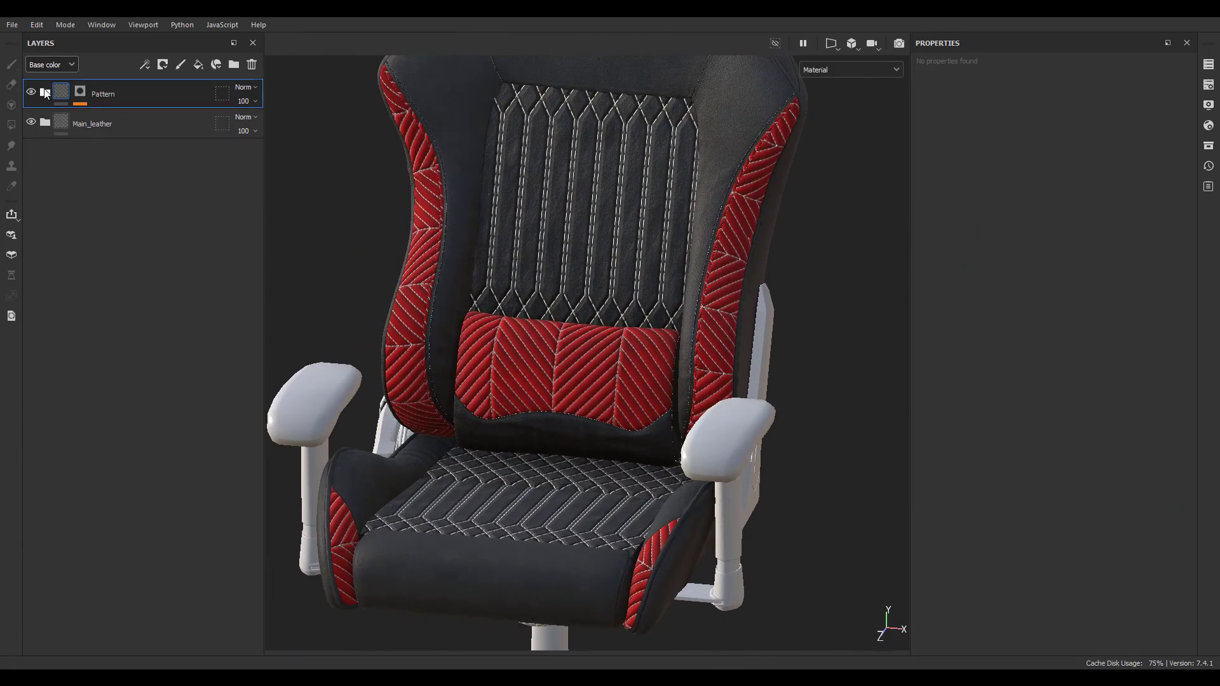
Step: Add an anchor point to the MK Stitch Seamless Texture 18 H - N layer inside the Pattern group
{"action": "left_click", "coordinate": [44, 93]}
{"action": "right_click", "coordinate": [89, 153]}
{"action": "left_click", "coordinate": [154, 556]}
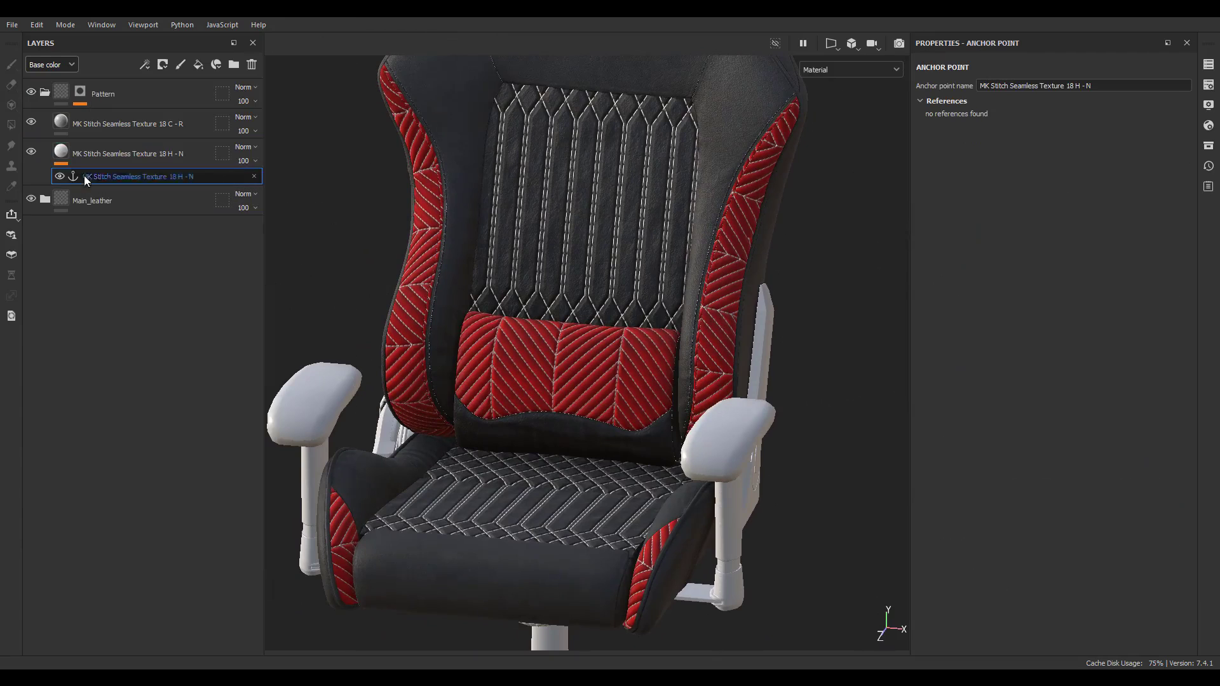
Step: Collapse the Pattern group and add a fill layer named "Dirt" above it
{"action": "left_click", "coordinate": [44, 93]}
{"action": "left_click", "coordinate": [197, 64]}
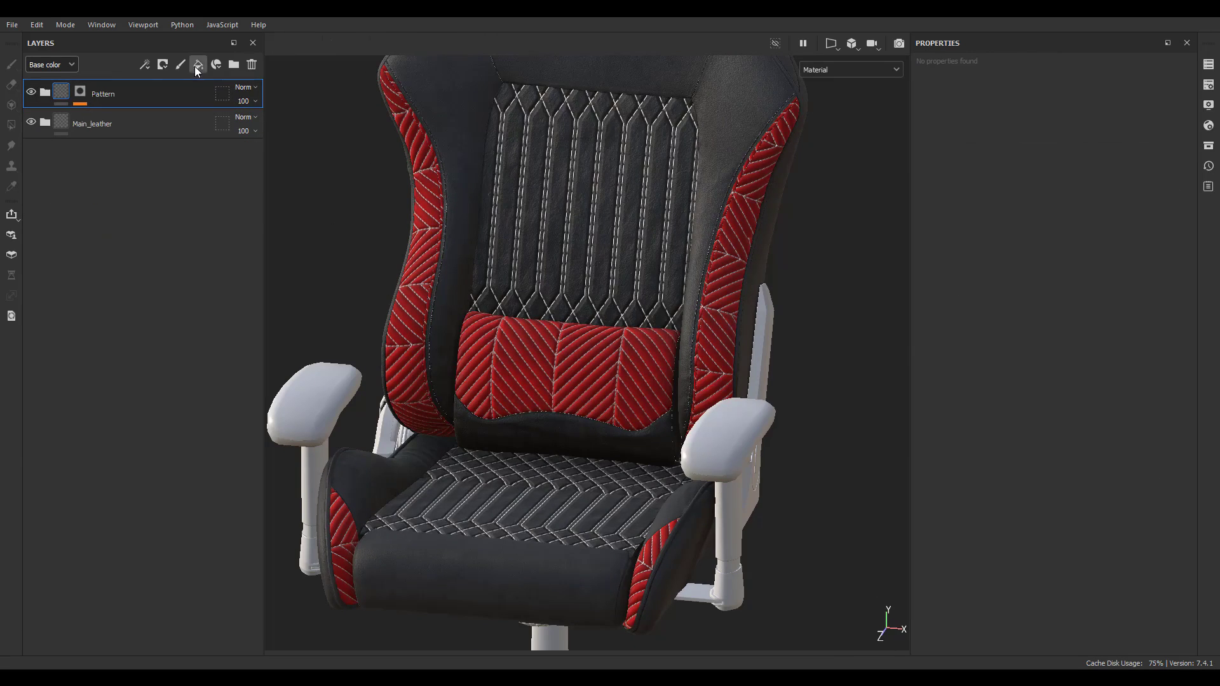
{"action": "double_click", "coordinate": [77, 94]}
{"action": "type", "text": "Dirt"}
{"action": "key", "text": "Return"}
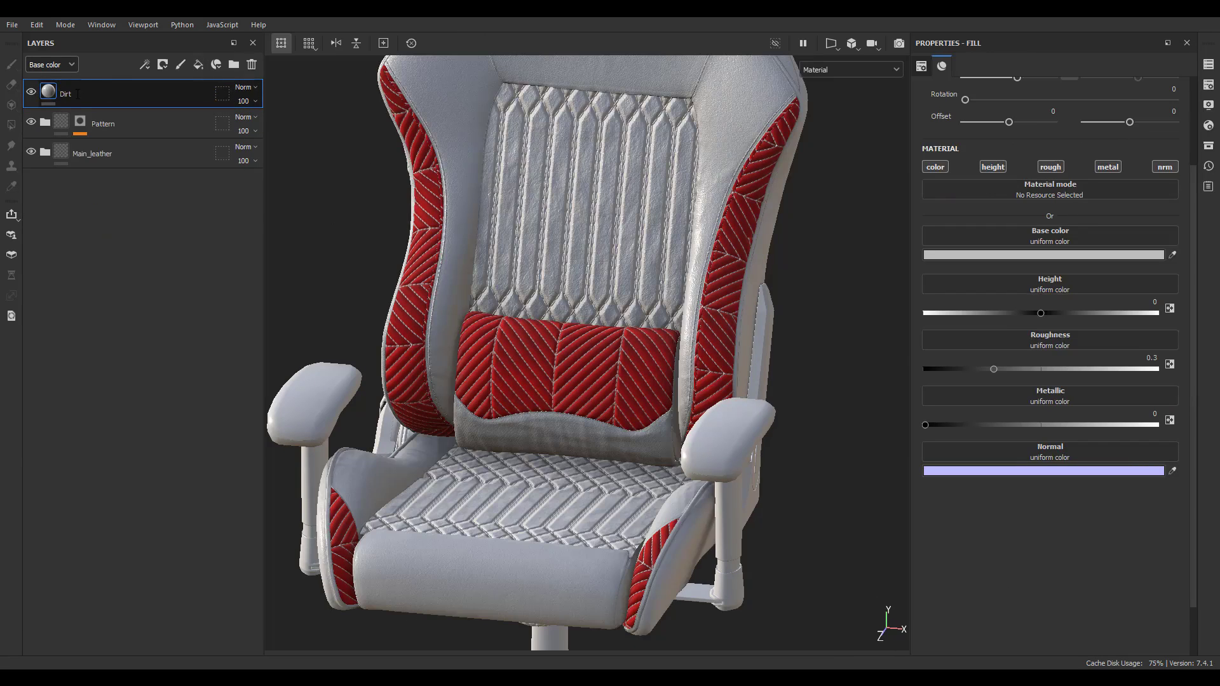
Step: Add a black mask to the Dirt layer and put a Dirt generator on that mask
{"action": "right_click", "coordinate": [88, 87]}
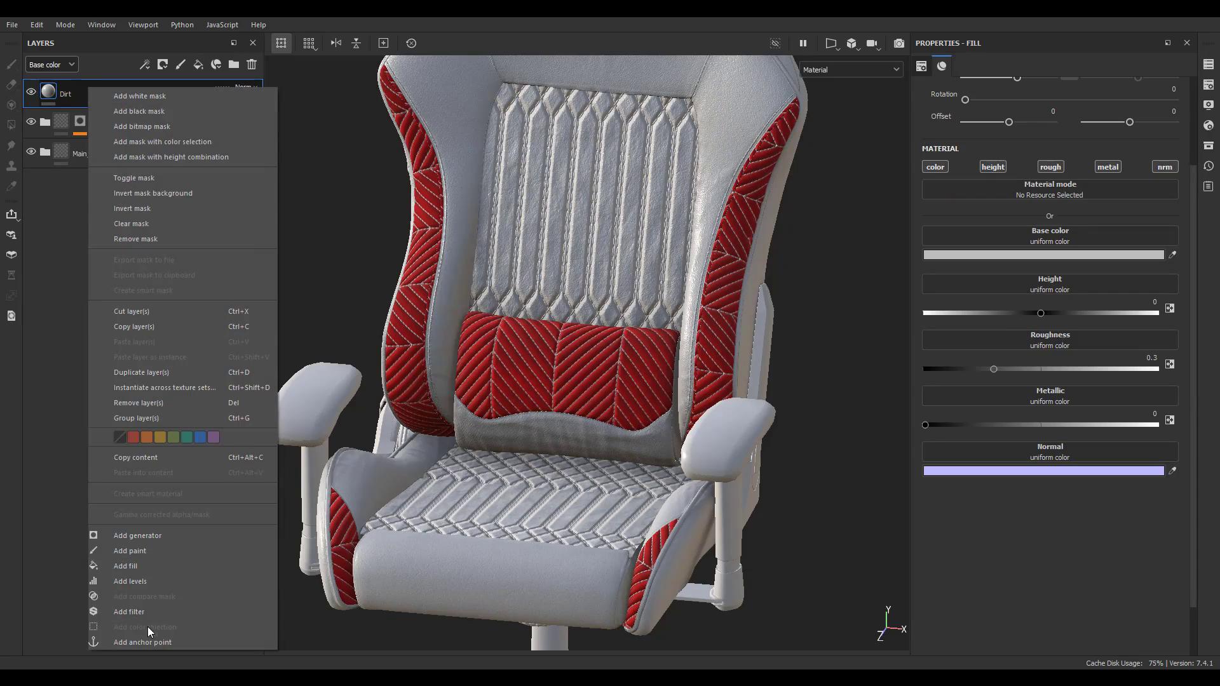
{"action": "left_click", "coordinate": [118, 112]}
{"action": "right_click", "coordinate": [67, 98]}
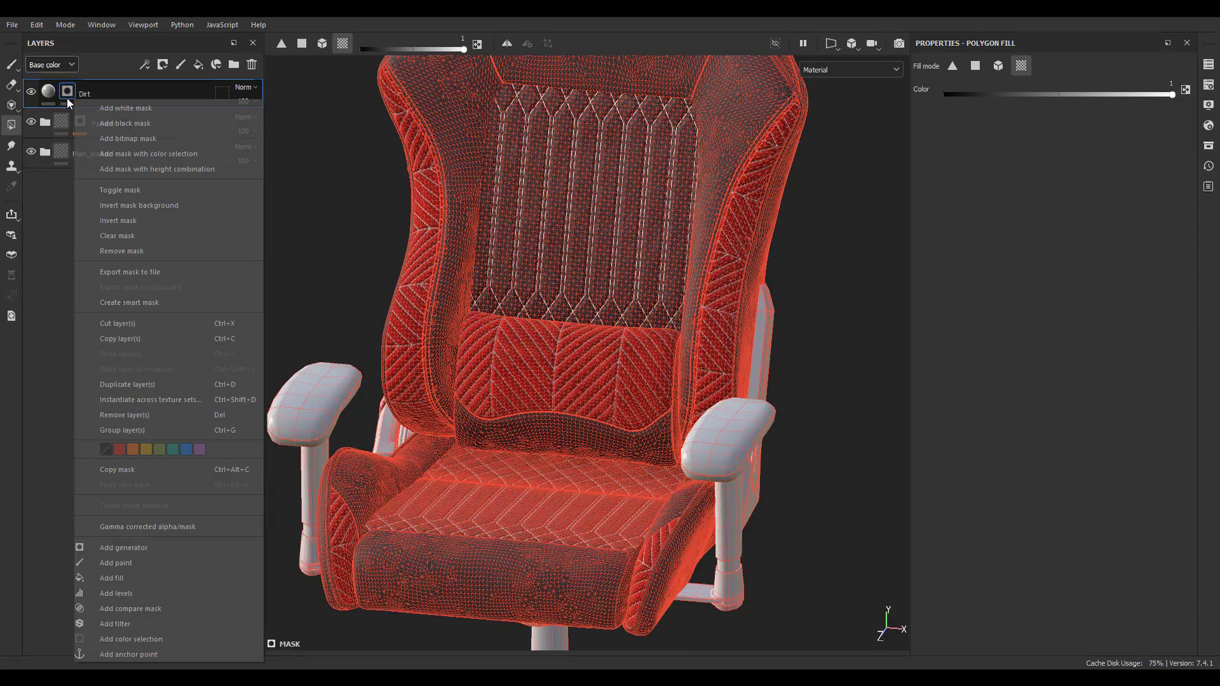
{"action": "left_click", "coordinate": [117, 553]}
{"action": "left_click", "coordinate": [1004, 90]}
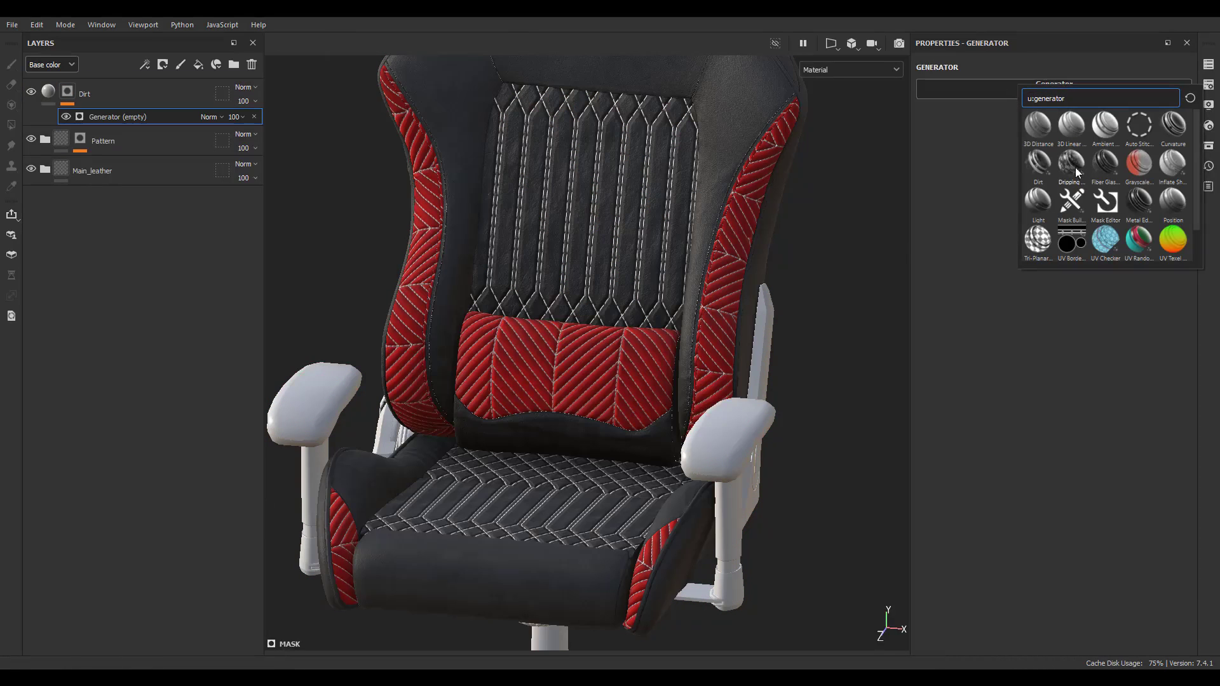
{"action": "left_click", "coordinate": [1038, 164]}
Step: Assign the MK Stitch Seamless Texture 18 H - N anchor point to the generator's Micro Normal input, referencing the Normal channel
{"action": "scroll", "coordinate": [1024, 444], "scroll_direction": "down", "scroll_amount": 1}
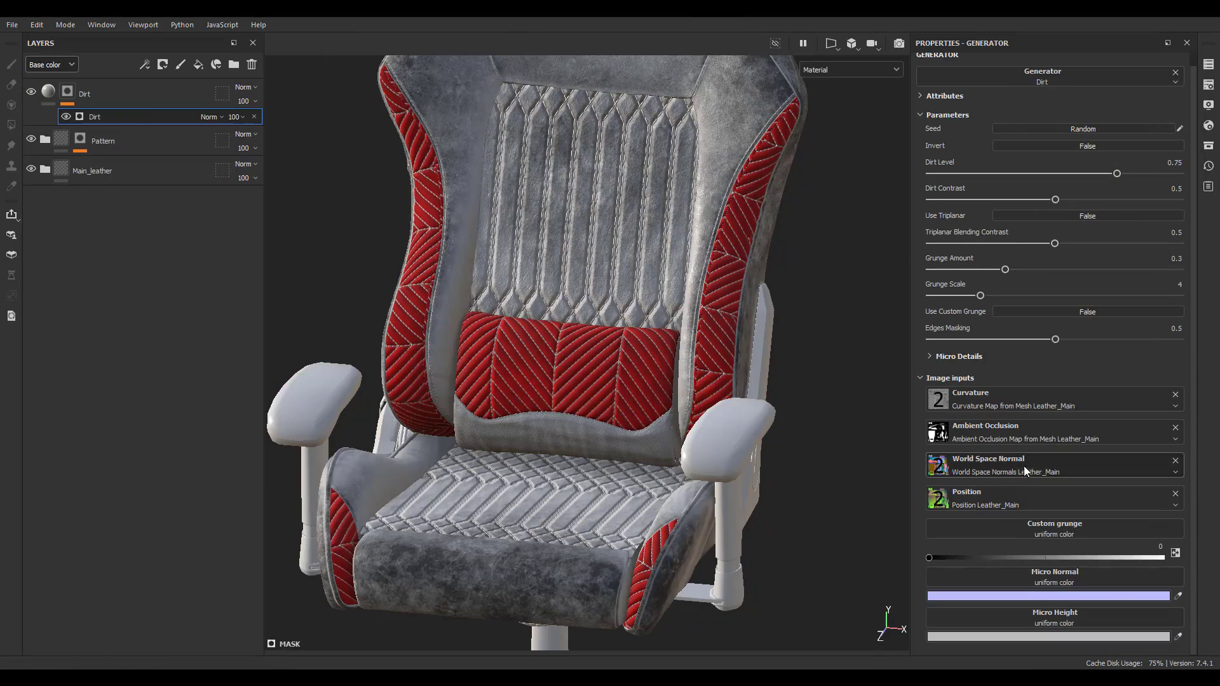
{"action": "left_click", "coordinate": [1024, 577]}
{"action": "left_click", "coordinate": [1107, 395]}
{"action": "left_click", "coordinate": [1078, 421]}
{"action": "scroll", "coordinate": [1039, 578], "scroll_direction": "down", "scroll_amount": 1}
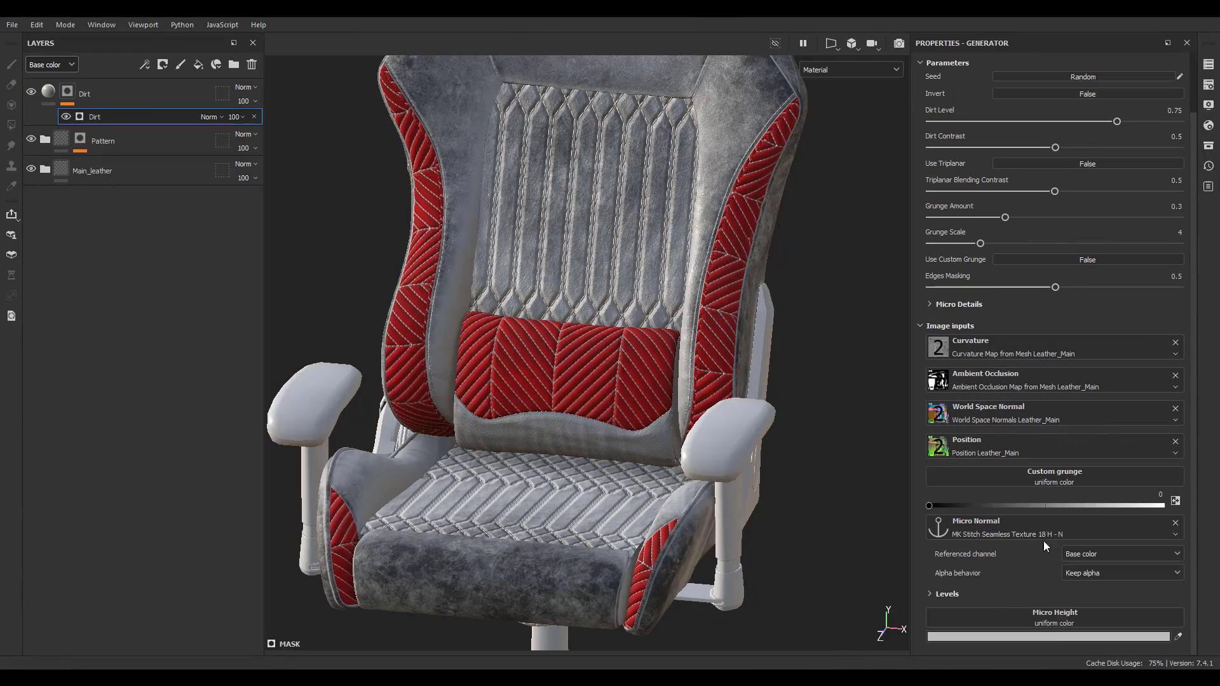
{"action": "left_click", "coordinate": [1076, 556]}
{"action": "left_click", "coordinate": [1080, 634]}
Step: Assign the MK Stitch Seamless Texture 18 H - N anchor point to the generator's Micro Height input, referencing the Height channel
{"action": "left_click", "coordinate": [1031, 614]}
{"action": "left_click", "coordinate": [1103, 428]}
{"action": "left_click", "coordinate": [1058, 453]}
{"action": "scroll", "coordinate": [1058, 452], "scroll_direction": "down", "scroll_amount": 1}
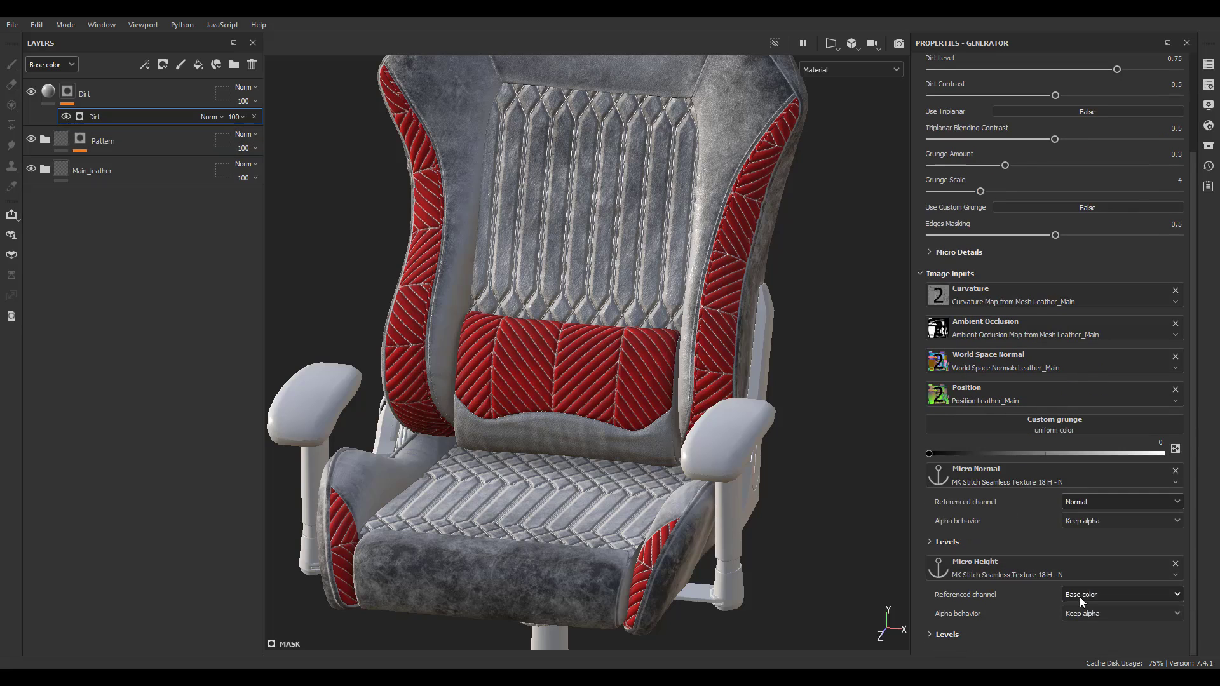
{"action": "left_click", "coordinate": [1081, 595]}
{"action": "left_click", "coordinate": [1096, 638]}
Step: Enable Micro Height and Micro Normal, setting Curvature Intensity 0.27, Height Details Intensity 4.55, AO Radius 0.42 and AO Depth 0.11
{"action": "left_click", "coordinate": [982, 253]}
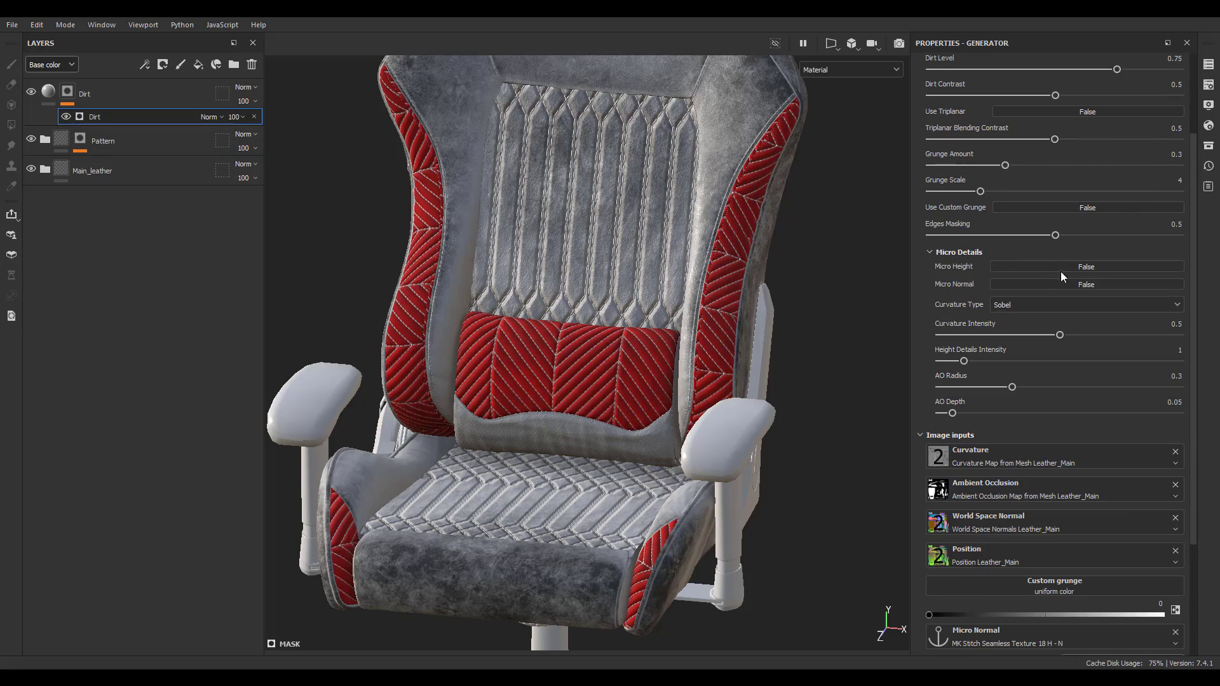
{"action": "left_click_drag", "start_coordinate": [1030, 334], "coordinate": [1040, 381]}
{"action": "mouse_move", "coordinate": [952, 413]}
{"action": "left_mouse_down"}
{"action": "mouse_move", "coordinate": [1213, 427]}
{"action": "mouse_move", "coordinate": [878, 413]}
{"action": "mouse_move", "coordinate": [966, 414]}
{"action": "left_mouse_up"}
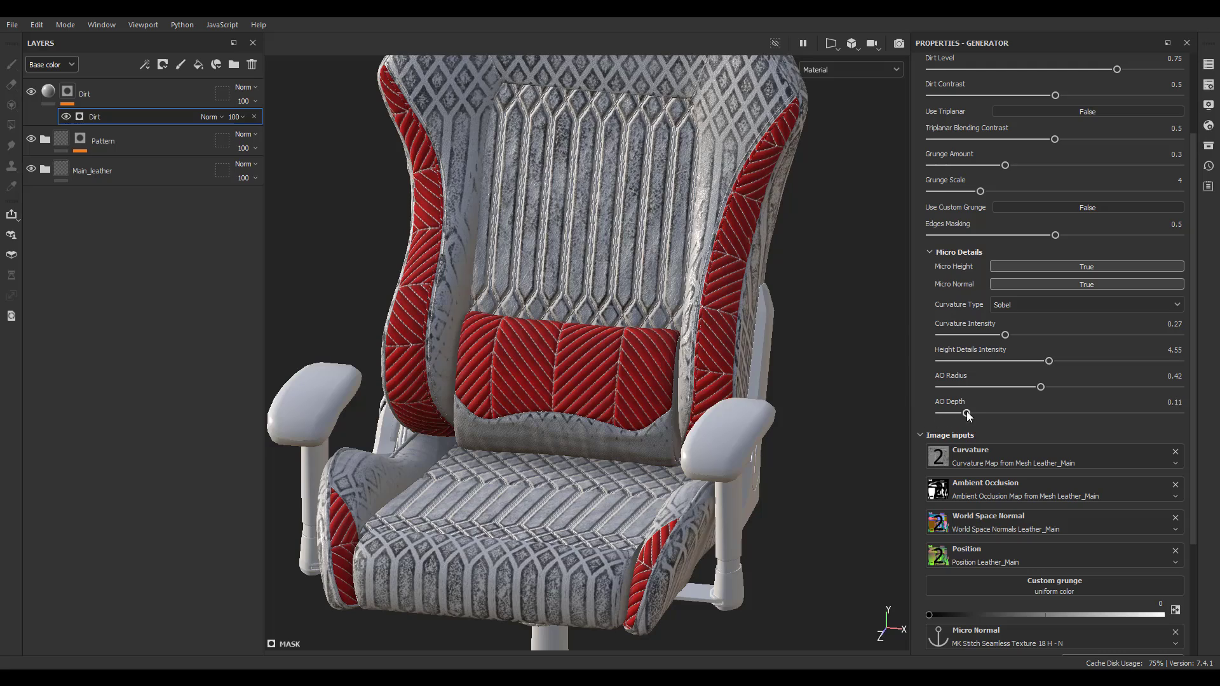
Step: Set the Dirt generator's Edges Masking to 1 and its Dirt Level to 0.36
{"action": "scroll", "coordinate": [986, 314], "scroll_direction": "up", "scroll_amount": 3}
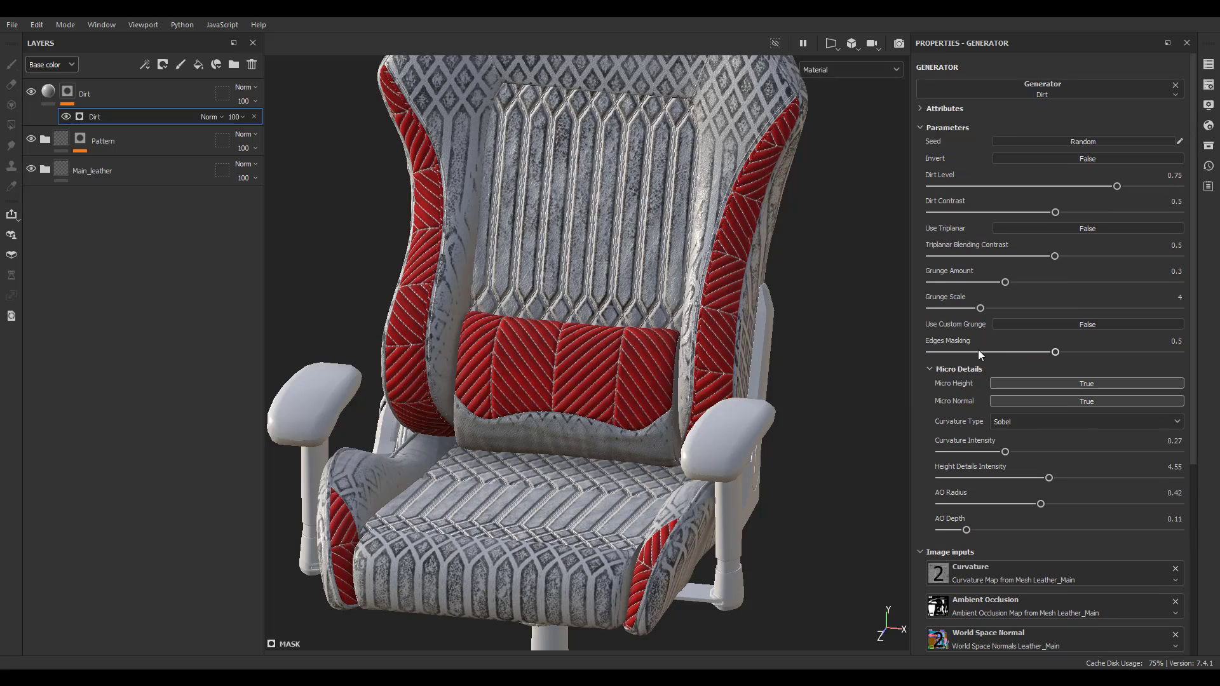
{"action": "left_click_drag", "start_coordinate": [963, 352], "coordinate": [1188, 357]}
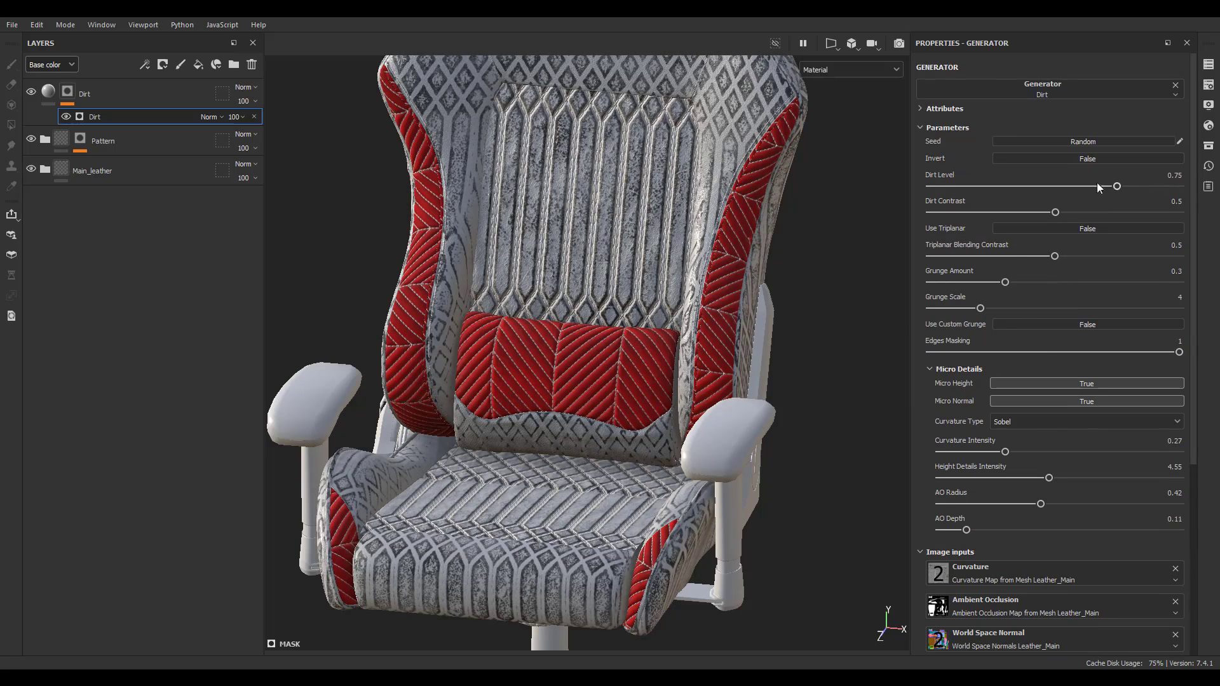
{"action": "left_click_drag", "start_coordinate": [1096, 183], "coordinate": [1023, 191]}
Step: Inspect the backrest and seat up close, comparing them with the Dirt generator hidden and shown
{"action": "scroll", "coordinate": [638, 402], "scroll_direction": "up", "scroll_amount": 6}
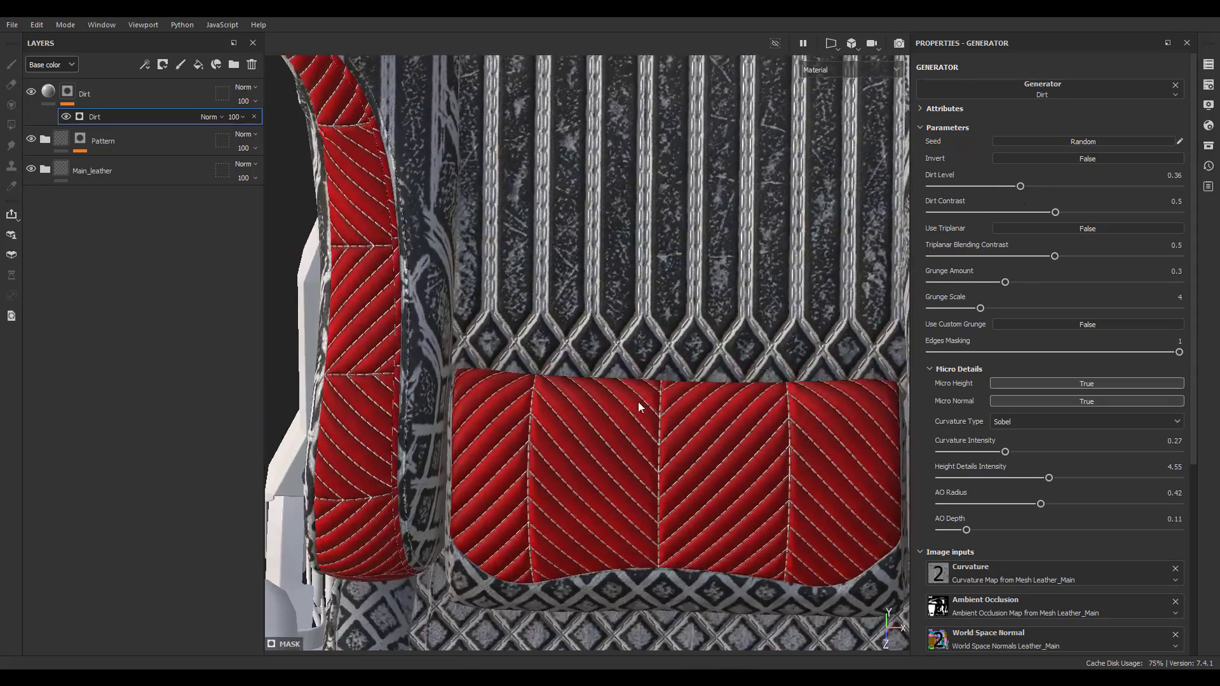
{"action": "scroll", "coordinate": [638, 401], "scroll_direction": "down", "scroll_amount": 4}
{"action": "middle_click_drag", "start_coordinate": [638, 402], "coordinate": [616, 95], "text": "alt"}
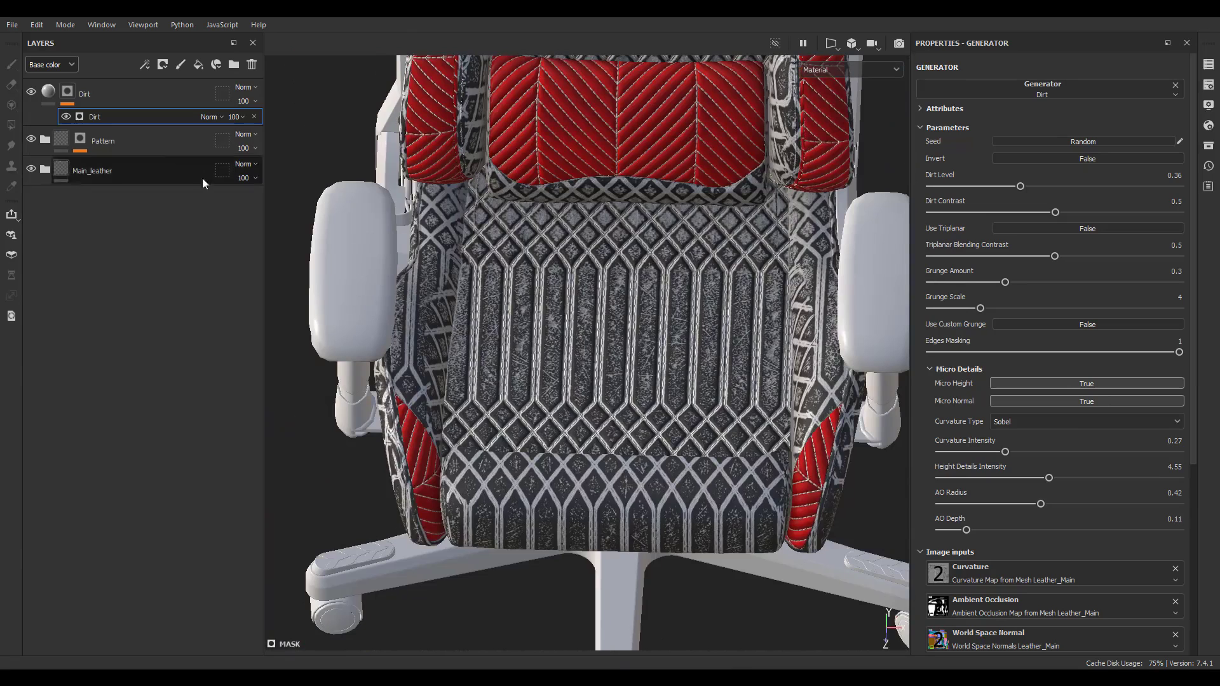
{"action": "left_click", "coordinate": [66, 117]}
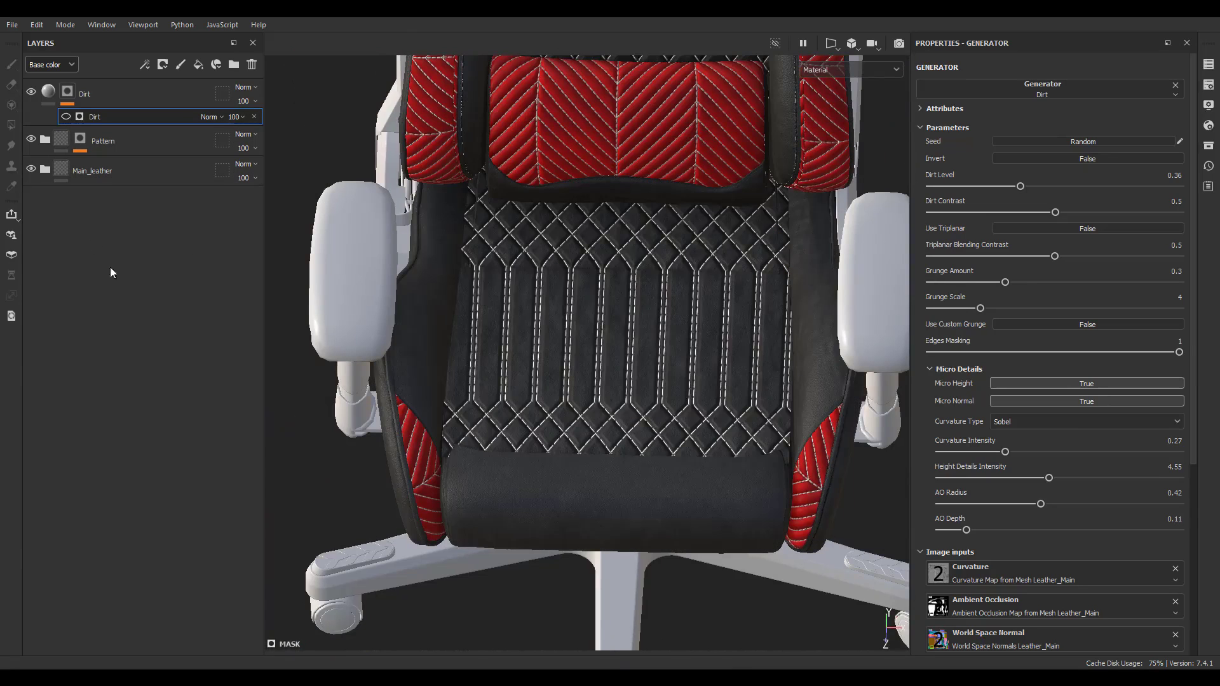
{"action": "left_click", "coordinate": [66, 116]}
Step: Copy the Pattern group mask's Paint effect beneath the Dirt generator in the Dirt mask, and set the generator's blending mode to Multiply
{"action": "right_click", "coordinate": [83, 119]}
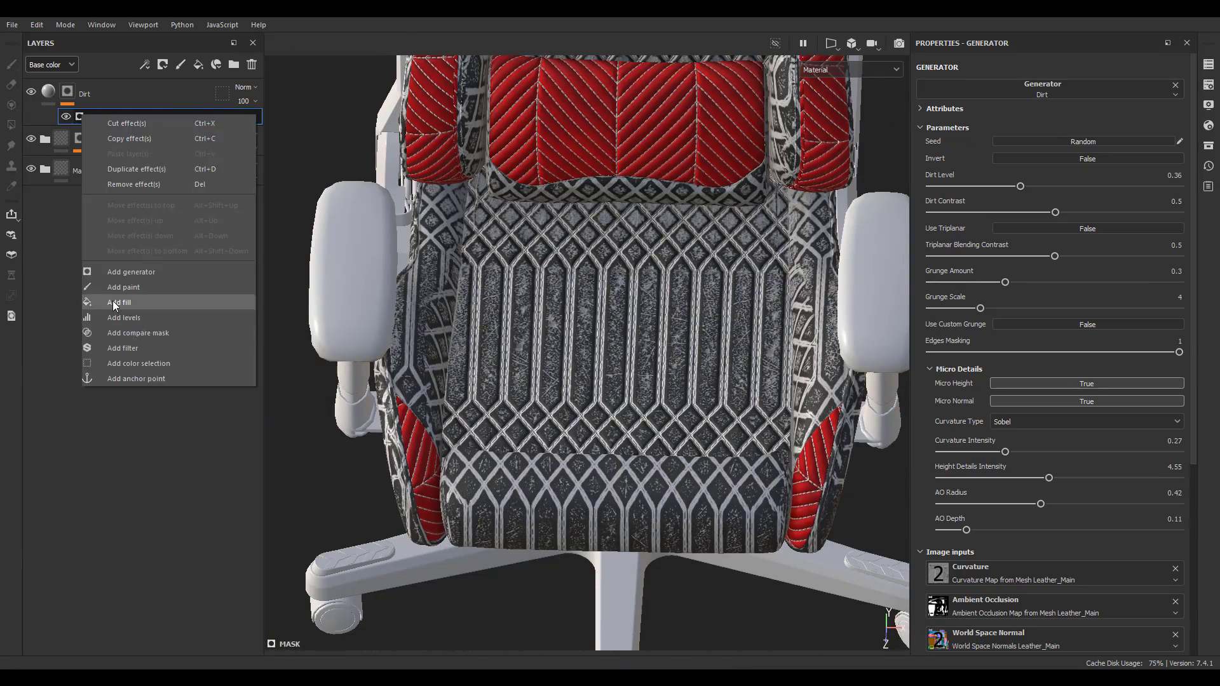
{"action": "left_click", "coordinate": [37, 205]}
{"action": "left_click", "coordinate": [78, 139]}
{"action": "mouse_move", "coordinate": [110, 166]}
{"action": "left_mouse_down", "text": "ctrl"}
{"action": "mouse_move", "coordinate": [100, 106]}
{"action": "mouse_move", "coordinate": [108, 135]}
{"action": "left_mouse_up", "text": "ctrl"}
{"action": "left_click", "coordinate": [80, 158]}
{"action": "left_click", "coordinate": [209, 117]}
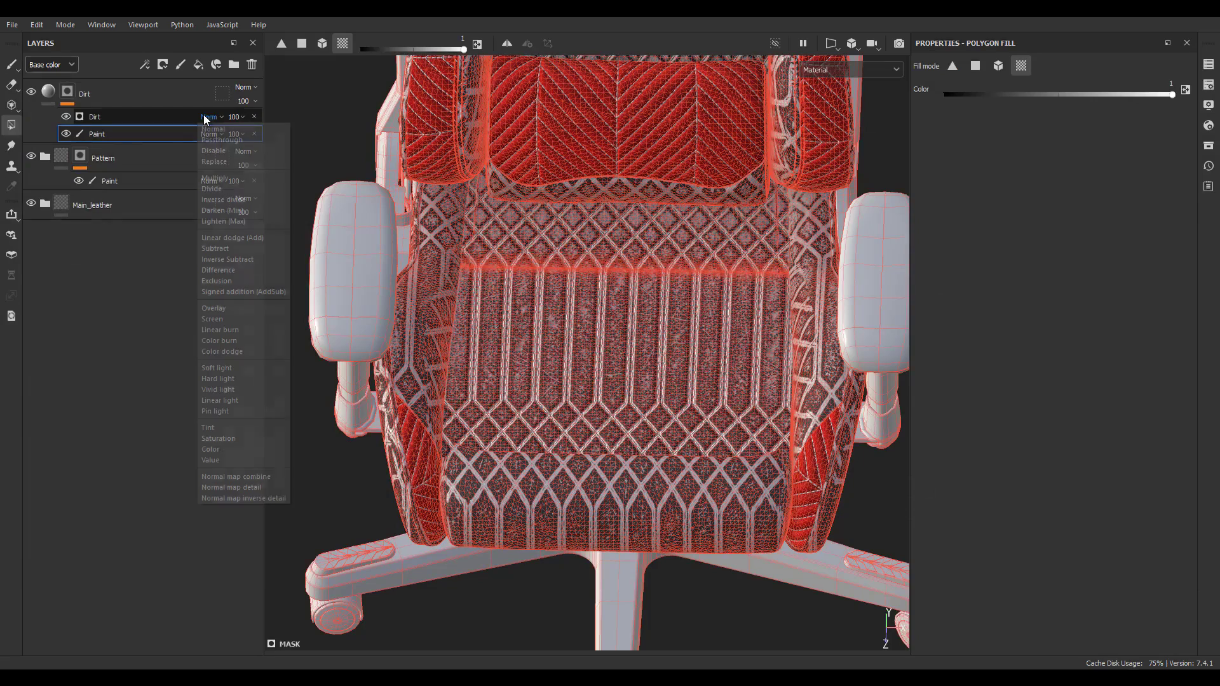
{"action": "left_click", "coordinate": [212, 188]}
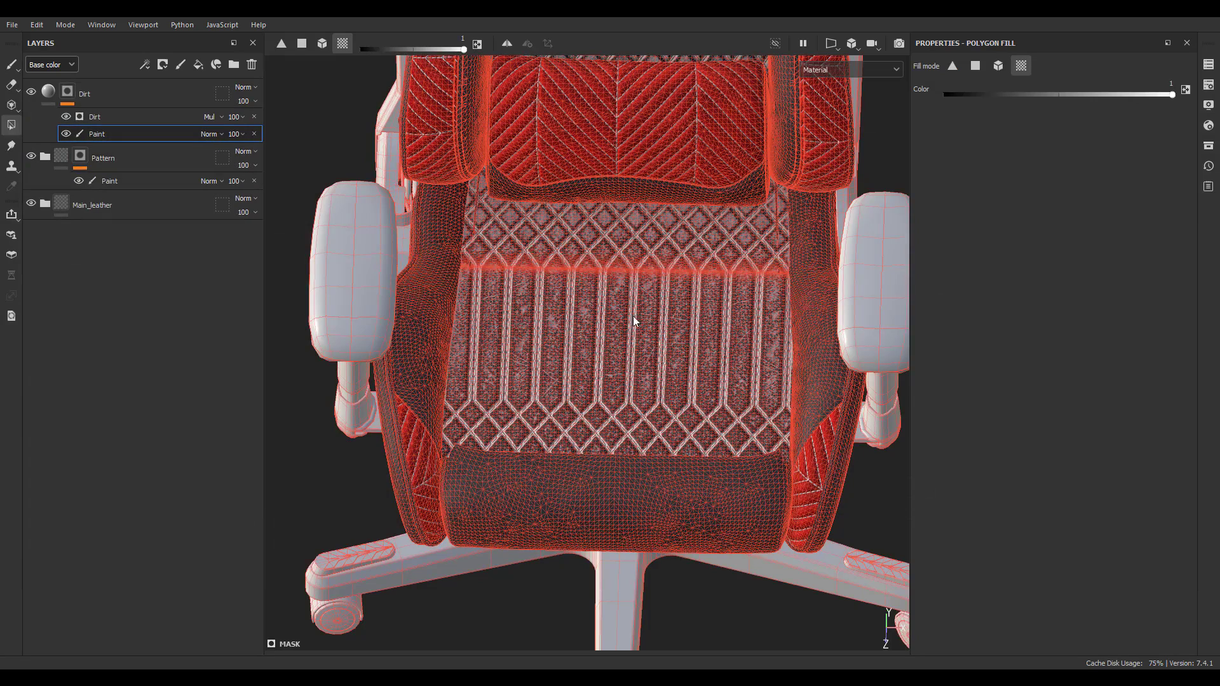
Step: Set the Dirt layer's base color blending mode to Soft light
{"action": "left_click", "coordinate": [51, 92]}
{"action": "right_click_drag", "start_coordinate": [635, 438], "coordinate": [750, 508], "text": "alt"}
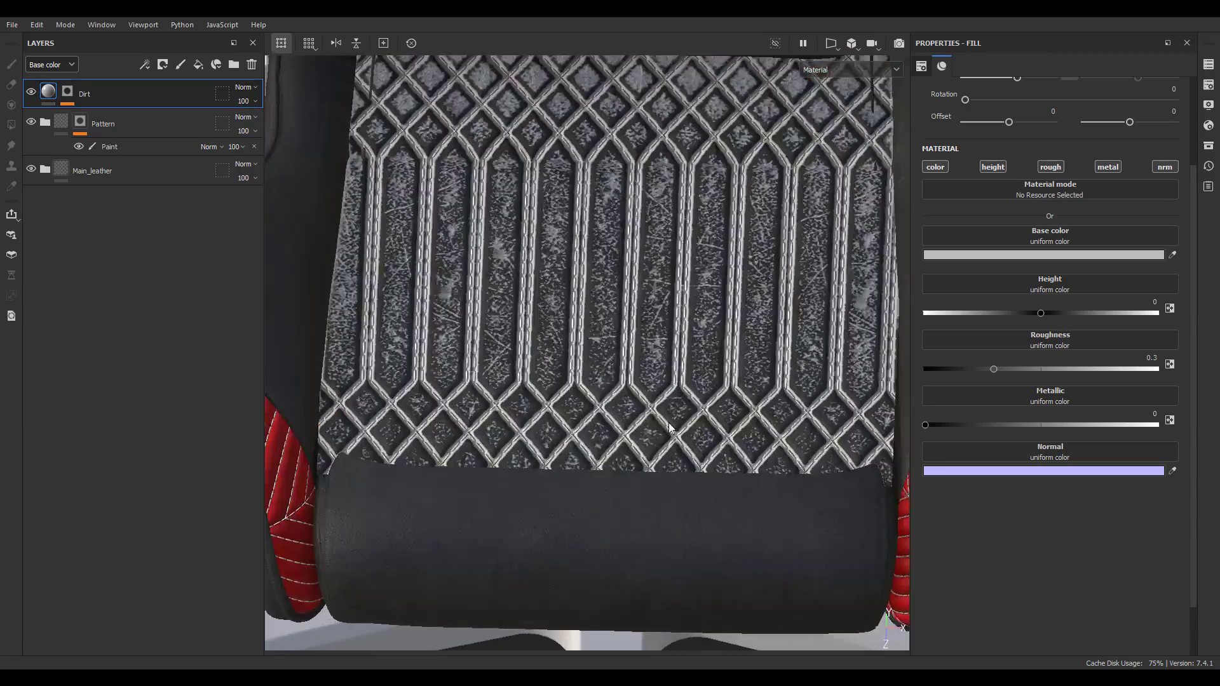
{"action": "left_click_drag", "start_coordinate": [825, 572], "coordinate": [756, 590], "text": "alt"}
{"action": "left_click", "coordinate": [239, 95]}
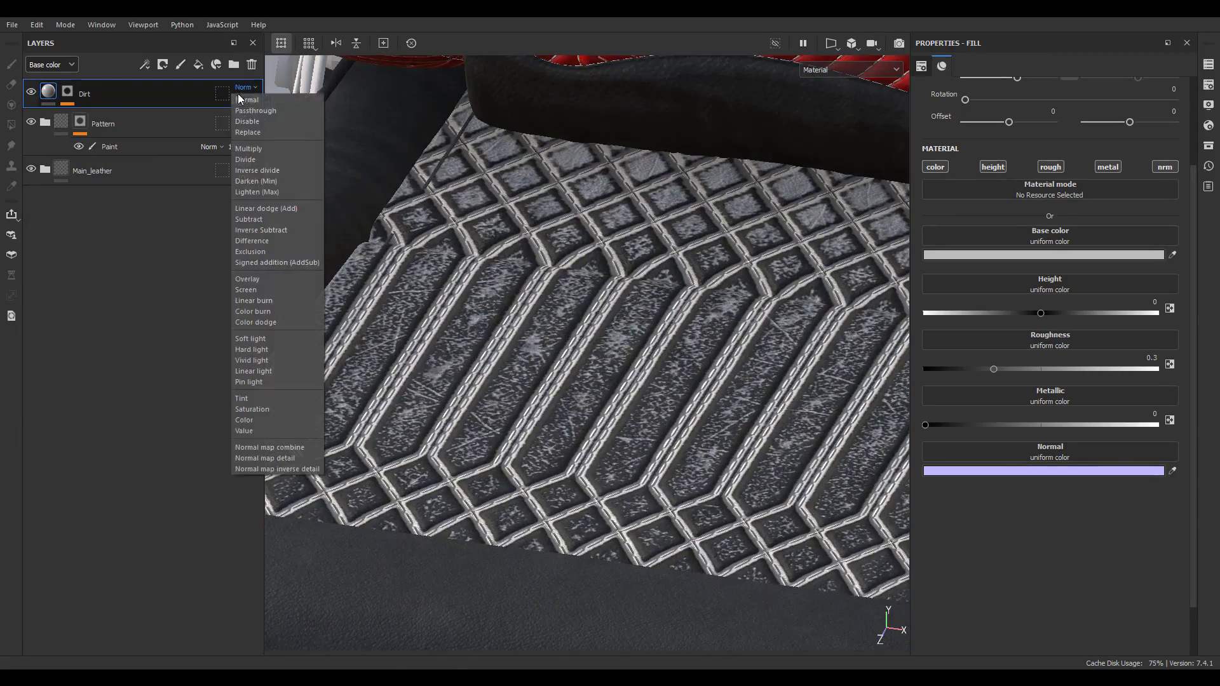
{"action": "left_click", "coordinate": [249, 326]}
Step: Lighten the Dirt layer's base color to a pale grey and set its roughness to 0.8275
{"action": "left_click", "coordinate": [999, 255]}
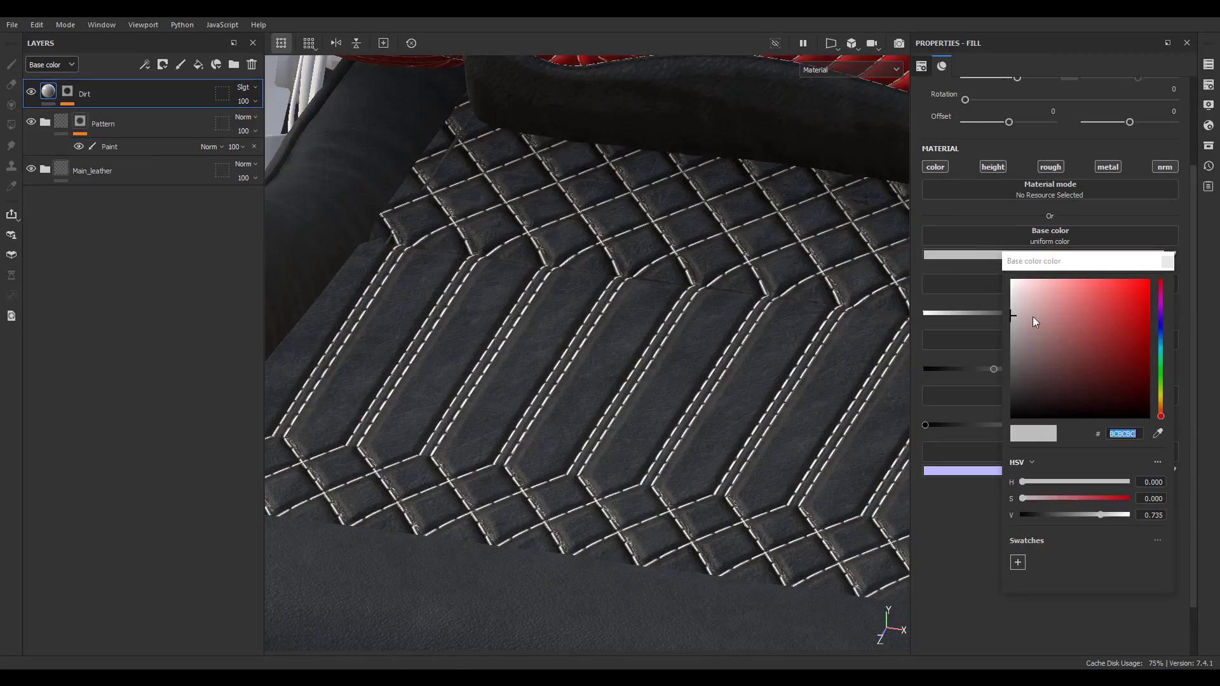
{"action": "left_click_drag", "start_coordinate": [948, 305], "coordinate": [792, 402]}
{"action": "left_click_drag", "start_coordinate": [1109, 328], "coordinate": [935, 304]}
{"action": "left_click", "coordinate": [1167, 261]}
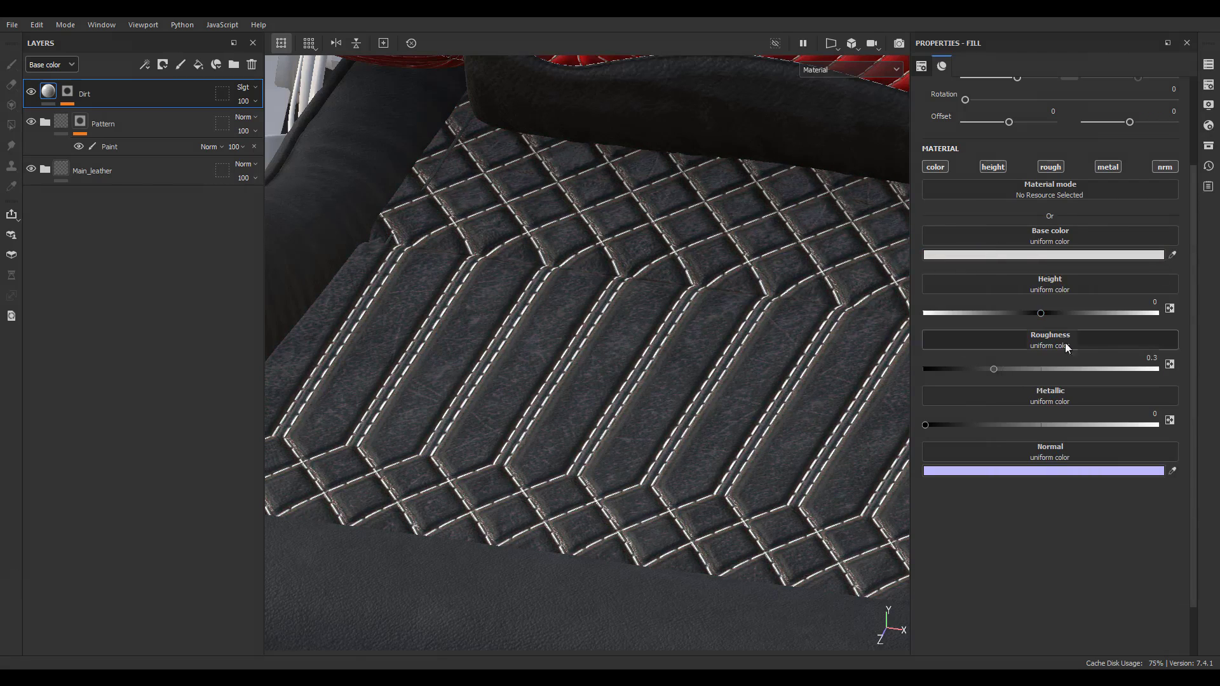
{"action": "left_click_drag", "start_coordinate": [995, 368], "coordinate": [1118, 380]}
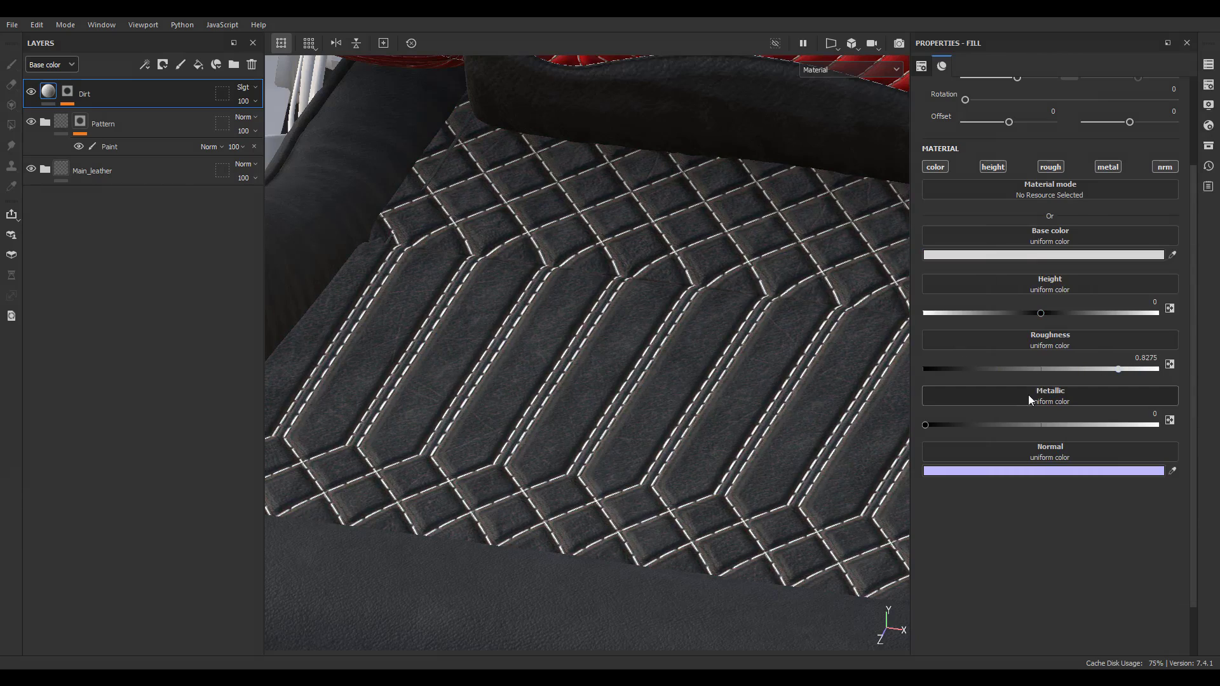
Step: Disable the height, normal and metallic channels of the Dirt fill, keeping only color and roughness
{"action": "right_click_drag", "start_coordinate": [735, 321], "coordinate": [655, 501], "text": "alt"}
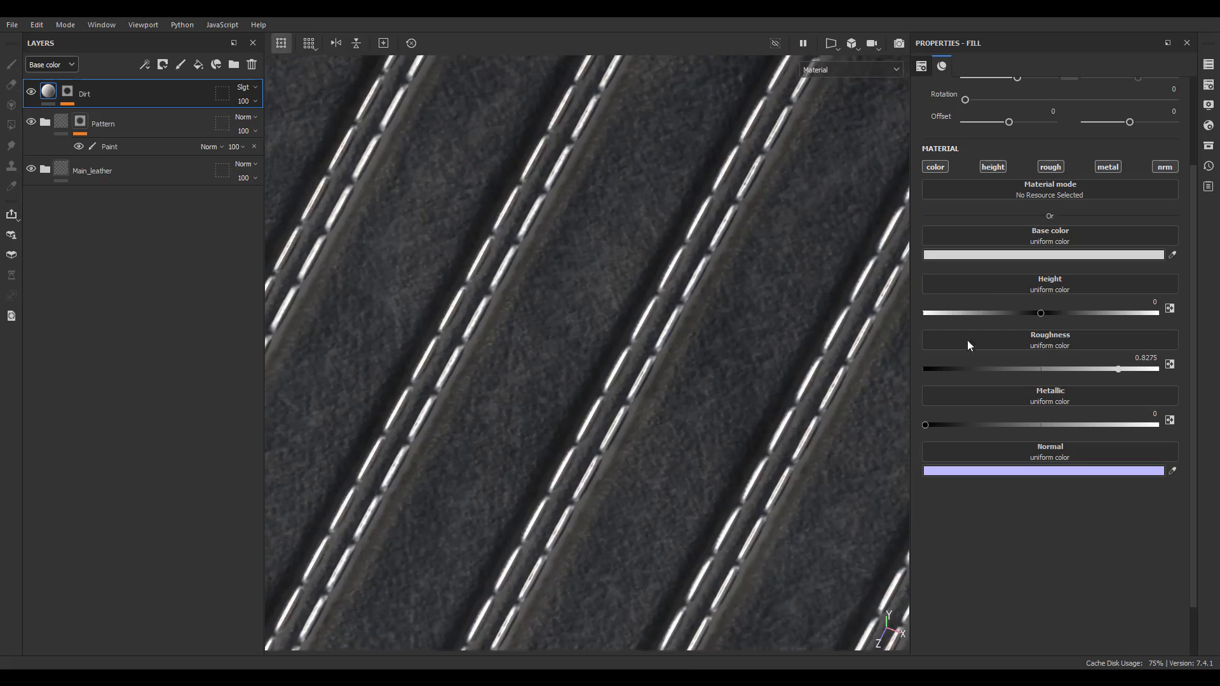
{"action": "left_click", "coordinate": [991, 168]}
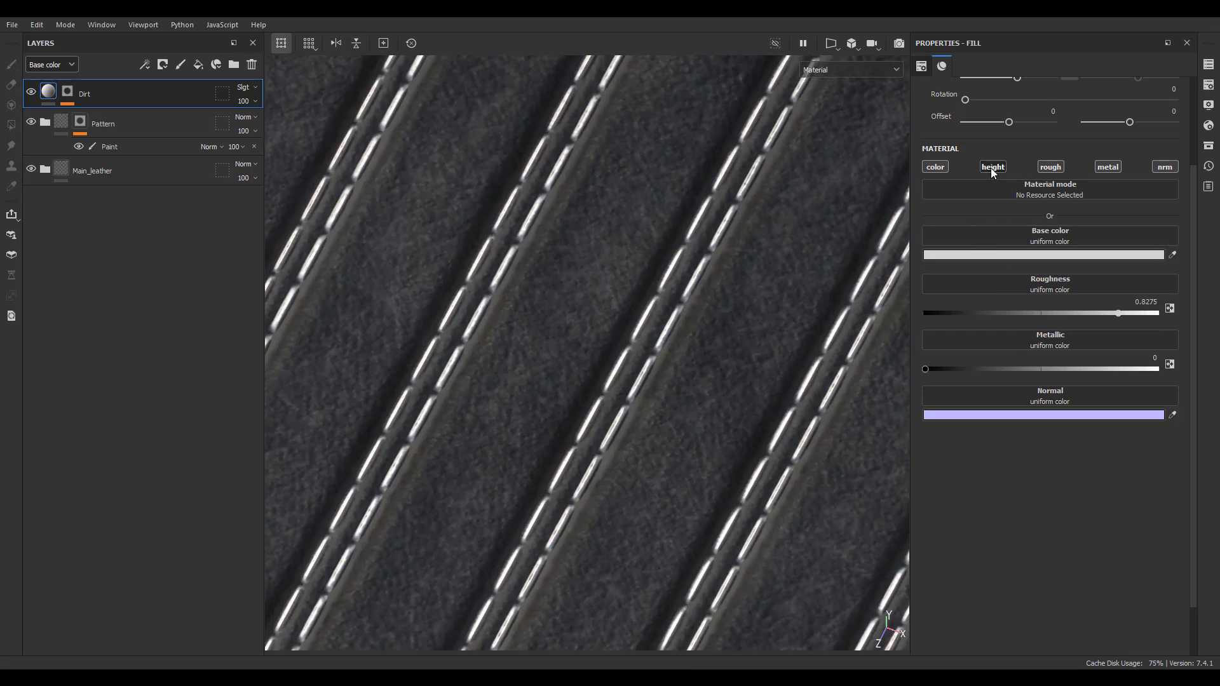
{"action": "left_click", "coordinate": [1163, 167]}
{"action": "left_click", "coordinate": [1107, 166]}
Step: Review the dirt effect on the seat, the backrest and the whole chair from several angles
{"action": "scroll", "coordinate": [712, 346], "scroll_direction": "down", "scroll_amount": 5}
{"action": "scroll", "coordinate": [700, 343], "scroll_direction": "down", "scroll_amount": 2}
{"action": "middle_click_drag", "start_coordinate": [699, 343], "coordinate": [574, 400], "text": "alt"}
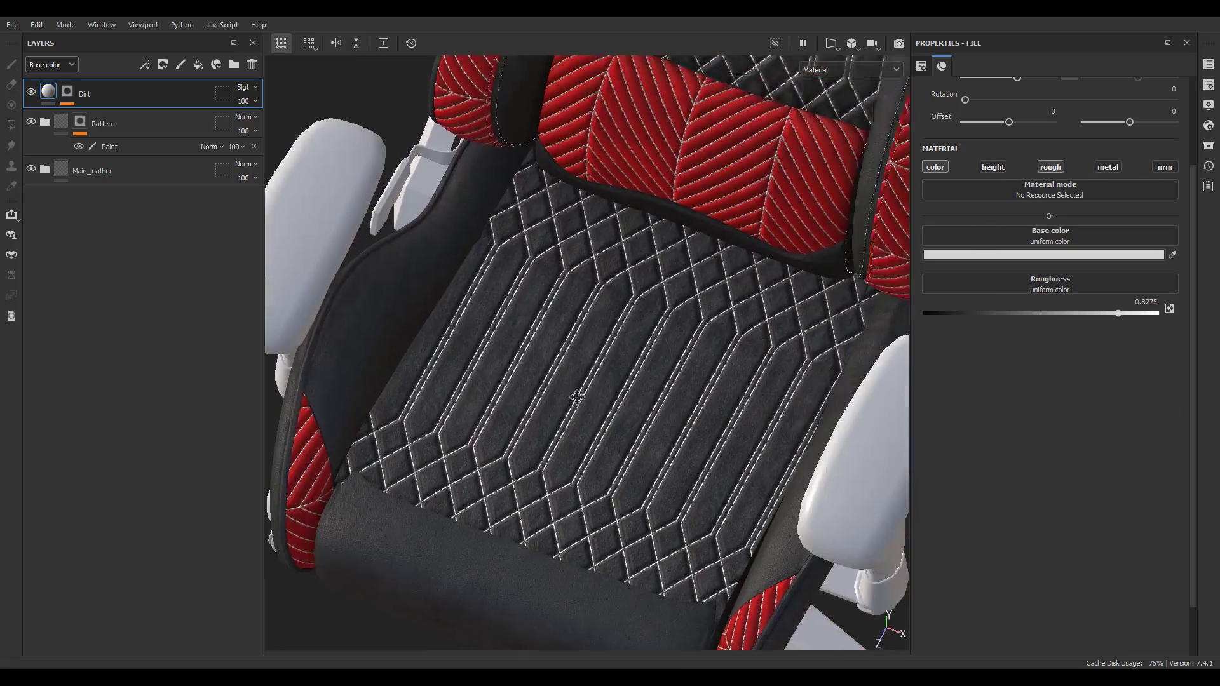
{"action": "left_click_drag", "start_coordinate": [574, 401], "coordinate": [574, 108], "text": "alt"}
{"action": "middle_click_drag", "start_coordinate": [574, 121], "coordinate": [576, 299], "text": "alt"}
{"action": "scroll", "coordinate": [599, 294], "scroll_direction": "down", "scroll_amount": 2}
{"action": "scroll", "coordinate": [599, 295], "scroll_direction": "down", "scroll_amount": 2}
{"action": "left_click_drag", "start_coordinate": [599, 295], "coordinate": [708, 269], "text": "alt"}
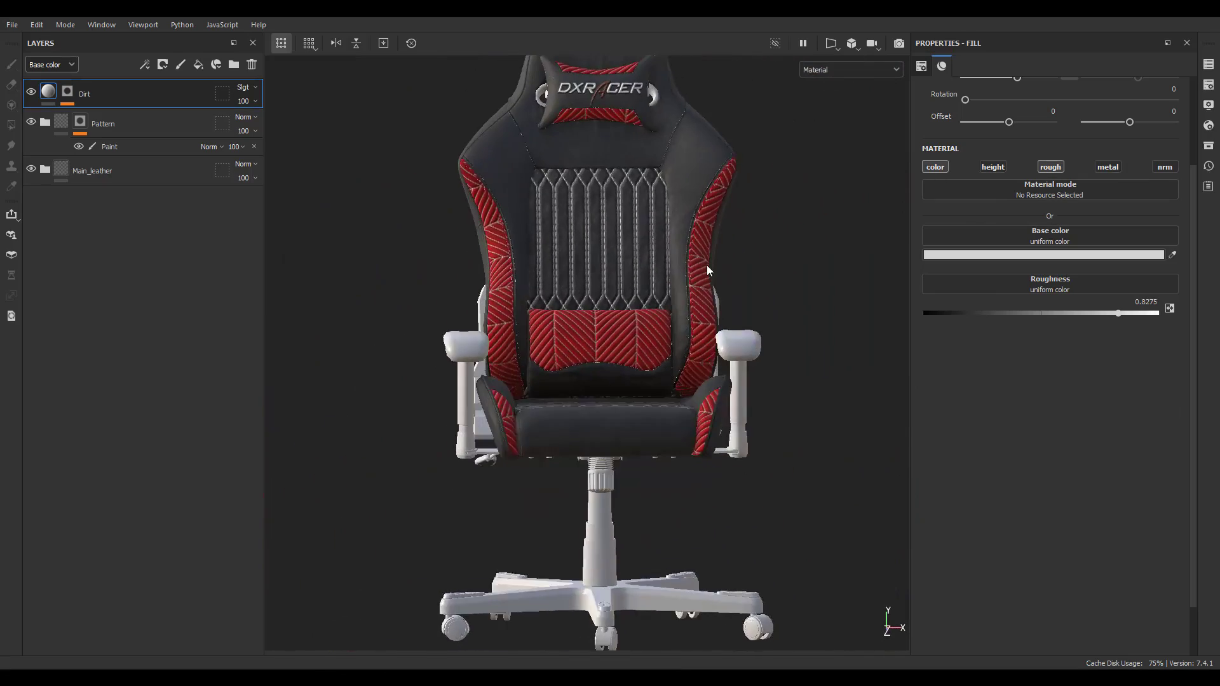
{"action": "scroll", "coordinate": [708, 270], "scroll_direction": "up", "scroll_amount": 1}
{"action": "left_click_drag", "start_coordinate": [692, 318], "coordinate": [547, 454], "text": "alt"}
{"action": "right_click_drag", "start_coordinate": [548, 453], "coordinate": [589, 430], "text": "alt"}
{"action": "left_click_drag", "start_coordinate": [589, 430], "coordinate": [628, 375], "text": "alt"}
{"action": "middle_click_drag", "start_coordinate": [629, 375], "coordinate": [616, 428], "text": "alt"}
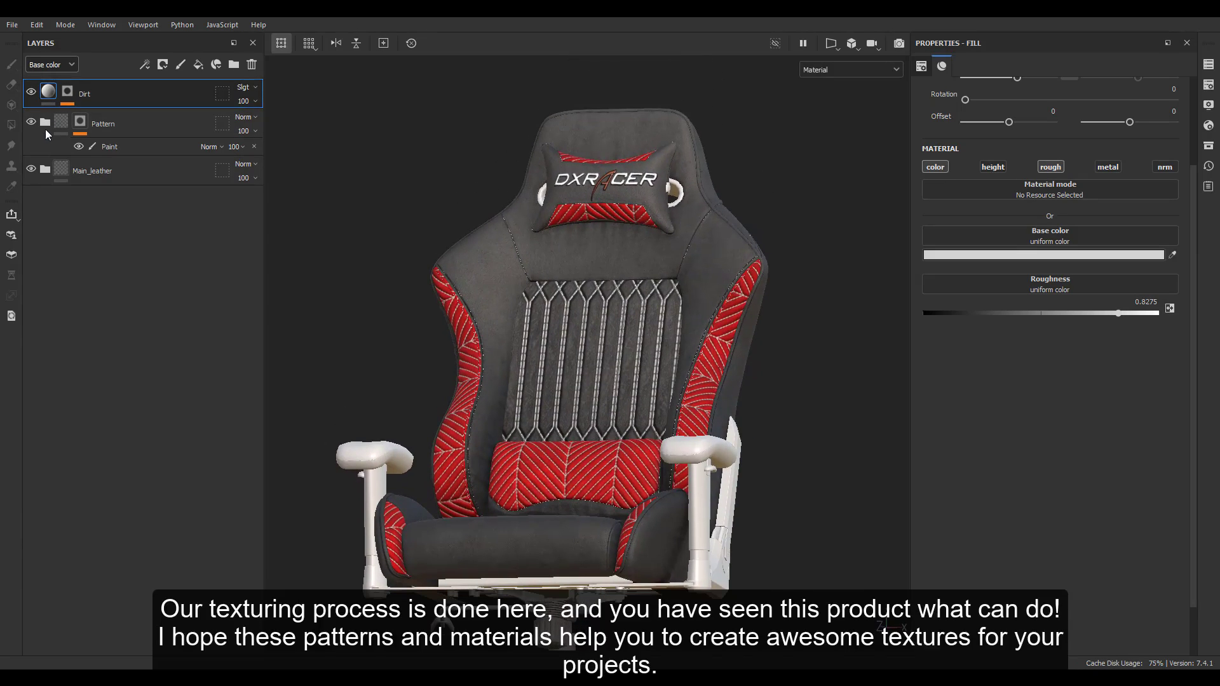
Step: Move the Sharpen layer out of the Main_leather group to the top of the layer stack and collapse the group
{"action": "left_click", "coordinate": [45, 170]}
{"action": "mouse_move", "coordinate": [82, 201]}
{"action": "left_mouse_down"}
{"action": "mouse_move", "coordinate": [113, 198]}
{"action": "mouse_move", "coordinate": [94, 201]}
{"action": "mouse_move", "coordinate": [124, 146]}
{"action": "mouse_move", "coordinate": [106, 81]}
{"action": "left_mouse_up"}
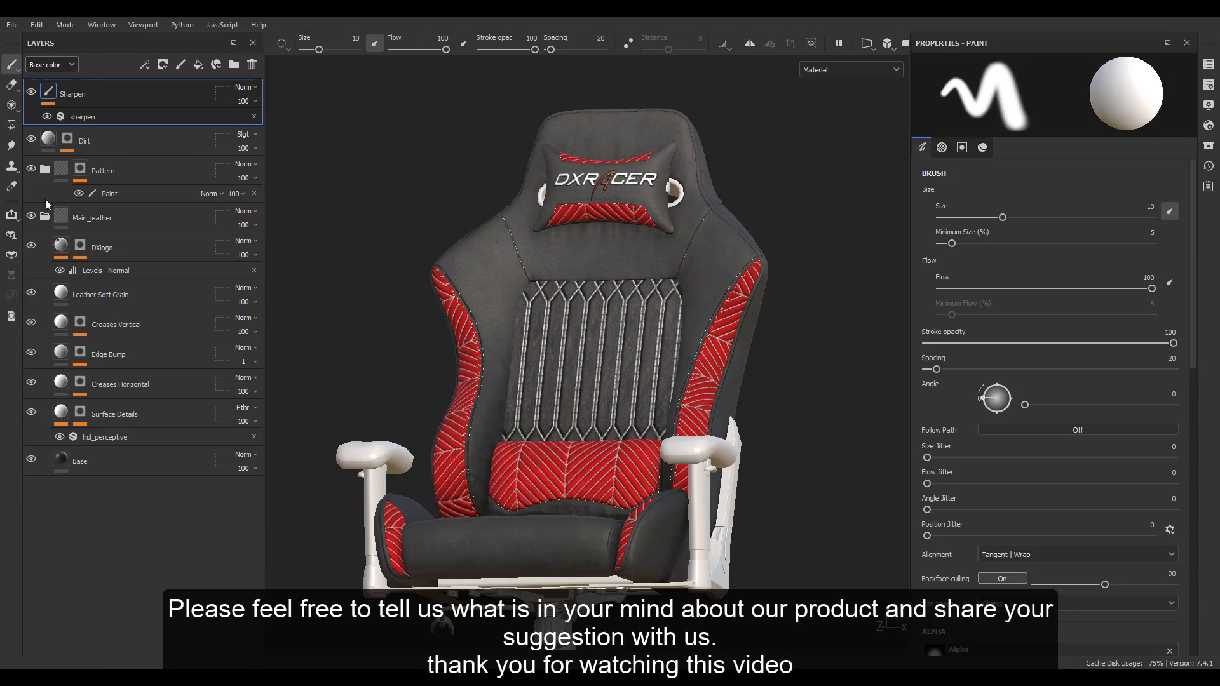
{"action": "left_click", "coordinate": [44, 216]}
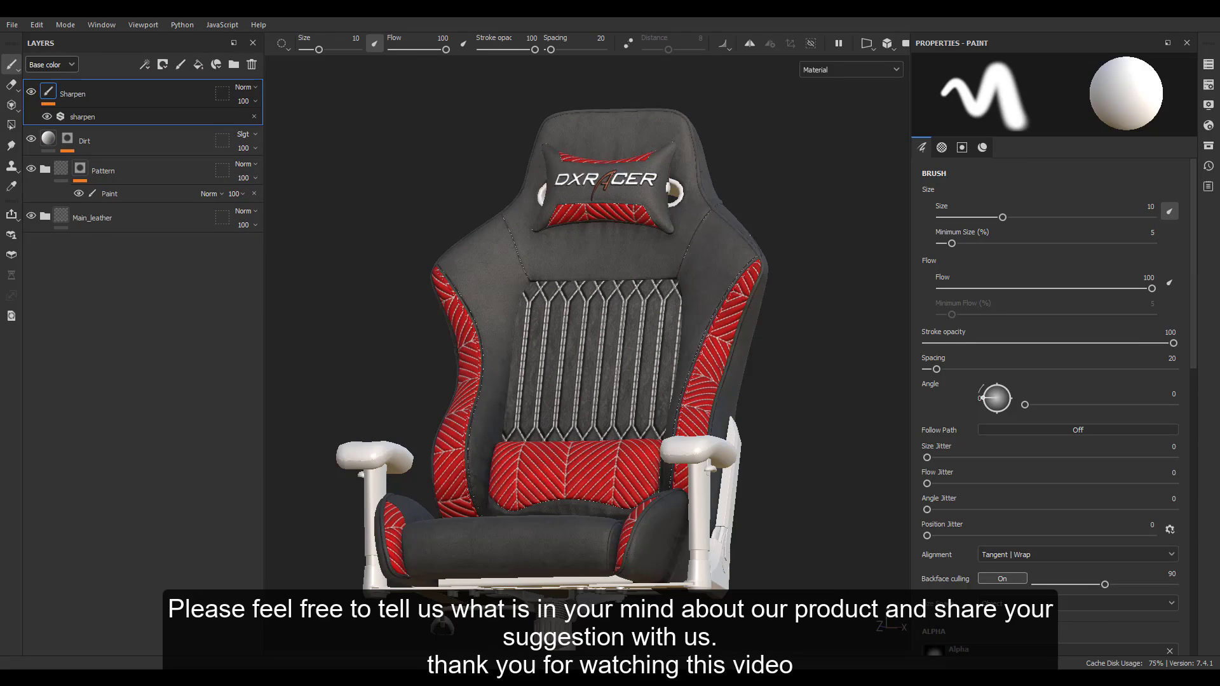